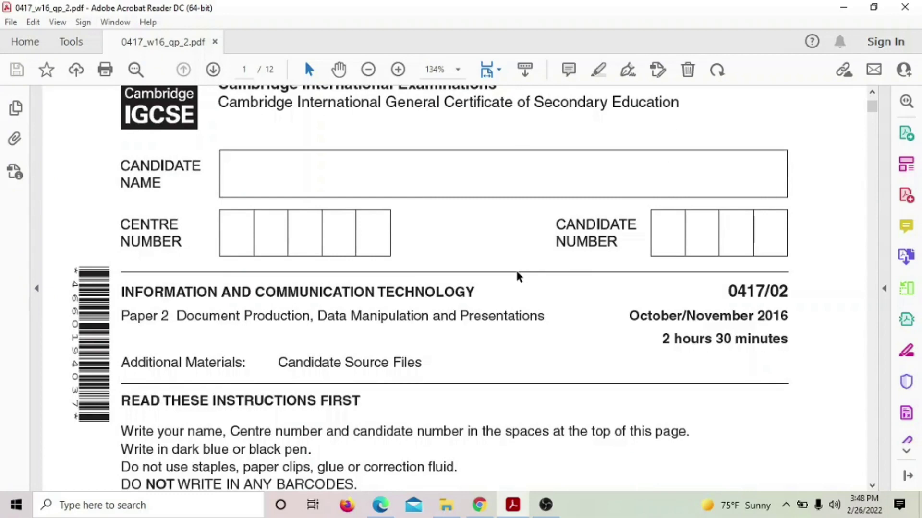
Step: Read the exam paper's title and the Task 1 instructions on candidate details and the Evidence Document's file name
{"action": "left_click_drag", "start_coordinate": [317, 319], "coordinate": [404, 318]}
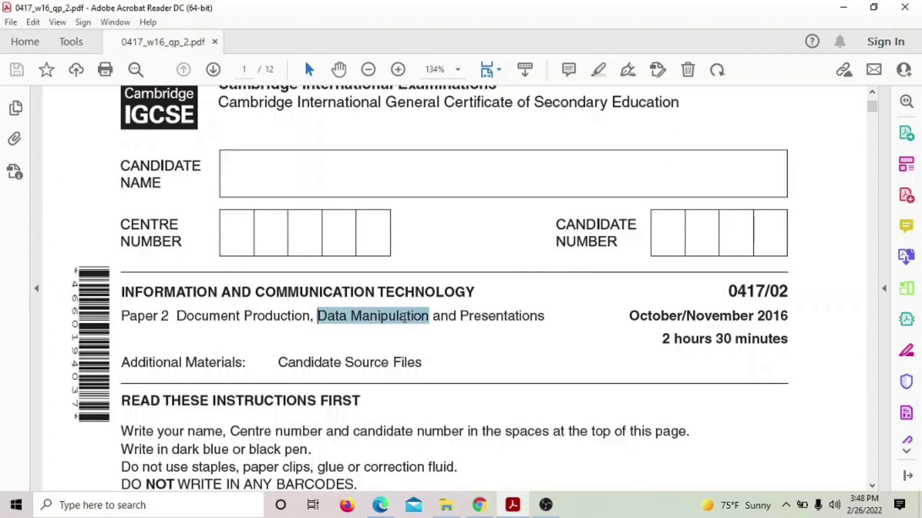
{"action": "scroll", "coordinate": [671, 286], "scroll_direction": "down", "scroll_amount": 10}
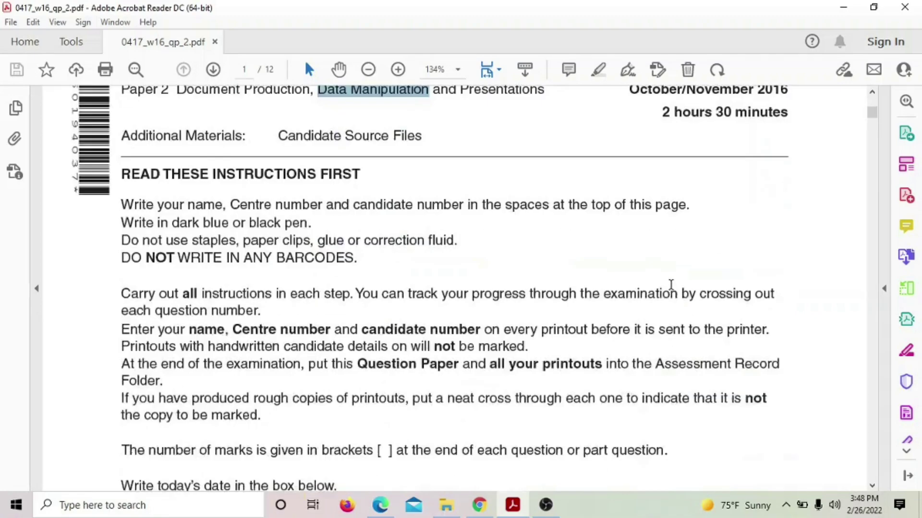
{"action": "scroll", "coordinate": [671, 284], "scroll_direction": "down", "scroll_amount": 15}
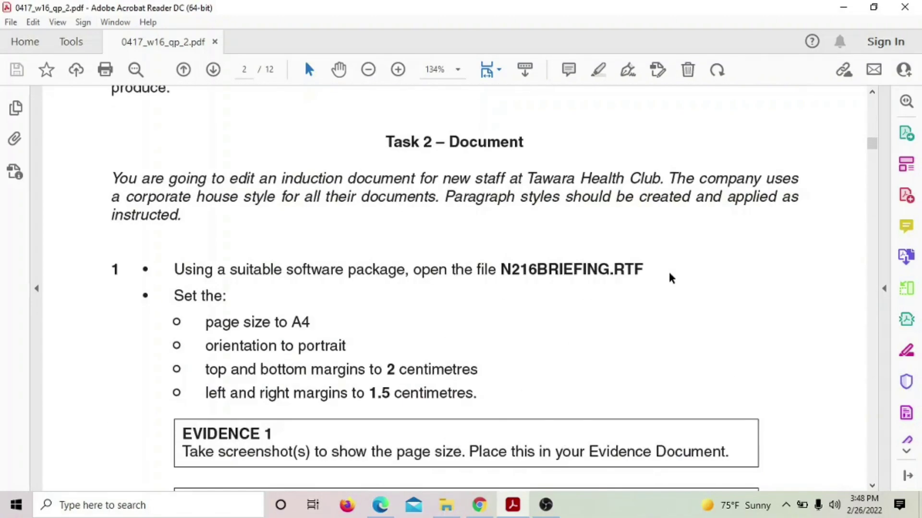
{"action": "scroll", "coordinate": [669, 272], "scroll_direction": "up", "scroll_amount": 5}
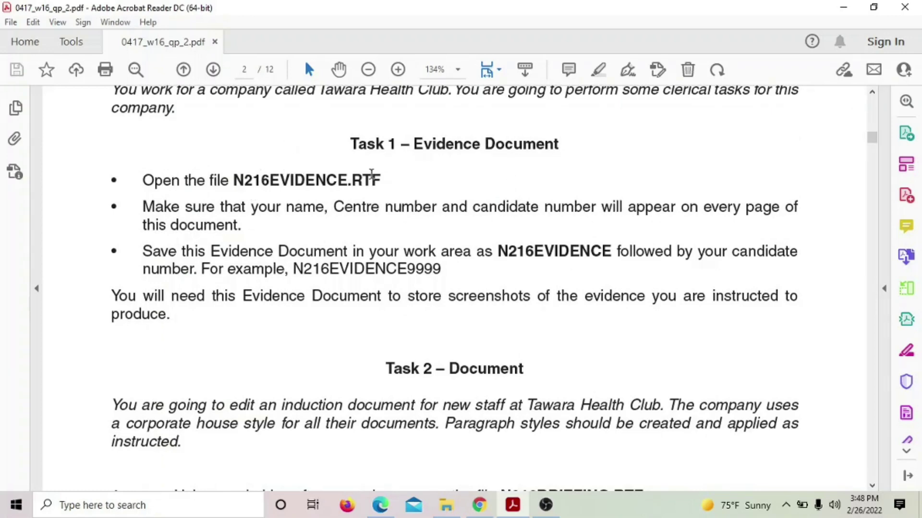
{"action": "left_click_drag", "start_coordinate": [326, 209], "coordinate": [379, 208]}
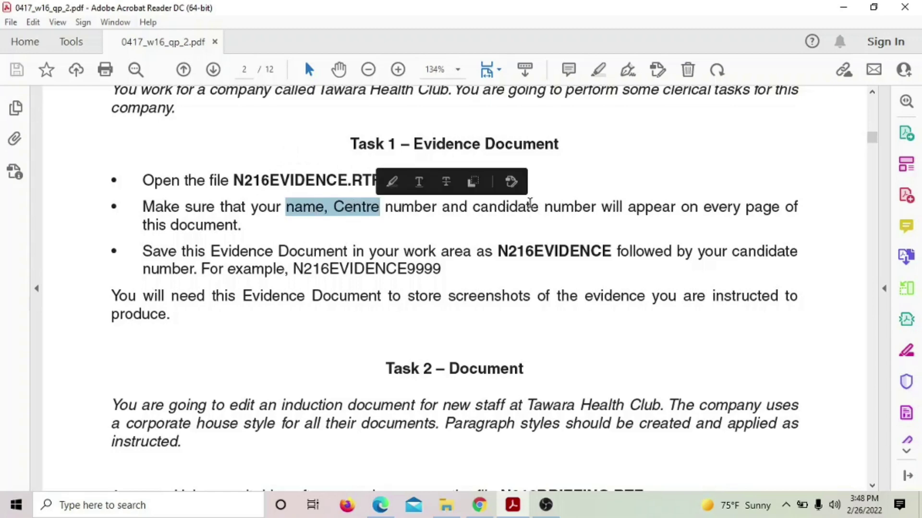
{"action": "left_click", "coordinate": [531, 207]}
{"action": "left_click_drag", "start_coordinate": [531, 207], "coordinate": [623, 207]}
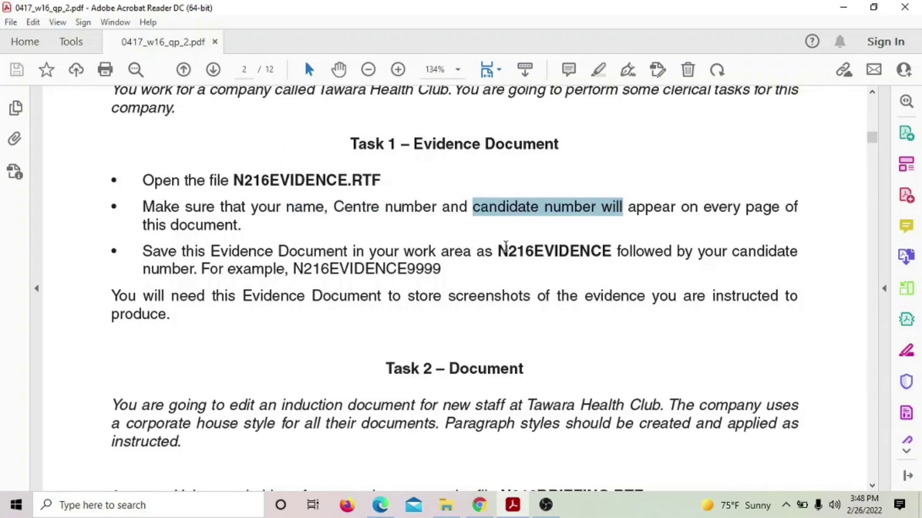
{"action": "left_click_drag", "start_coordinate": [516, 251], "coordinate": [557, 253]}
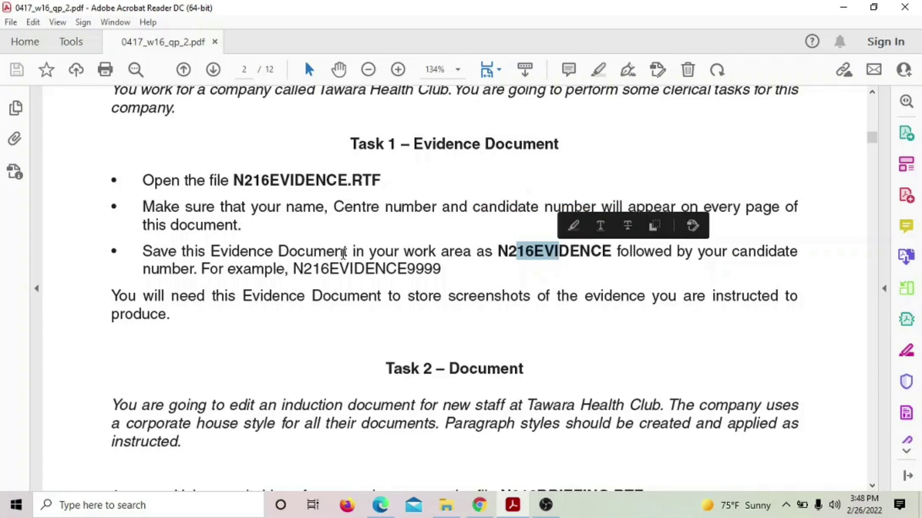
{"action": "left_click", "coordinate": [401, 267]}
{"action": "left_click_drag", "start_coordinate": [401, 268], "coordinate": [449, 268]}
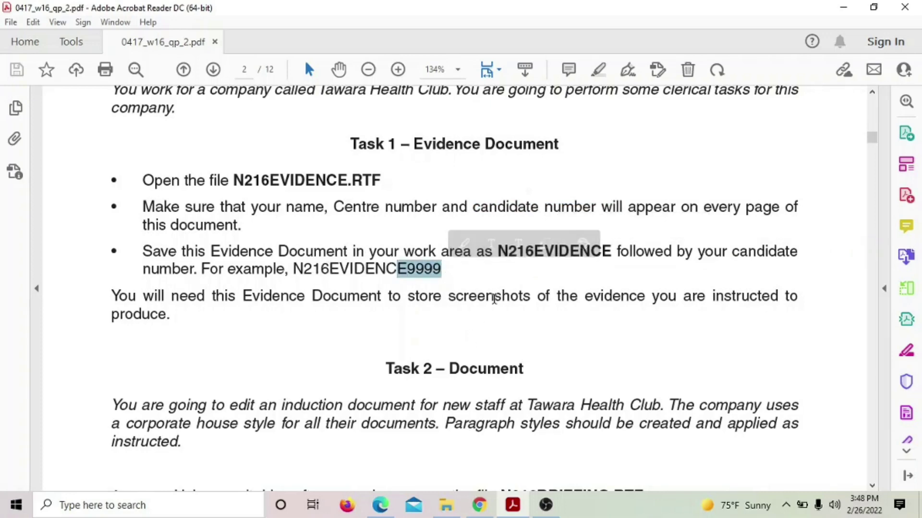
Step: Examine the Task 3 database instructions on currency format, the database package and the N216MEMBERS.CSV import
{"action": "scroll", "coordinate": [494, 297], "scroll_direction": "down", "scroll_amount": 9}
{"action": "scroll", "coordinate": [494, 290], "scroll_direction": "up", "scroll_amount": 4}
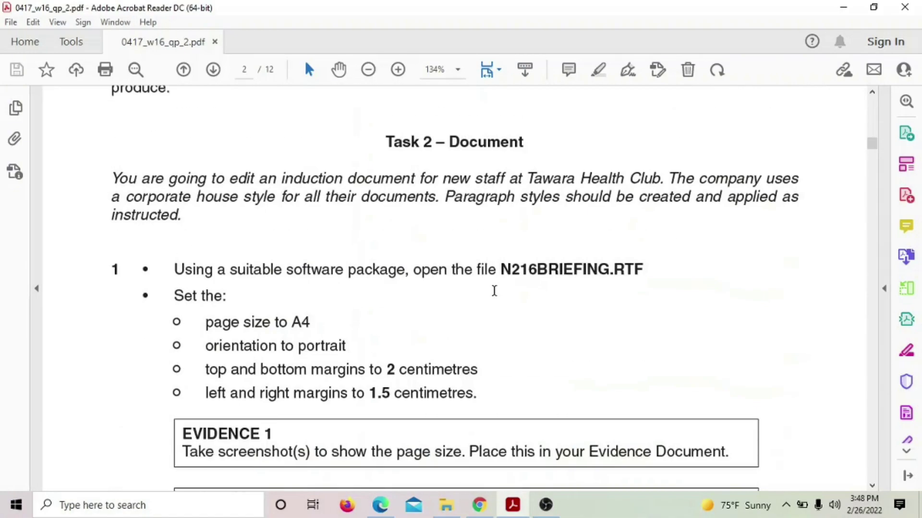
{"action": "scroll", "coordinate": [494, 290], "scroll_direction": "down", "scroll_amount": 15}
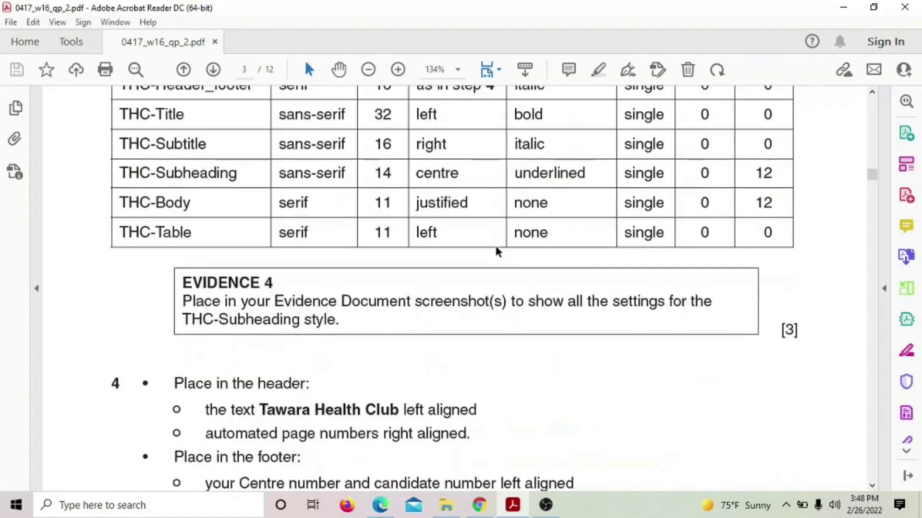
{"action": "scroll", "coordinate": [498, 240], "scroll_direction": "down", "scroll_amount": 20}
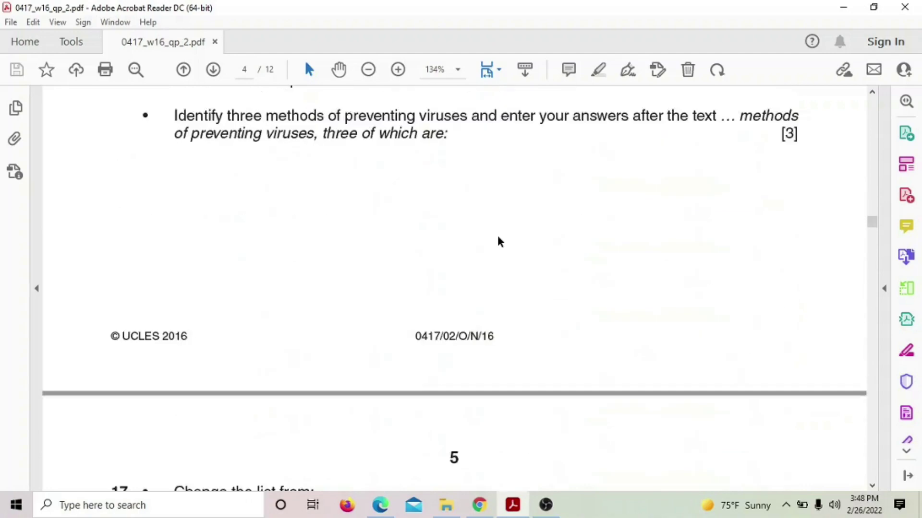
{"action": "scroll", "coordinate": [498, 234], "scroll_direction": "down", "scroll_amount": 20}
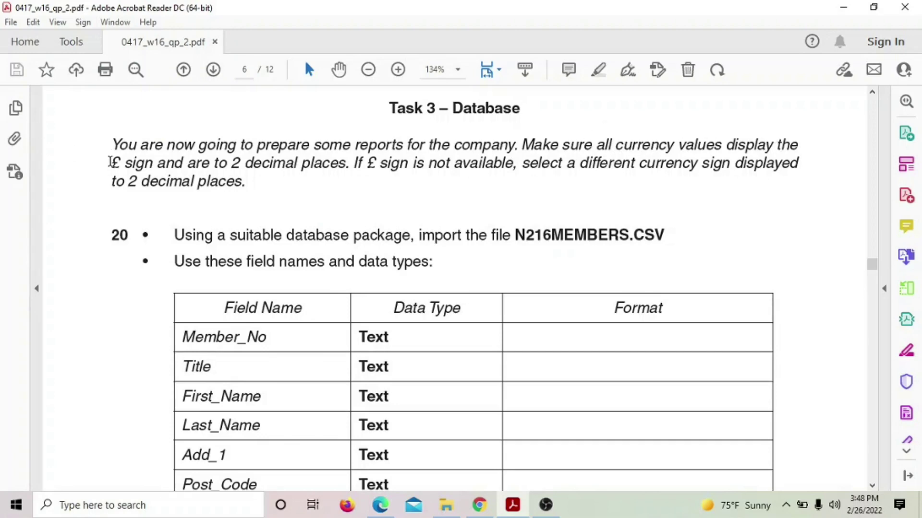
{"action": "left_click_drag", "start_coordinate": [110, 162], "coordinate": [124, 163]}
{"action": "left_click_drag", "start_coordinate": [232, 162], "coordinate": [245, 163]}
{"action": "double_click", "coordinate": [129, 181]}
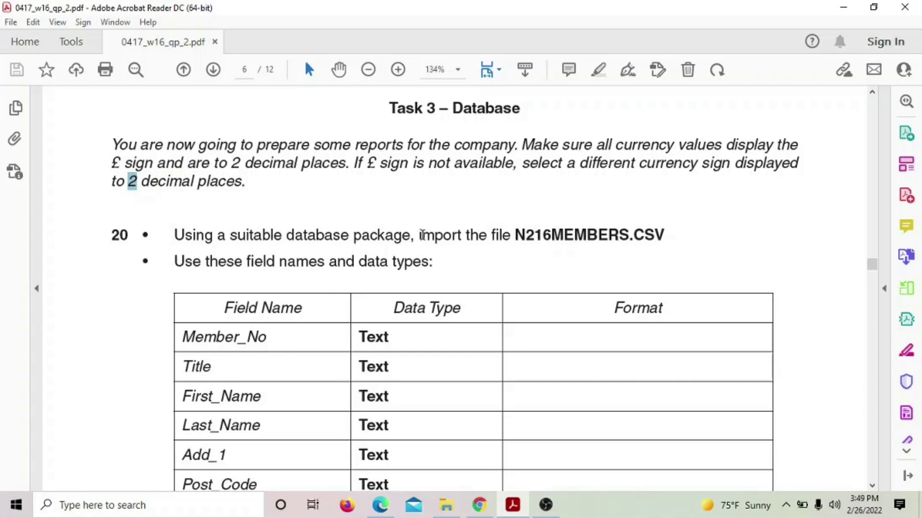
{"action": "scroll", "coordinate": [421, 234], "scroll_direction": "down", "scroll_amount": 3}
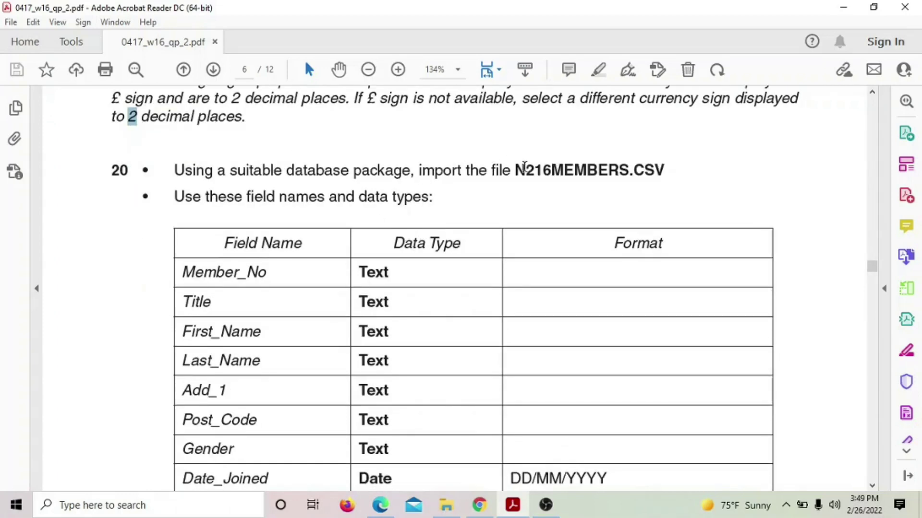
{"action": "left_click_drag", "start_coordinate": [514, 169], "coordinate": [666, 166]}
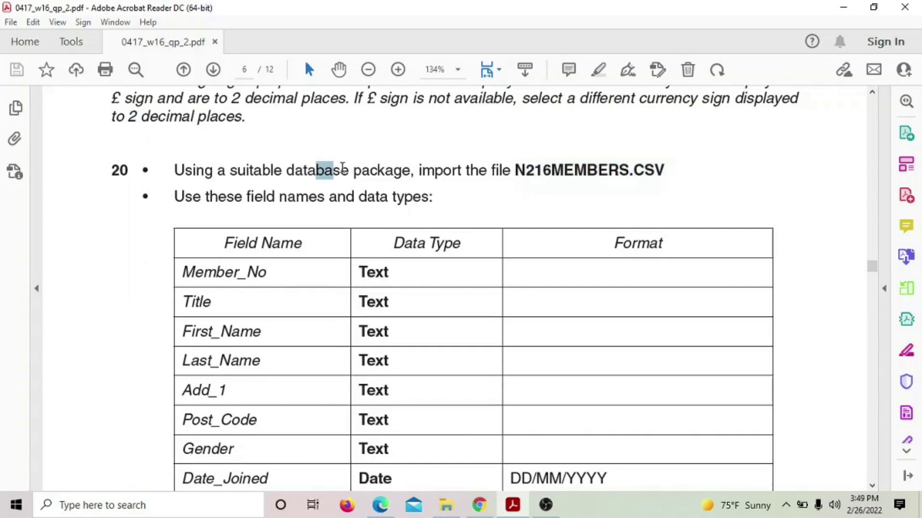
{"action": "left_click_drag", "start_coordinate": [318, 170], "coordinate": [409, 171]}
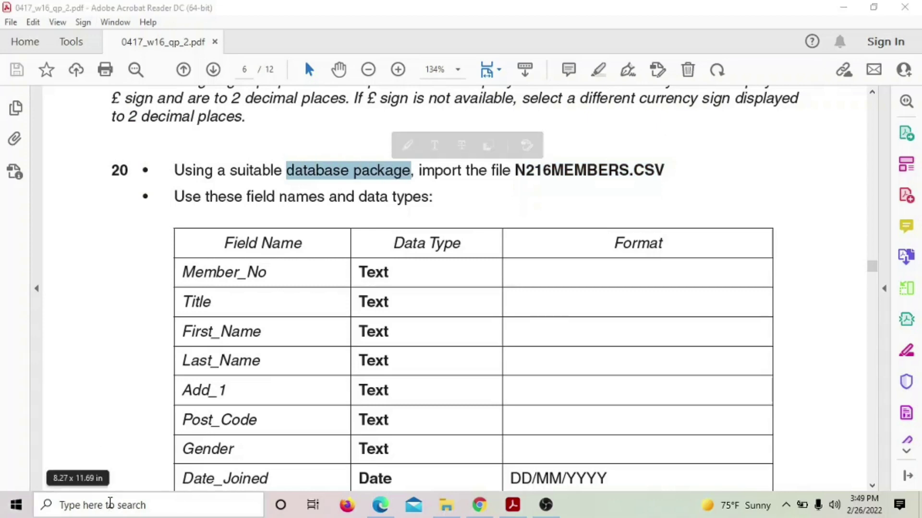
Step: Open Access, create a blank database named 2016NOVACC and close its default empty table
{"action": "left_click", "coordinate": [96, 507]}
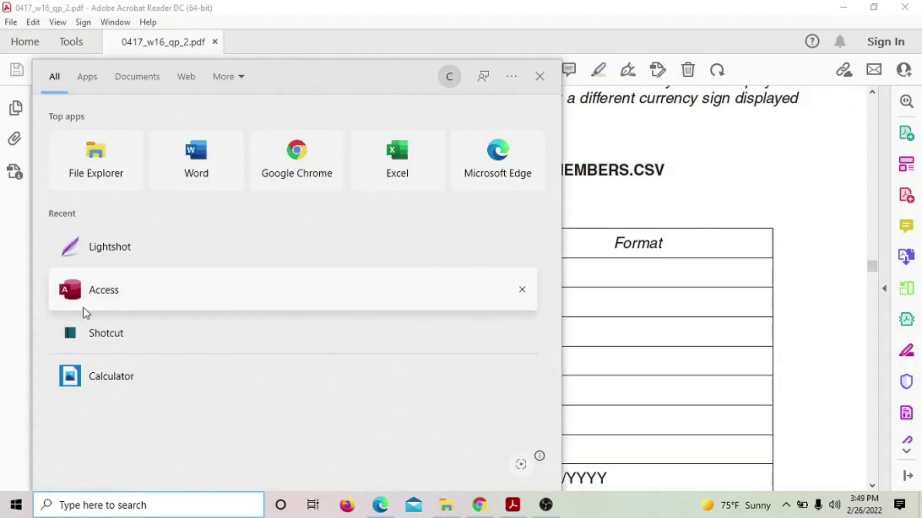
{"action": "left_click", "coordinate": [105, 299]}
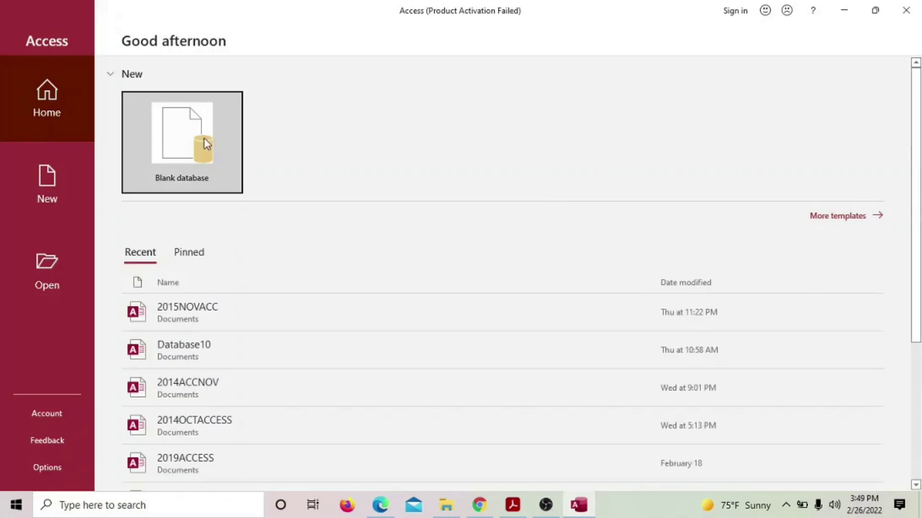
{"action": "left_click", "coordinate": [205, 144]}
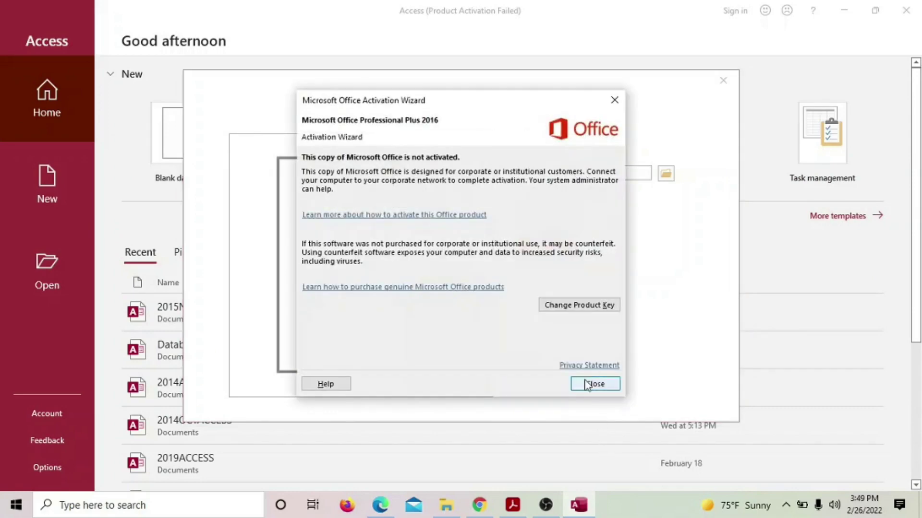
{"action": "left_click", "coordinate": [589, 385]}
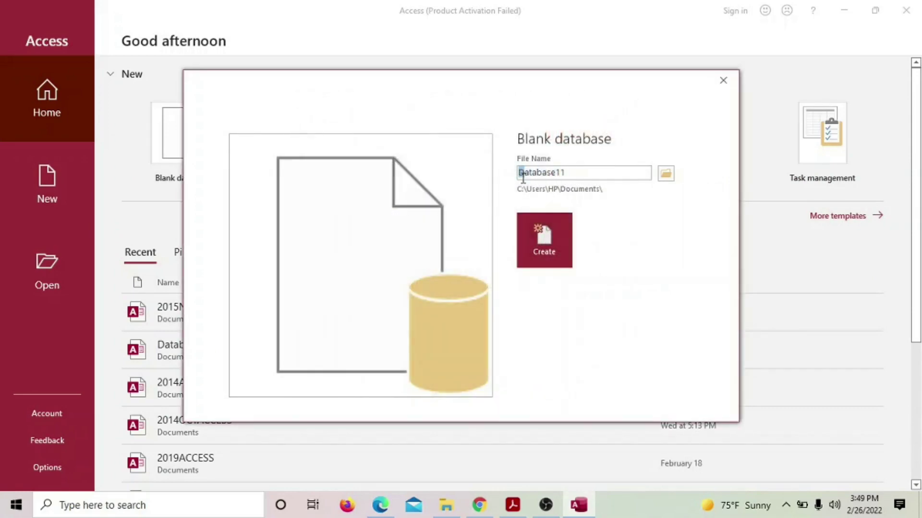
{"action": "left_click_drag", "start_coordinate": [518, 173], "coordinate": [574, 177]}
{"action": "type", "text": "2016NOVACC"}
{"action": "key", "text": "Return"}
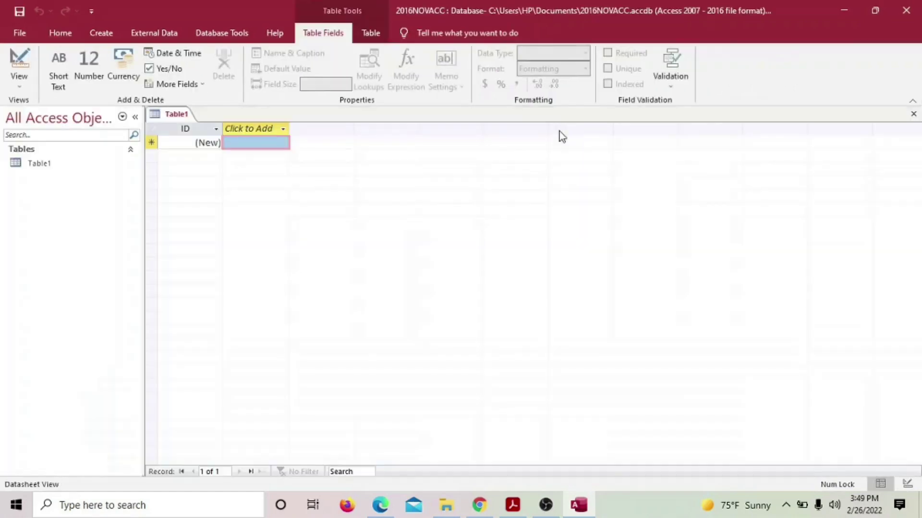
{"action": "left_click", "coordinate": [913, 114]}
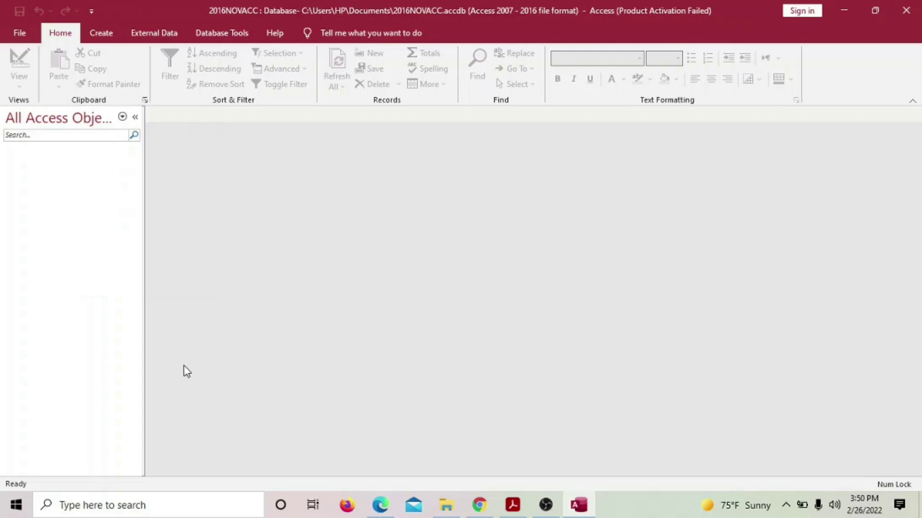
Step: Start importing external data from a text file and open the browser for the source file
{"action": "left_click", "coordinate": [163, 31]}
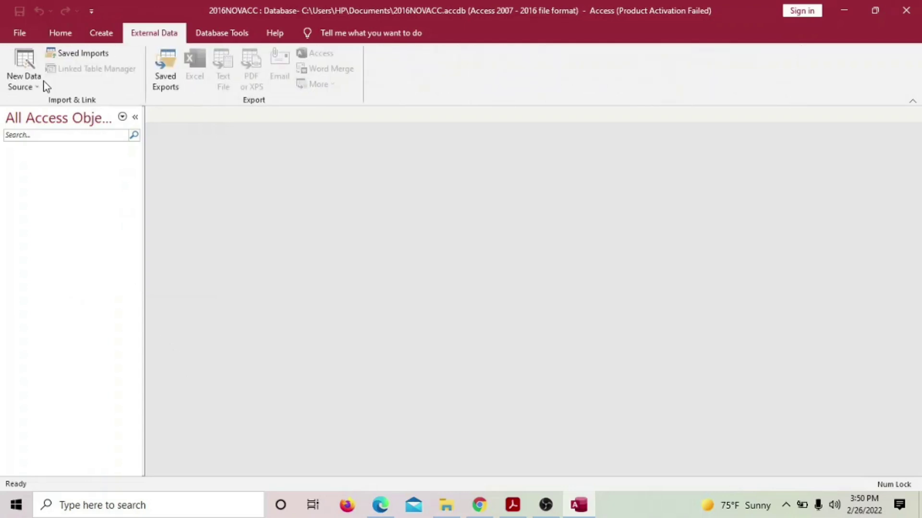
{"action": "left_click", "coordinate": [32, 84]}
{"action": "mouse_move", "coordinate": [96, 106]}
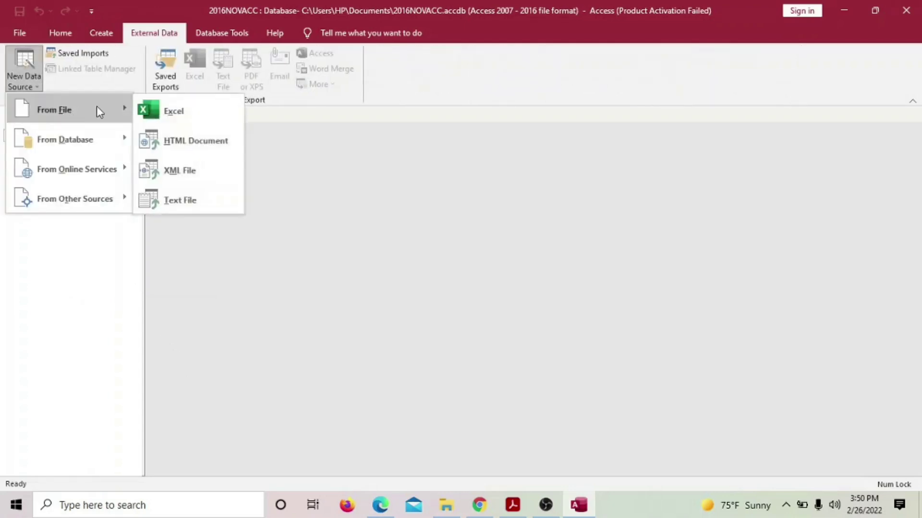
{"action": "left_click", "coordinate": [184, 204]}
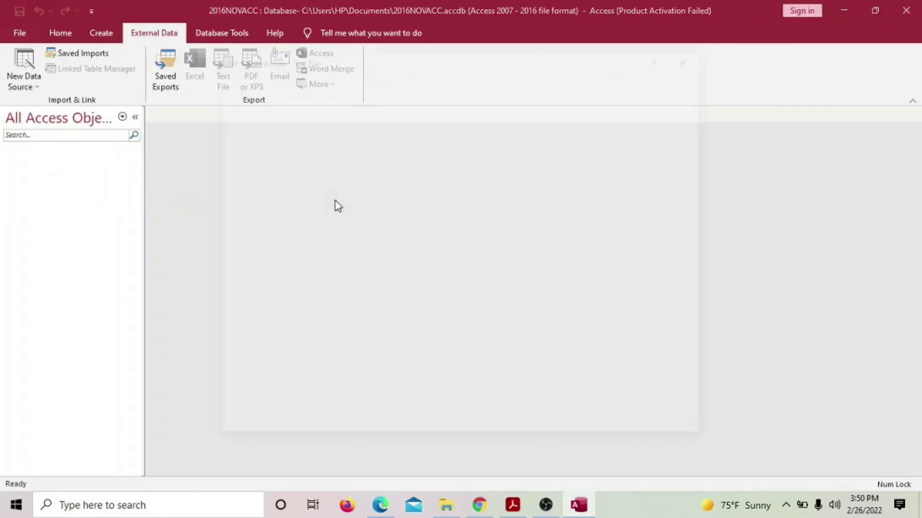
{"action": "left_click", "coordinate": [651, 145]}
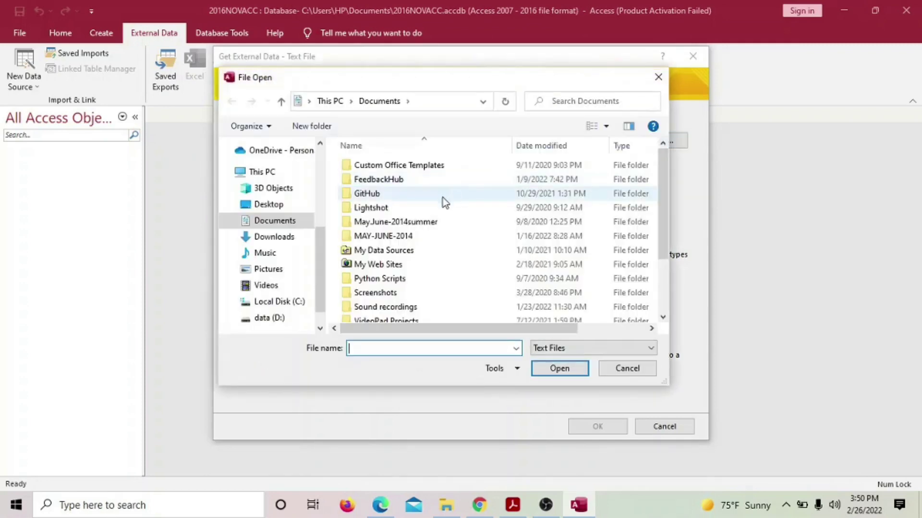
Step: Browse for the source file in the PAPER 2 folder under D:, Documents, YT, 2016, 2016 NOVDEC
{"action": "left_click", "coordinate": [287, 302]}
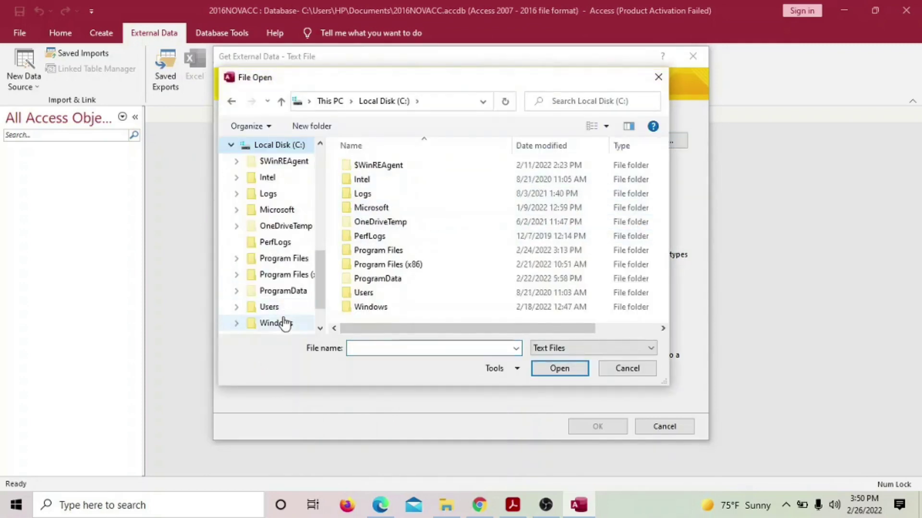
{"action": "left_click", "coordinate": [231, 101]}
{"action": "scroll", "coordinate": [288, 269], "scroll_direction": "down", "scroll_amount": 3}
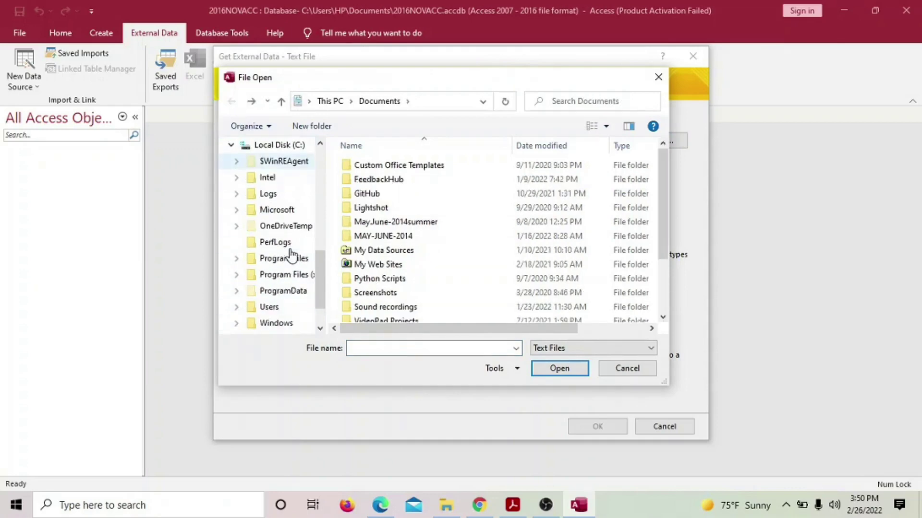
{"action": "left_click", "coordinate": [269, 291]}
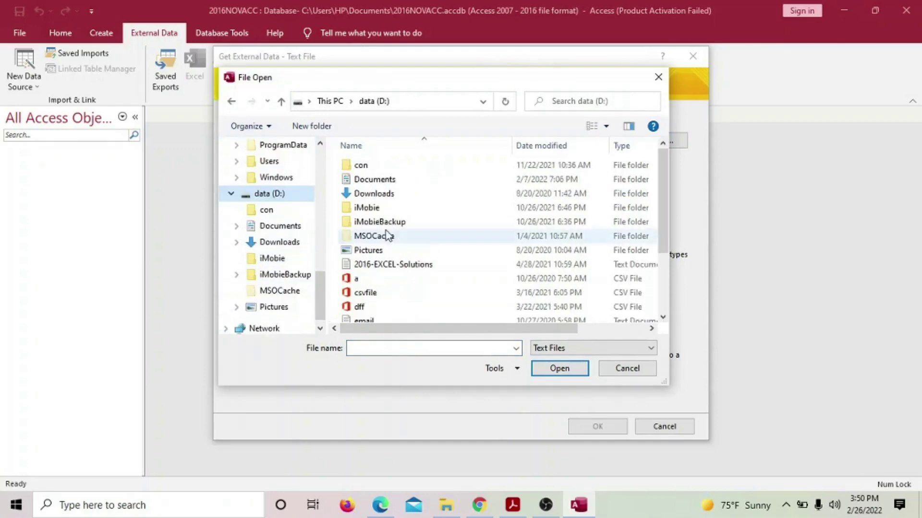
{"action": "double_click", "coordinate": [393, 183]}
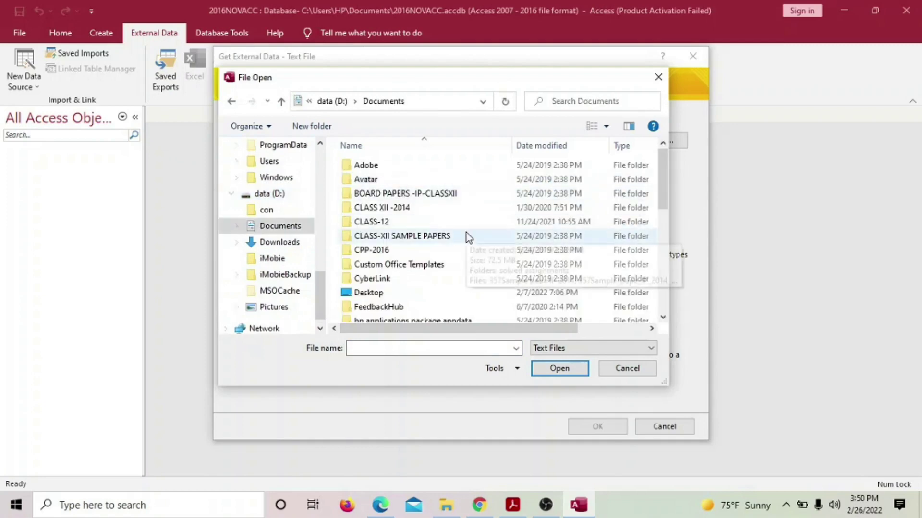
{"action": "scroll", "coordinate": [406, 204], "scroll_direction": "down", "scroll_amount": 4}
{"action": "scroll", "coordinate": [405, 205], "scroll_direction": "down", "scroll_amount": 1}
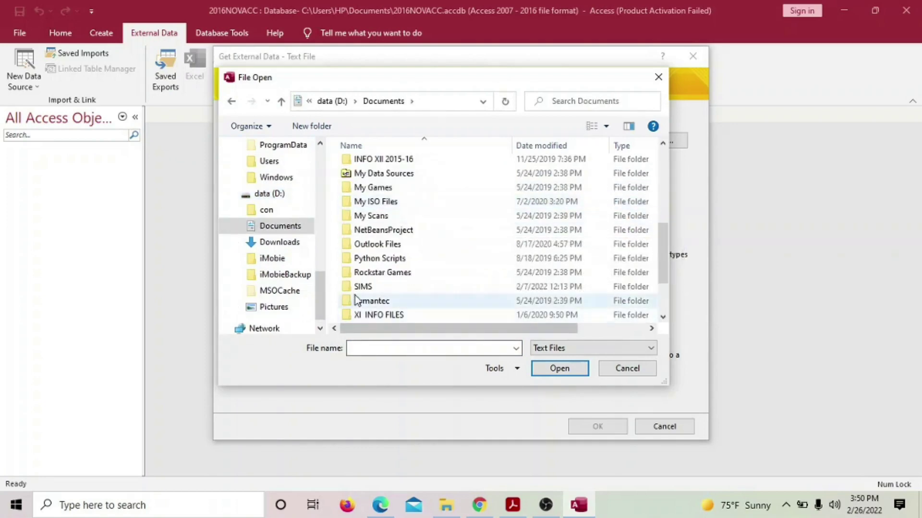
{"action": "scroll", "coordinate": [367, 293], "scroll_direction": "down", "scroll_amount": 2}
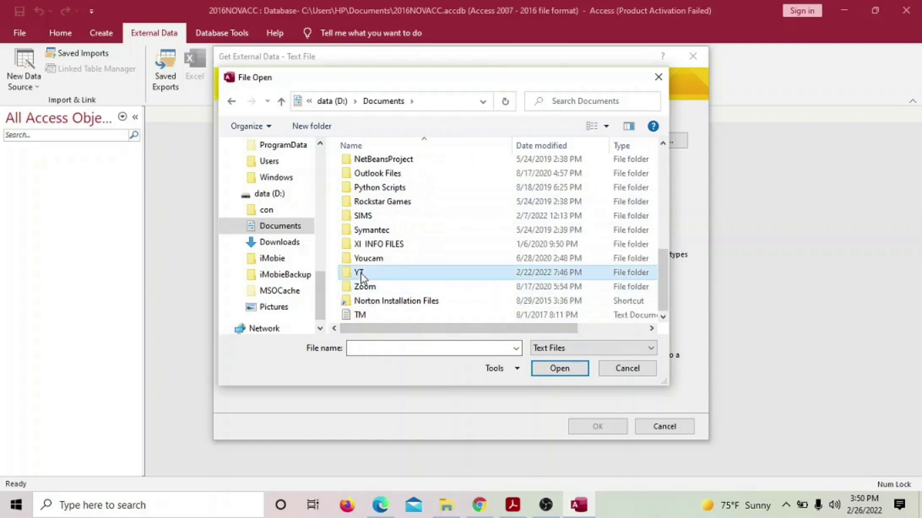
{"action": "double_click", "coordinate": [365, 272]}
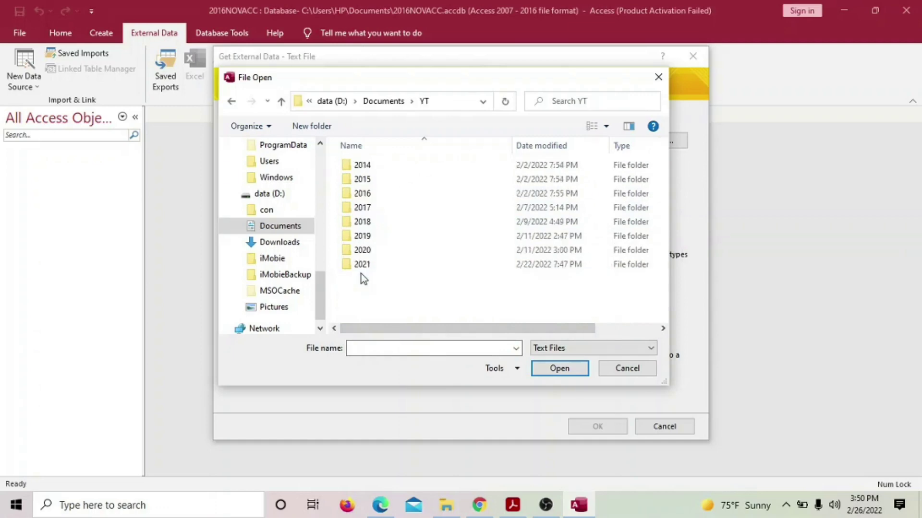
{"action": "double_click", "coordinate": [377, 197]}
{"action": "double_click", "coordinate": [378, 195]}
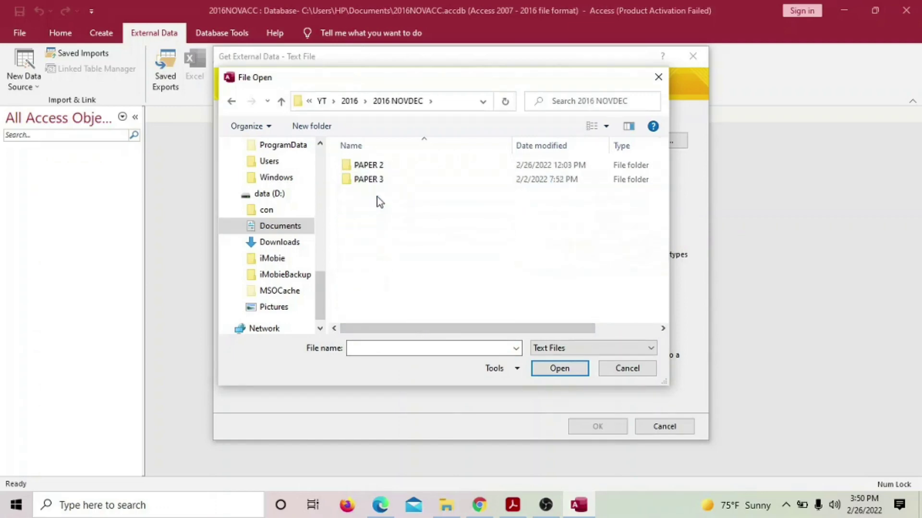
{"action": "double_click", "coordinate": [386, 169]}
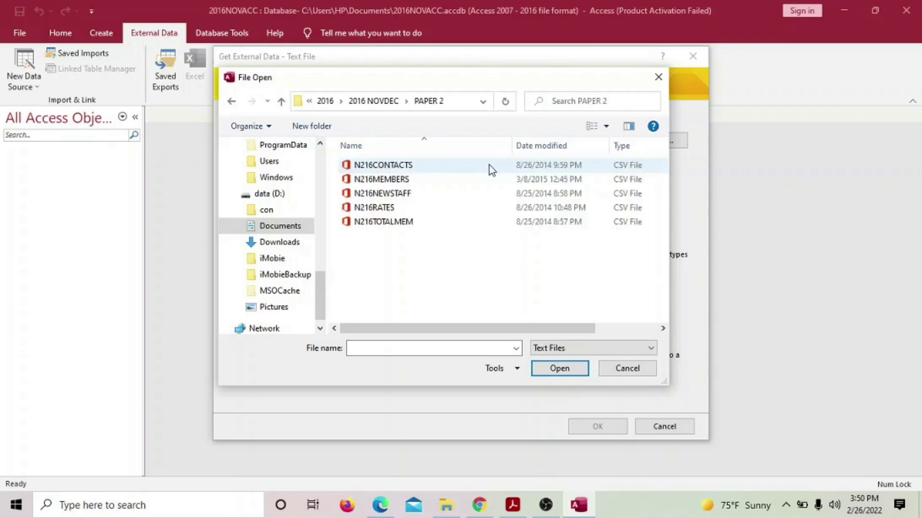
Step: Import N216MEMBERS.csv into a new table as comma-delimited text, with the first row containing field names
{"action": "double_click", "coordinate": [385, 179]}
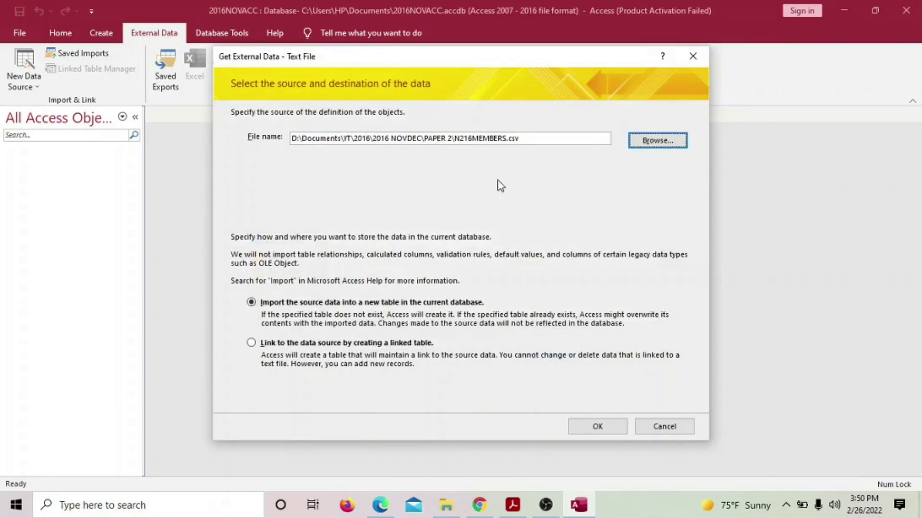
{"action": "left_click", "coordinate": [595, 425]}
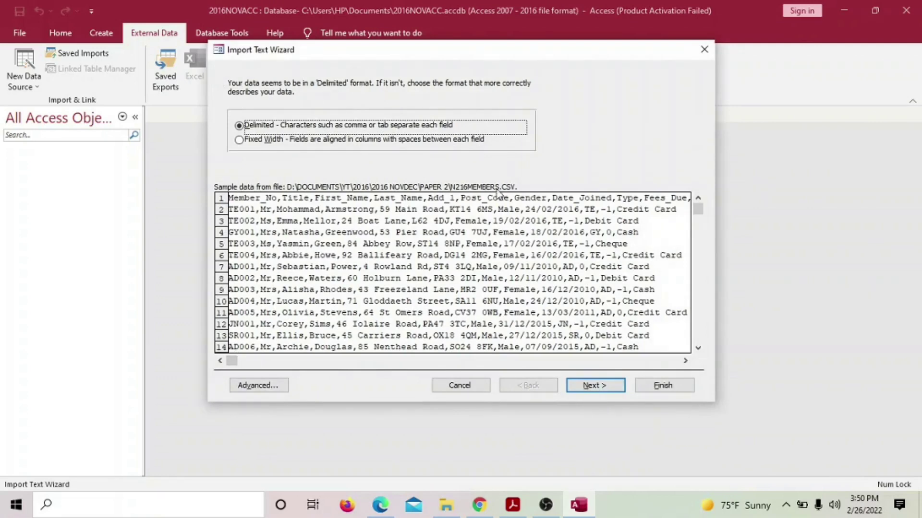
{"action": "left_click", "coordinate": [593, 384]}
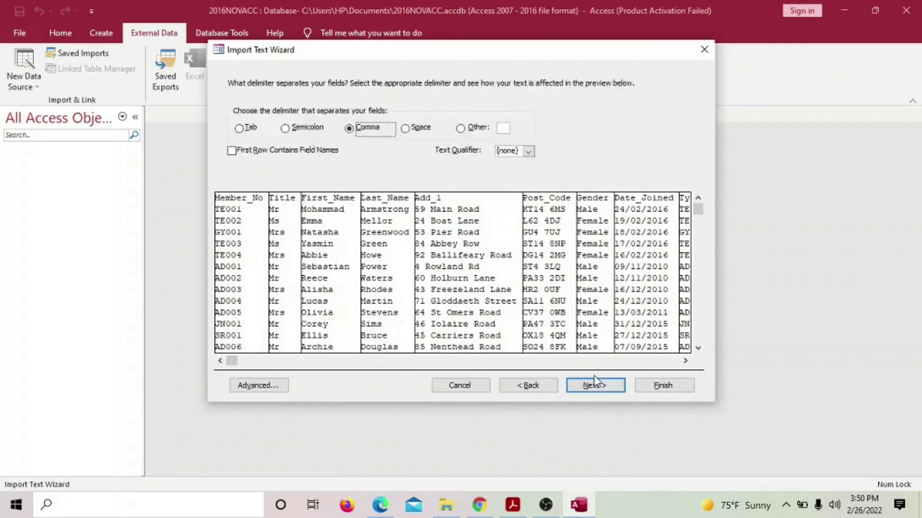
{"action": "left_click", "coordinate": [232, 151]}
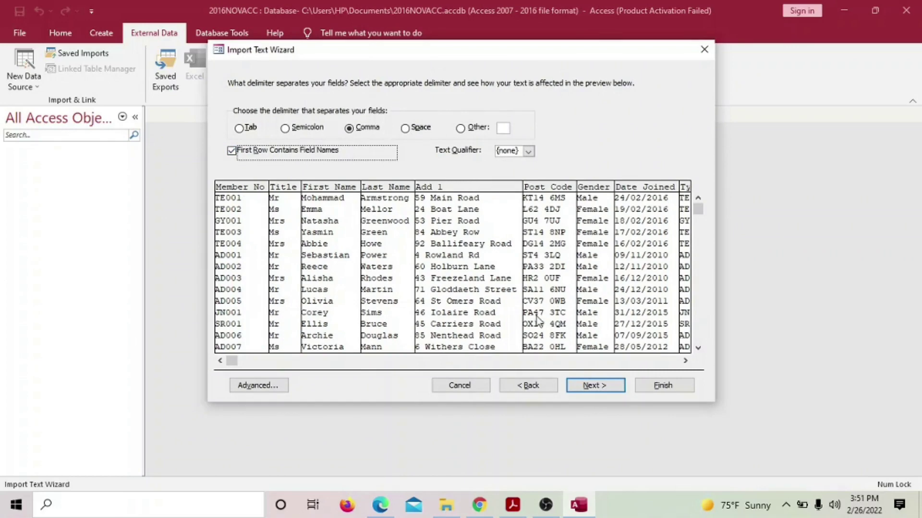
{"action": "left_click", "coordinate": [590, 386]}
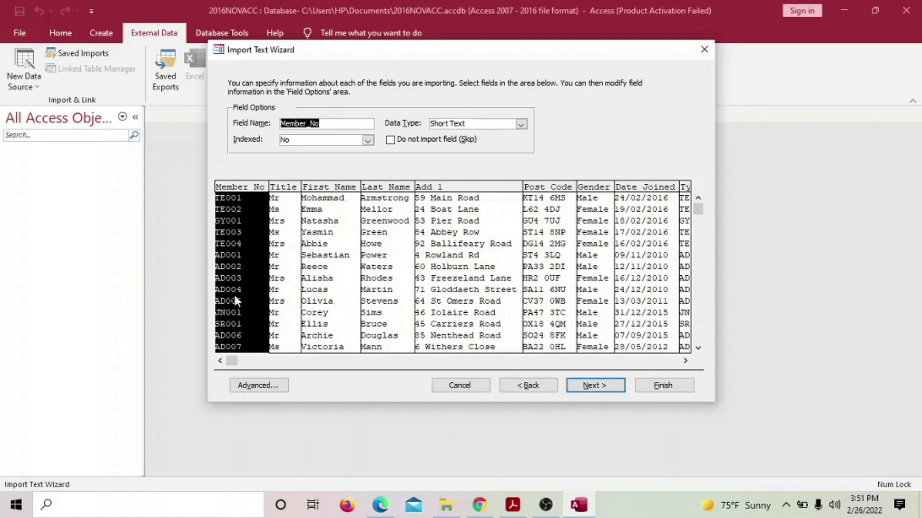
Step: Open the advanced import specification, then switch to Acrobat Reader and read the required field names and data types
{"action": "left_click", "coordinate": [264, 386]}
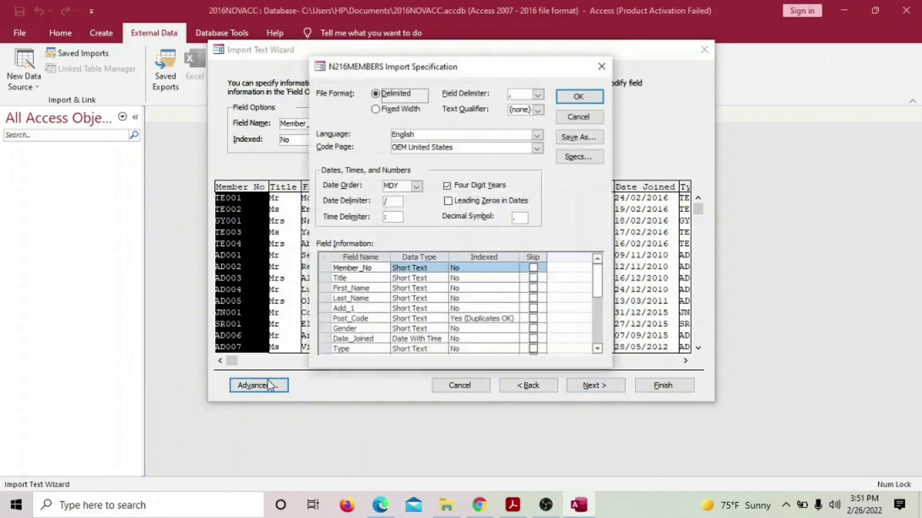
{"action": "left_click_drag", "start_coordinate": [464, 67], "coordinate": [507, 69]}
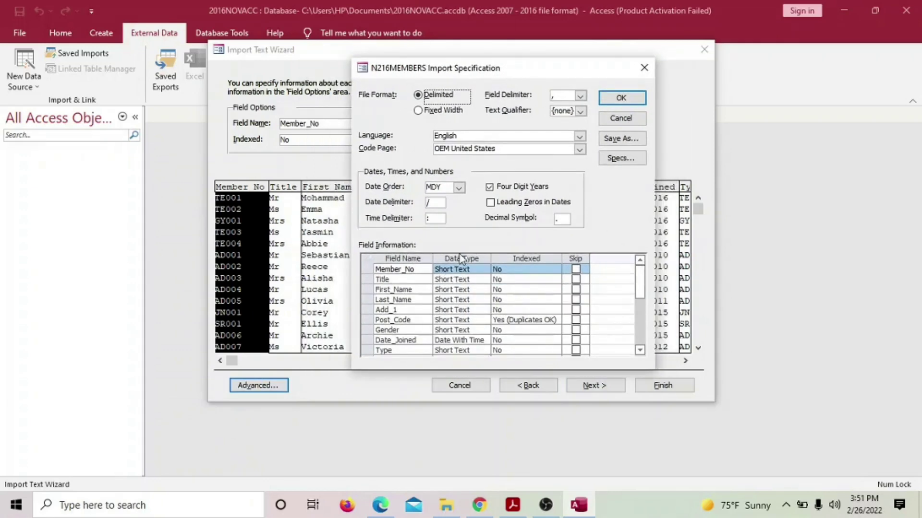
{"action": "left_click", "coordinate": [512, 505]}
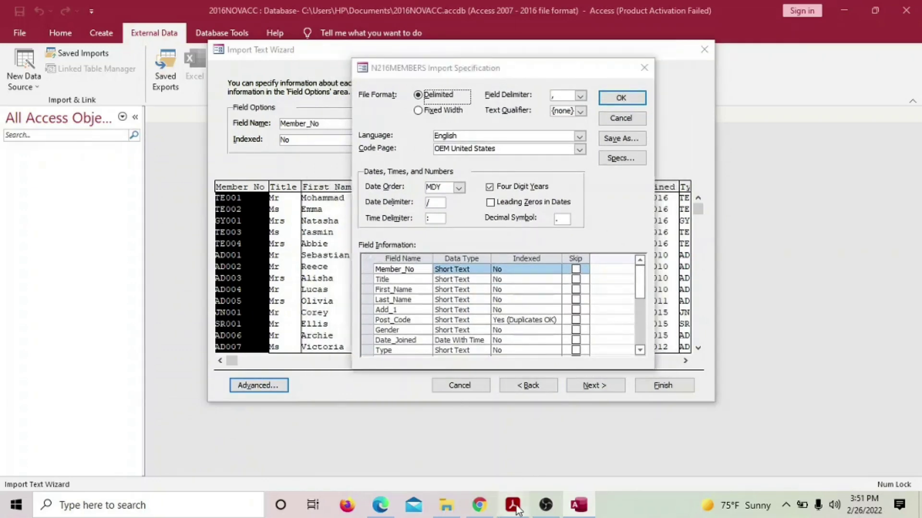
{"action": "scroll", "coordinate": [392, 302], "scroll_direction": "down", "scroll_amount": 2}
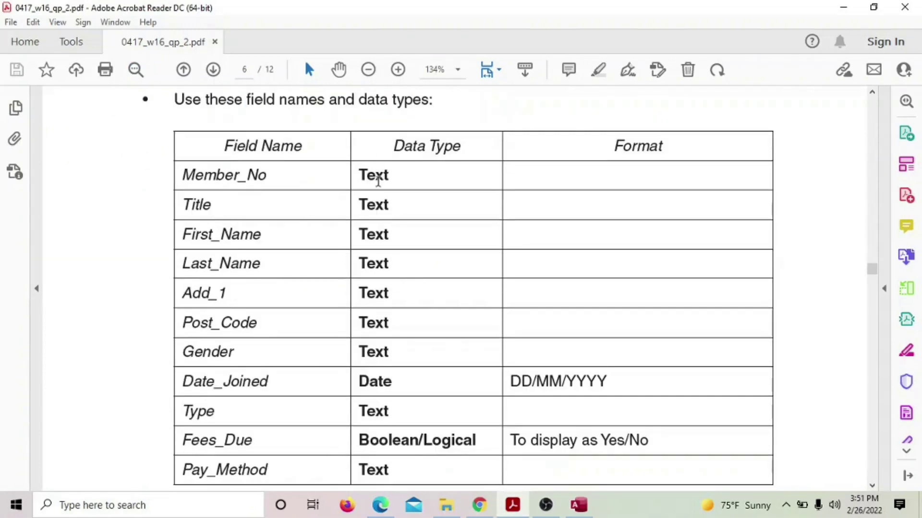
{"action": "left_click_drag", "start_coordinate": [367, 176], "coordinate": [377, 351]}
{"action": "scroll", "coordinate": [397, 187], "scroll_direction": "down", "scroll_amount": 1}
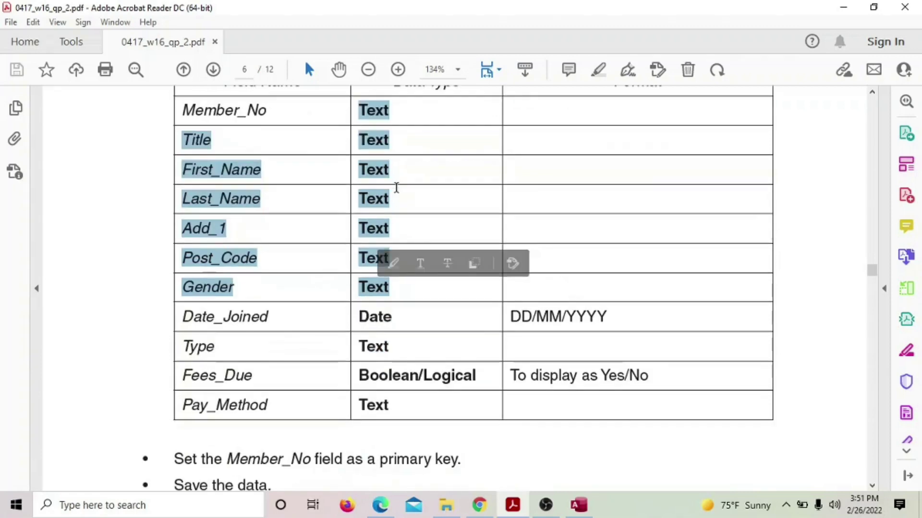
{"action": "scroll", "coordinate": [396, 189], "scroll_direction": "up", "scroll_amount": 1}
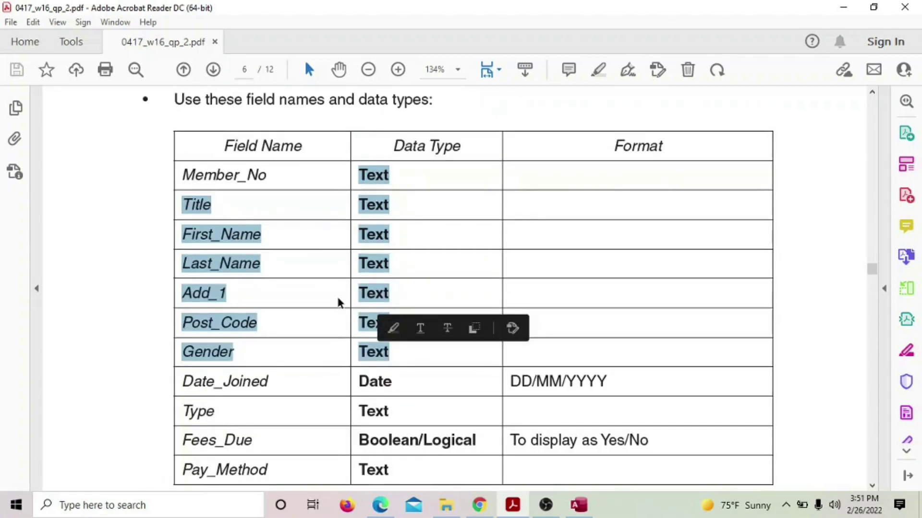
Step: Compare the import specification's field types in Access with the paper's table, including Date_Joined and Type
{"action": "left_click", "coordinate": [580, 511]}
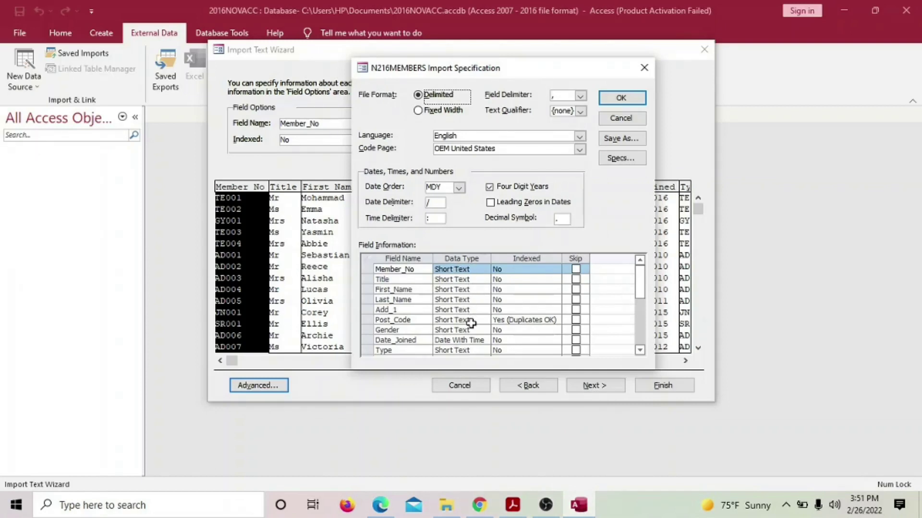
{"action": "scroll", "coordinate": [475, 315], "scroll_direction": "down", "scroll_amount": 1}
{"action": "scroll", "coordinate": [475, 315], "scroll_direction": "up", "scroll_amount": 1}
{"action": "left_click", "coordinate": [512, 505]}
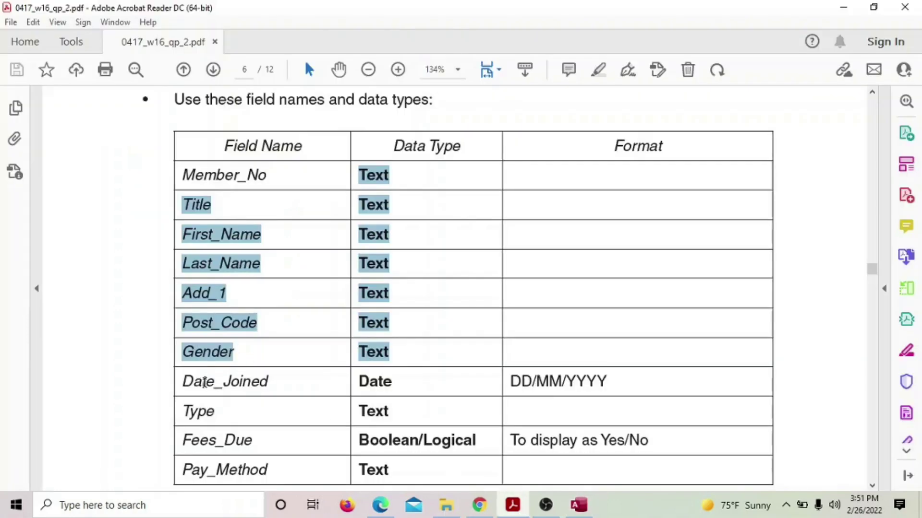
{"action": "left_click", "coordinate": [521, 380]}
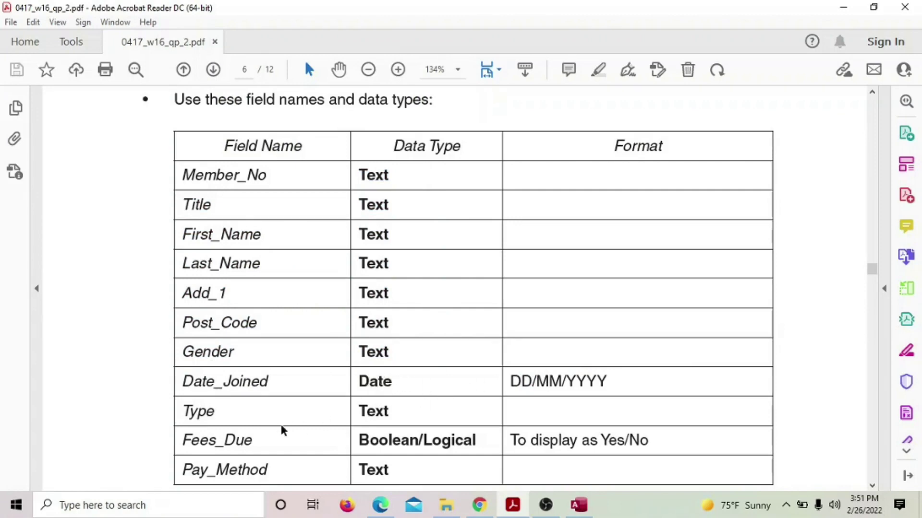
{"action": "left_click", "coordinate": [585, 510]}
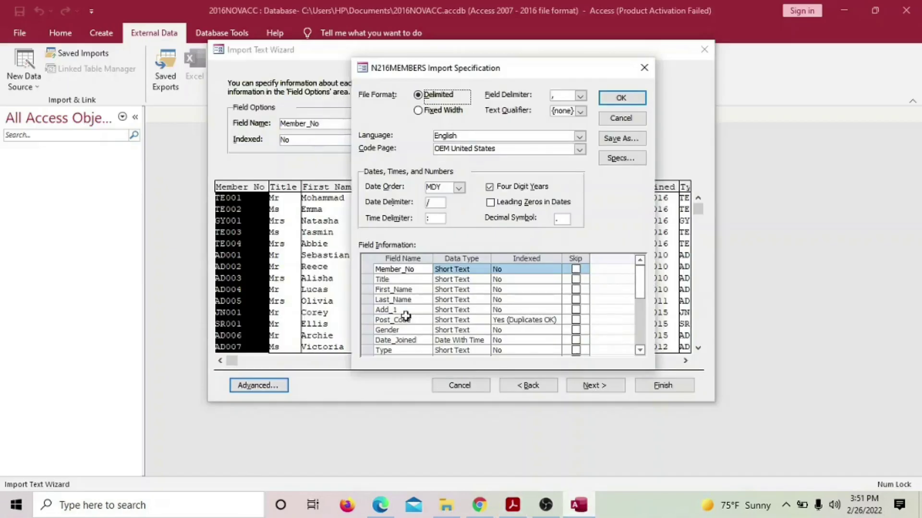
{"action": "left_click", "coordinate": [474, 341]}
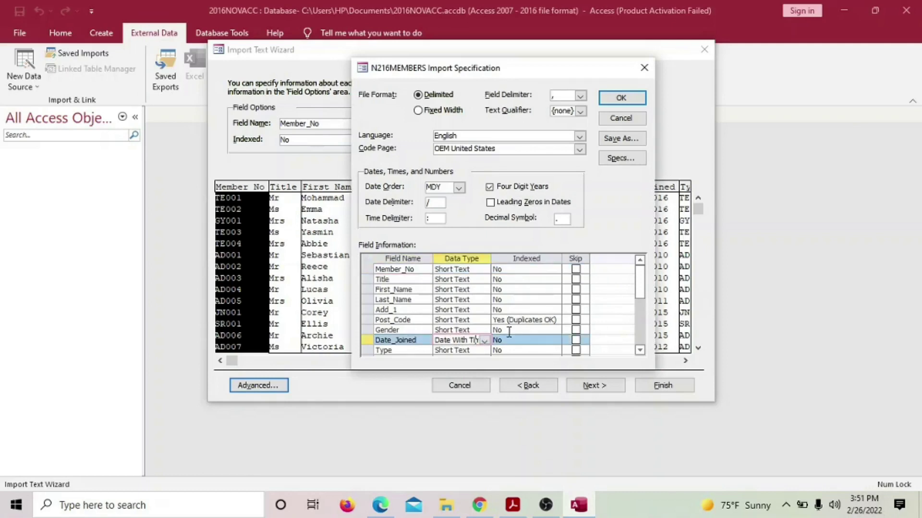
{"action": "scroll", "coordinate": [473, 336], "scroll_direction": "down", "scroll_amount": 1}
{"action": "left_click", "coordinate": [476, 320]}
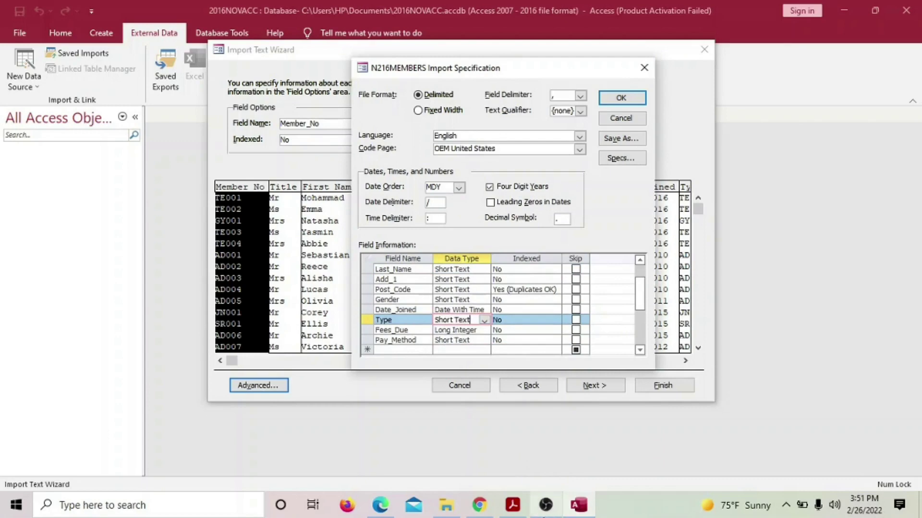
Step: Set the Fees_Due data type to Yes/No as the paper requires and accept the import specification
{"action": "left_click", "coordinate": [513, 506]}
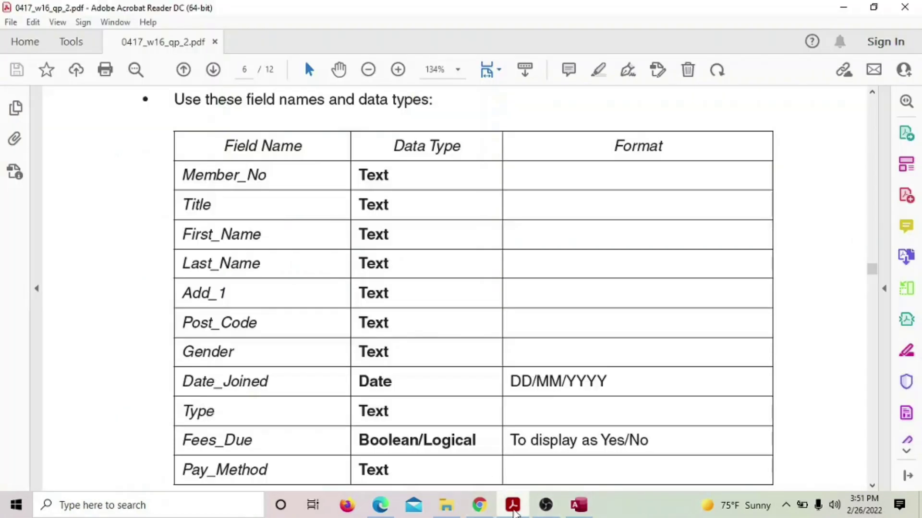
{"action": "left_click", "coordinate": [578, 505]}
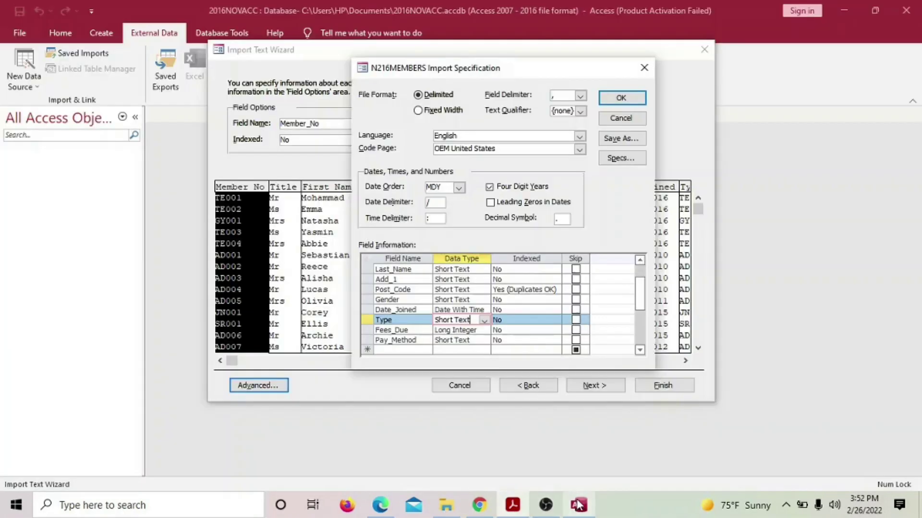
{"action": "left_click", "coordinate": [484, 330]}
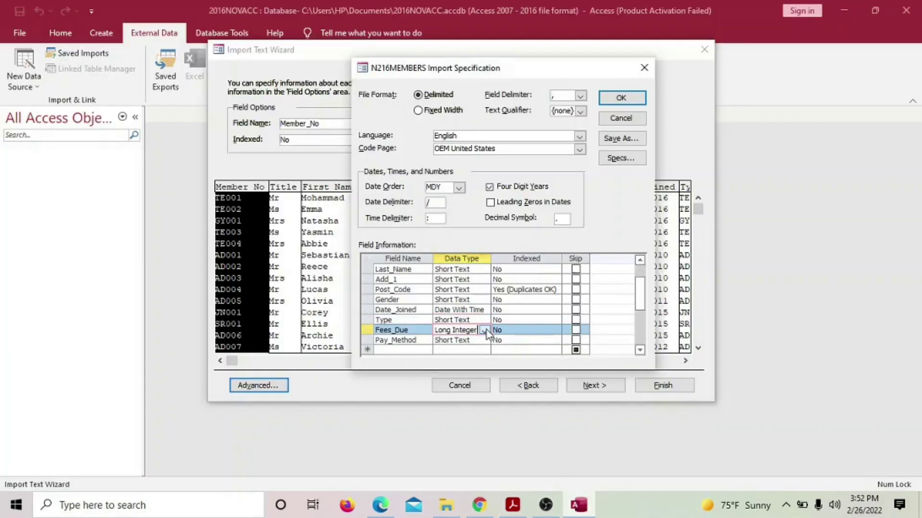
{"action": "left_click", "coordinate": [486, 330]}
{"action": "left_click", "coordinate": [476, 339]}
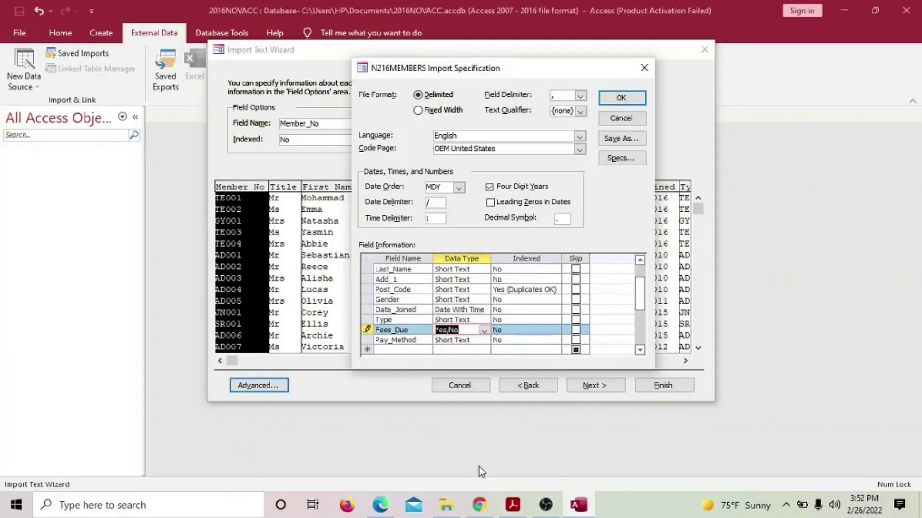
{"action": "left_click", "coordinate": [513, 507]}
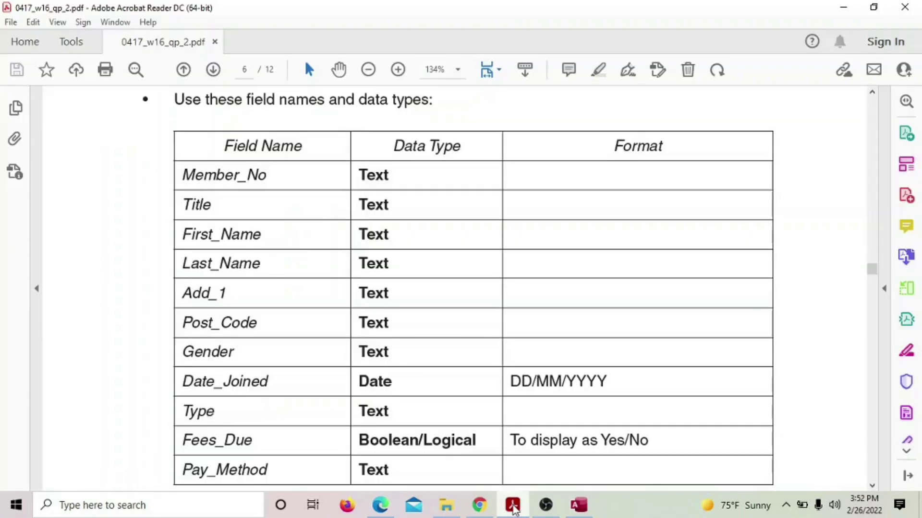
{"action": "left_click", "coordinate": [578, 505]}
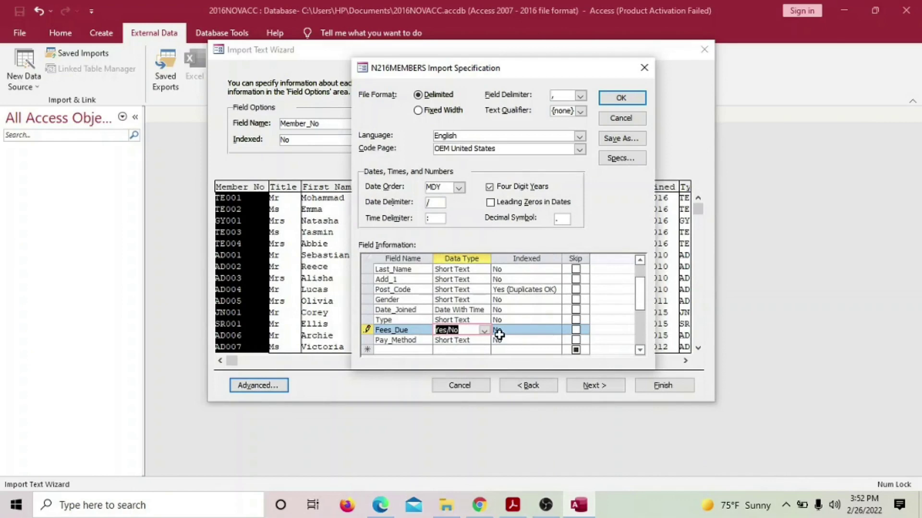
{"action": "scroll", "coordinate": [499, 334], "scroll_direction": "up", "scroll_amount": 1}
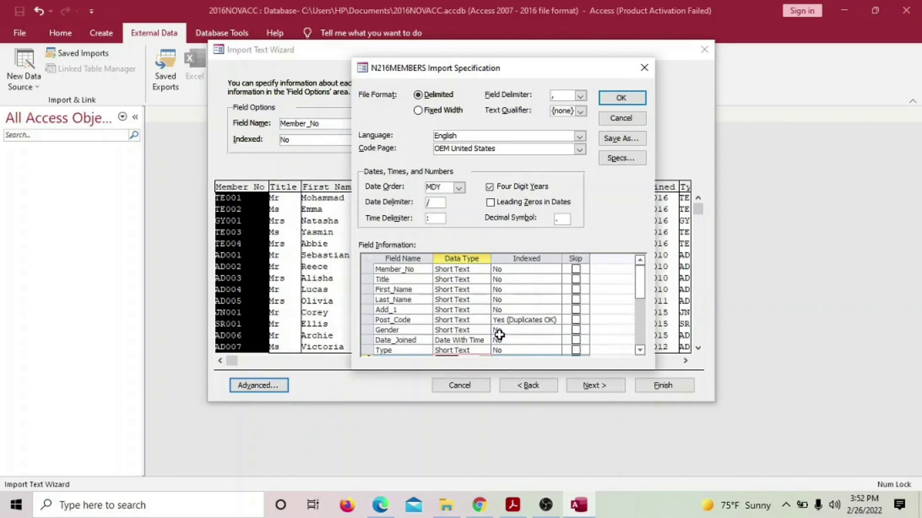
{"action": "left_click", "coordinate": [621, 97]}
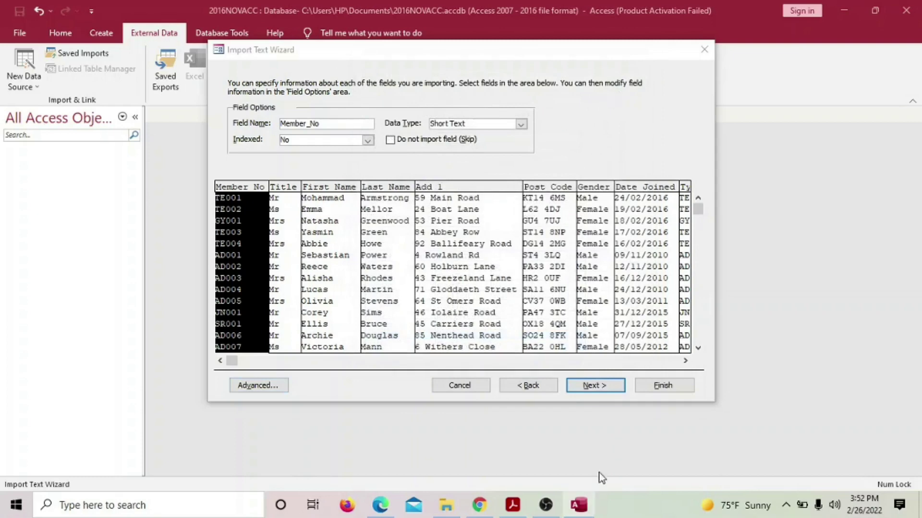
Step: Check the paper's primary key instruction and set Member_No as the imported table's own primary key
{"action": "left_click", "coordinate": [601, 386]}
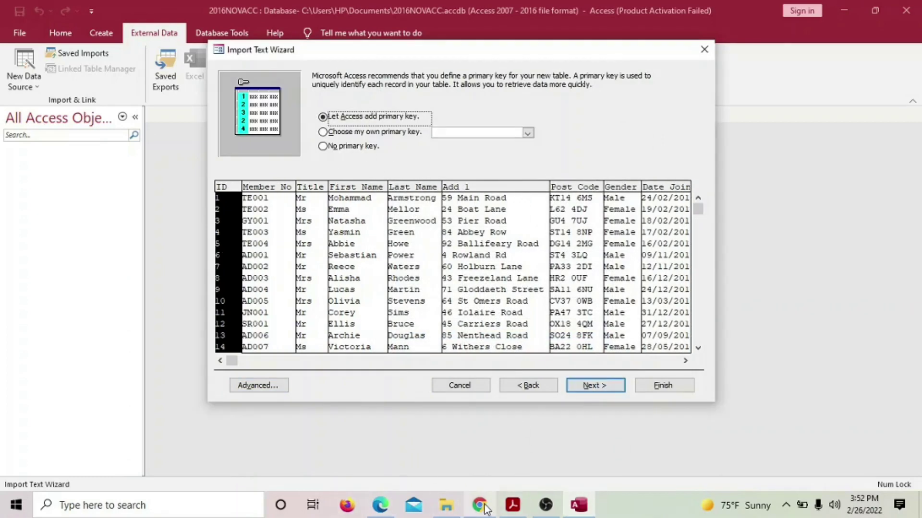
{"action": "left_click", "coordinate": [506, 508]}
{"action": "scroll", "coordinate": [441, 366], "scroll_direction": "down", "scroll_amount": 5}
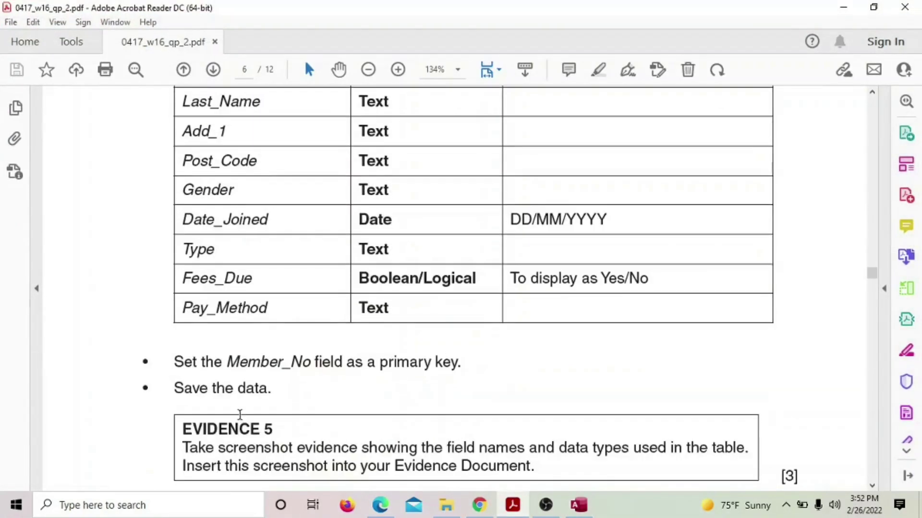
{"action": "left_click_drag", "start_coordinate": [224, 363], "coordinate": [313, 361]}
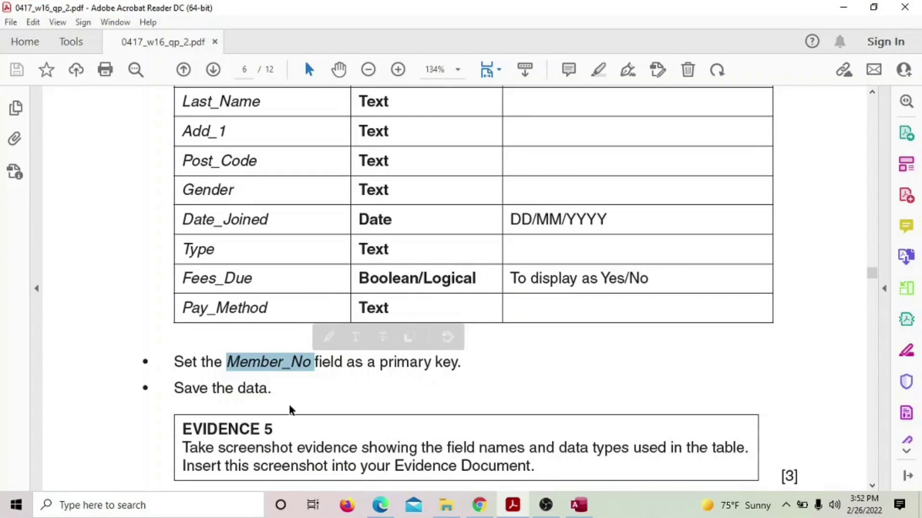
{"action": "scroll", "coordinate": [501, 446], "scroll_direction": "down", "scroll_amount": 3}
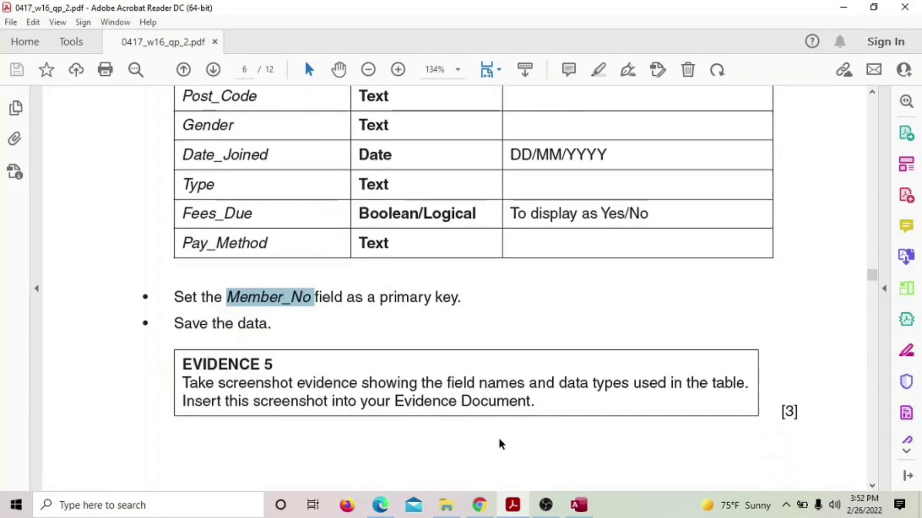
{"action": "left_click", "coordinate": [579, 505]}
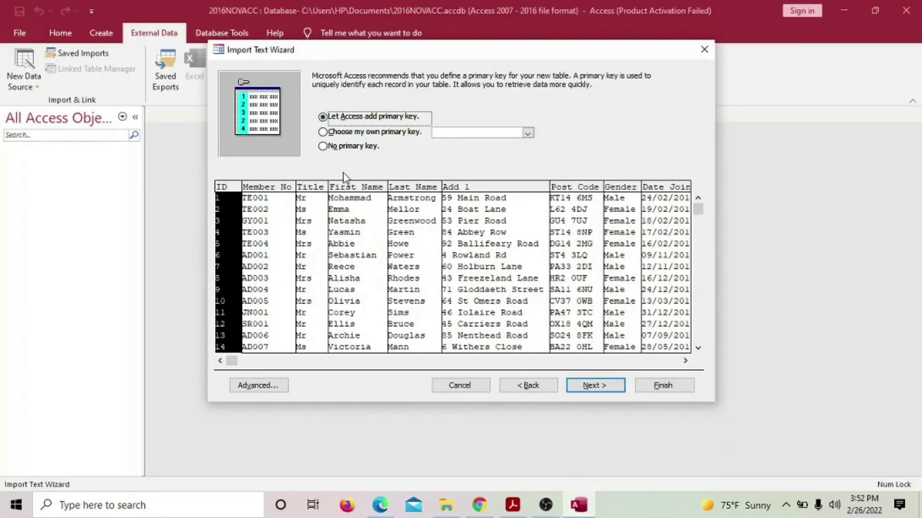
{"action": "left_click", "coordinate": [328, 132]}
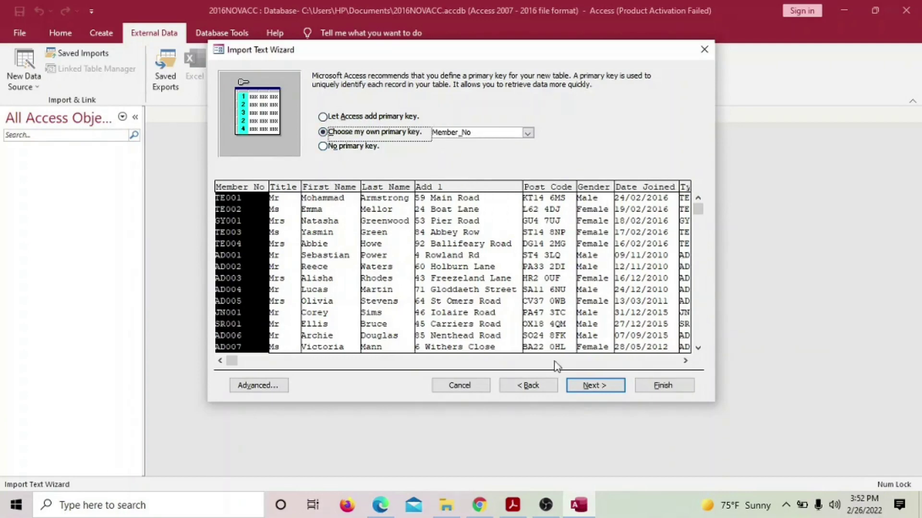
{"action": "left_click", "coordinate": [596, 387]}
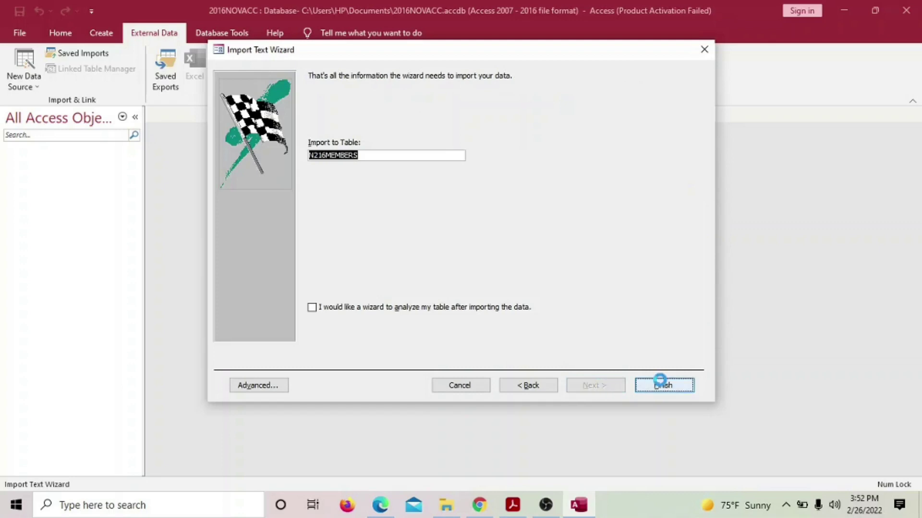
Step: Finish the import into table N216MEMBERS without saving the import steps, and open the table
{"action": "left_click", "coordinate": [660, 382]}
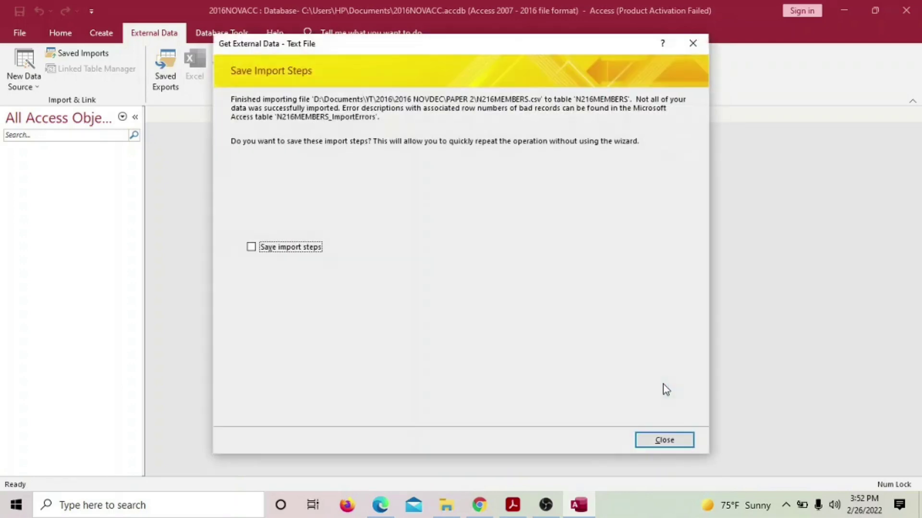
{"action": "left_click", "coordinate": [670, 440]}
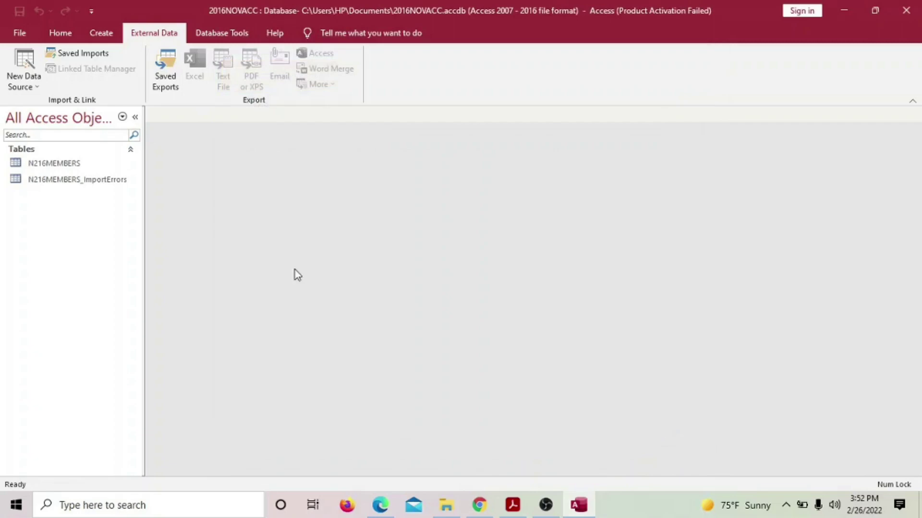
{"action": "left_click", "coordinate": [123, 167]}
{"action": "double_click", "coordinate": [122, 167]}
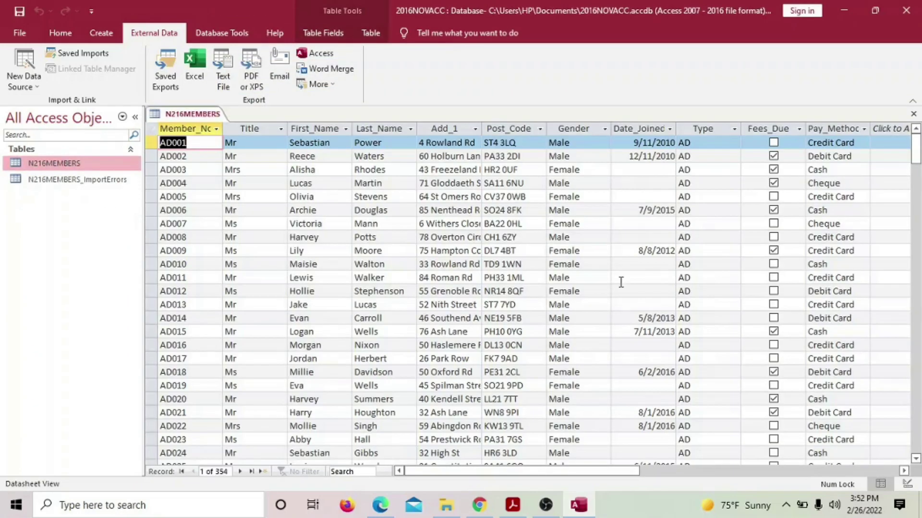
Step: Show the N216MEMBERS table in Design View and check the paper's EVIDENCE 5 screenshot instruction
{"action": "mouse_move", "coordinate": [550, 473]}
{"action": "left_mouse_down"}
{"action": "mouse_move", "coordinate": [695, 469]}
{"action": "mouse_move", "coordinate": [546, 458]}
{"action": "left_mouse_up"}
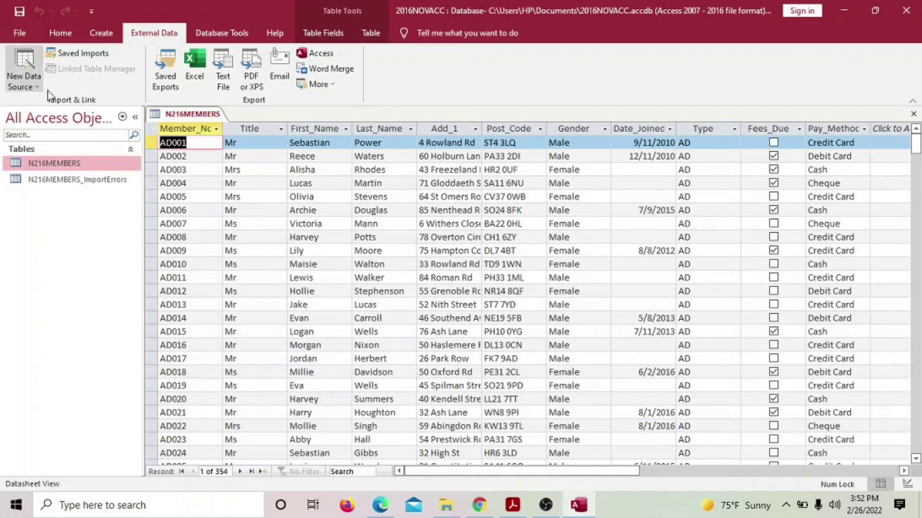
{"action": "left_click", "coordinate": [60, 32]}
{"action": "left_click", "coordinate": [22, 81]}
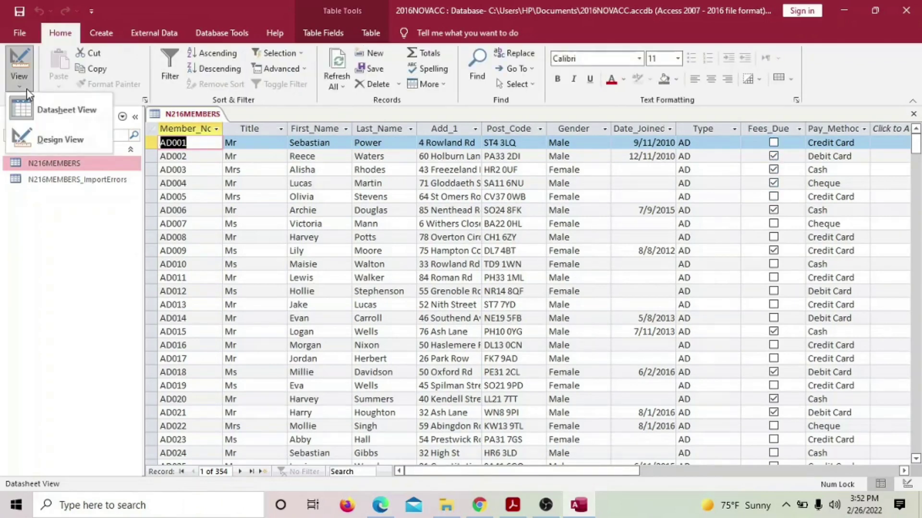
{"action": "left_click", "coordinate": [41, 138]}
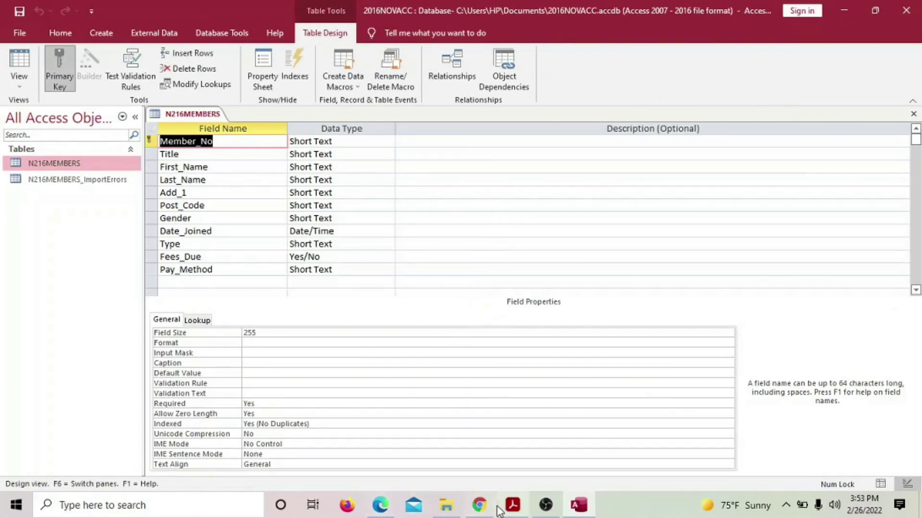
{"action": "left_click", "coordinate": [513, 505]}
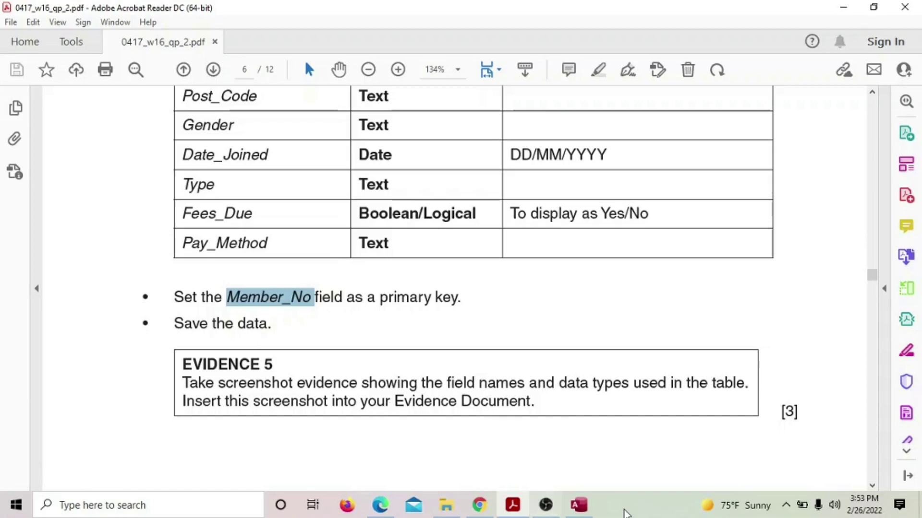
{"action": "left_click", "coordinate": [579, 505]}
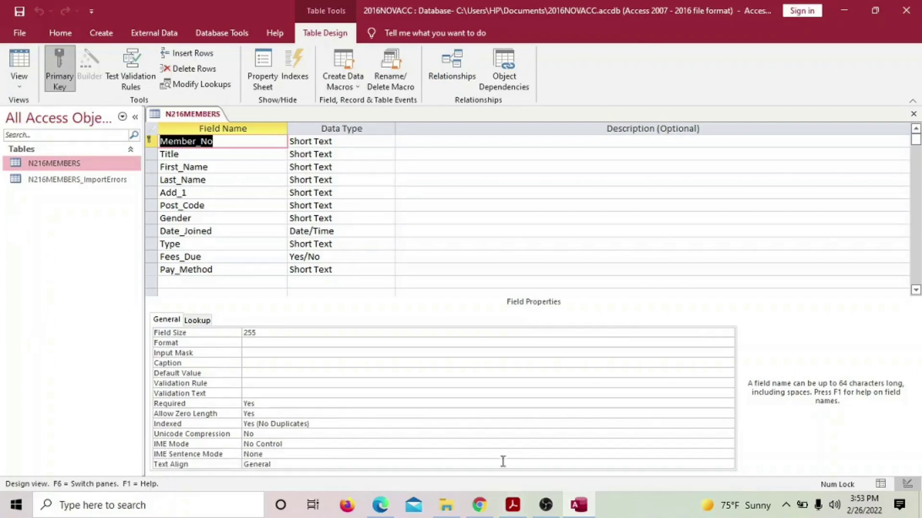
Step: Capture a screenshot of the N216MEMBERS field names and data types and copy it to the clipboard
{"action": "key", "text": "super+shift+s"}
{"action": "left_click_drag", "start_coordinate": [131, 97], "coordinate": [352, 480]}
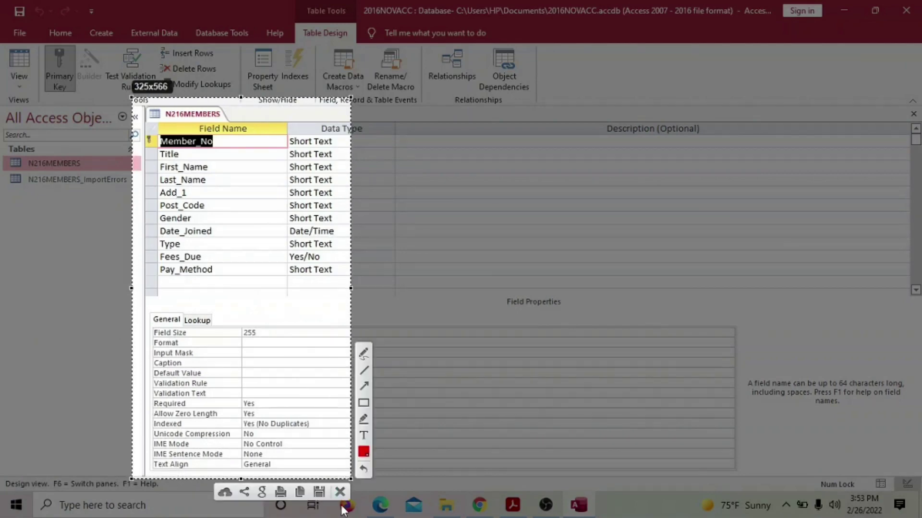
{"action": "left_click", "coordinate": [303, 494]}
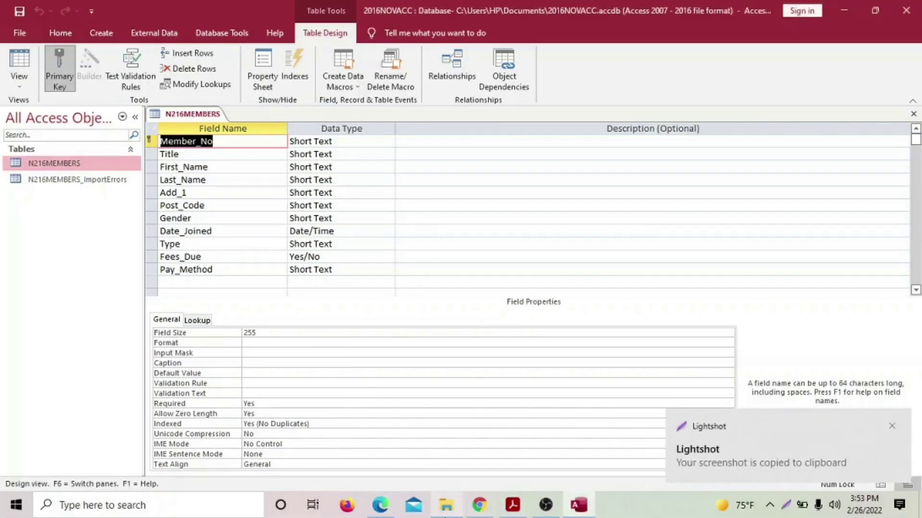
Step: Open the N216EVIDENCE document in Word from the PAPER 2 folder, dismissing the Office activation notice
{"action": "left_click", "coordinate": [444, 505]}
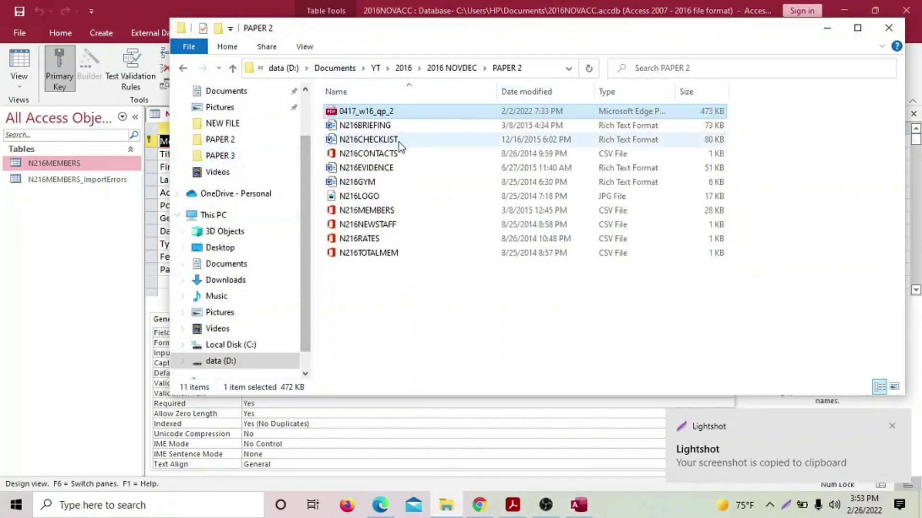
{"action": "double_click", "coordinate": [380, 168]}
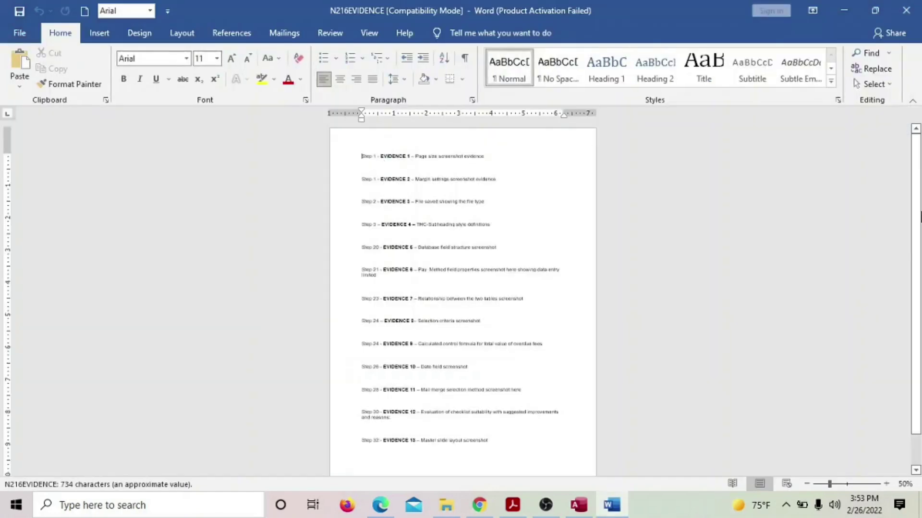
{"action": "left_click", "coordinate": [886, 484]}
{"action": "left_click", "coordinate": [886, 484]}
{"action": "left_click", "coordinate": [886, 484]}
{"action": "left_click", "coordinate": [886, 484]}
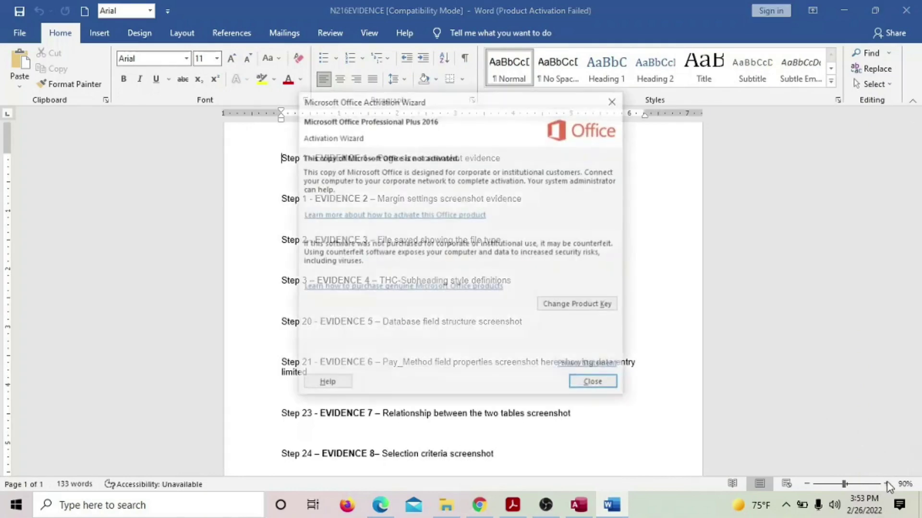
{"action": "left_click", "coordinate": [586, 383]}
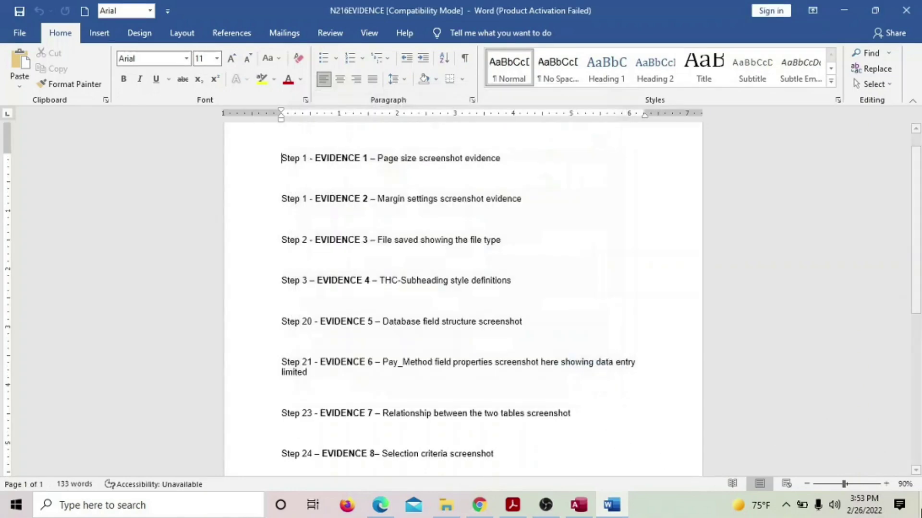
{"action": "left_click", "coordinate": [887, 484]}
{"action": "left_click", "coordinate": [886, 484]}
{"action": "left_click", "coordinate": [886, 484]}
{"action": "left_click", "coordinate": [886, 483]}
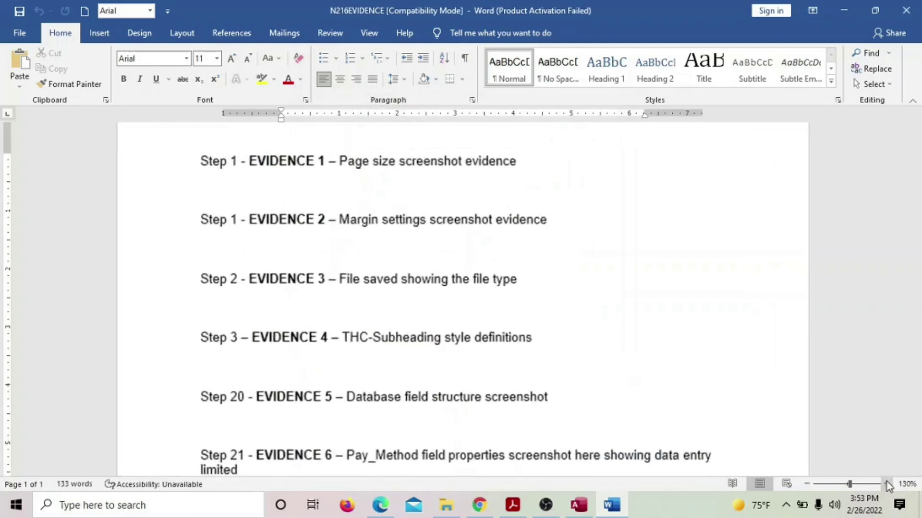
Step: Paste the database field structure screenshot on the blank line below the EVIDENCE 5 heading
{"action": "scroll", "coordinate": [624, 395], "scroll_direction": "down", "scroll_amount": 3}
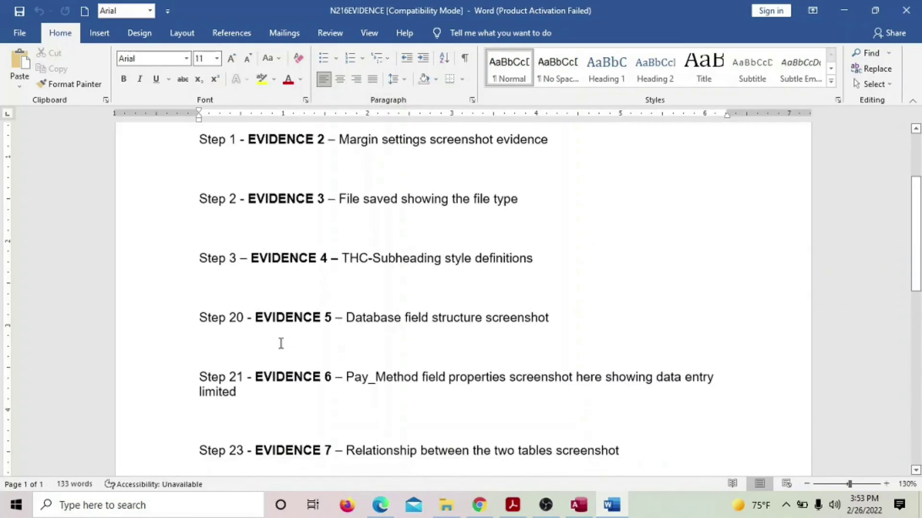
{"action": "left_click_drag", "start_coordinate": [252, 317], "coordinate": [336, 318]}
{"action": "left_click", "coordinate": [205, 344]}
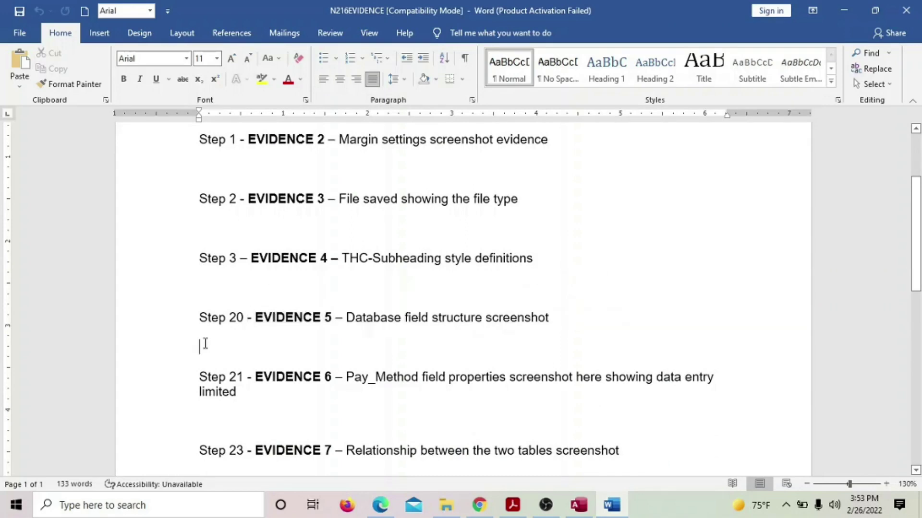
{"action": "key", "text": "ctrl+v"}
{"action": "scroll", "coordinate": [304, 321], "scroll_direction": "up", "scroll_amount": 6}
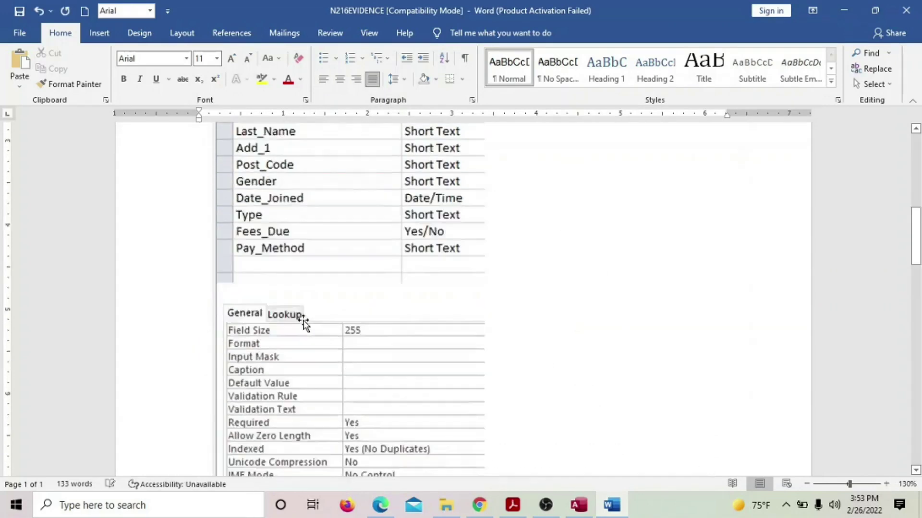
{"action": "scroll", "coordinate": [303, 324], "scroll_direction": "down", "scroll_amount": 2}
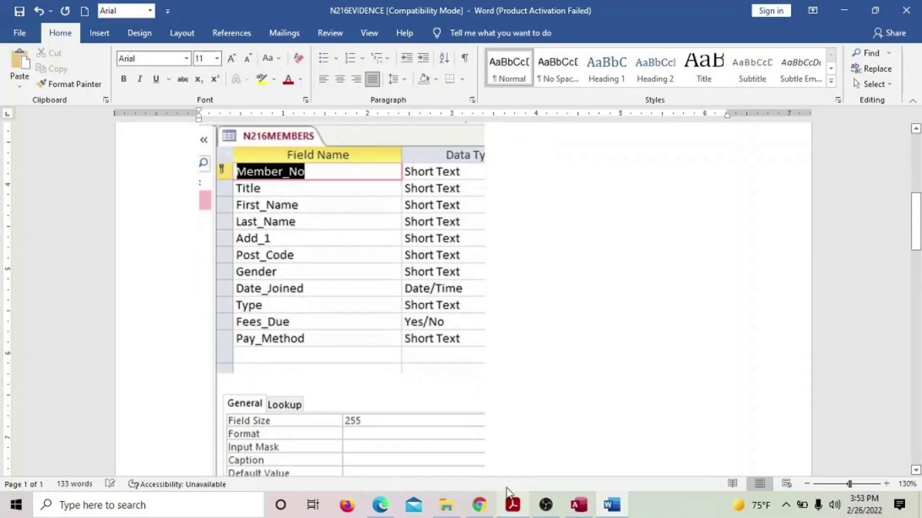
Step: Recheck the paper's field requirements, then close the N216MEMBERS design in Access and reopen the table as a datasheet
{"action": "left_click", "coordinate": [578, 507]}
{"action": "left_click", "coordinate": [513, 505]}
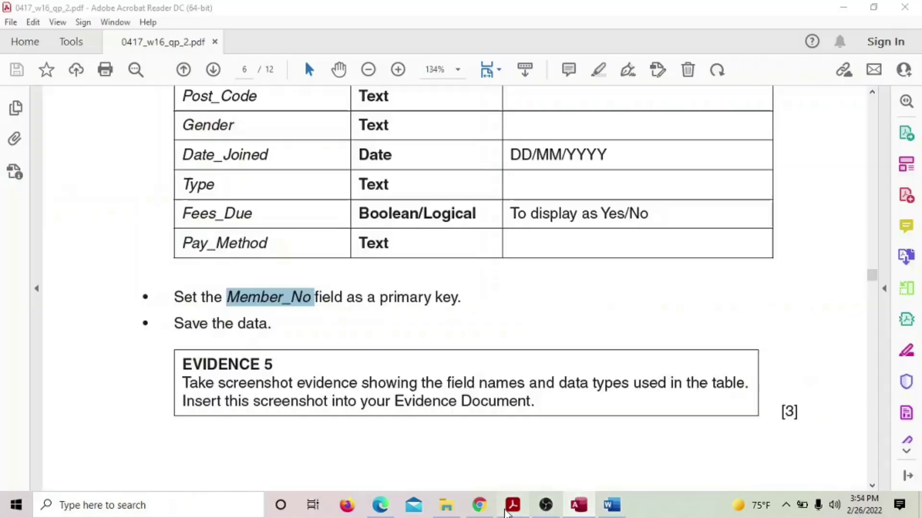
{"action": "left_click", "coordinate": [579, 505]}
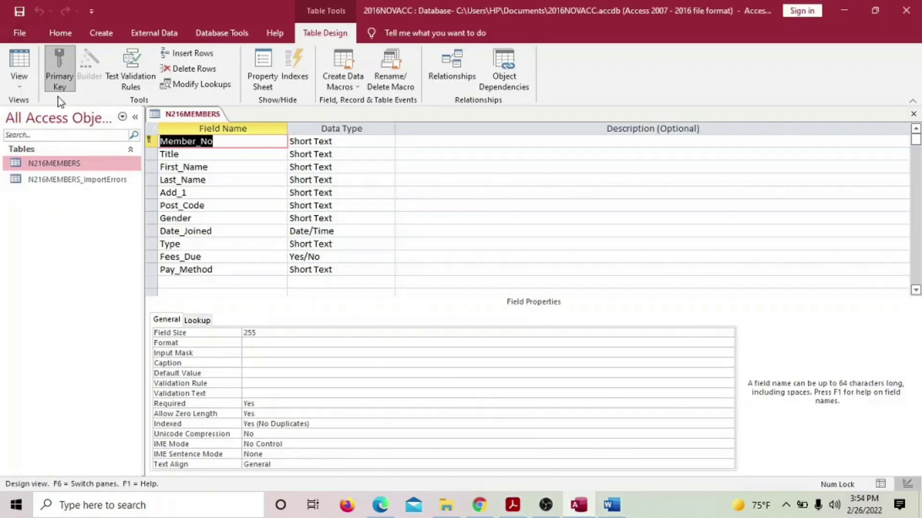
{"action": "left_click", "coordinate": [913, 114]}
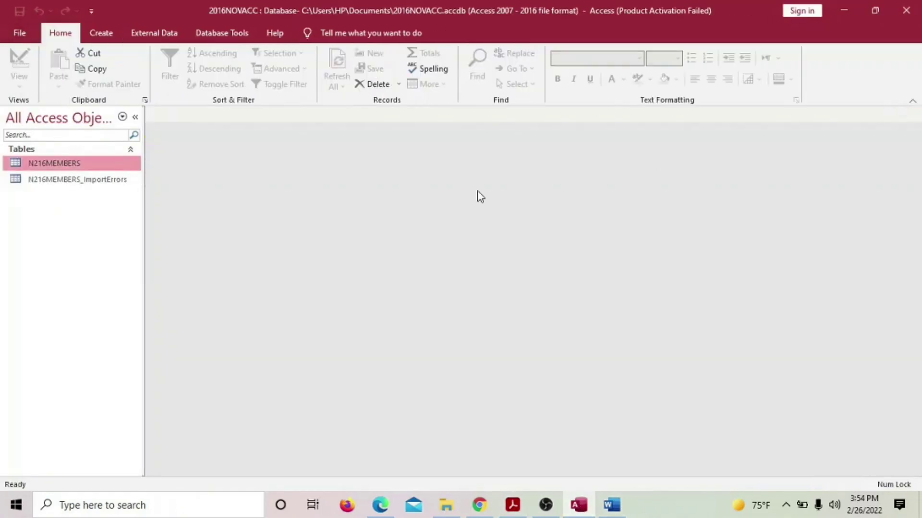
{"action": "double_click", "coordinate": [103, 169]}
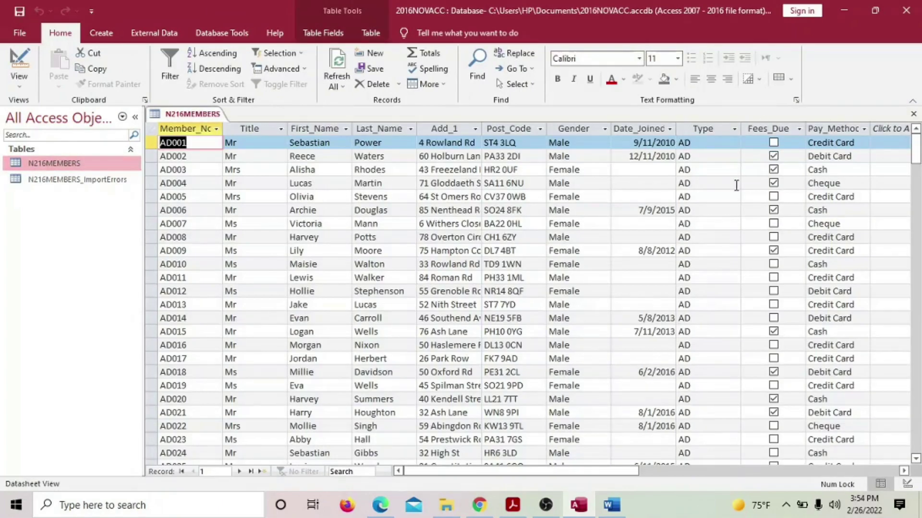
{"action": "left_click_drag", "start_coordinate": [622, 474], "coordinate": [607, 453]}
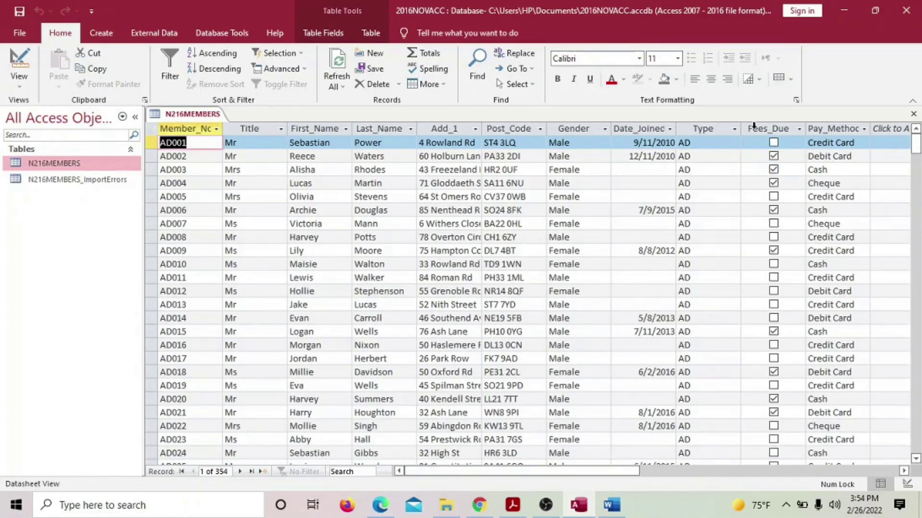
Step: Change the Fees_Due field's data type to Short Text in the N216MEMBERS datasheet
{"action": "left_click", "coordinate": [757, 126]}
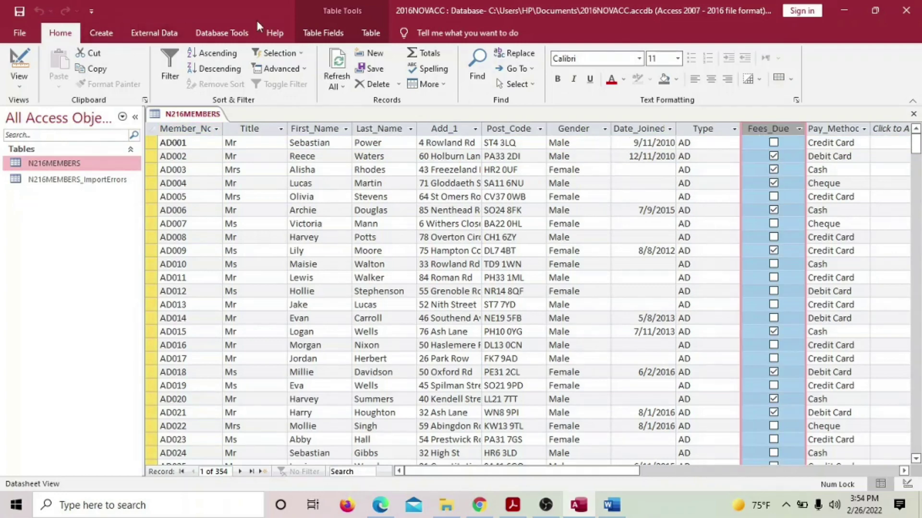
{"action": "left_click", "coordinate": [335, 35]}
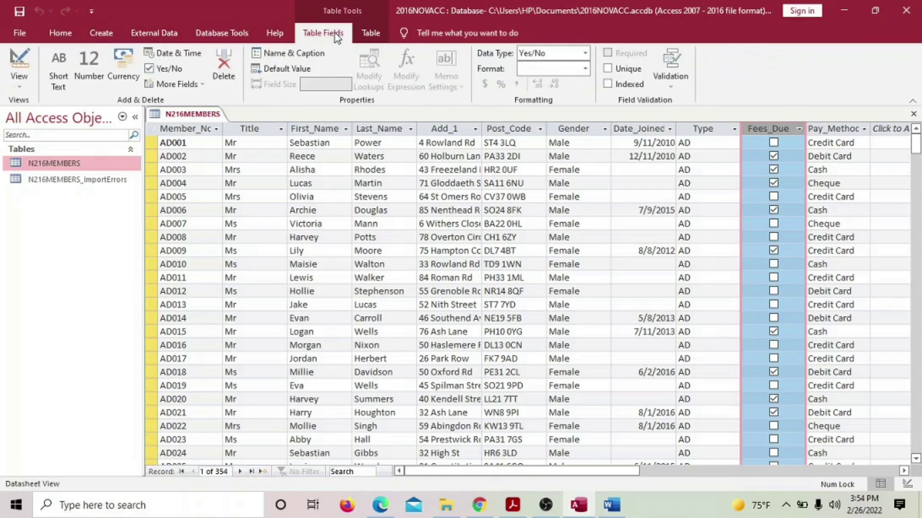
{"action": "left_click", "coordinate": [586, 53]}
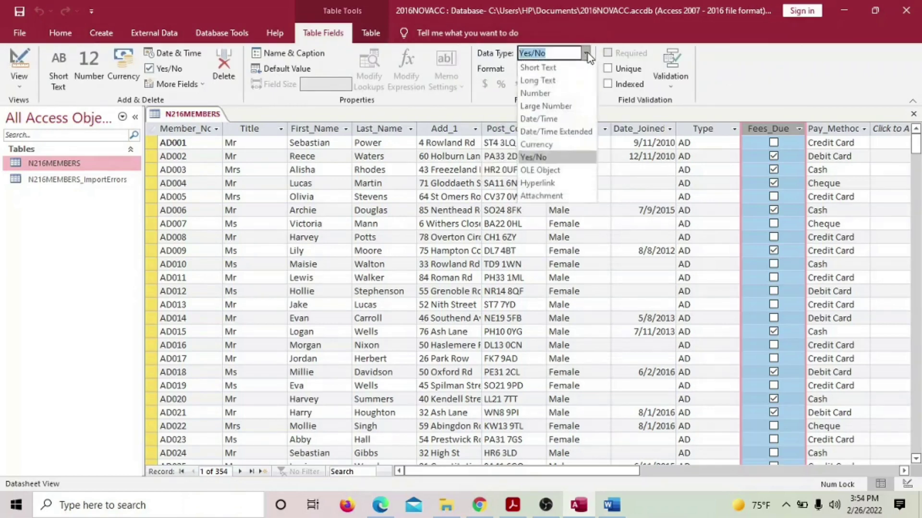
{"action": "left_click", "coordinate": [557, 69]}
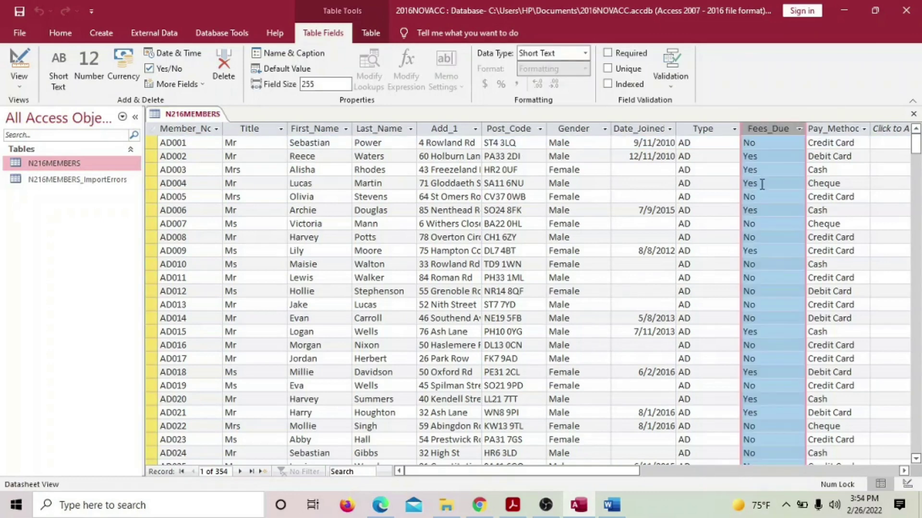
Step: Check the paper's date format and set the Date_Joined field's format to Short Date in the N216MEMBERS table design
{"action": "left_click", "coordinate": [654, 125]}
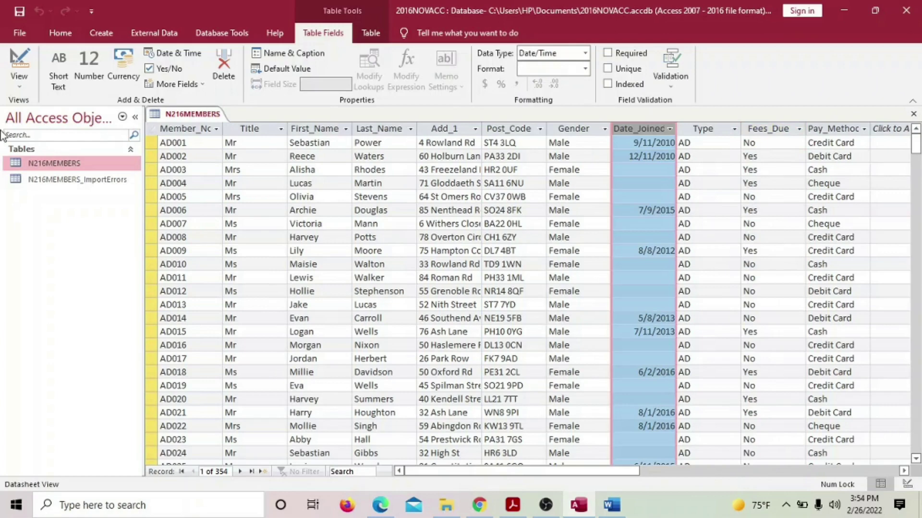
{"action": "left_click", "coordinate": [24, 89]}
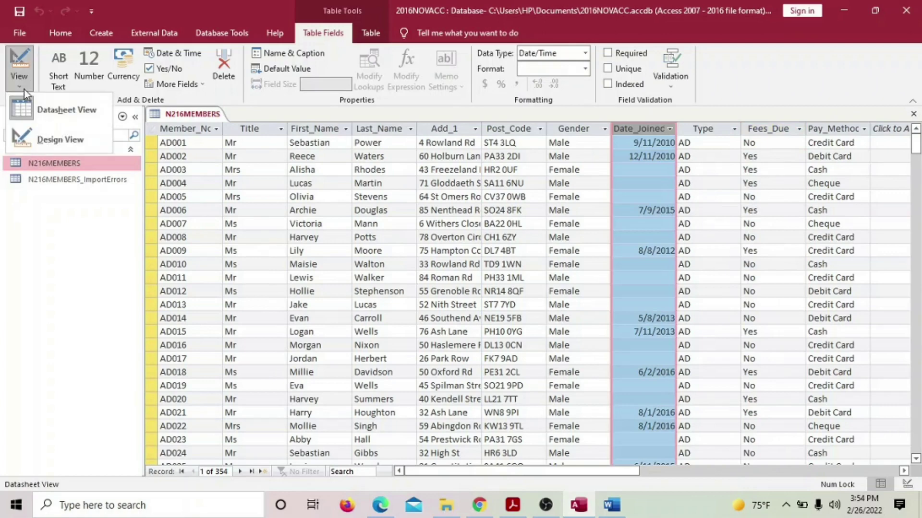
{"action": "left_click", "coordinate": [43, 139]}
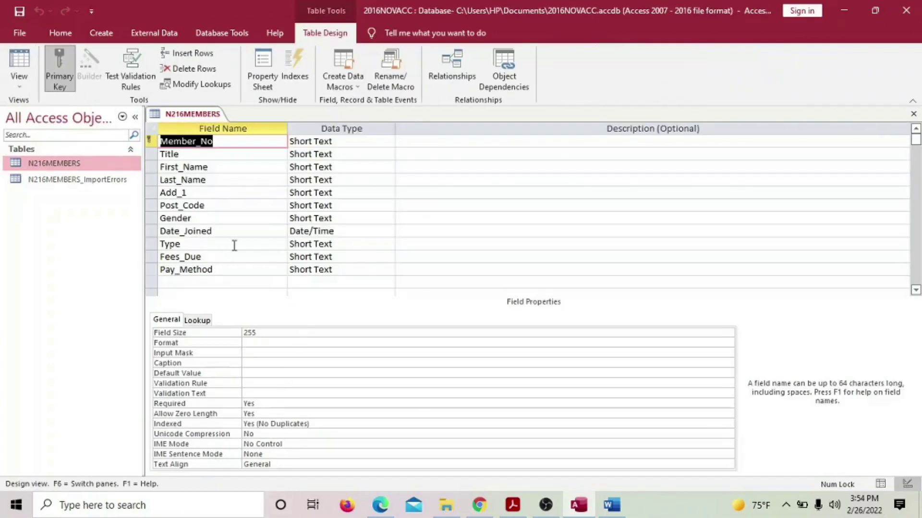
{"action": "left_click", "coordinate": [313, 231]}
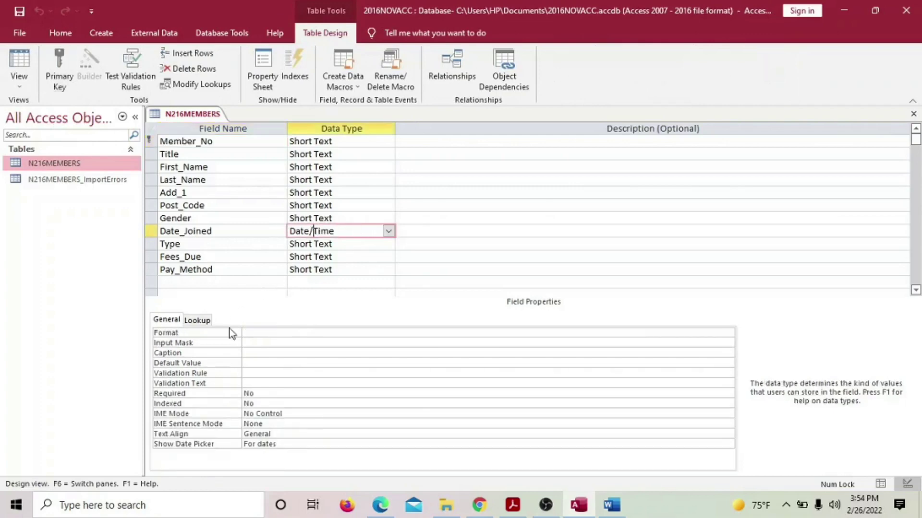
{"action": "left_click", "coordinate": [253, 332]}
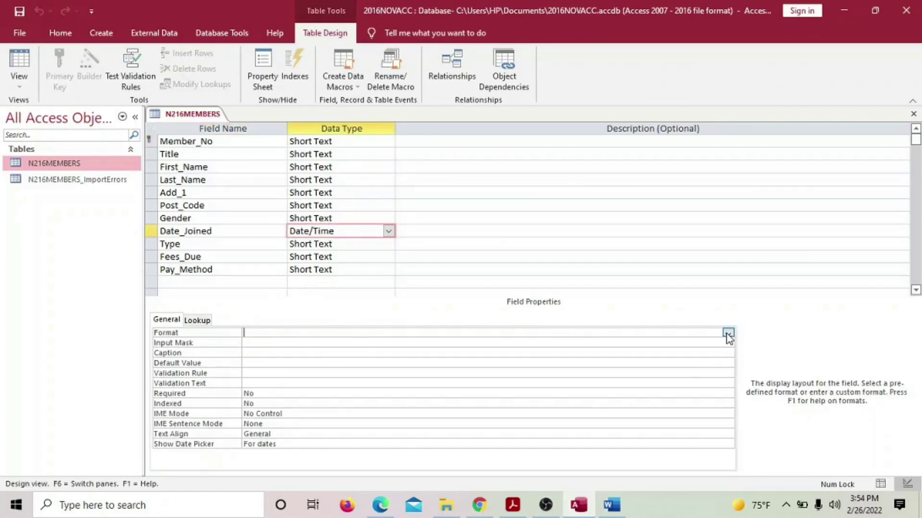
{"action": "left_click", "coordinate": [728, 333]}
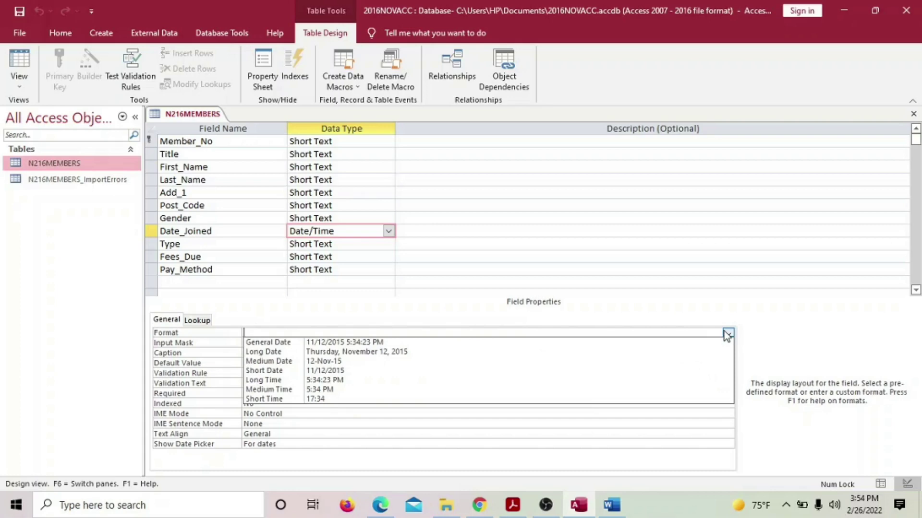
{"action": "left_click", "coordinate": [512, 507]}
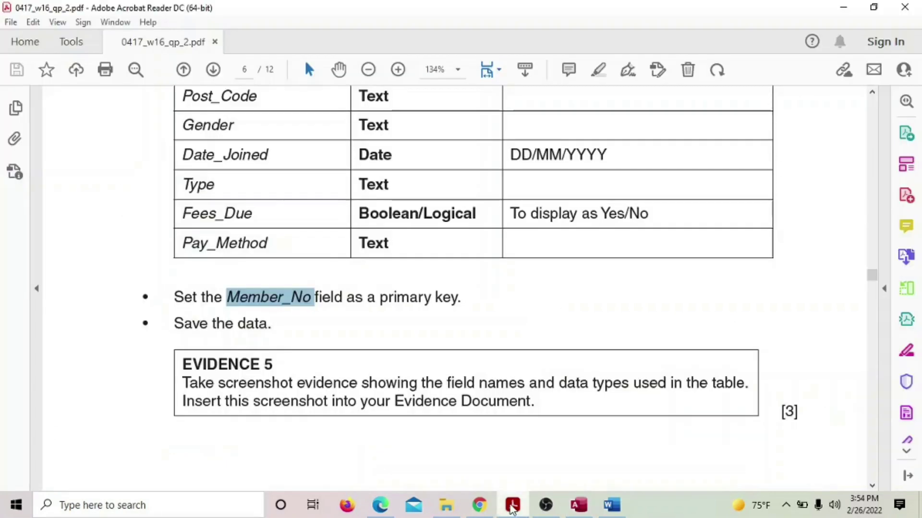
{"action": "left_click", "coordinate": [512, 506]}
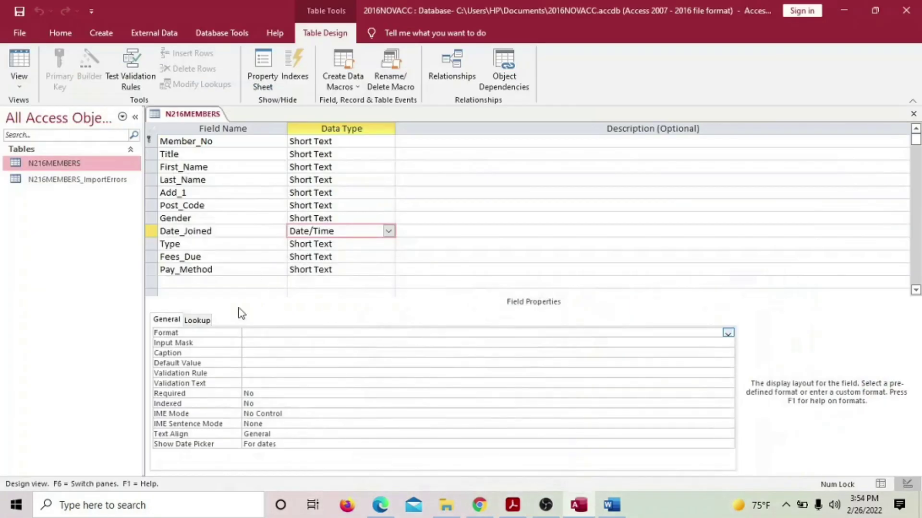
{"action": "left_click", "coordinate": [728, 333]}
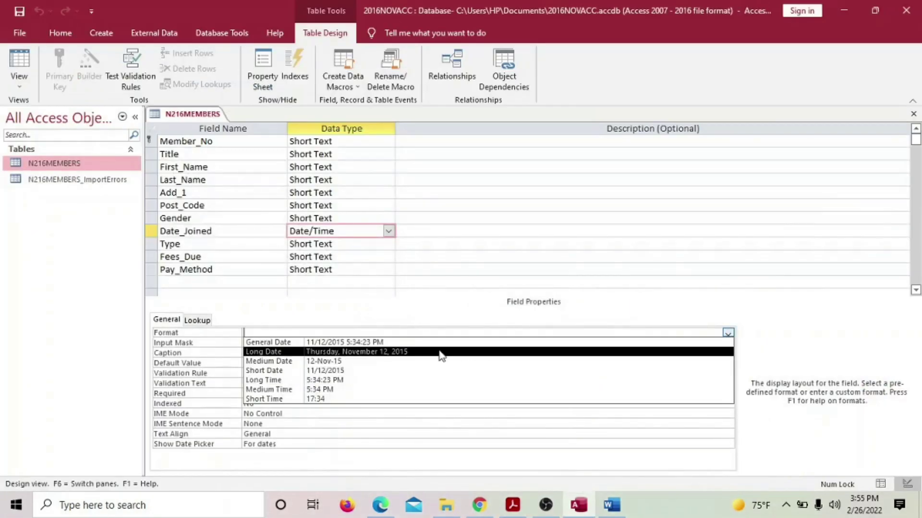
{"action": "left_click", "coordinate": [418, 372]}
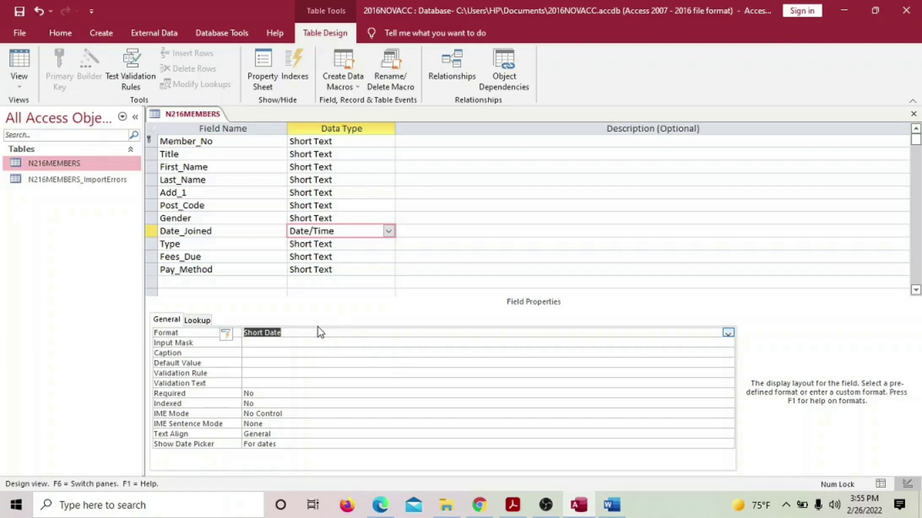
Step: Save and close the N216MEMBERS design, then reopen the table as a datasheet and widen the Add_1 column to fit its addresses
{"action": "left_click", "coordinate": [913, 114]}
{"action": "left_click", "coordinate": [428, 294]}
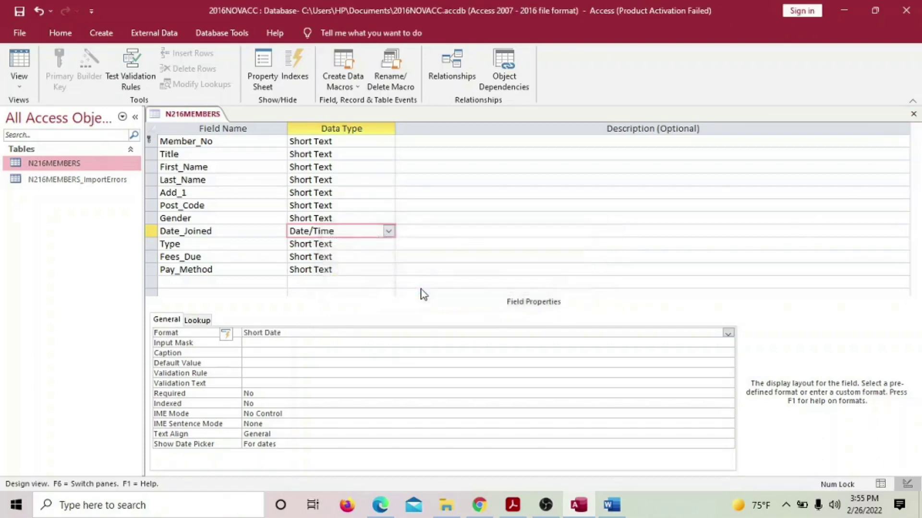
{"action": "double_click", "coordinate": [105, 166]}
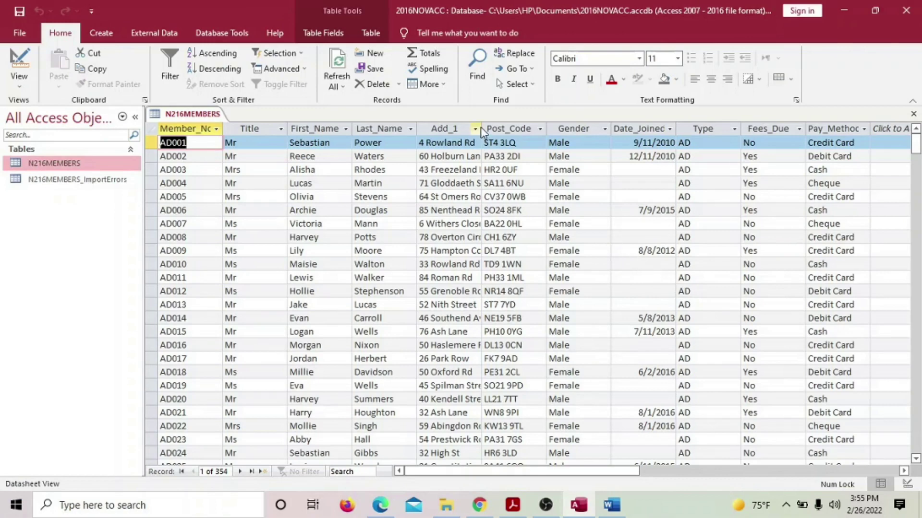
{"action": "left_click_drag", "start_coordinate": [482, 126], "coordinate": [523, 128]}
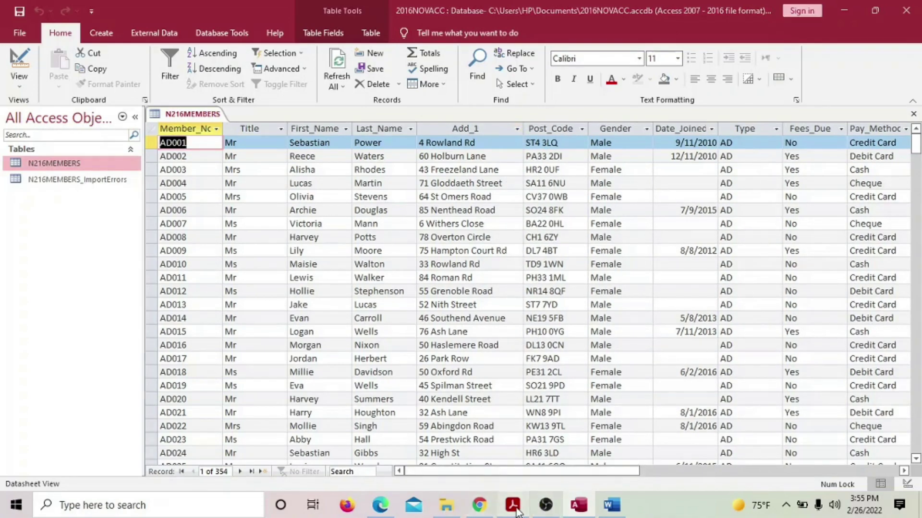
Step: Switch to the exam paper in Acrobat Reader and review the required field types, the primary key instruction and the EVIDENCE 5 requirement
{"action": "left_click", "coordinate": [513, 505]}
{"action": "scroll", "coordinate": [437, 359], "scroll_direction": "down", "scroll_amount": 3}
{"action": "scroll", "coordinate": [437, 359], "scroll_direction": "up", "scroll_amount": 3}
{"action": "scroll", "coordinate": [314, 235], "scroll_direction": "up", "scroll_amount": 3}
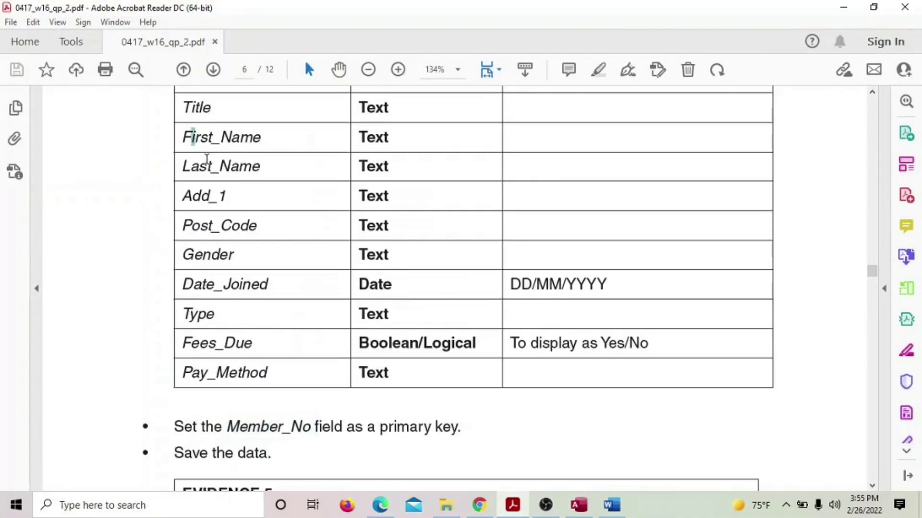
{"action": "left_click_drag", "start_coordinate": [185, 133], "coordinate": [531, 272]}
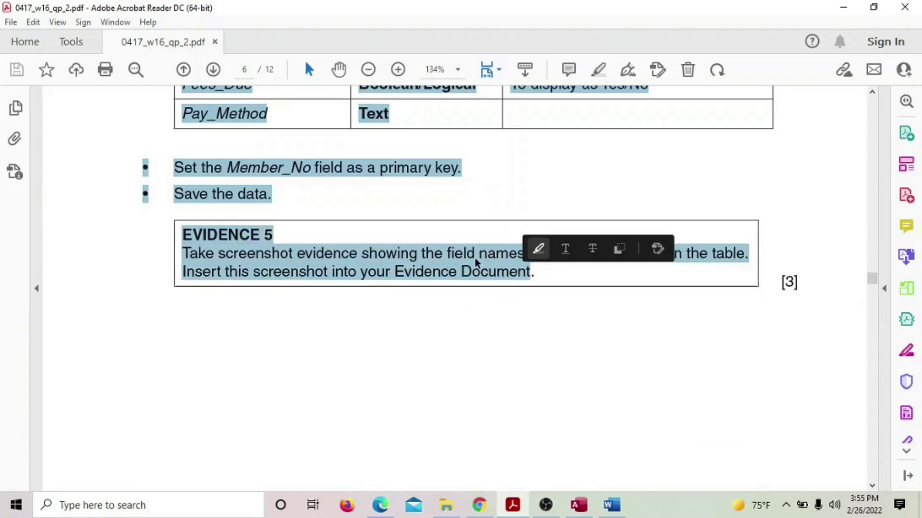
{"action": "left_click", "coordinate": [467, 432]}
Step: Read question 21 on page 7 for the Pay_Method drop-down requirement, its five allowed entries and the EVIDENCE 6 instructions
{"action": "scroll", "coordinate": [470, 408], "scroll_direction": "down", "scroll_amount": 5}
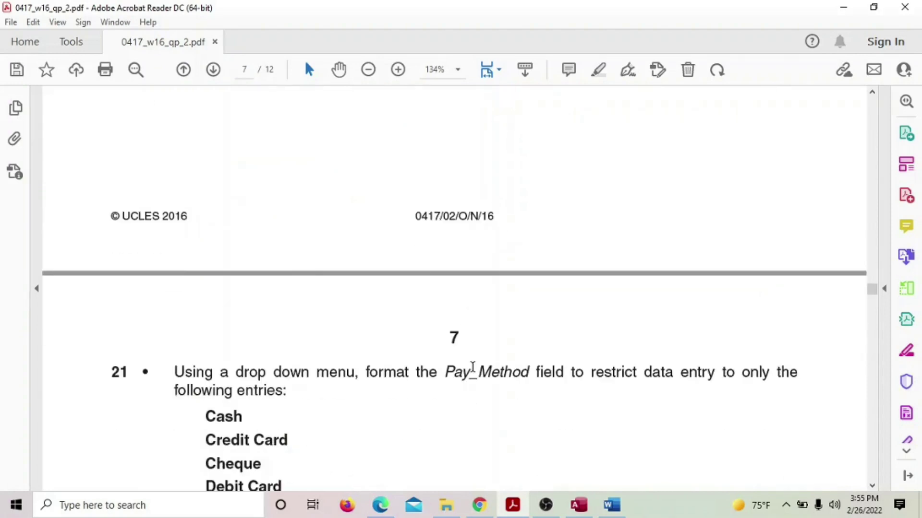
{"action": "scroll", "coordinate": [472, 370], "scroll_direction": "down", "scroll_amount": 2}
{"action": "scroll", "coordinate": [423, 350], "scroll_direction": "down", "scroll_amount": 4}
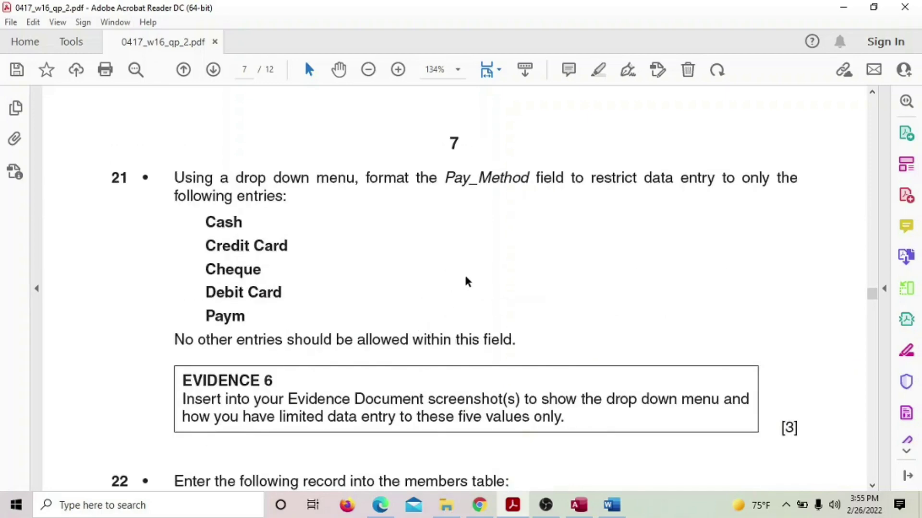
{"action": "scroll", "coordinate": [467, 281], "scroll_direction": "down", "scroll_amount": 1}
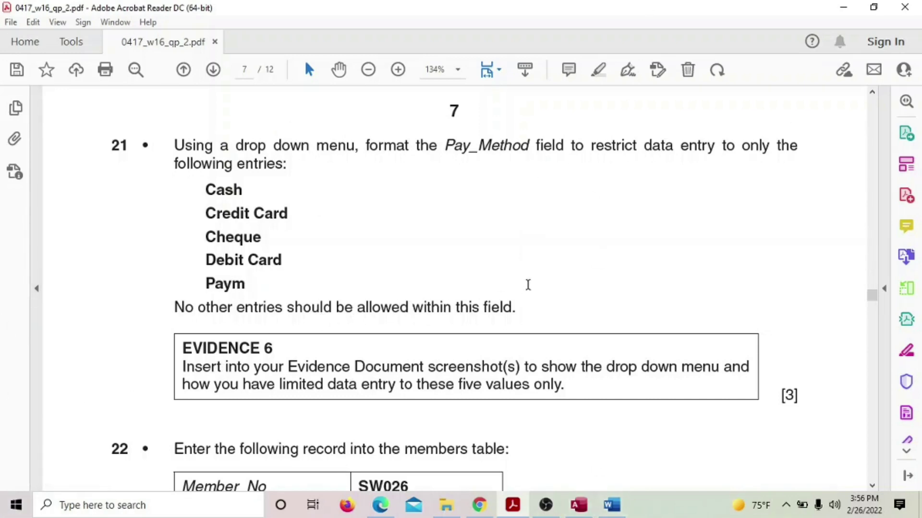
{"action": "scroll", "coordinate": [600, 225], "scroll_direction": "up", "scroll_amount": 1}
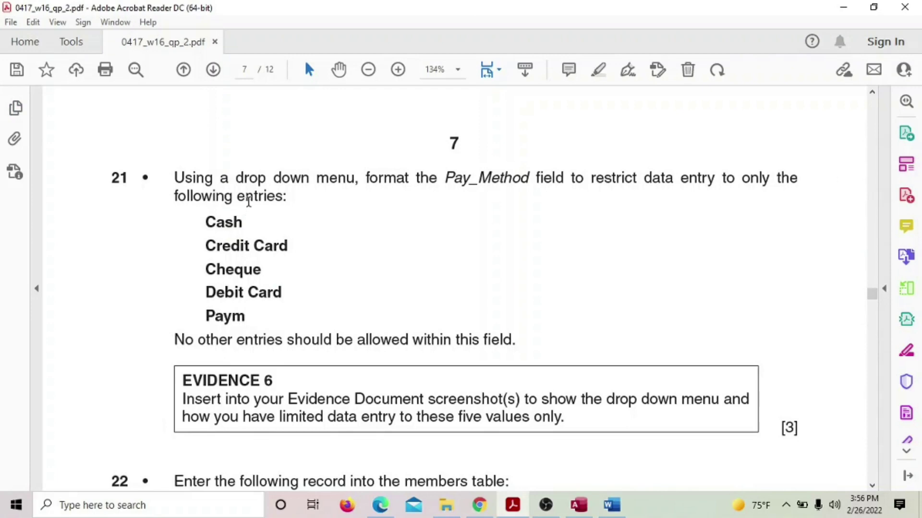
{"action": "scroll", "coordinate": [330, 175], "scroll_direction": "up", "scroll_amount": 4}
{"action": "scroll", "coordinate": [330, 175], "scroll_direction": "up", "scroll_amount": 10}
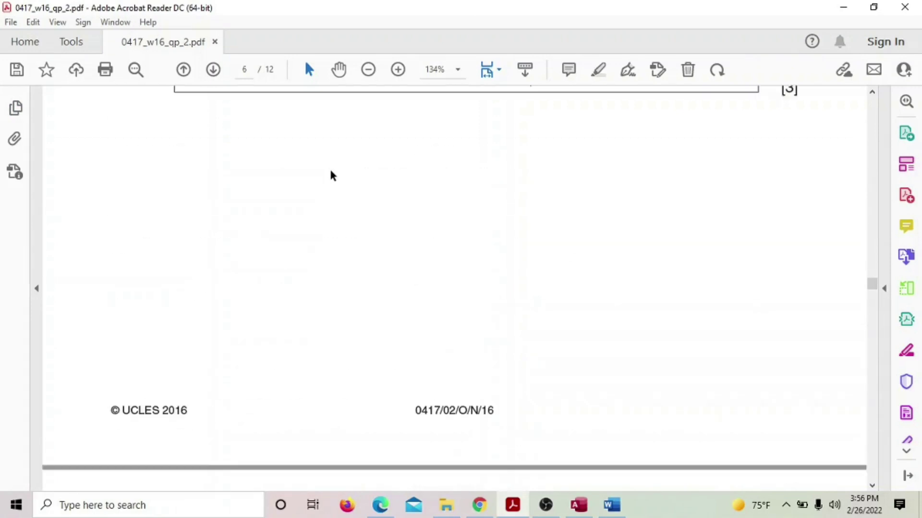
{"action": "scroll", "coordinate": [335, 162], "scroll_direction": "down", "scroll_amount": 5}
{"action": "scroll", "coordinate": [334, 162], "scroll_direction": "down", "scroll_amount": 8}
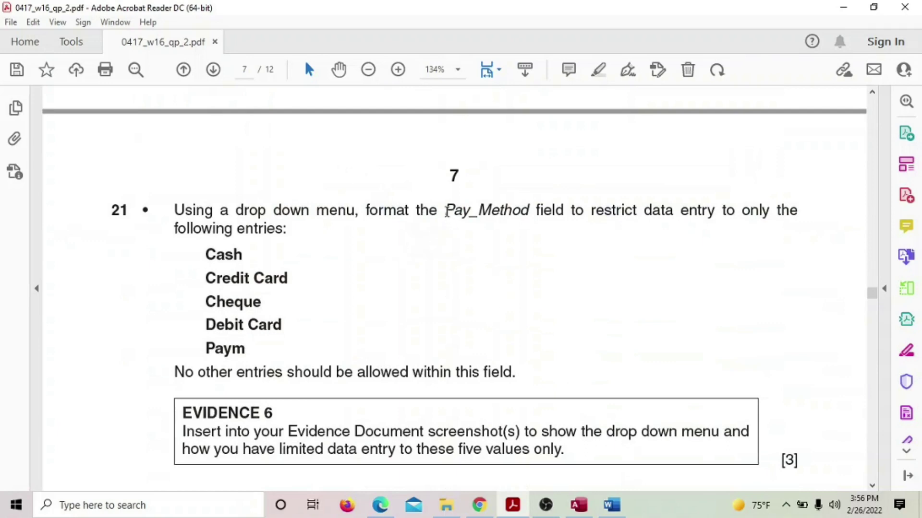
{"action": "left_click_drag", "start_coordinate": [446, 211], "coordinate": [530, 211]}
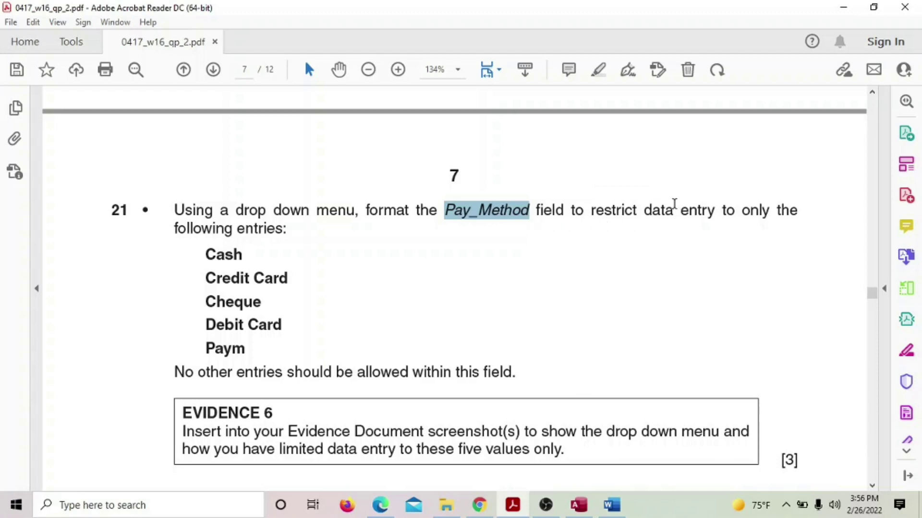
{"action": "scroll", "coordinate": [397, 271], "scroll_direction": "down", "scroll_amount": 1}
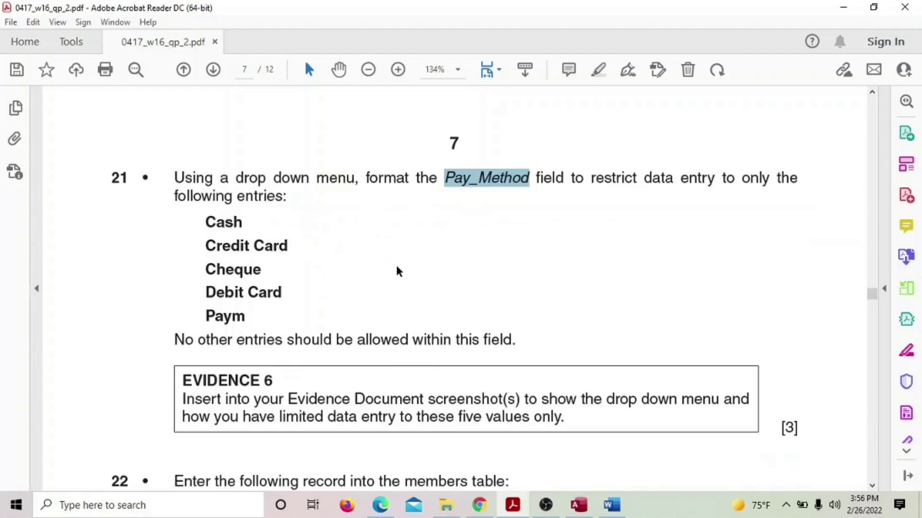
{"action": "scroll", "coordinate": [422, 251], "scroll_direction": "down", "scroll_amount": 1}
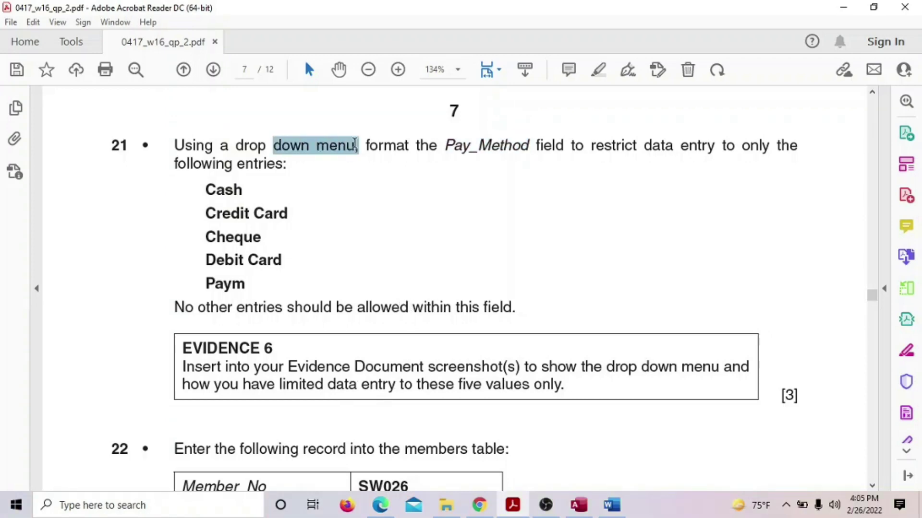
{"action": "left_click_drag", "start_coordinate": [348, 146], "coordinate": [356, 145]}
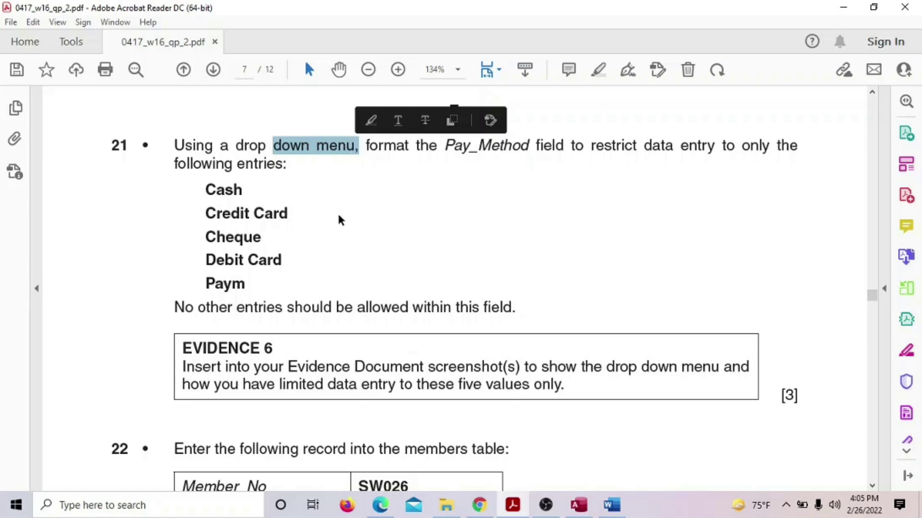
{"action": "left_click", "coordinate": [356, 221]}
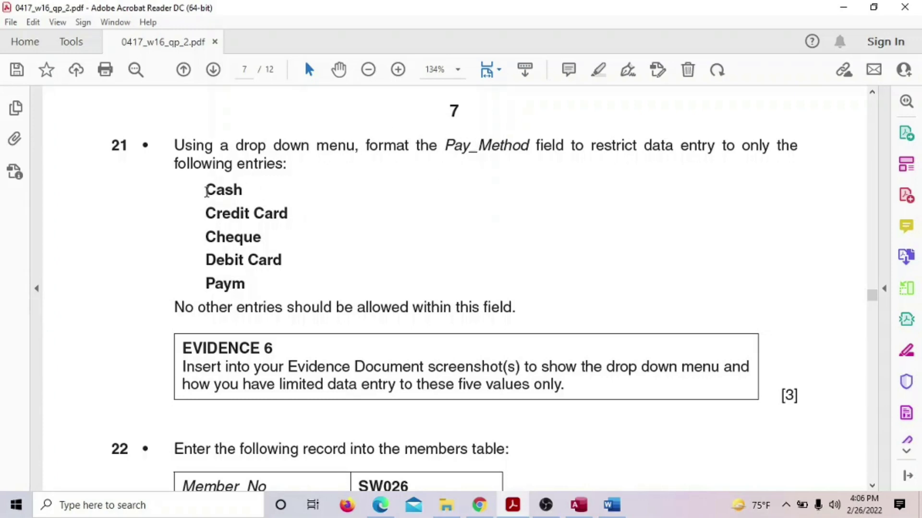
{"action": "left_click_drag", "start_coordinate": [207, 190], "coordinate": [231, 280]}
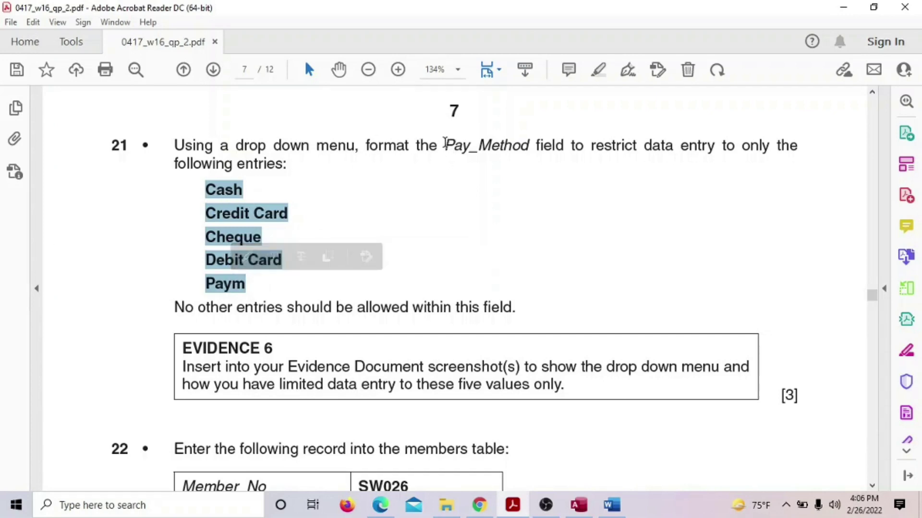
{"action": "left_click", "coordinate": [445, 143]}
{"action": "left_click_drag", "start_coordinate": [445, 143], "coordinate": [523, 147]}
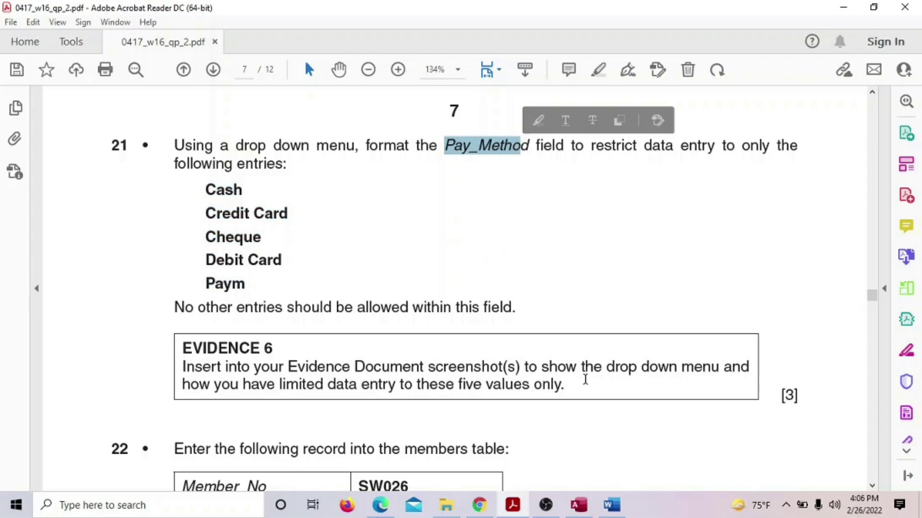
Step: Switch to Access and examine the existing entries in the Pay_Method column of the N216MEMBERS datasheet
{"action": "left_click", "coordinate": [578, 505]}
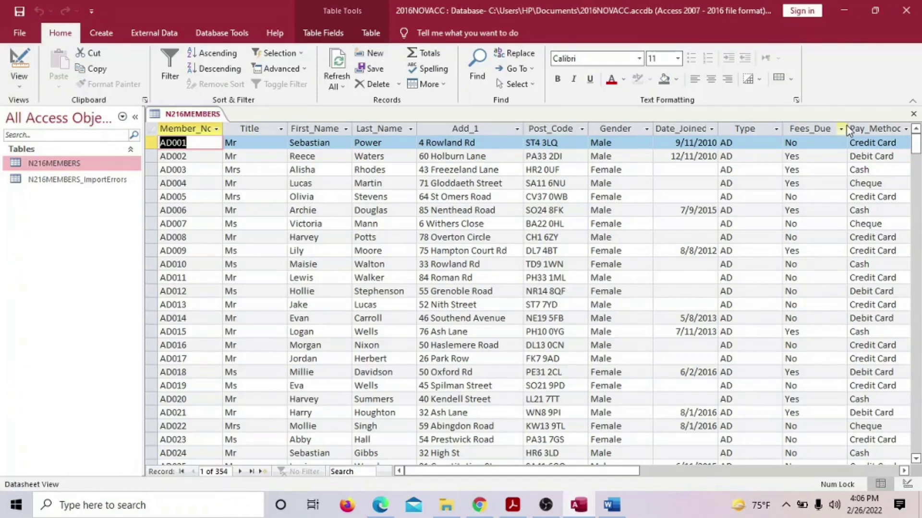
{"action": "left_click", "coordinate": [875, 127]}
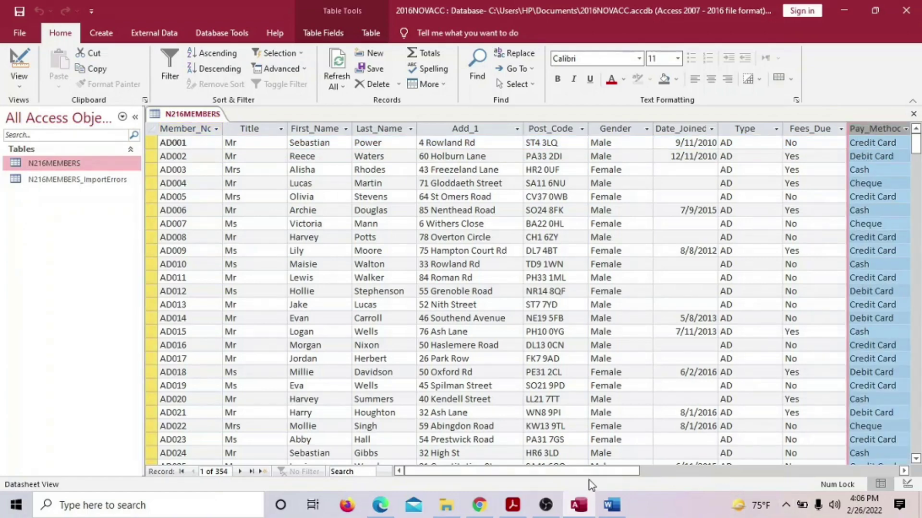
{"action": "left_click_drag", "start_coordinate": [591, 480], "coordinate": [638, 480]}
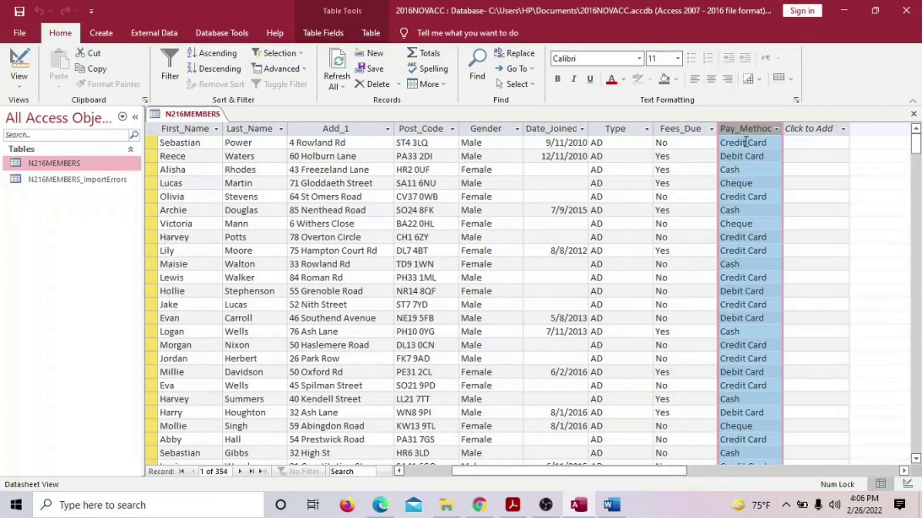
{"action": "left_click", "coordinate": [746, 143]}
{"action": "left_click", "coordinate": [754, 156]}
{"action": "left_click", "coordinate": [753, 169]}
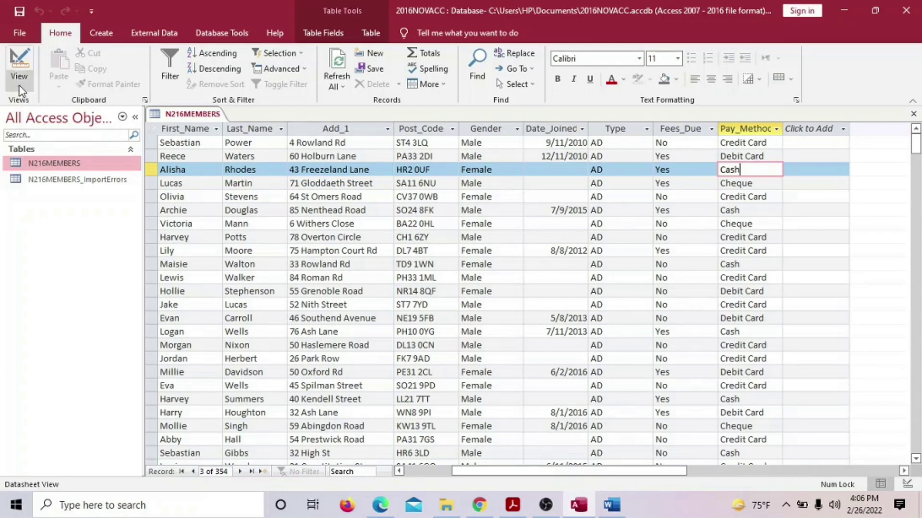
Step: Show N216MEMBERS in Design View and set the Pay_Method field's lookup Display Control to Combo Box
{"action": "left_click", "coordinate": [19, 91]}
{"action": "left_click", "coordinate": [68, 138]}
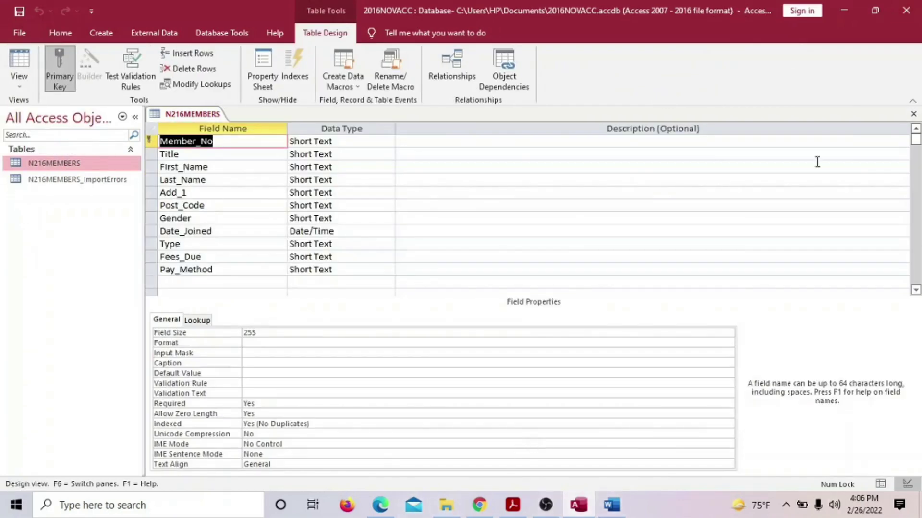
{"action": "left_click", "coordinate": [323, 269]}
{"action": "left_click", "coordinate": [254, 267]}
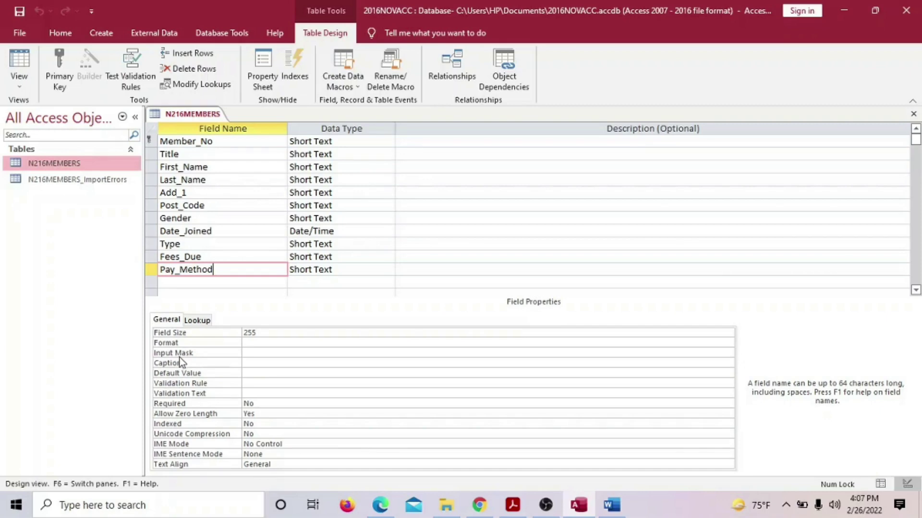
{"action": "left_click", "coordinate": [197, 320]}
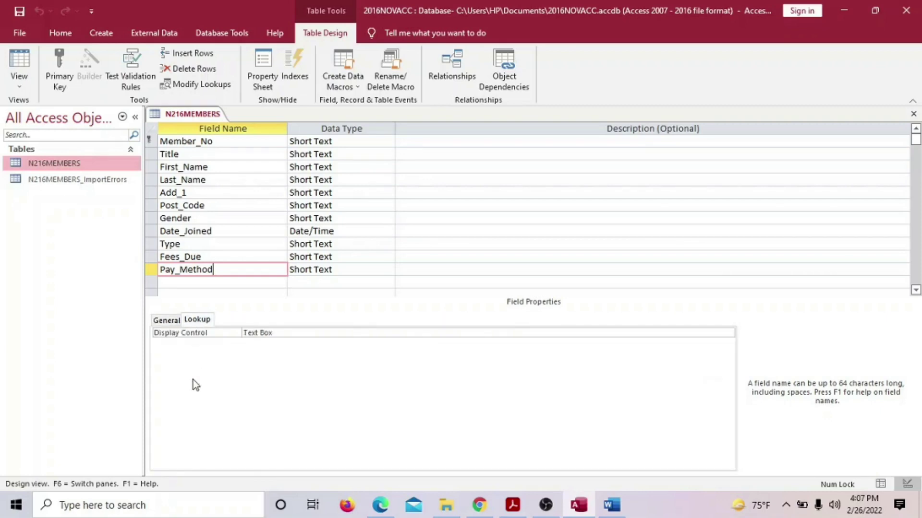
{"action": "left_click", "coordinate": [313, 268]}
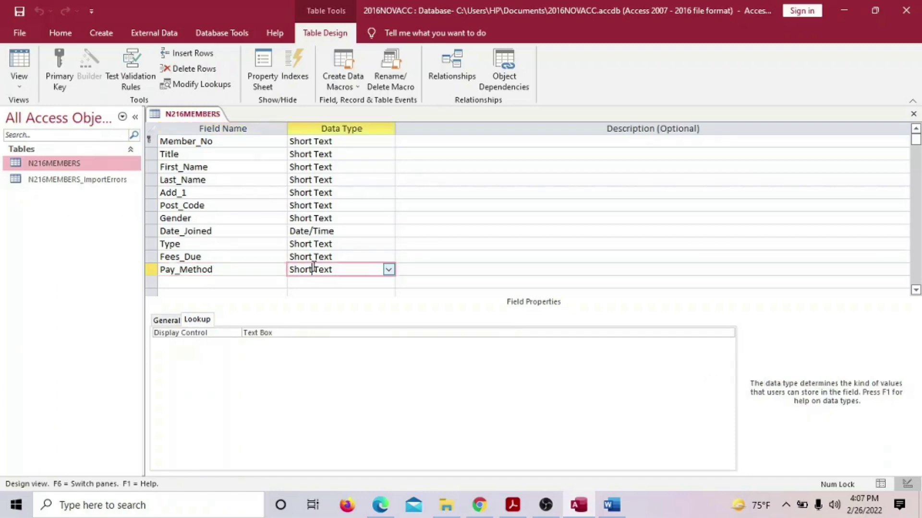
{"action": "left_click", "coordinate": [203, 319]}
{"action": "left_click", "coordinate": [177, 321]}
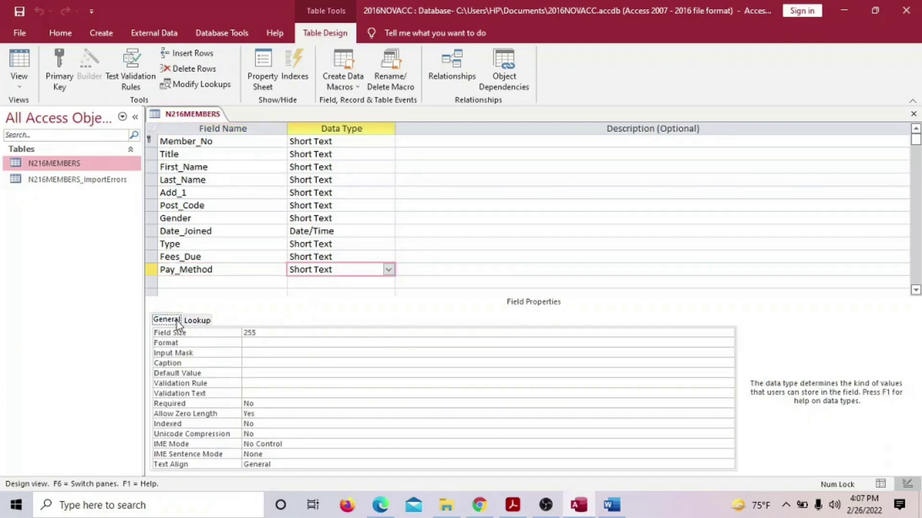
{"action": "left_click", "coordinate": [197, 321]}
{"action": "left_click", "coordinate": [728, 332]}
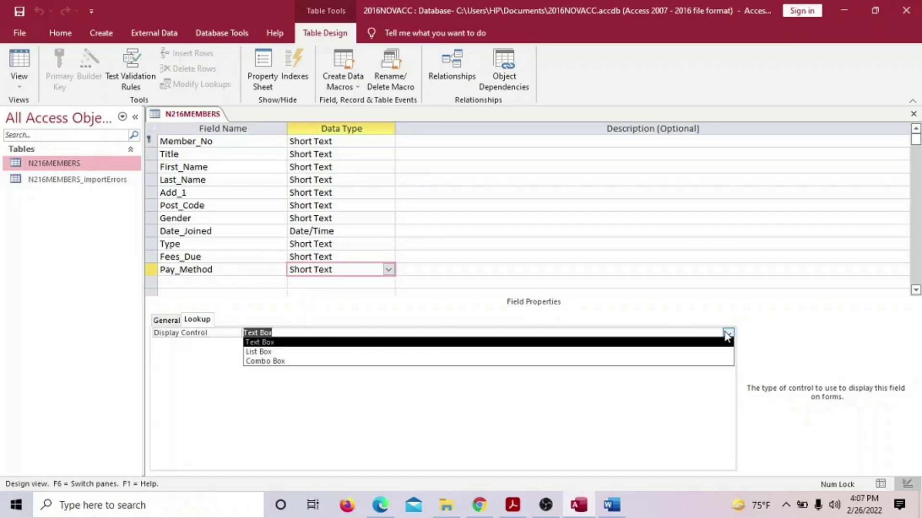
{"action": "left_click", "coordinate": [690, 363]}
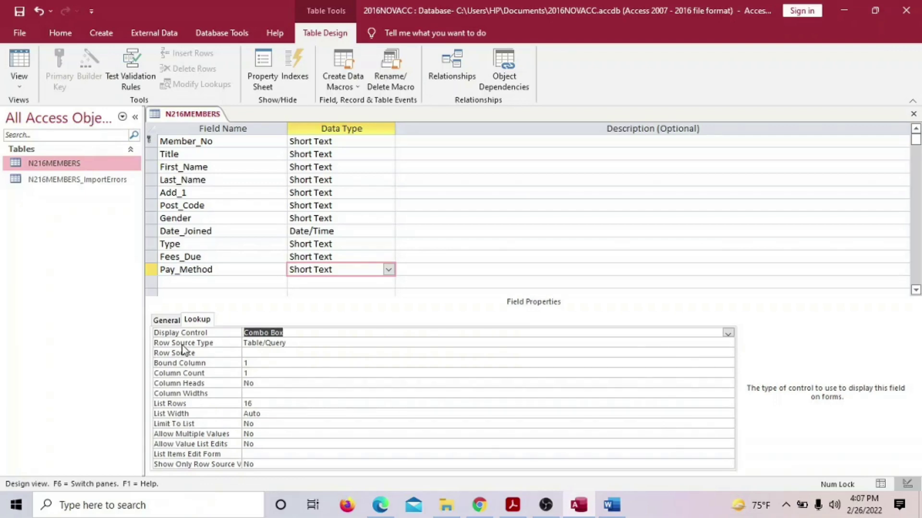
Step: Set the Row Source Type of the Pay_Method lookup to Value List
{"action": "left_click", "coordinate": [329, 341]}
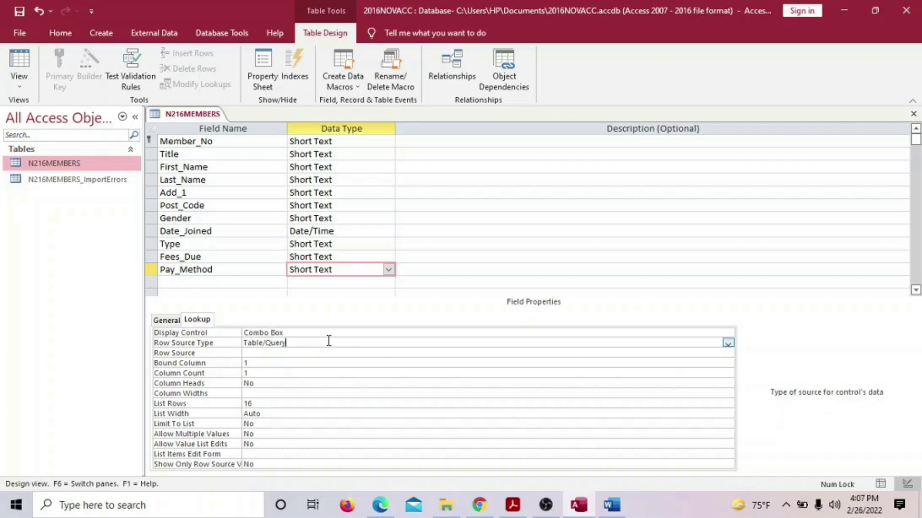
{"action": "left_click", "coordinate": [728, 344]}
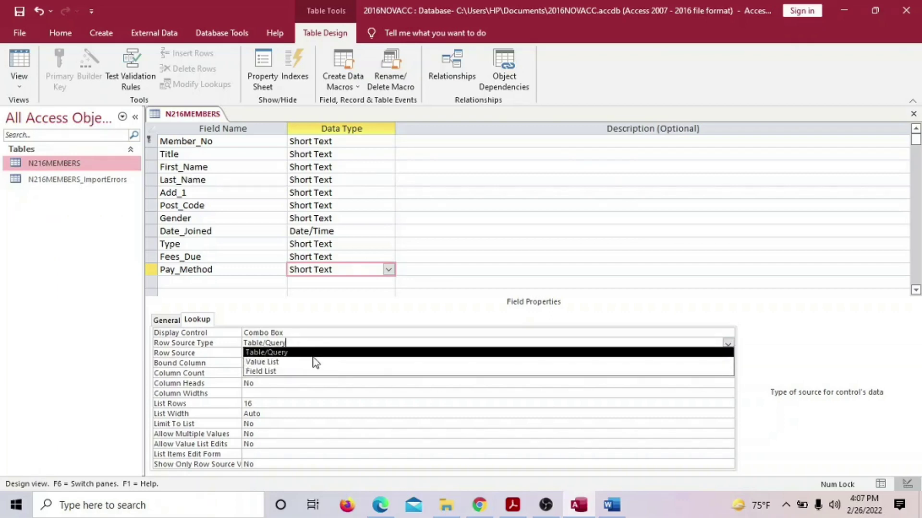
{"action": "left_click", "coordinate": [279, 362]}
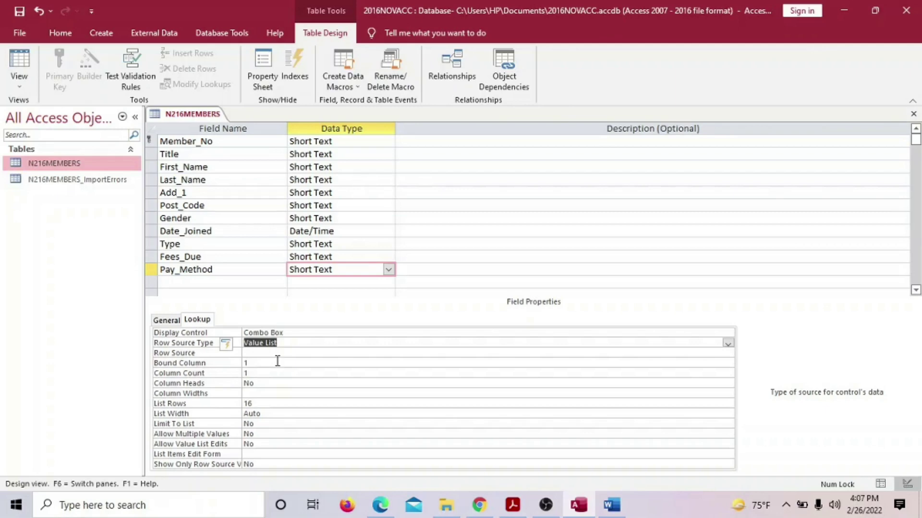
Step: Check the first allowed entry in question 21 and start the Pay_Method Row Source with "Cash" followed by a semicolon
{"action": "left_click", "coordinate": [250, 353]}
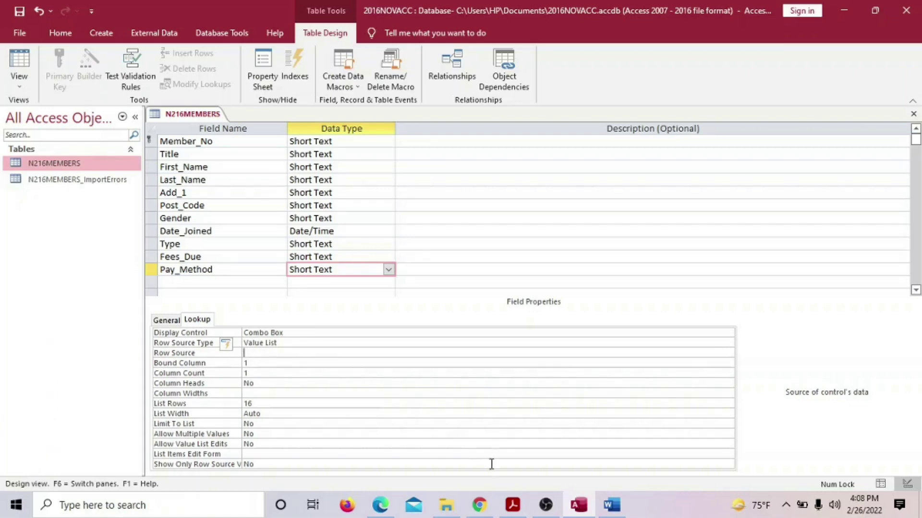
{"action": "left_click", "coordinate": [511, 497]}
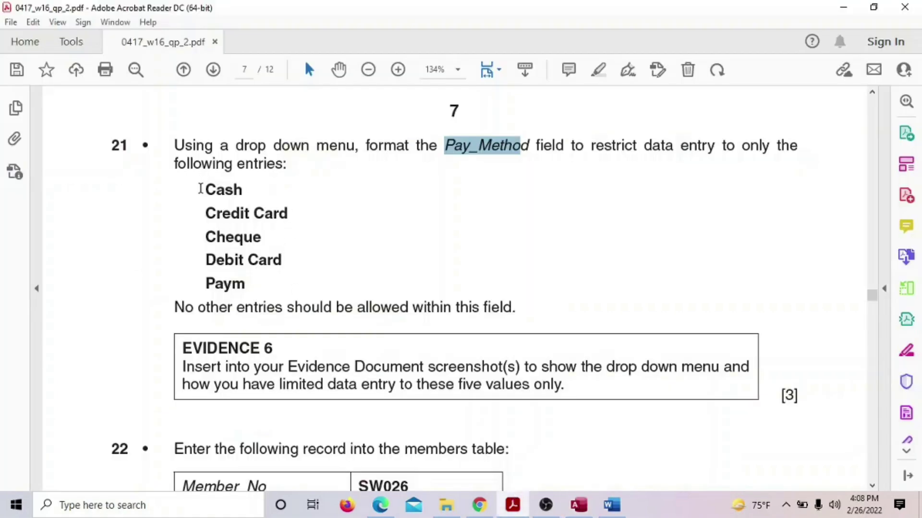
{"action": "left_click_drag", "start_coordinate": [205, 190], "coordinate": [239, 196]}
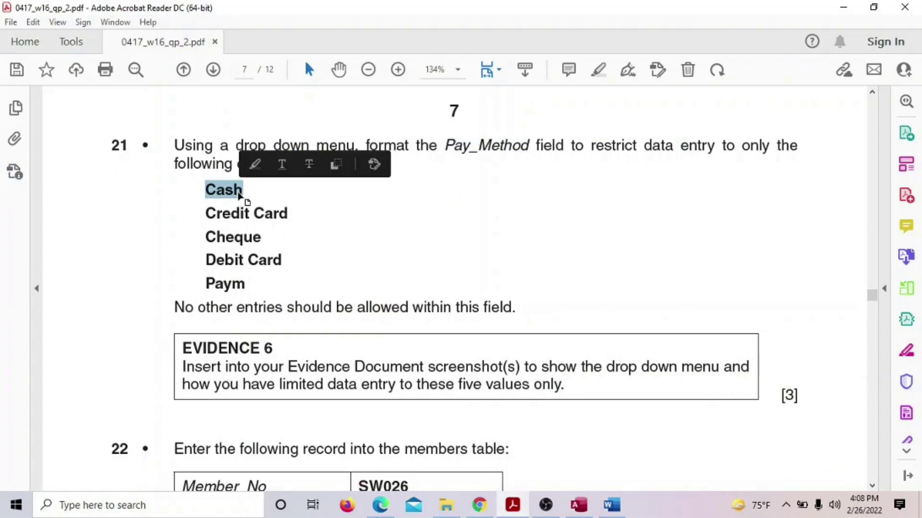
{"action": "left_click", "coordinate": [578, 505]}
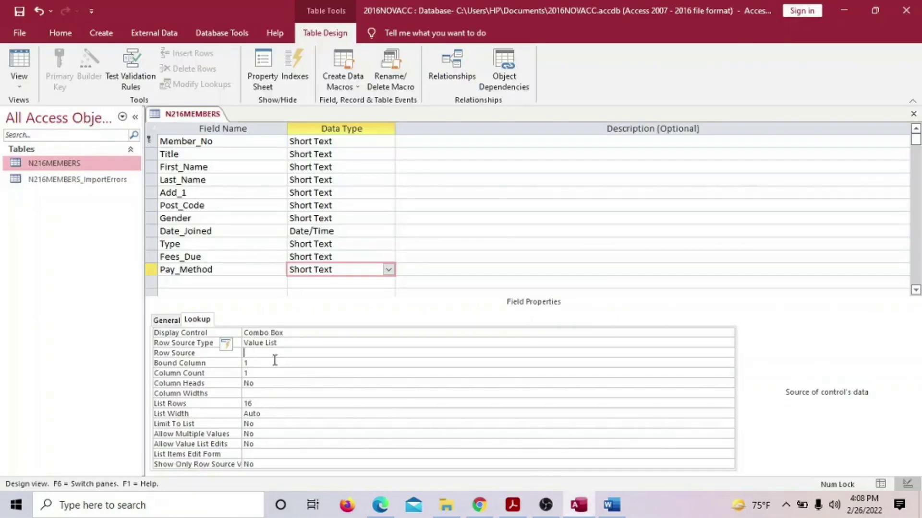
{"action": "type", "text": "\"CAs"}
{"action": "key", "text": "BackSpace"}
{"action": "key", "text": "BackSpace"}
{"action": "key", "text": "Caps_Lock"}
{"action": "type", "text": "ASH"}
{"action": "key", "text": "BackSpace"}
{"action": "key", "text": "BackSpace"}
{"action": "key", "text": "BackSpace"}
{"action": "key", "text": "Caps_Lock"}
{"action": "type", "text": "ash\";\""}
Step: Add "Credit Card" and "Cheque" to the Pay_Method Row Source, checking each entry against question 21
{"action": "left_click", "coordinate": [579, 505]}
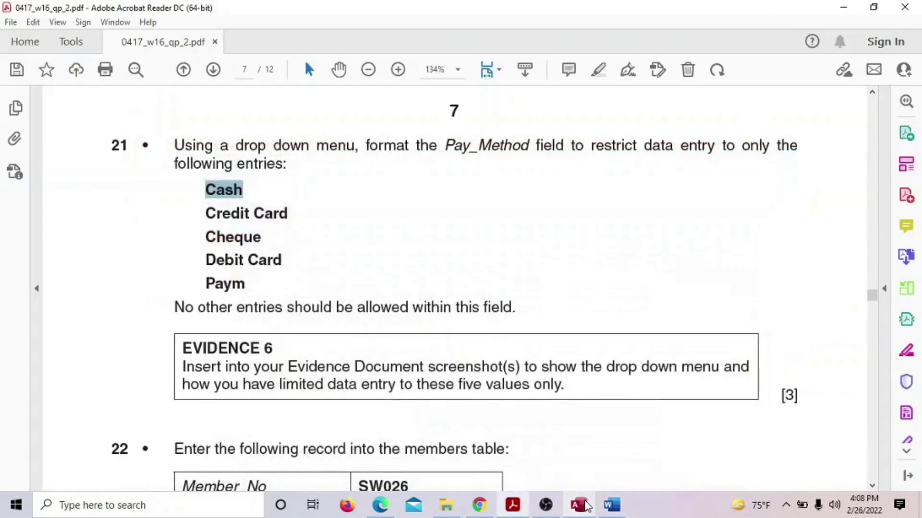
{"action": "left_click", "coordinate": [579, 505]}
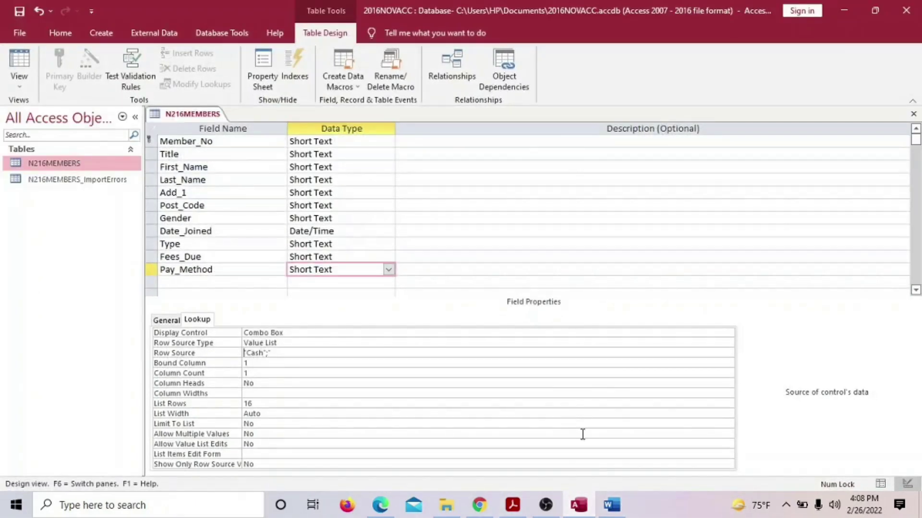
{"action": "left_click", "coordinate": [273, 354]}
{"action": "type", "text": "\"Credit Card\";"}
{"action": "left_click", "coordinate": [578, 507]}
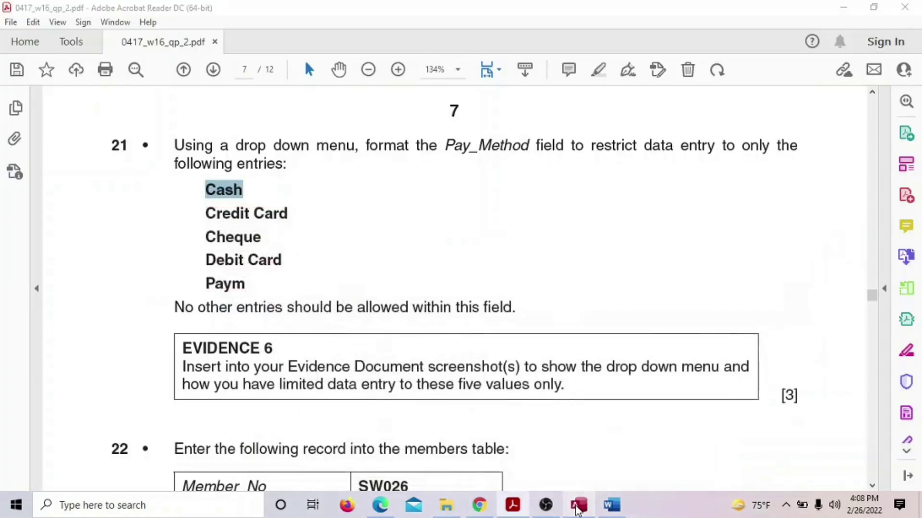
{"action": "left_click", "coordinate": [578, 507]}
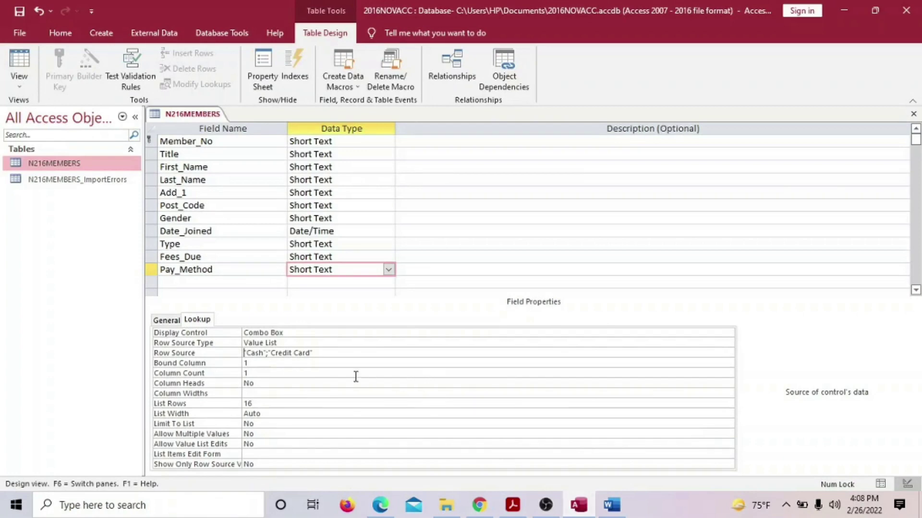
{"action": "left_click", "coordinate": [325, 353]}
{"action": "type", "text": ";\"Cheque\";"}
Step: Add "Debit Card" and "Paym" to the Pay_Method Row Source, separated by semicolons, and save the table design
{"action": "left_click", "coordinate": [513, 505]}
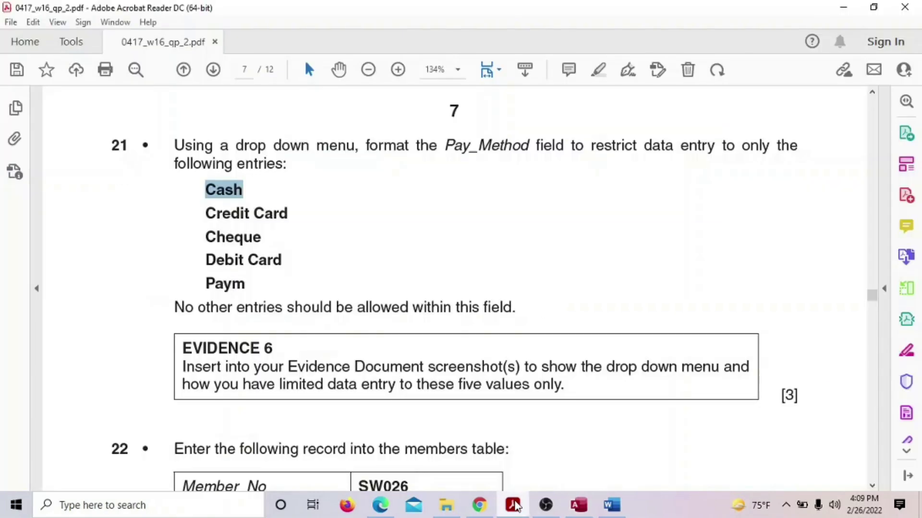
{"action": "left_click", "coordinate": [513, 505]}
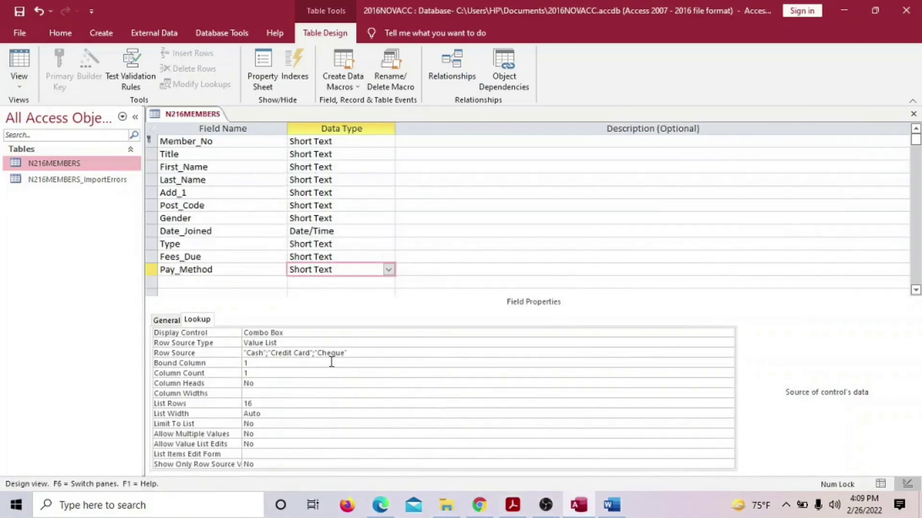
{"action": "left_click", "coordinate": [354, 353]}
{"action": "type", "text": ";\"Debit Card\""}
{"action": "left_click", "coordinate": [516, 515]}
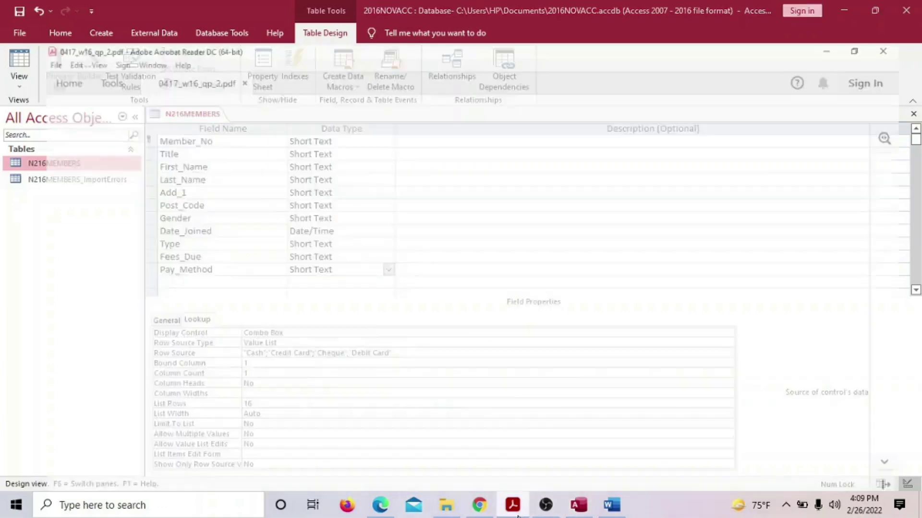
{"action": "left_click", "coordinate": [514, 512]}
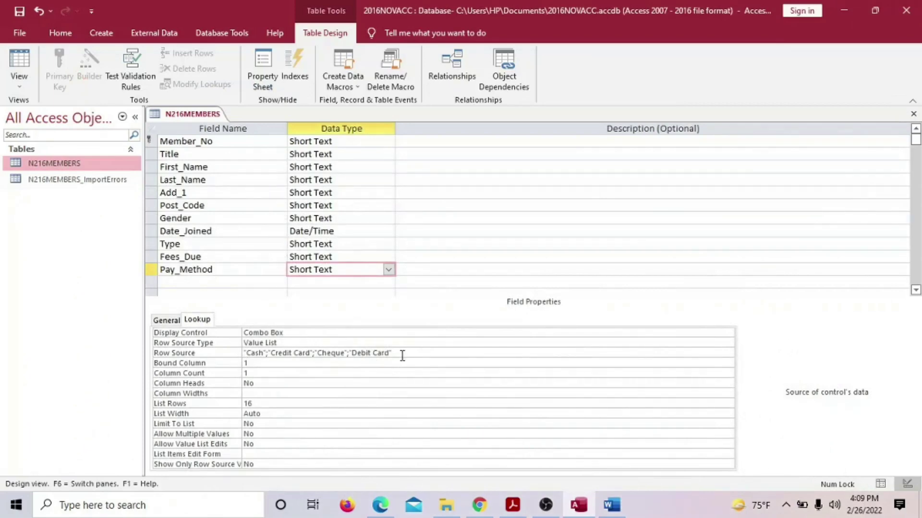
{"action": "type", "text": "\"Paym\""}
{"action": "left_click", "coordinate": [392, 354]}
{"action": "type", "text": ";"}
{"action": "left_click", "coordinate": [426, 353]}
{"action": "left_click", "coordinate": [18, 11]}
Step: Show N216MEMBERS in Datasheet View and inspect the Pay_Method drop-down choices in the first four records
{"action": "left_click", "coordinate": [19, 87]}
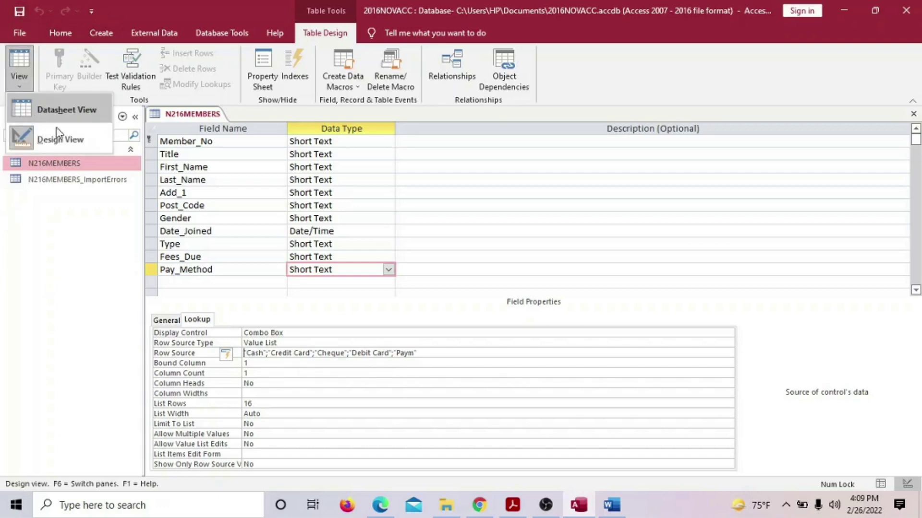
{"action": "left_click", "coordinate": [77, 113]}
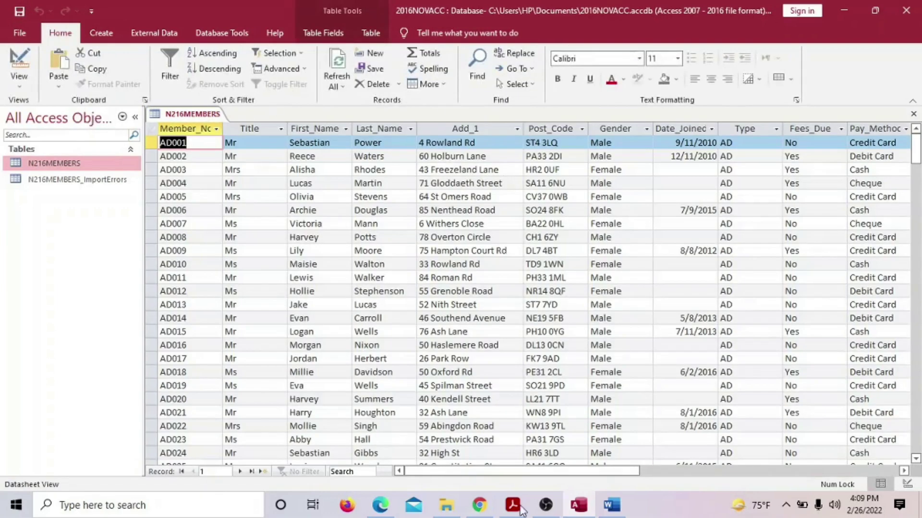
{"action": "left_click_drag", "start_coordinate": [511, 473], "coordinate": [605, 465]}
{"action": "left_click", "coordinate": [634, 143]}
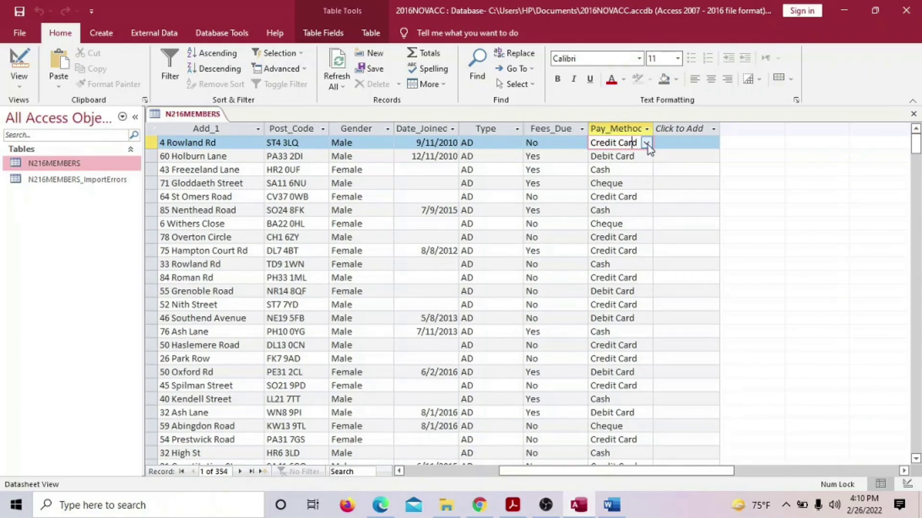
{"action": "left_click", "coordinate": [647, 143]}
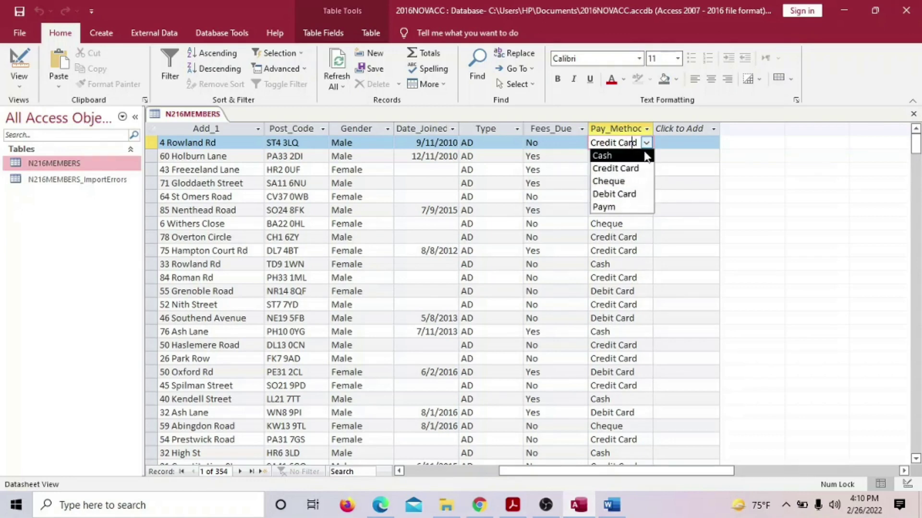
{"action": "left_click", "coordinate": [646, 169]}
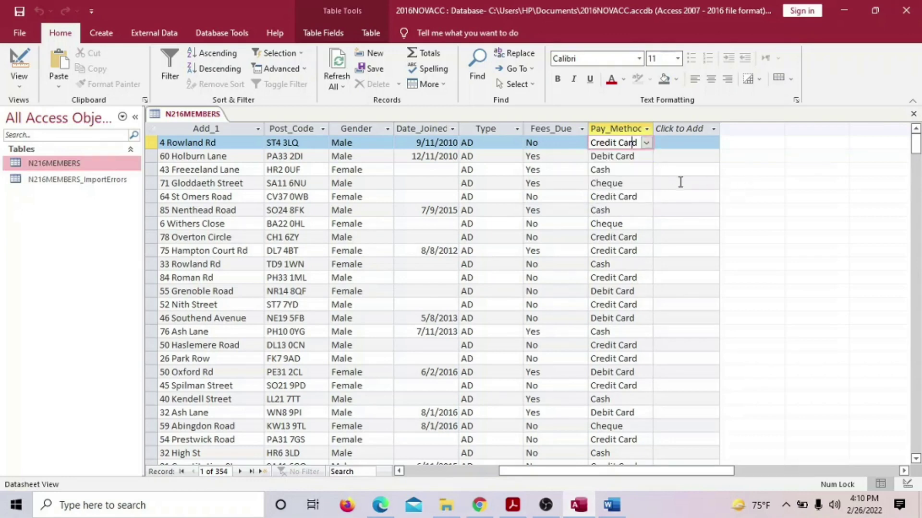
{"action": "left_click", "coordinate": [640, 156]}
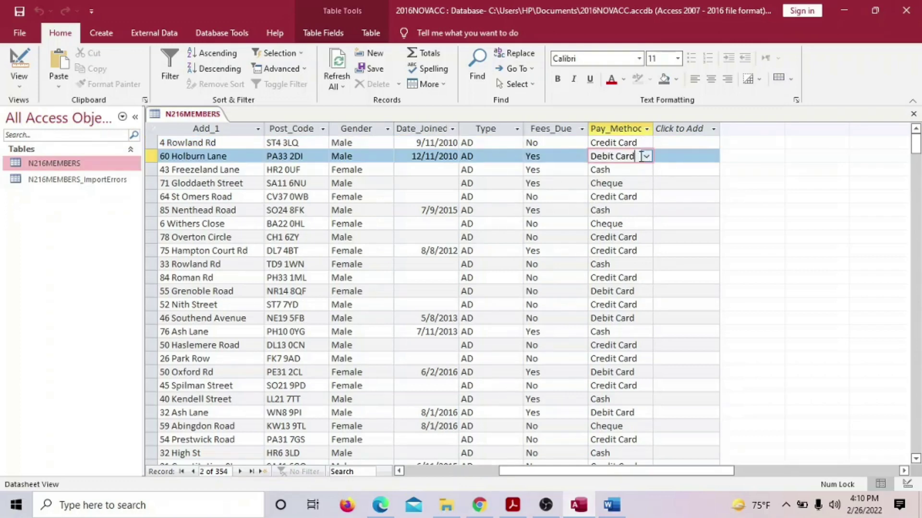
{"action": "left_click", "coordinate": [644, 170]}
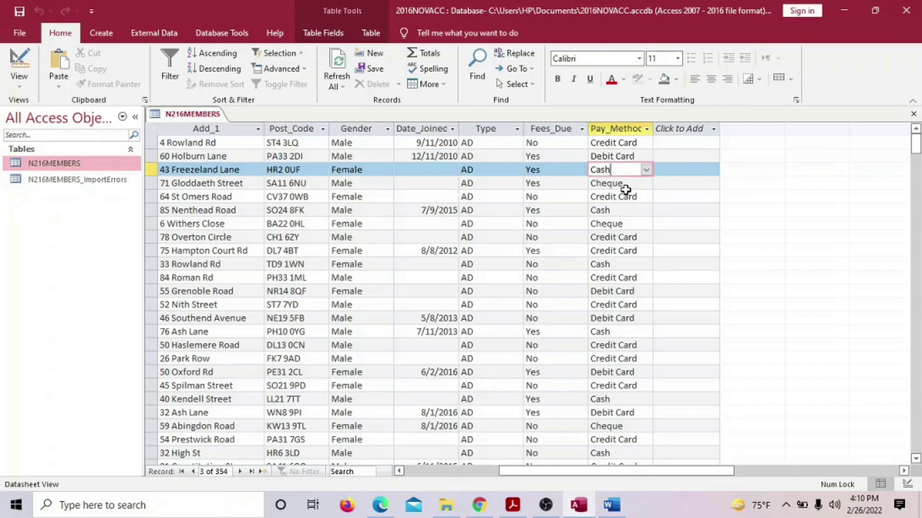
{"action": "left_click", "coordinate": [633, 185]}
{"action": "left_click", "coordinate": [646, 184]}
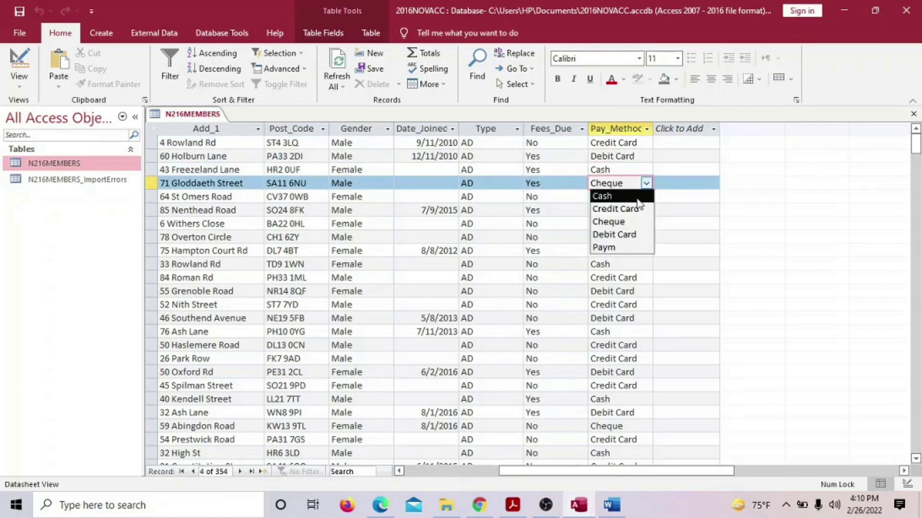
{"action": "left_click", "coordinate": [807, 258]}
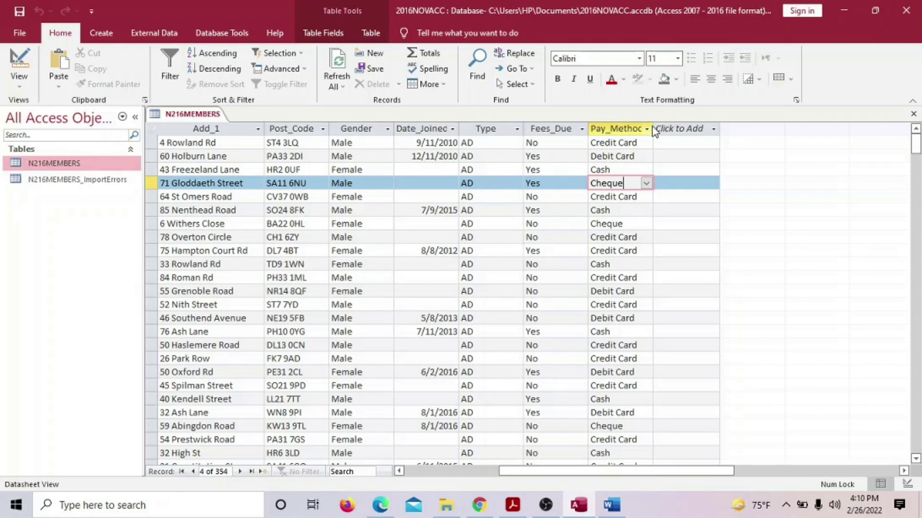
Step: Widen the Pay_Method column in the datasheet to fit its full heading
{"action": "left_click_drag", "start_coordinate": [653, 126], "coordinate": [662, 127]}
{"action": "left_click", "coordinate": [672, 129]}
{"action": "left_click", "coordinate": [842, 264]}
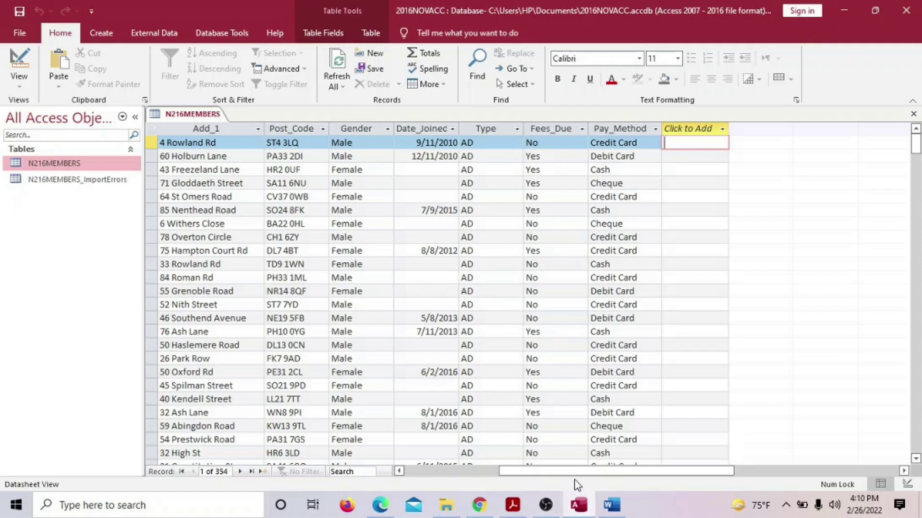
Step: Reread the EVIDENCE 6 instructions in question 21 and show N216MEMBERS in Design View with the Pay_Method lookup properties
{"action": "left_click", "coordinate": [514, 509]}
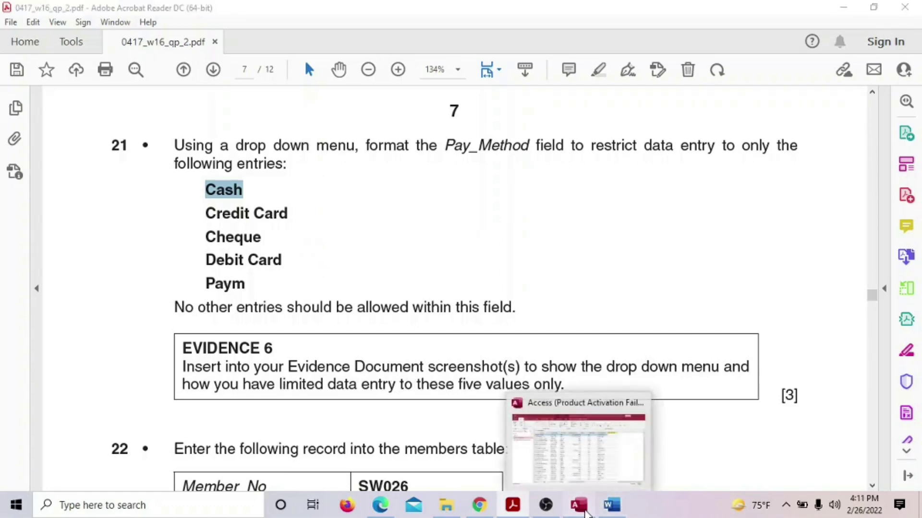
{"action": "left_click", "coordinate": [586, 511]}
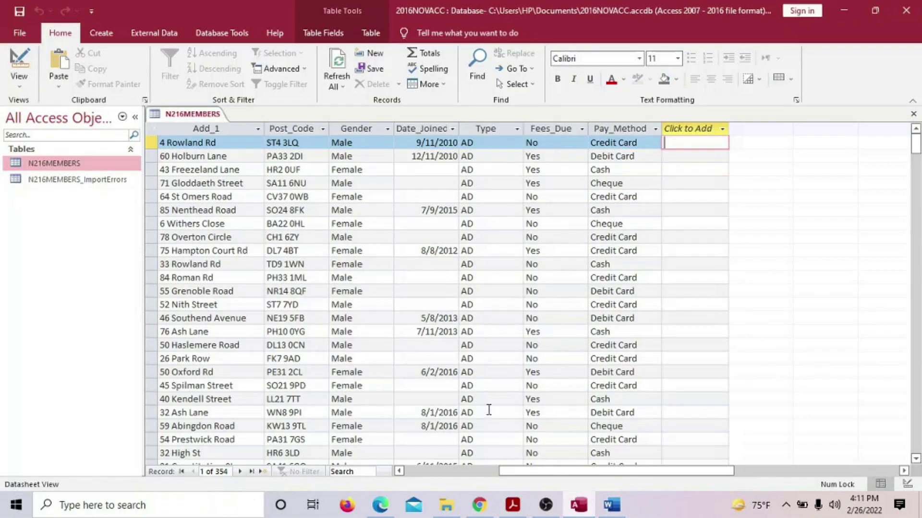
{"action": "left_click", "coordinate": [623, 144]}
{"action": "left_click", "coordinate": [17, 88]}
{"action": "left_click", "coordinate": [34, 132]}
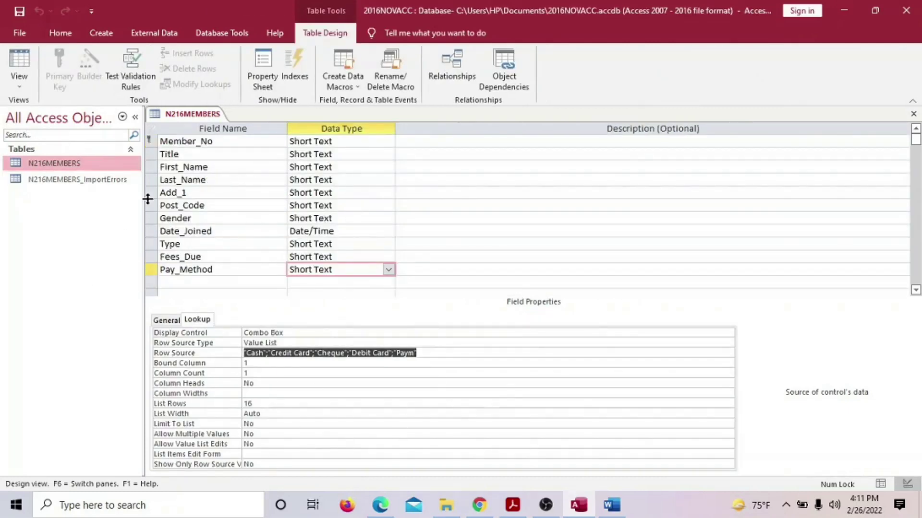
Step: Capture the field list and Pay_Method lookup properties, outline the lookup settings with a red rectangle and copy the screenshot
{"action": "key", "text": "super+shift+s"}
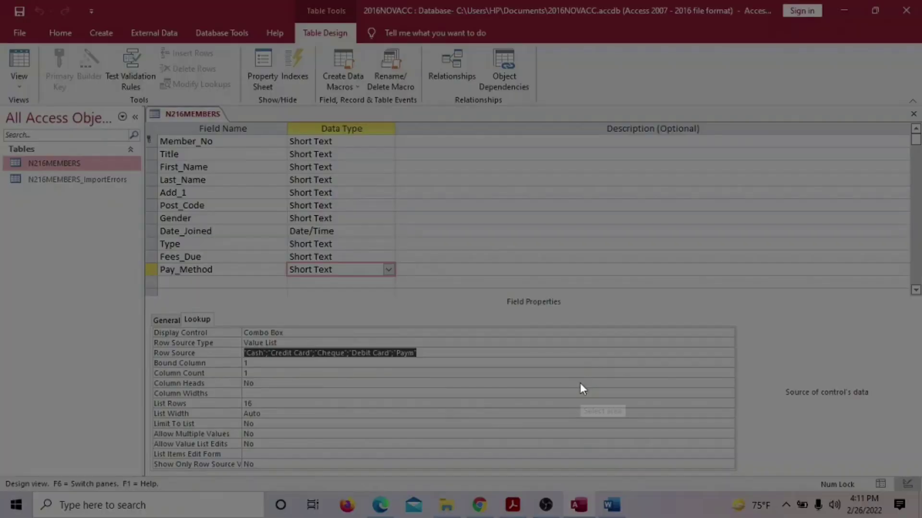
{"action": "mouse_move", "coordinate": [134, 99]}
{"action": "left_mouse_down"}
{"action": "mouse_move", "coordinate": [183, 360]}
{"action": "mouse_move", "coordinate": [340, 398]}
{"action": "mouse_move", "coordinate": [426, 368]}
{"action": "left_mouse_up"}
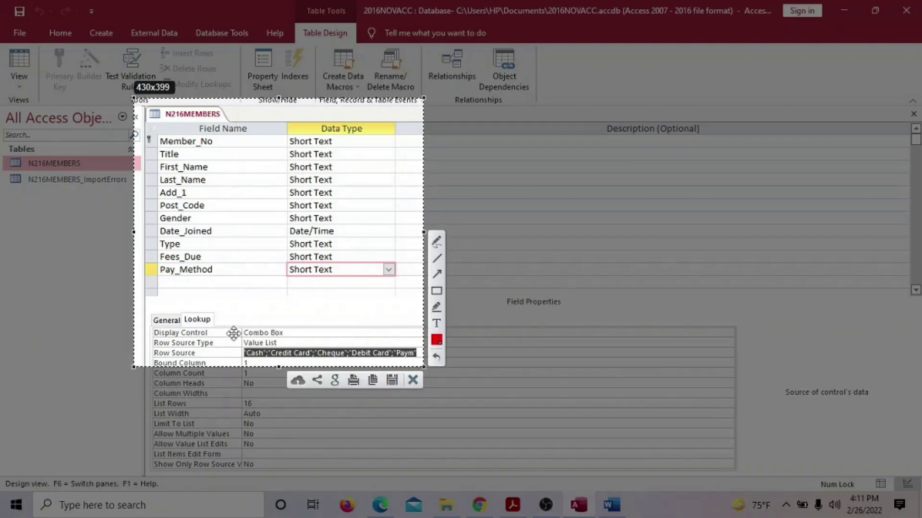
{"action": "left_click", "coordinate": [436, 291]}
{"action": "mouse_move", "coordinate": [144, 306]}
{"action": "left_mouse_down"}
{"action": "mouse_move", "coordinate": [230, 354]}
{"action": "mouse_move", "coordinate": [416, 359]}
{"action": "mouse_move", "coordinate": [421, 368]}
{"action": "left_mouse_up"}
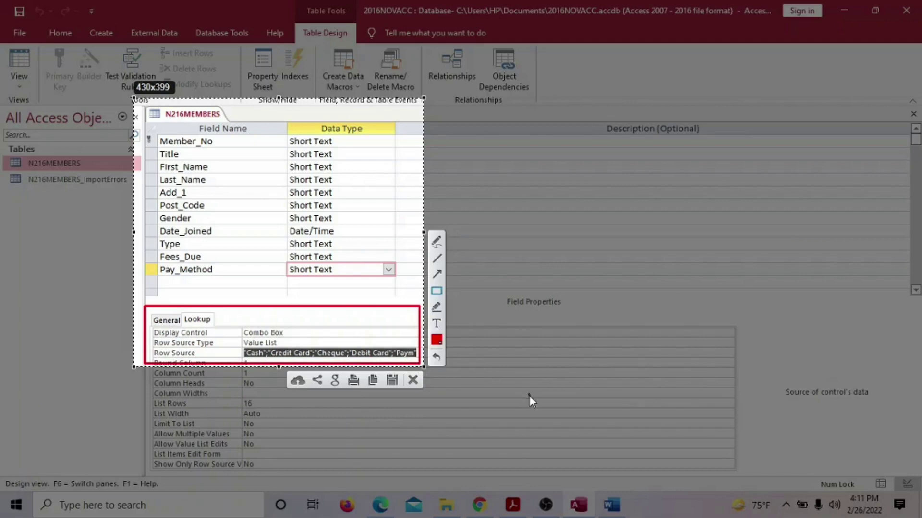
{"action": "left_click", "coordinate": [370, 385]}
Step: Switch to the N216EVIDENCE Word document, paste the screenshot under Step 21 - EVIDENCE 6 and reduce its size
{"action": "left_click", "coordinate": [610, 504]}
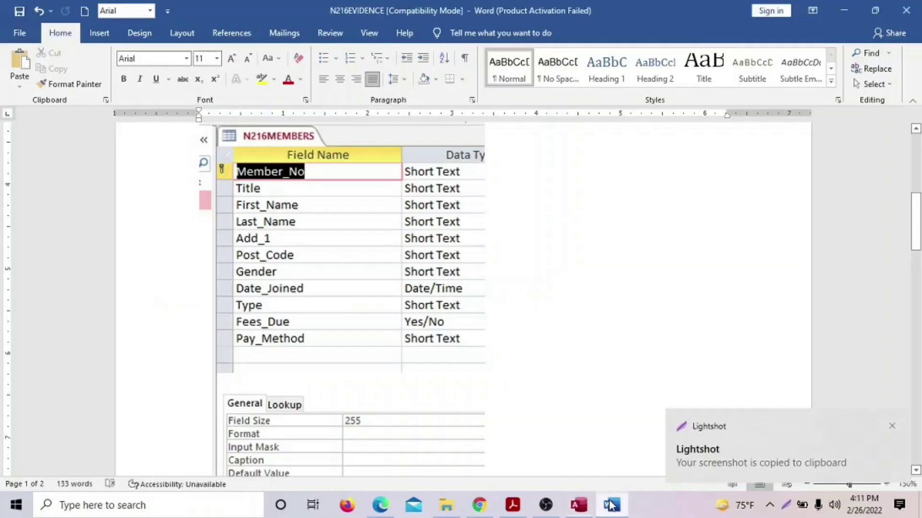
{"action": "scroll", "coordinate": [530, 393], "scroll_direction": "down", "scroll_amount": 6}
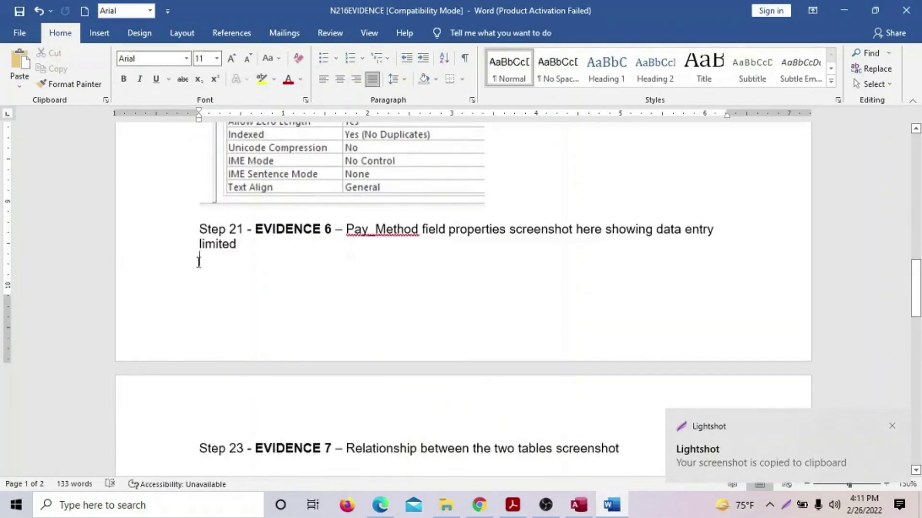
{"action": "left_click", "coordinate": [198, 263]}
{"action": "key", "text": "ctrl+v"}
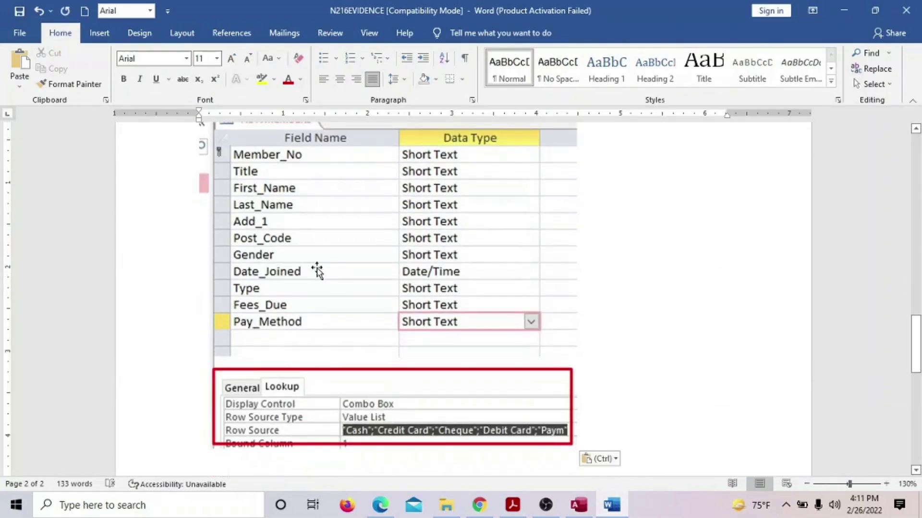
{"action": "left_click", "coordinate": [580, 442]}
{"action": "left_click_drag", "start_coordinate": [576, 444], "coordinate": [475, 364]}
Step: Switch to Access, show N216MEMBERS in Datasheet View and expand the Pay_Method drop-down list in the first record
{"action": "left_click", "coordinate": [578, 506]}
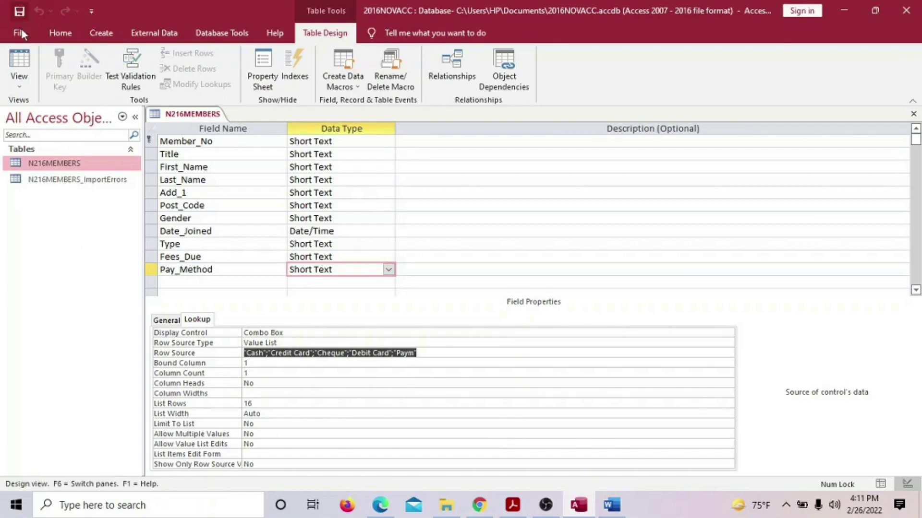
{"action": "left_click", "coordinate": [19, 81]}
{"action": "left_click", "coordinate": [53, 108]}
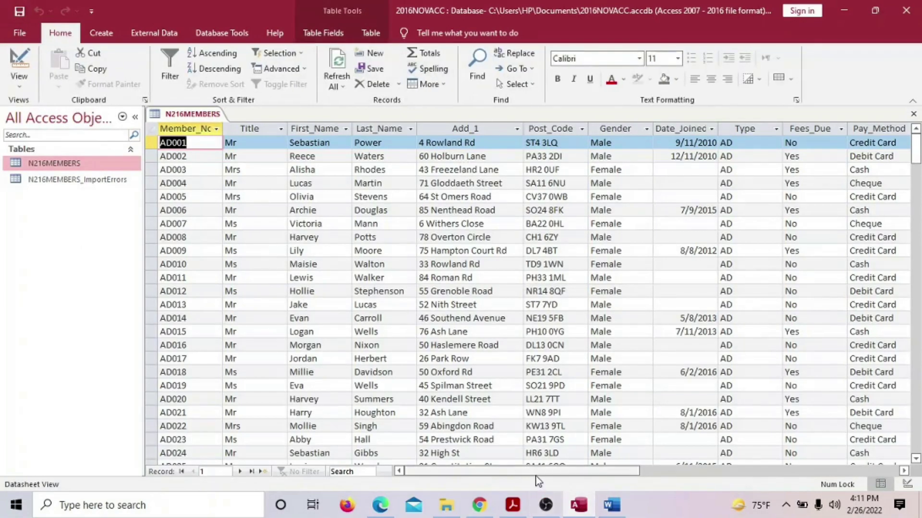
{"action": "left_click_drag", "start_coordinate": [535, 477], "coordinate": [604, 474]}
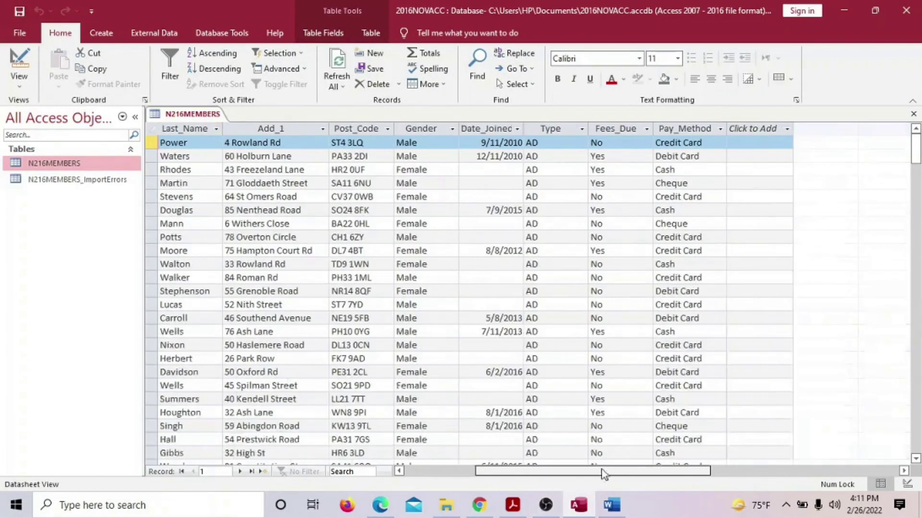
{"action": "left_click", "coordinate": [710, 143]}
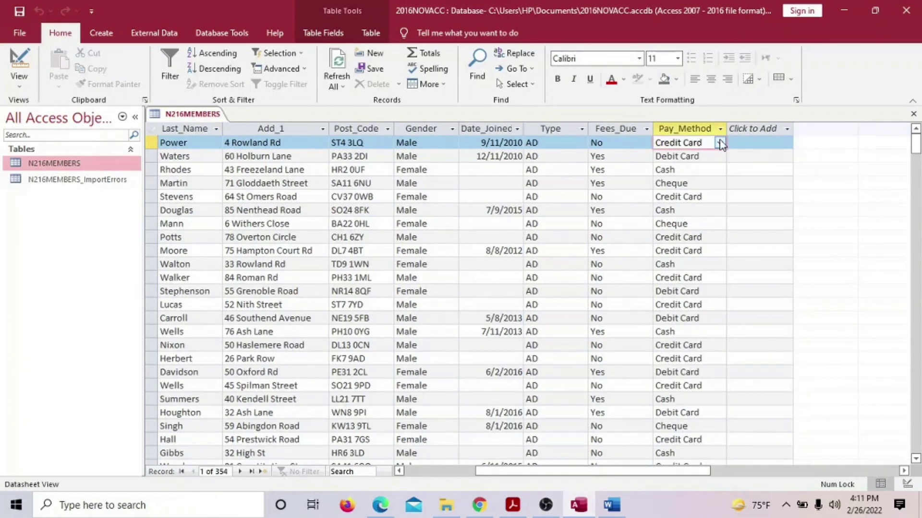
{"action": "left_click", "coordinate": [720, 143]}
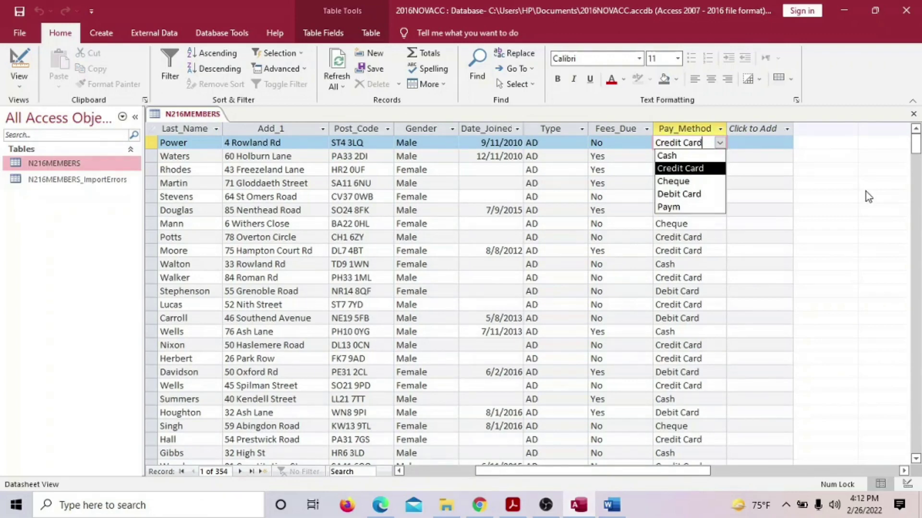
Step: Capture the area around the open Pay_Method drop-down list as a screenshot and copy it
{"action": "key", "text": "super+shift+s"}
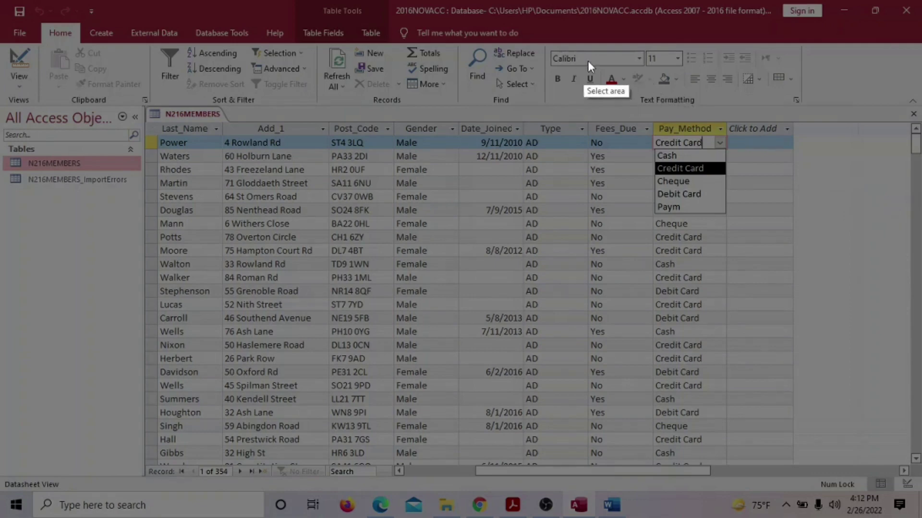
{"action": "mouse_move", "coordinate": [578, 70]}
{"action": "left_mouse_down"}
{"action": "mouse_move", "coordinate": [624, 226]}
{"action": "mouse_move", "coordinate": [747, 251]}
{"action": "mouse_move", "coordinate": [745, 234]}
{"action": "mouse_move", "coordinate": [750, 241]}
{"action": "left_mouse_up"}
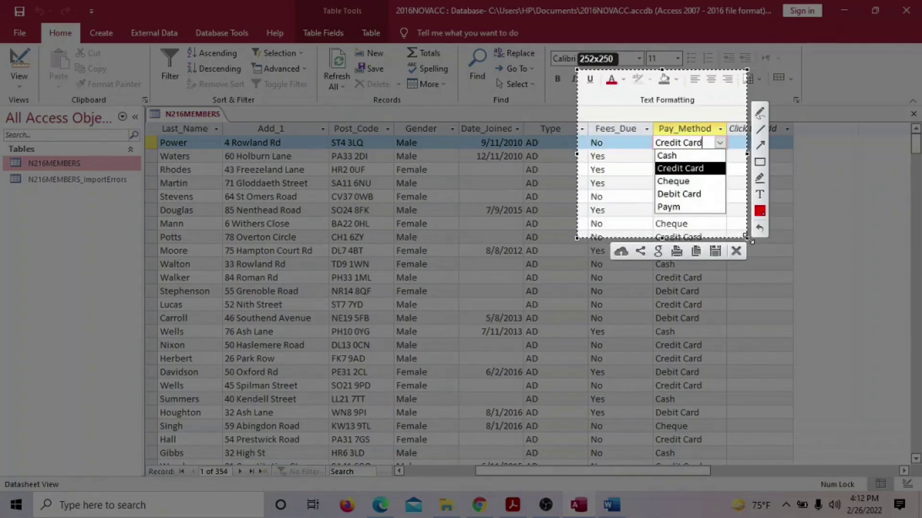
{"action": "left_click", "coordinate": [696, 252]}
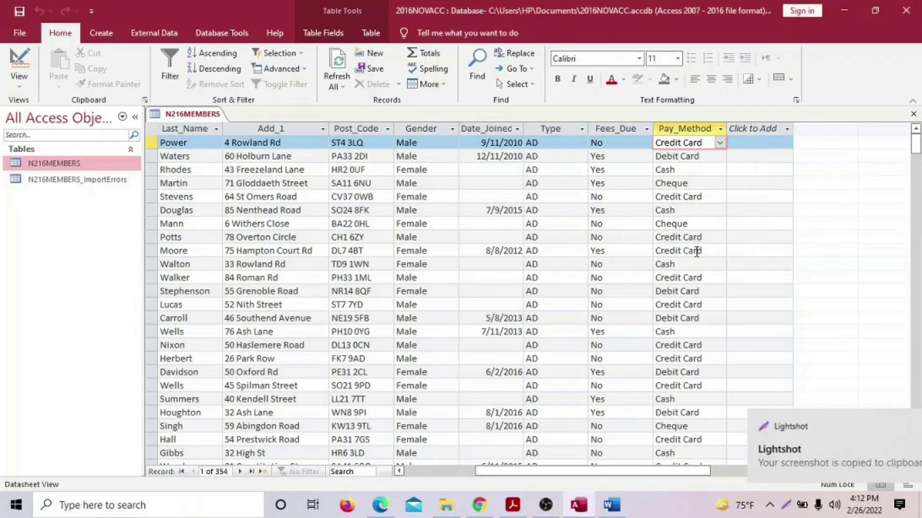
Step: Switch to the N216EVIDENCE Word document, paste the drop-down screenshot below the lookup properties image under EVIDENCE 6 and save the document
{"action": "left_click", "coordinate": [611, 505]}
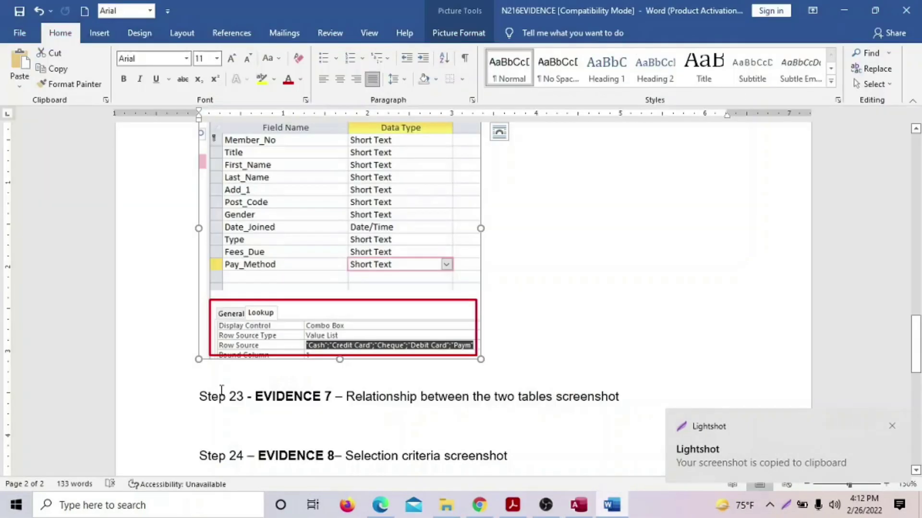
{"action": "left_click", "coordinate": [211, 377]}
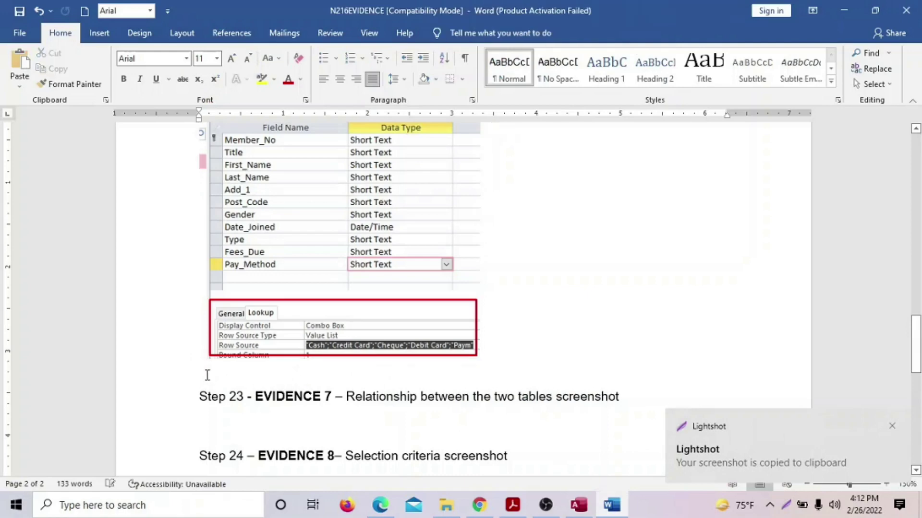
{"action": "key", "text": "ctrl+v"}
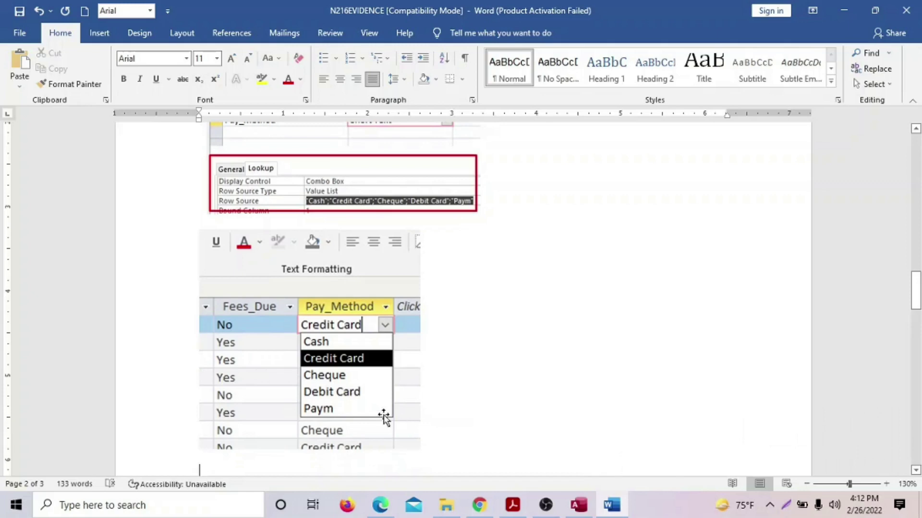
{"action": "key", "text": "ctrl+s"}
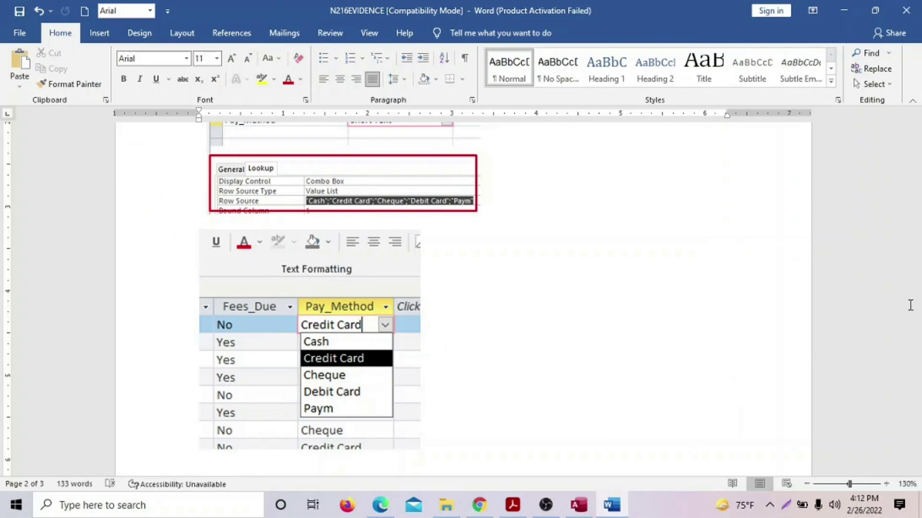
Step: Switch to the exam paper in Acrobat Reader, highlight question 21 in yellow and review the new member record in question 22
{"action": "left_click", "coordinate": [578, 505]}
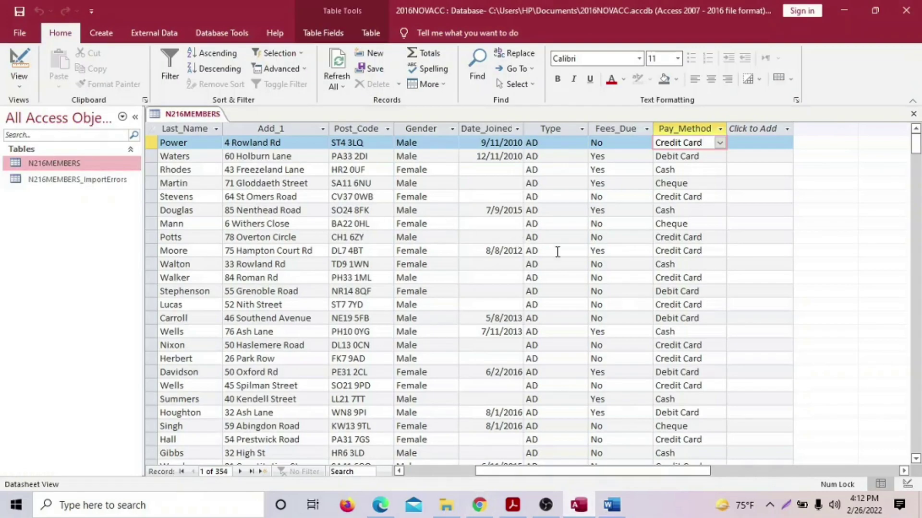
{"action": "left_click", "coordinate": [513, 505]}
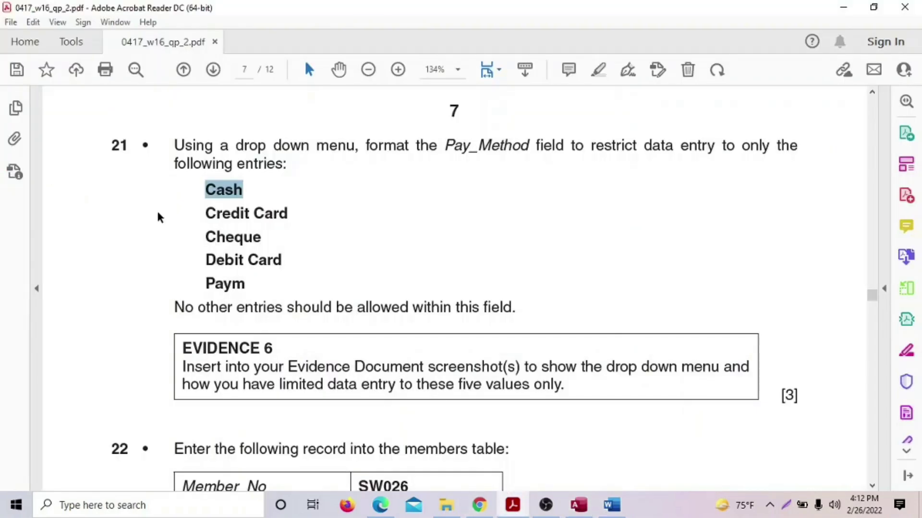
{"action": "left_click_drag", "start_coordinate": [110, 147], "coordinate": [697, 408]}
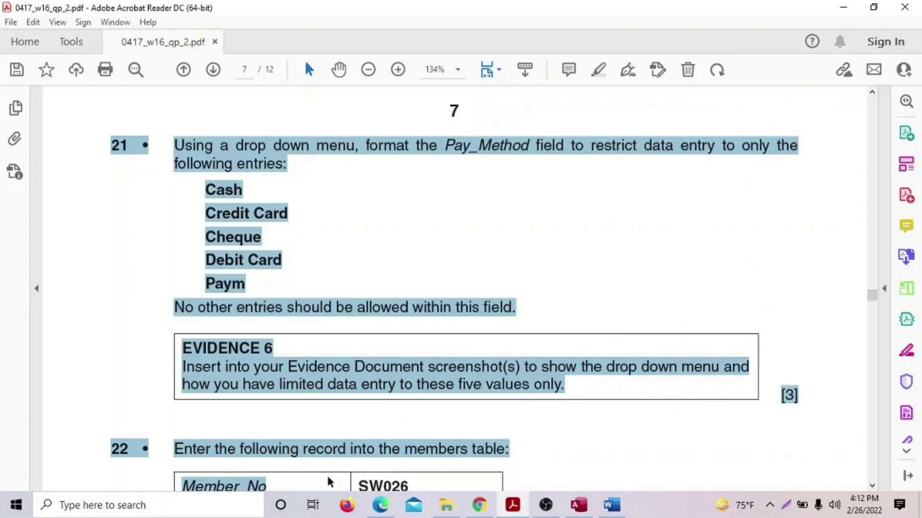
{"action": "scroll", "coordinate": [390, 404], "scroll_direction": "down", "scroll_amount": 4}
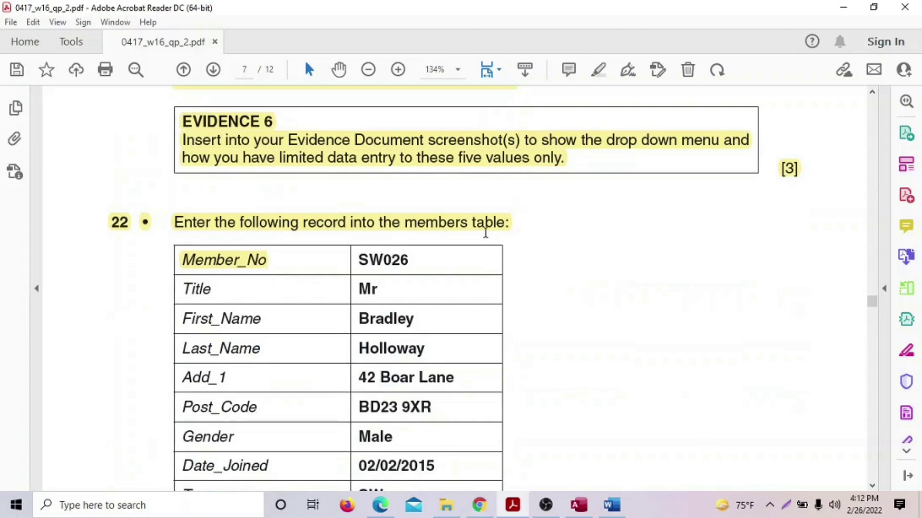
{"action": "scroll", "coordinate": [672, 361], "scroll_direction": "down", "scroll_amount": 2}
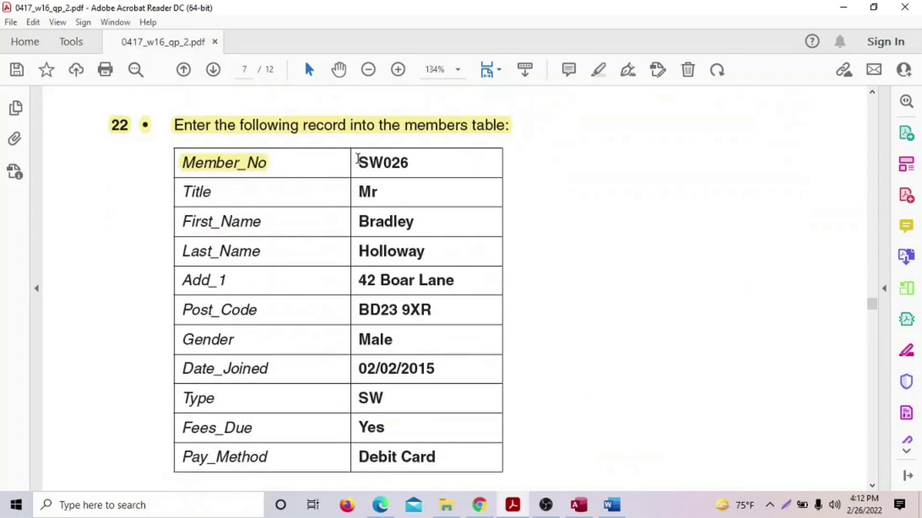
{"action": "left_click_drag", "start_coordinate": [358, 160], "coordinate": [407, 159]}
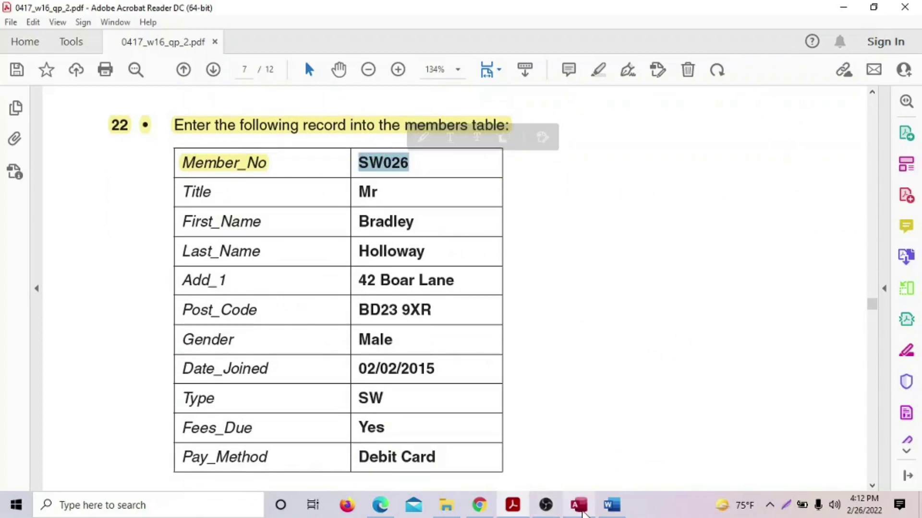
Step: Switch back to Access and bring up the blank new-record row at the end of the N216MEMBERS datasheet
{"action": "left_click", "coordinate": [579, 505]}
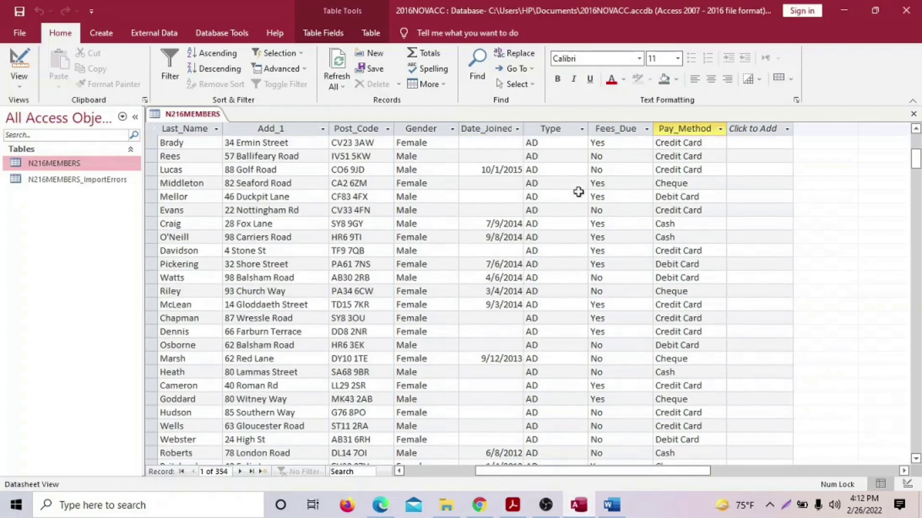
{"action": "scroll", "coordinate": [578, 192], "scroll_direction": "down", "scroll_amount": 20}
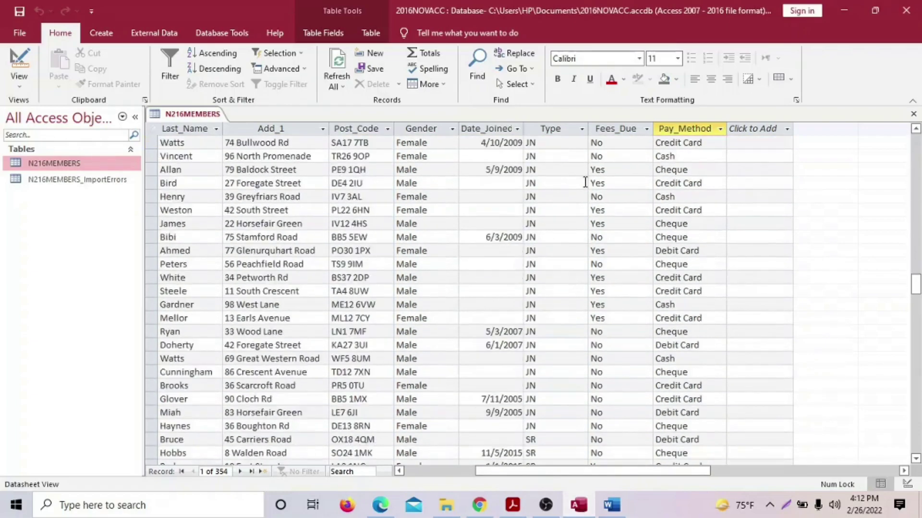
{"action": "scroll", "coordinate": [584, 183], "scroll_direction": "down", "scroll_amount": 20}
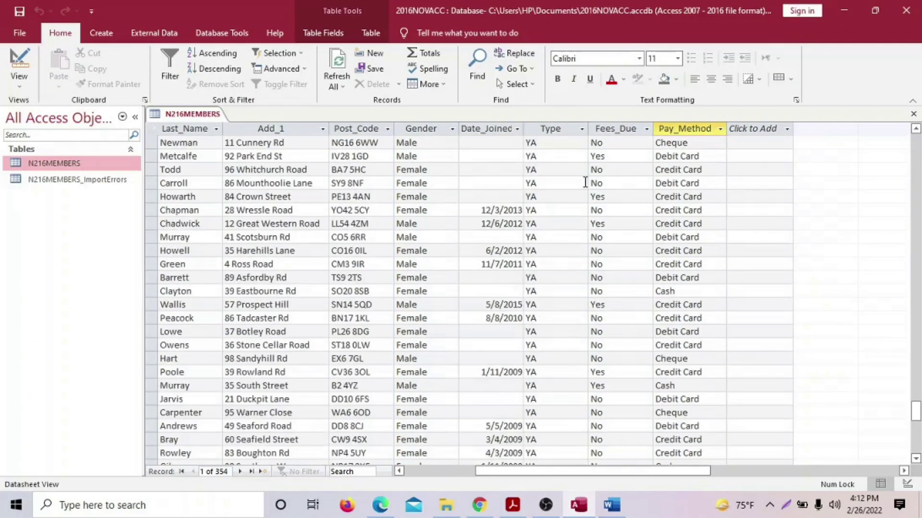
{"action": "scroll", "coordinate": [585, 182], "scroll_direction": "down", "scroll_amount": 8}
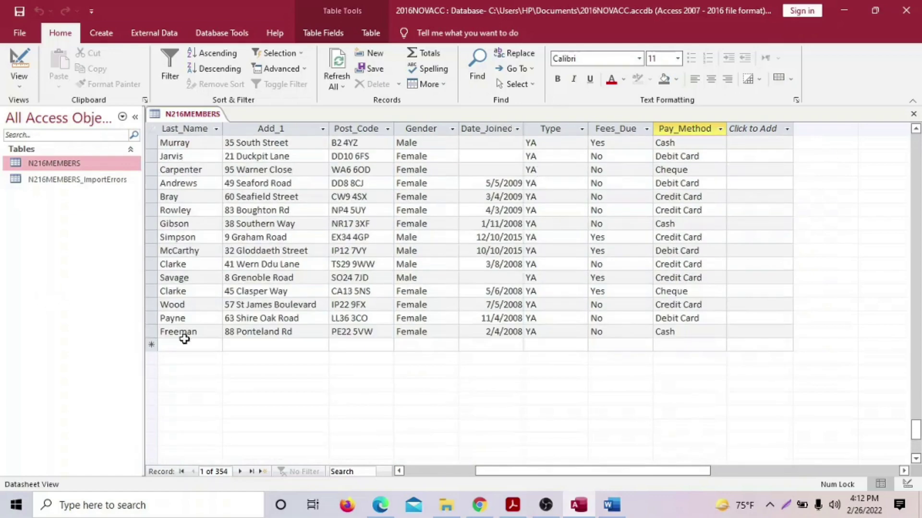
{"action": "left_click", "coordinate": [187, 344]}
{"action": "type", "text": "S"}
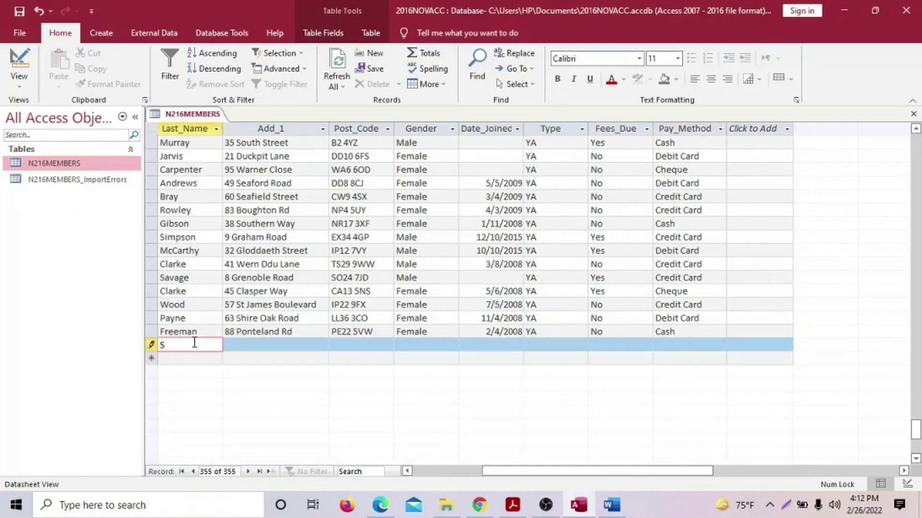
{"action": "type", "text": "W"}
{"action": "left_click", "coordinate": [512, 505]}
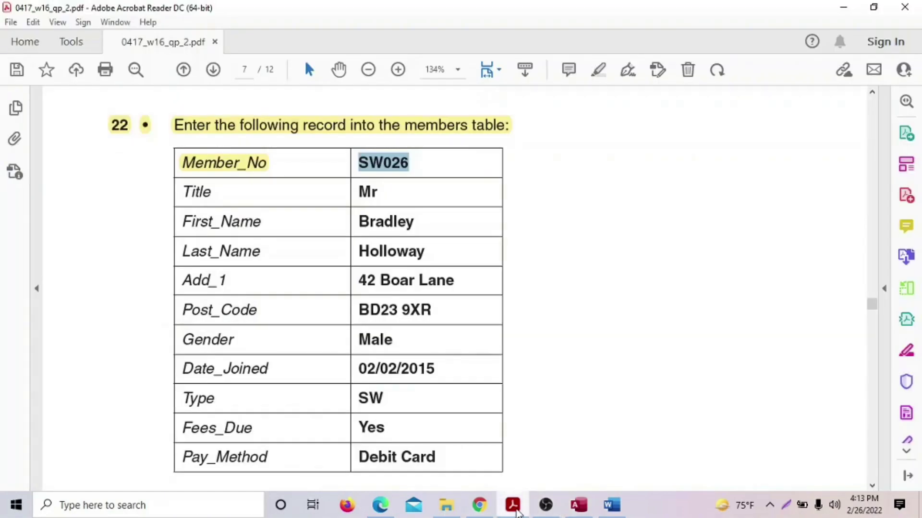
{"action": "left_click", "coordinate": [514, 508]}
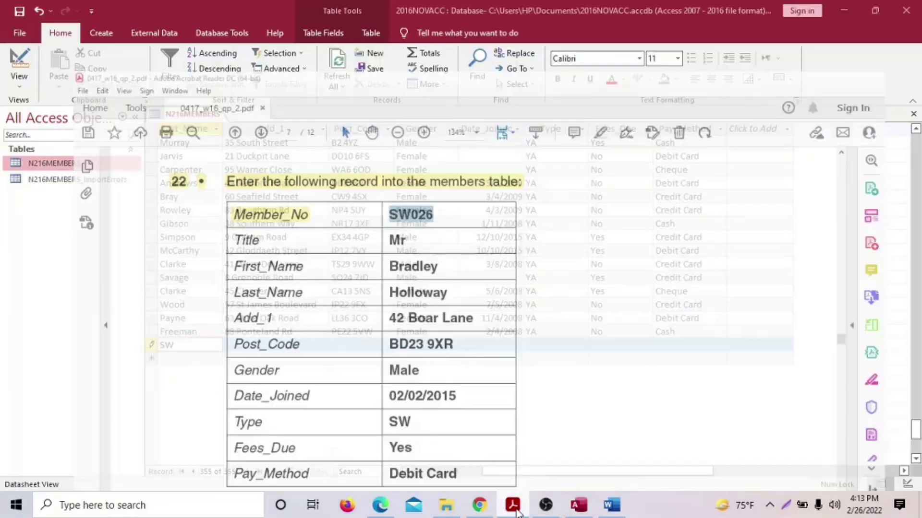
{"action": "type", "text": "02"}
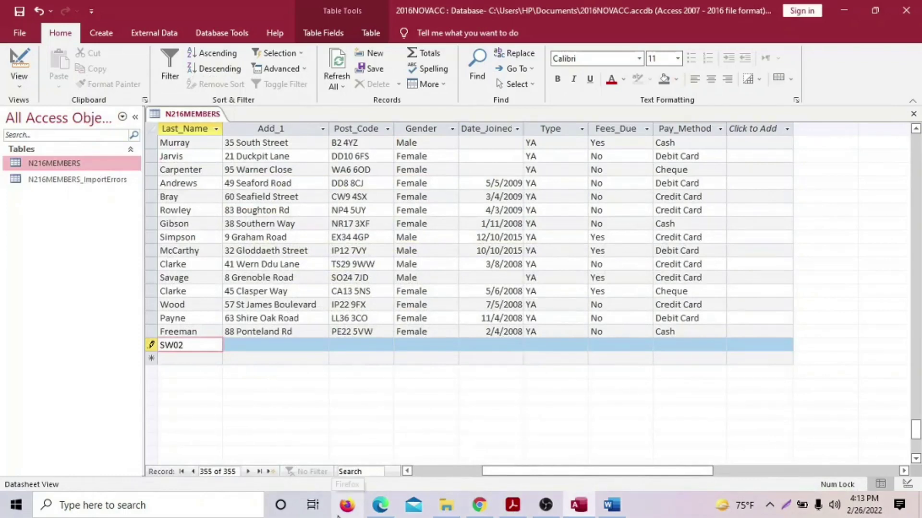
{"action": "type", "text": "6"}
{"action": "left_click", "coordinate": [263, 330]}
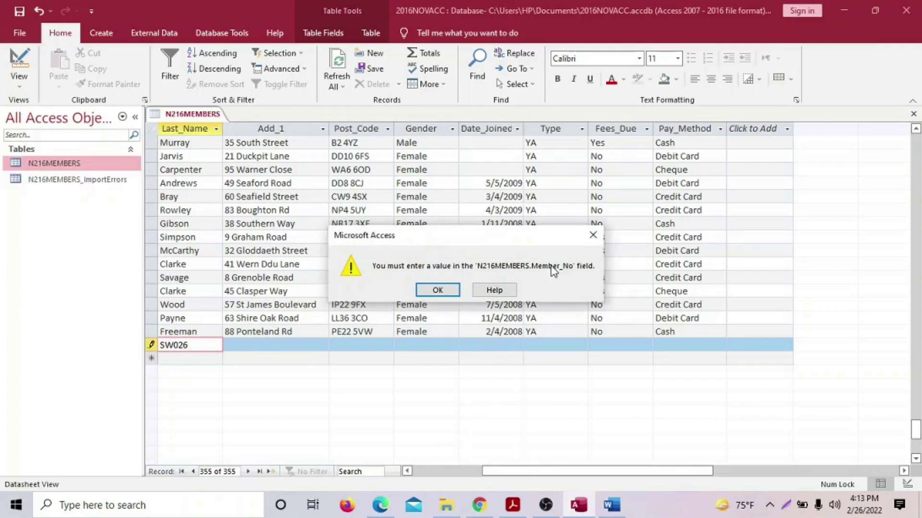
{"action": "left_click", "coordinate": [436, 291]}
{"action": "key", "text": "BackSpace"}
{"action": "key", "text": "BackSpace"}
{"action": "key", "text": "BackSpace"}
{"action": "key", "text": "BackSpace"}
{"action": "key", "text": "BackSpace"}
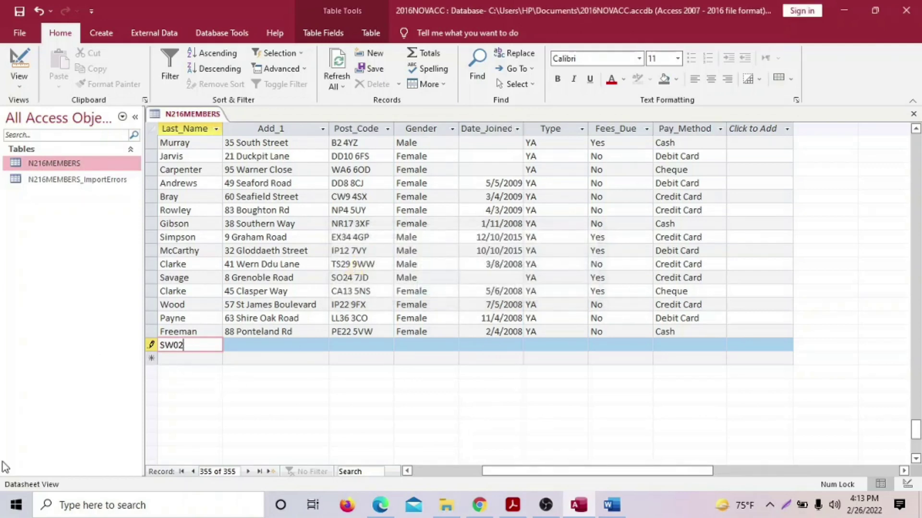
{"action": "left_click", "coordinate": [512, 505]}
{"action": "left_click", "coordinate": [513, 505]}
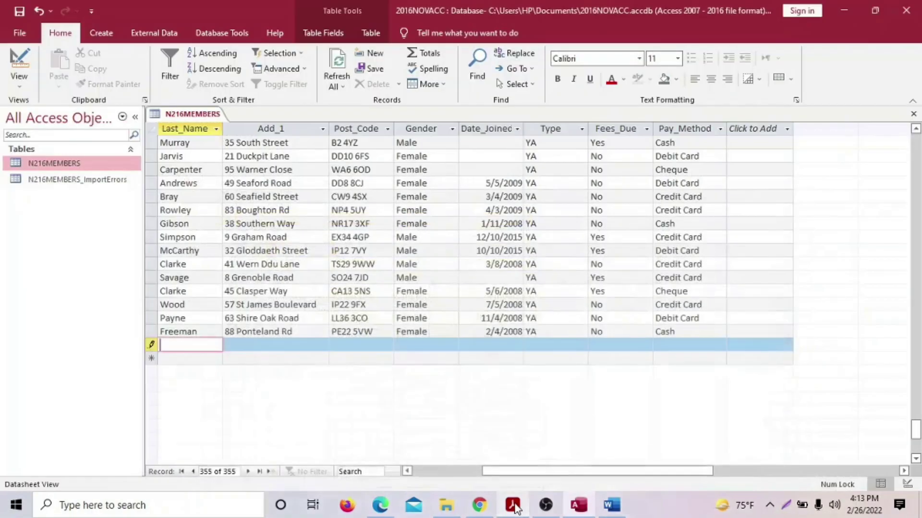
Step: Enter the member number from question 22 in the new record's Member_No field, and return to the exam paper for the Title value
{"action": "scroll", "coordinate": [202, 327], "scroll_direction": "up", "scroll_amount": 20}
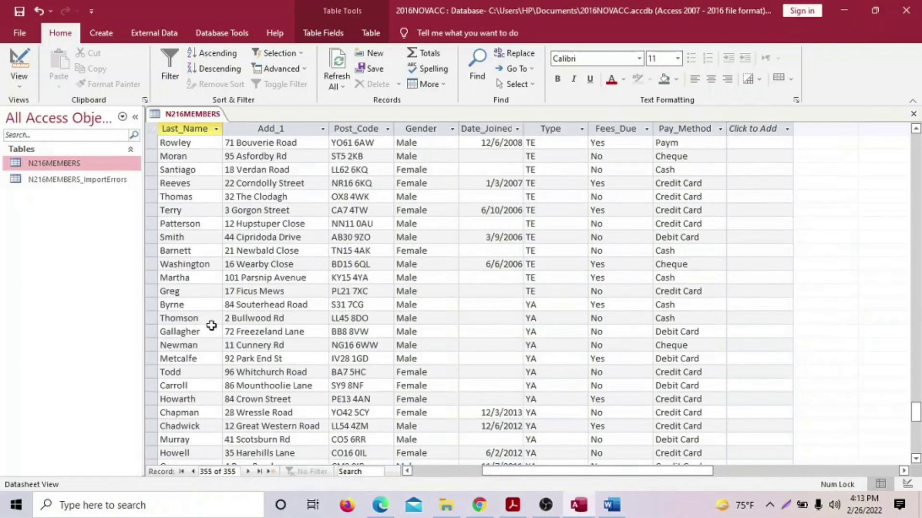
{"action": "scroll", "coordinate": [215, 312], "scroll_direction": "down", "scroll_amount": 20}
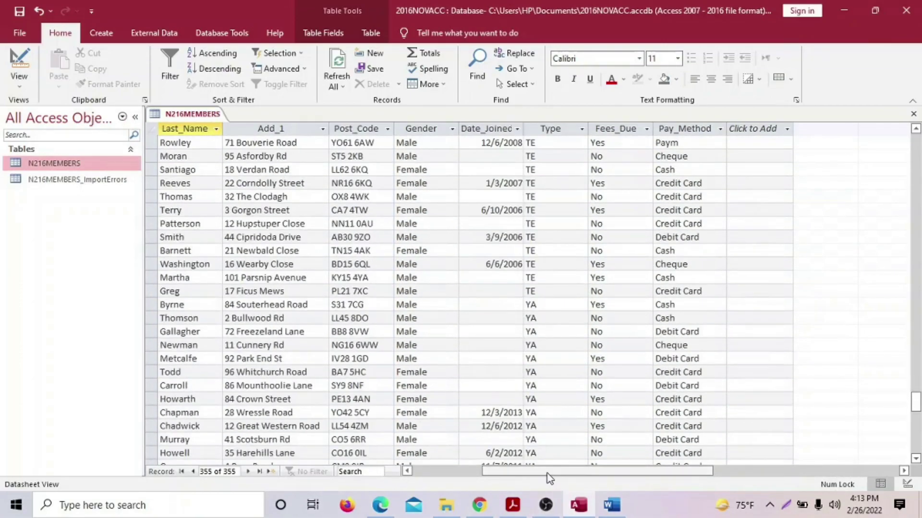
{"action": "left_click_drag", "start_coordinate": [547, 474], "coordinate": [477, 473]}
{"action": "scroll", "coordinate": [300, 309], "scroll_direction": "down", "scroll_amount": 6}
{"action": "scroll", "coordinate": [304, 311], "scroll_direction": "down", "scroll_amount": 10}
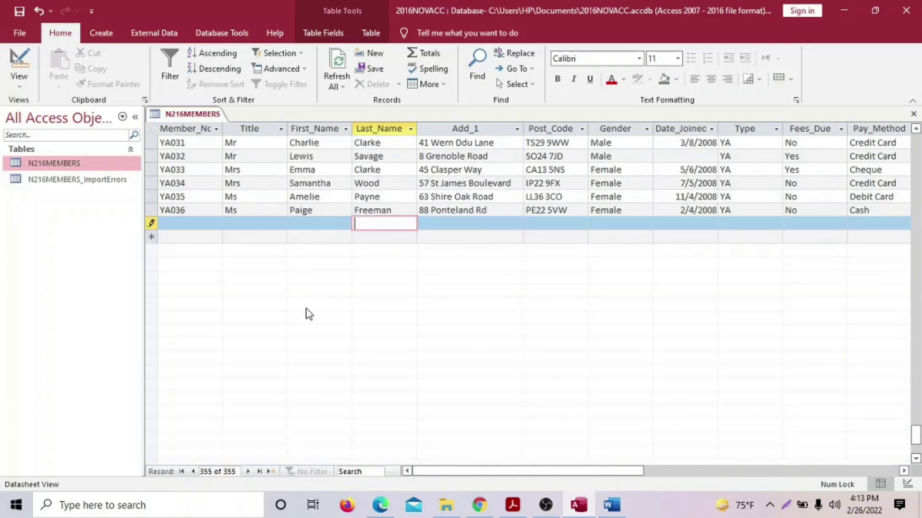
{"action": "scroll", "coordinate": [306, 312], "scroll_direction": "up", "scroll_amount": 9}
{"action": "scroll", "coordinate": [211, 405], "scroll_direction": "down", "scroll_amount": 5}
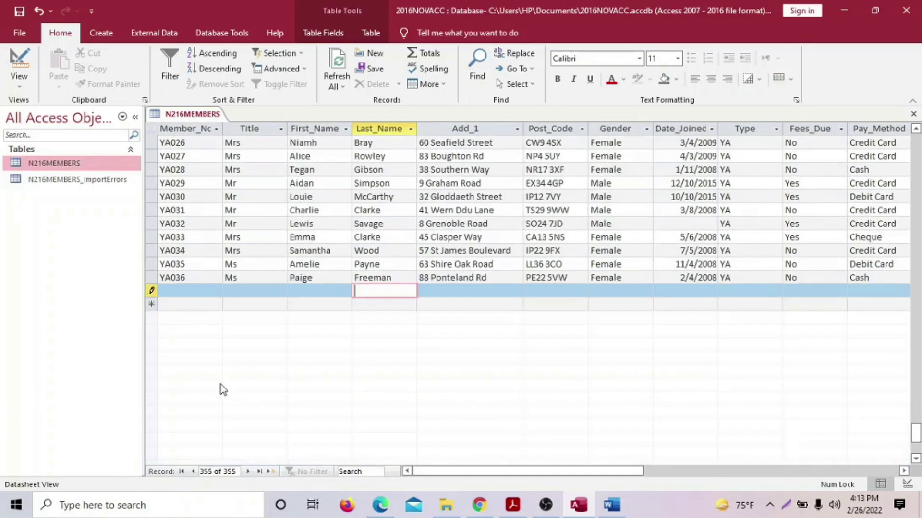
{"action": "left_click", "coordinate": [189, 296]}
{"action": "type", "text": "S"}
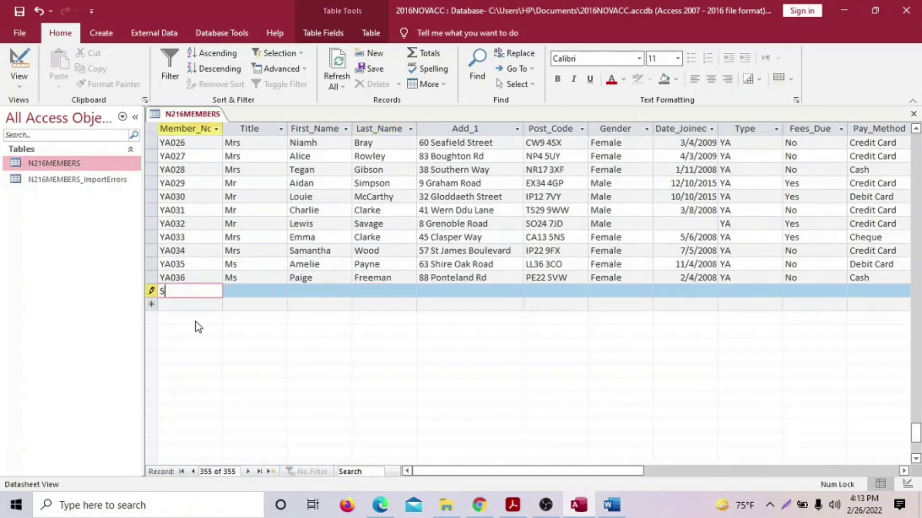
{"action": "type", "text": "W026"}
{"action": "left_click", "coordinate": [251, 293]}
{"action": "left_click", "coordinate": [513, 505]}
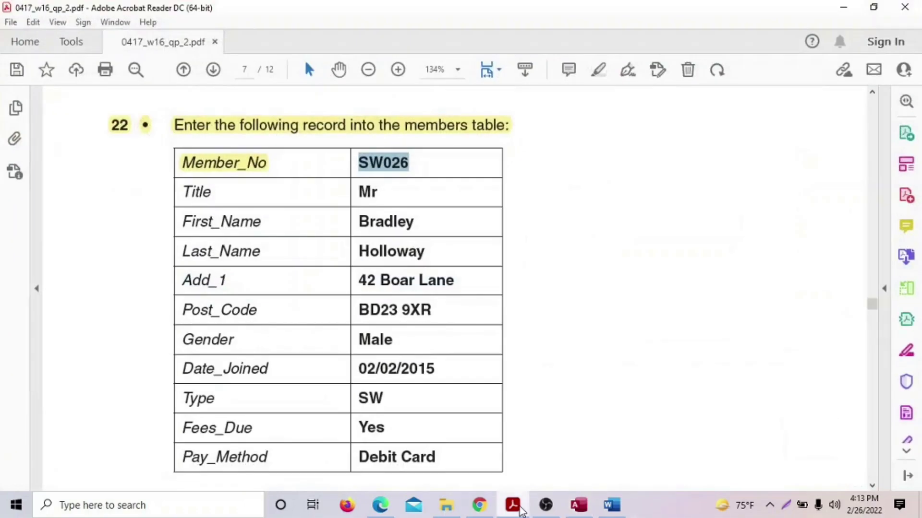
Step: Switch back to Access and enter Mr as the Title and the question 22 member's first name in the new record
{"action": "left_click", "coordinate": [579, 505]}
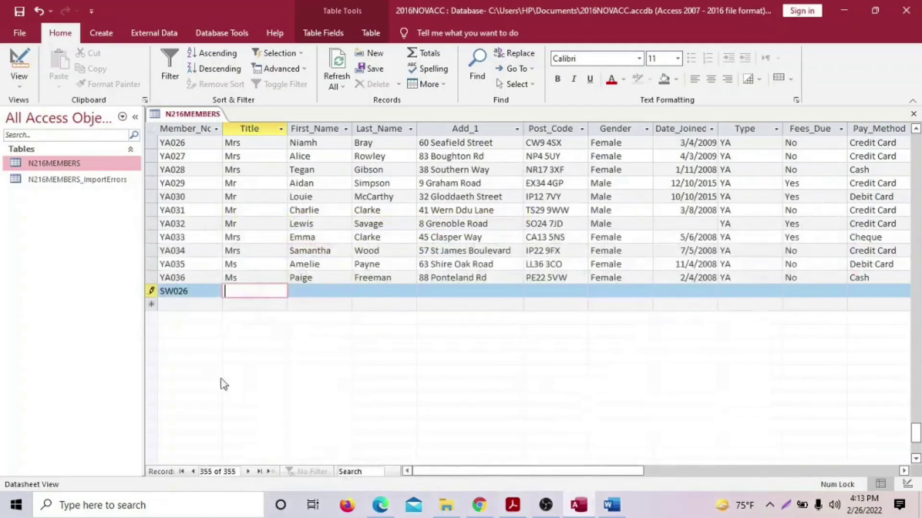
{"action": "type", "text": "Mr"}
{"action": "key", "text": "Tab"}
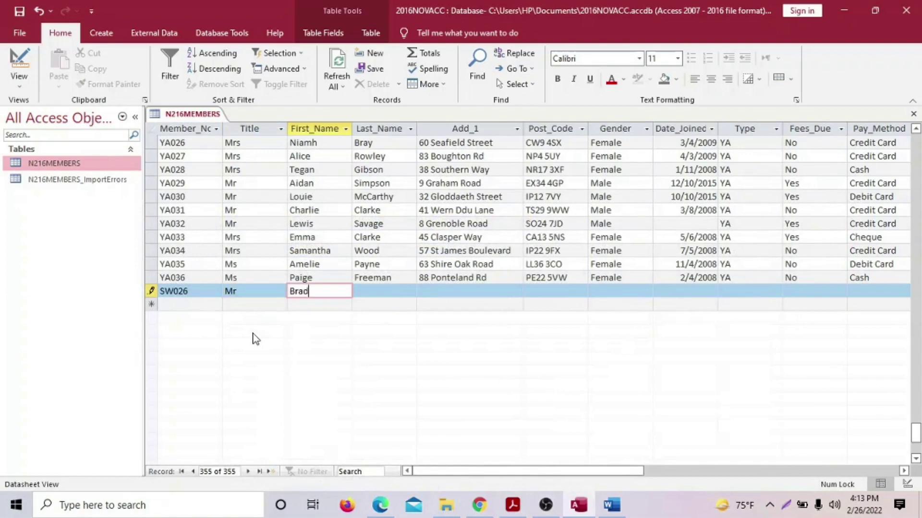
{"action": "key", "text": "Tab"}
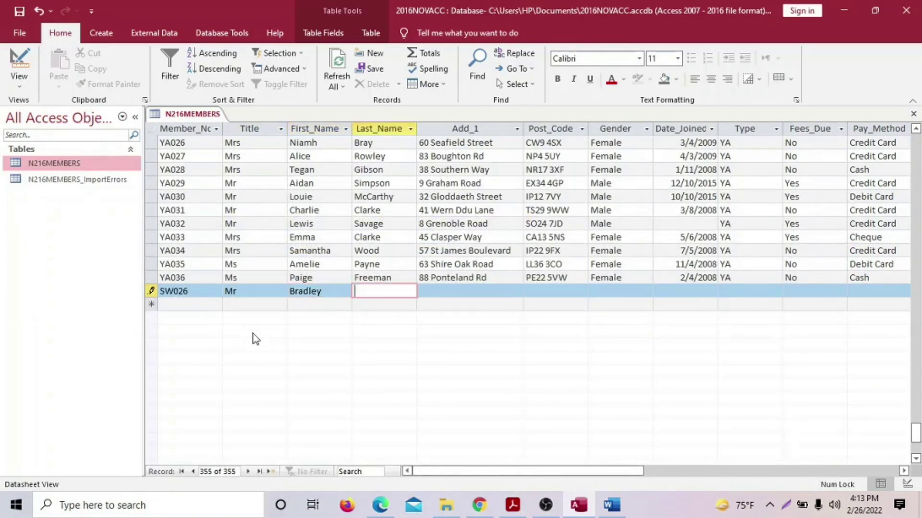
Step: Check the exam paper and enter the member's last name in the new record's Last_Name field in Access
{"action": "left_click", "coordinate": [512, 504]}
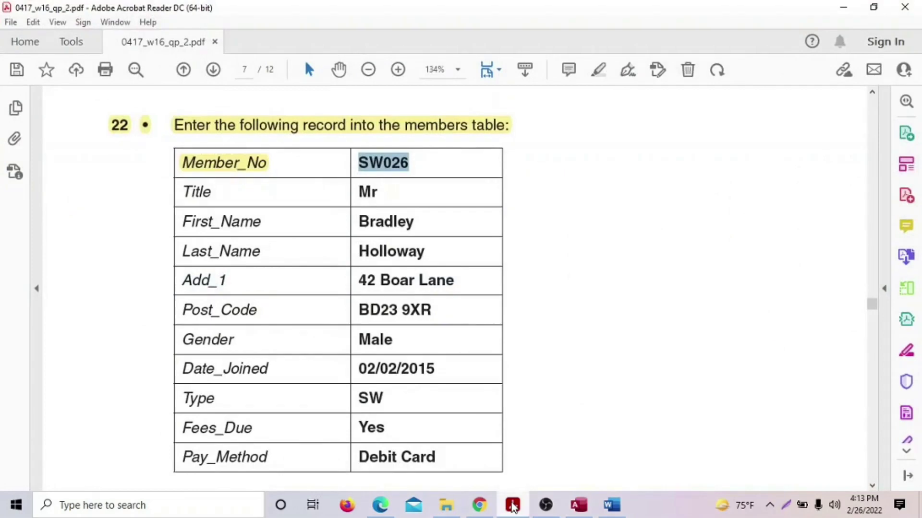
{"action": "left_click", "coordinate": [512, 505]}
{"action": "type", "text": "H"}
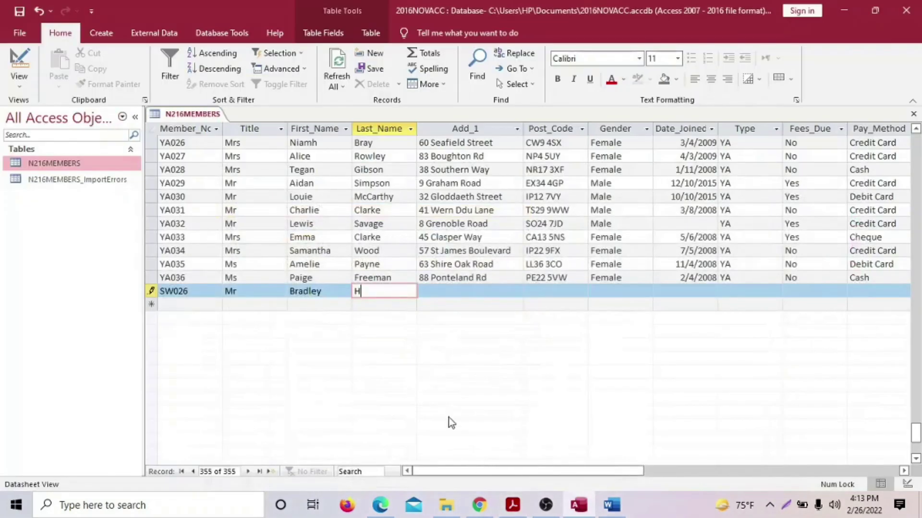
{"action": "type", "text": "ollowy"}
{"action": "left_click", "coordinate": [476, 292]}
Step: Check the address in question 22 and enter the street address in the new record's Add_1 field
{"action": "left_click", "coordinate": [515, 509]}
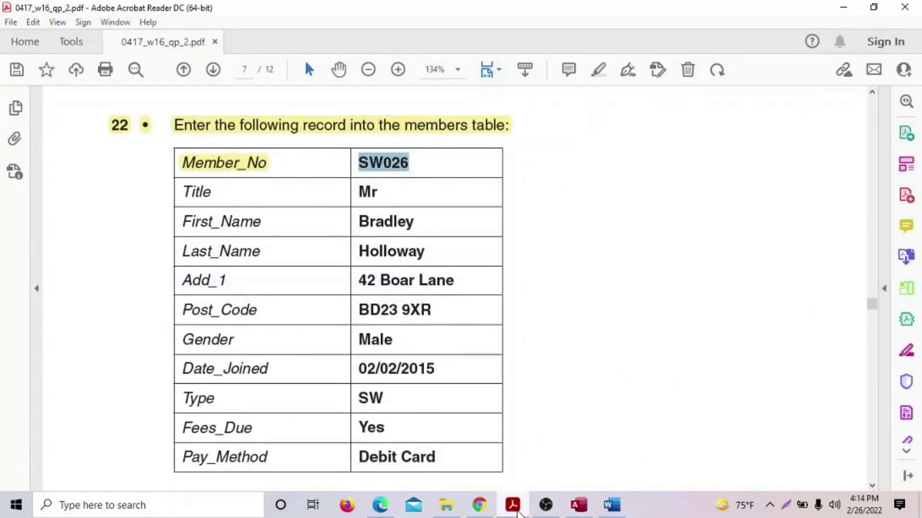
{"action": "left_click", "coordinate": [515, 510]}
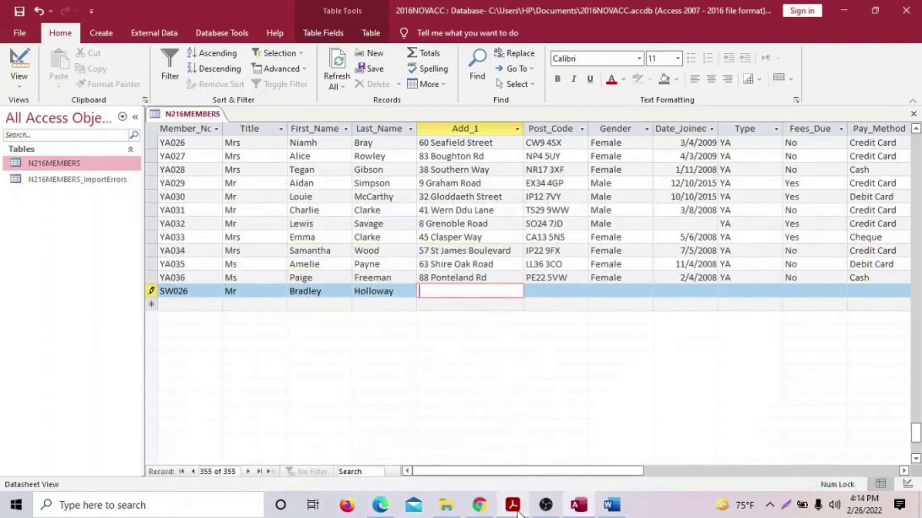
{"action": "type", "text": "42Boar"}
{"action": "key", "text": "BackSpace"}
{"action": "key", "text": "BackSpace"}
{"action": "key", "text": "BackSpace"}
{"action": "key", "text": "BackSpace"}
{"action": "type", "text": "Boar Lane"}
{"action": "key", "text": "Tab"}
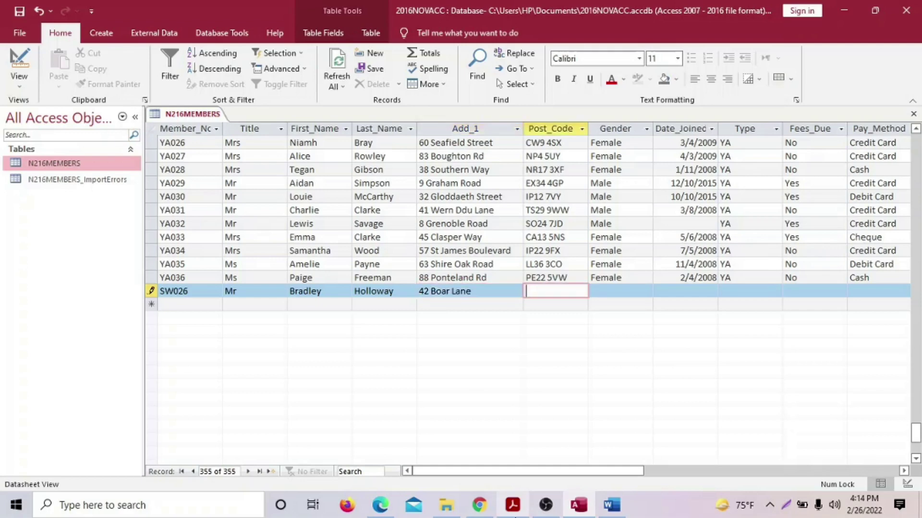
Step: Check the exam paper and enter the member's postal code in the Post_Code field, removing the space after its leading letters
{"action": "left_click", "coordinate": [512, 506]}
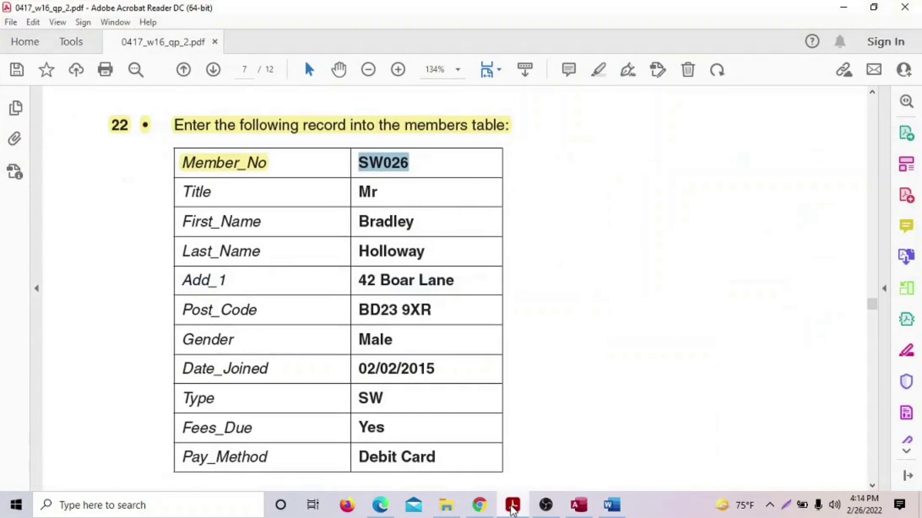
{"action": "left_click", "coordinate": [513, 508]}
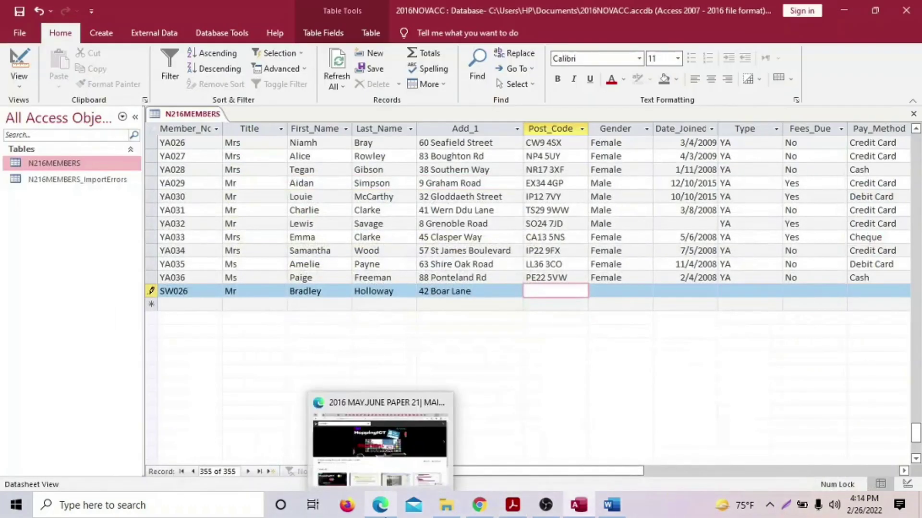
{"action": "type", "text": "BD "}
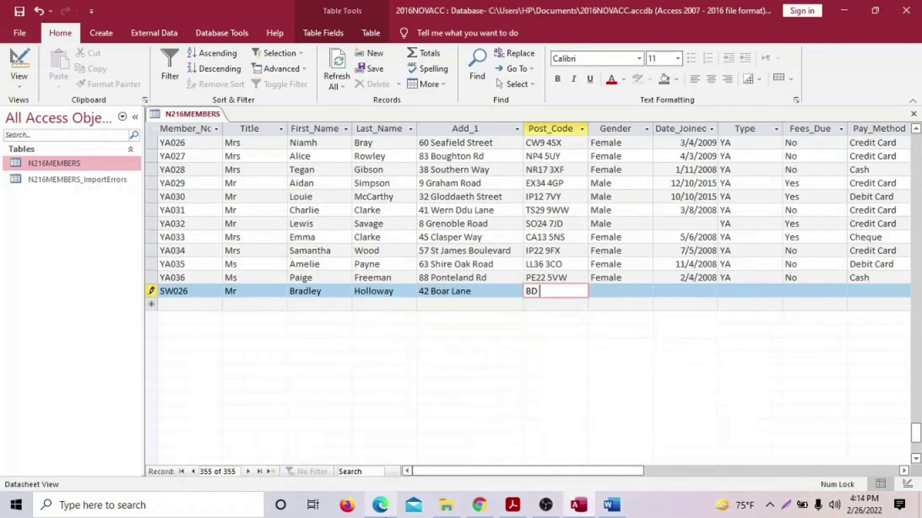
{"action": "type", "text": "23"}
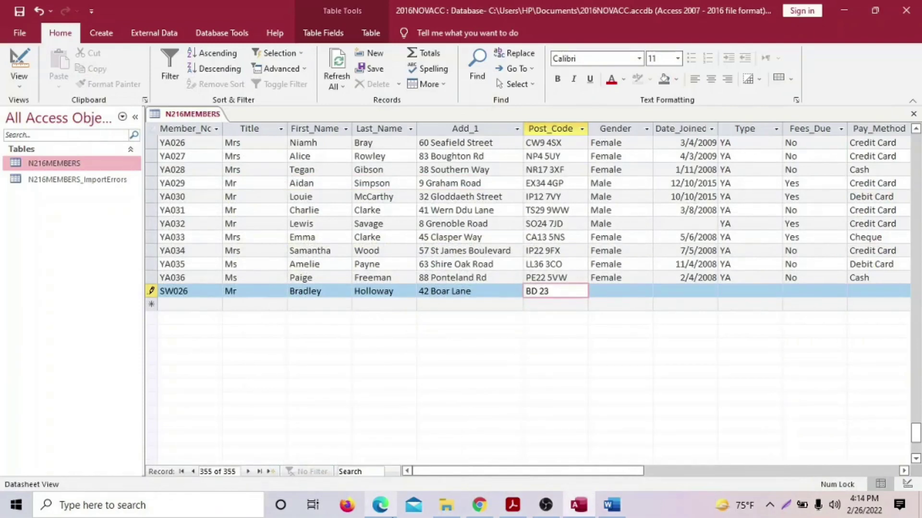
{"action": "left_click", "coordinate": [513, 506]}
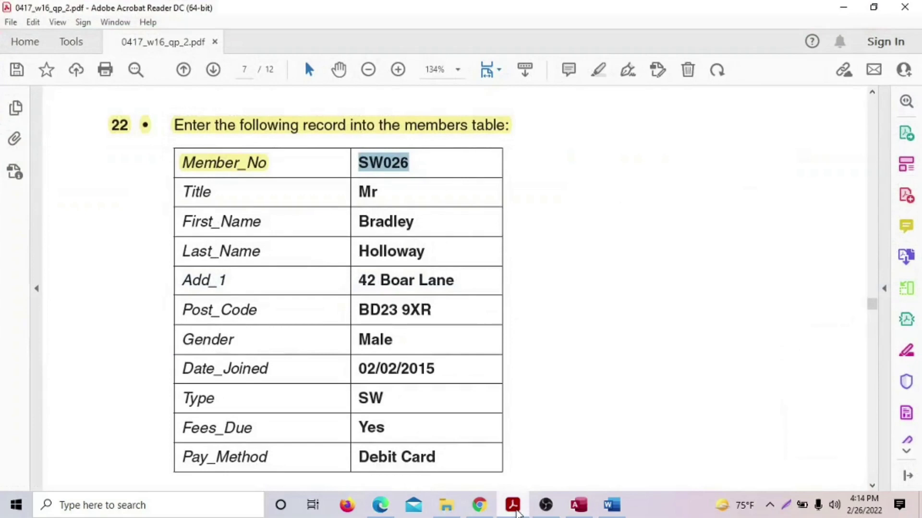
{"action": "left_click", "coordinate": [513, 508]}
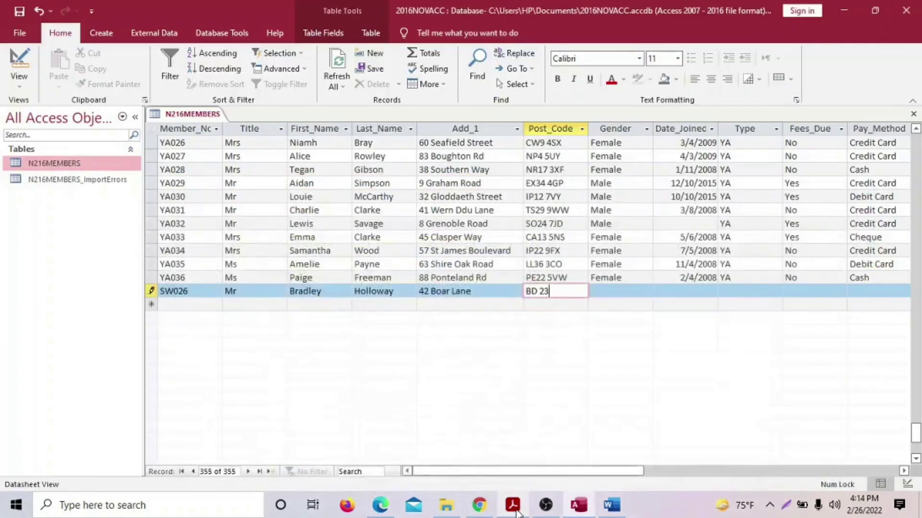
{"action": "left_click", "coordinate": [542, 292]}
{"action": "key", "text": "BackSpace"}
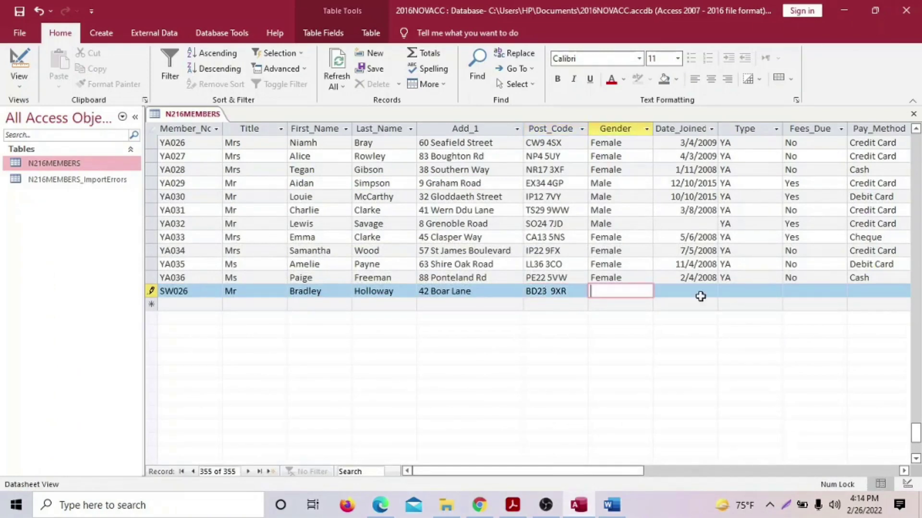
Step: Check the gender in question 22 and enter Male in the new record's Gender field
{"action": "left_click", "coordinate": [514, 506]}
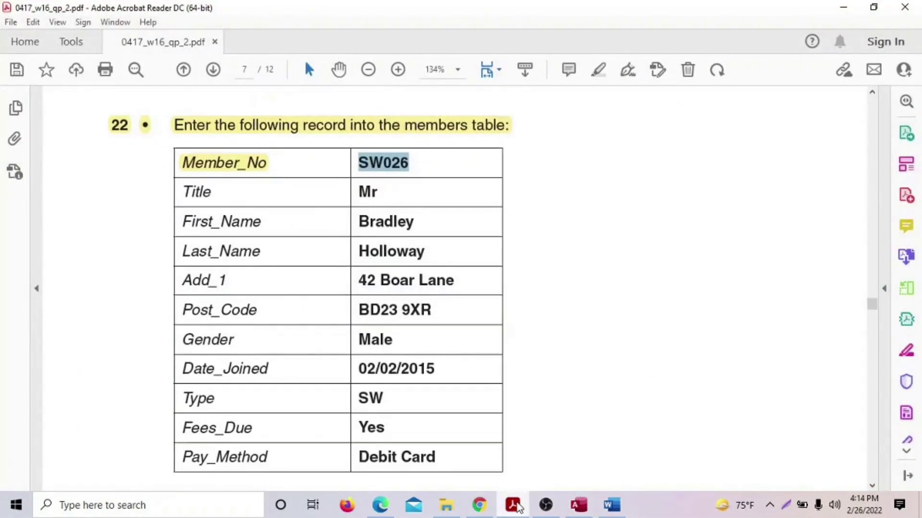
{"action": "left_click", "coordinate": [515, 506]}
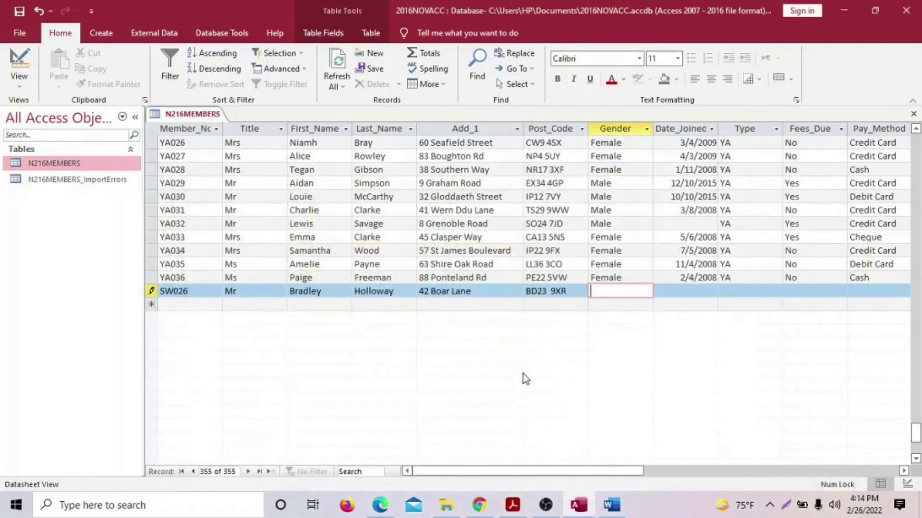
{"action": "type", "text": "Male"}
{"action": "key", "text": "Tab"}
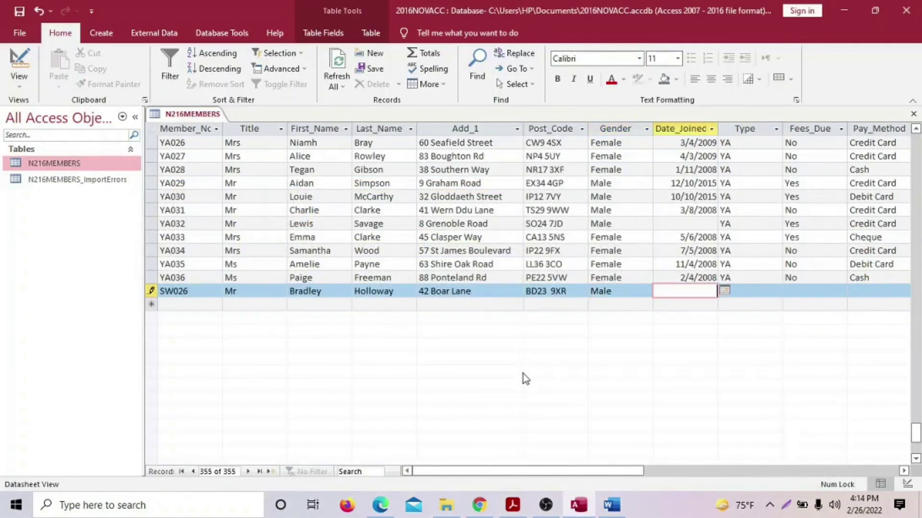
Step: Check the joining date in the exam paper and enter 02/02/2015 in the new record's Date_Joined field
{"action": "left_click", "coordinate": [514, 505]}
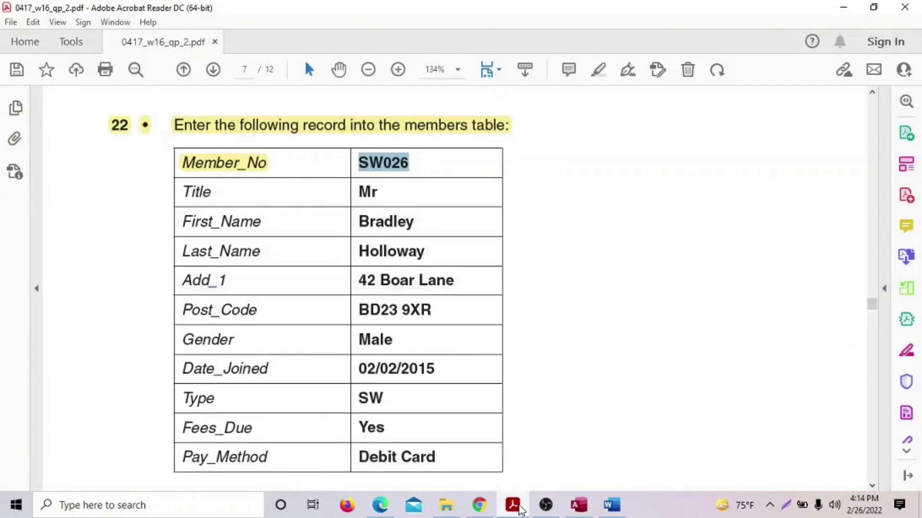
{"action": "left_click", "coordinate": [513, 506]}
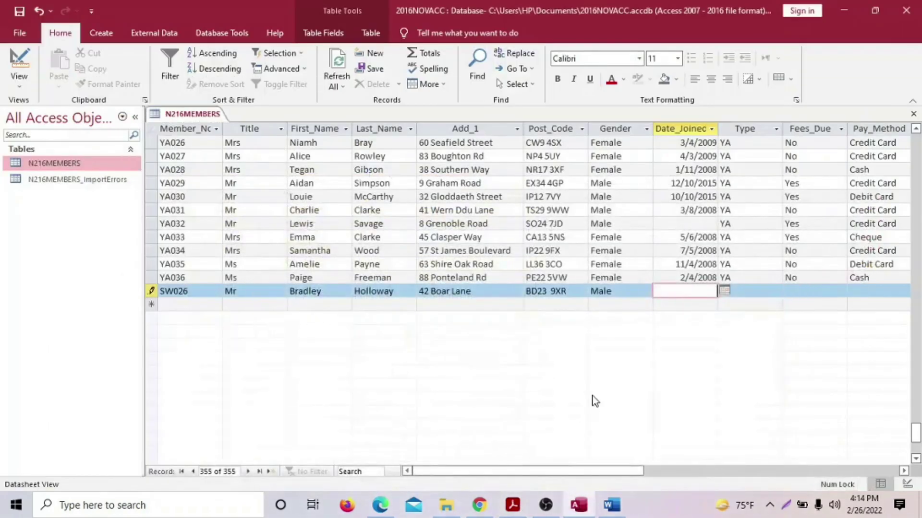
{"action": "type", "text": "02"}
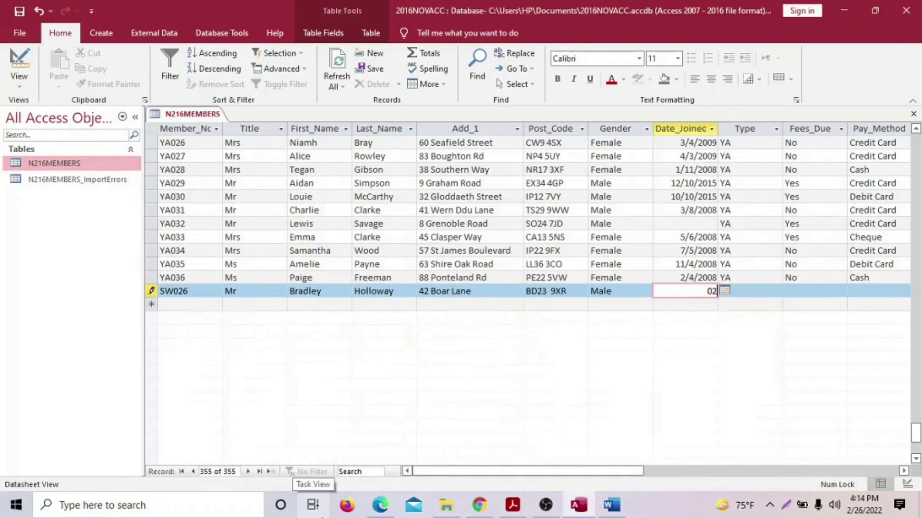
{"action": "type", "text": "/02/2015"}
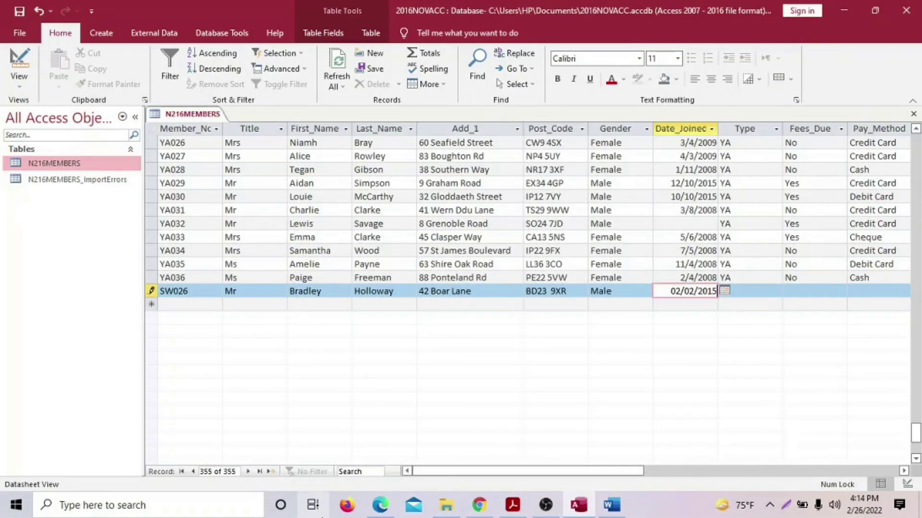
{"action": "key", "text": "Tab"}
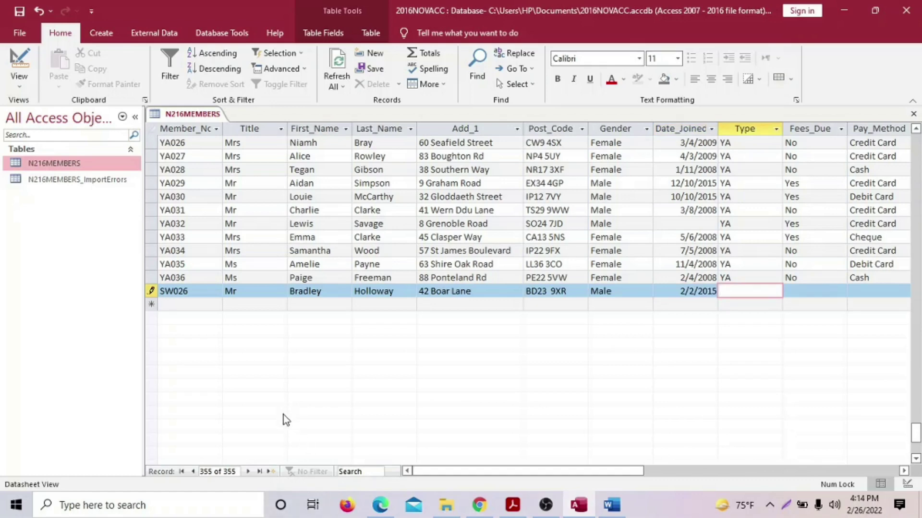
Step: Try the Medium Date and Long Time formats on the Date_Joined column and set its format to Short Time
{"action": "left_click", "coordinate": [675, 129]}
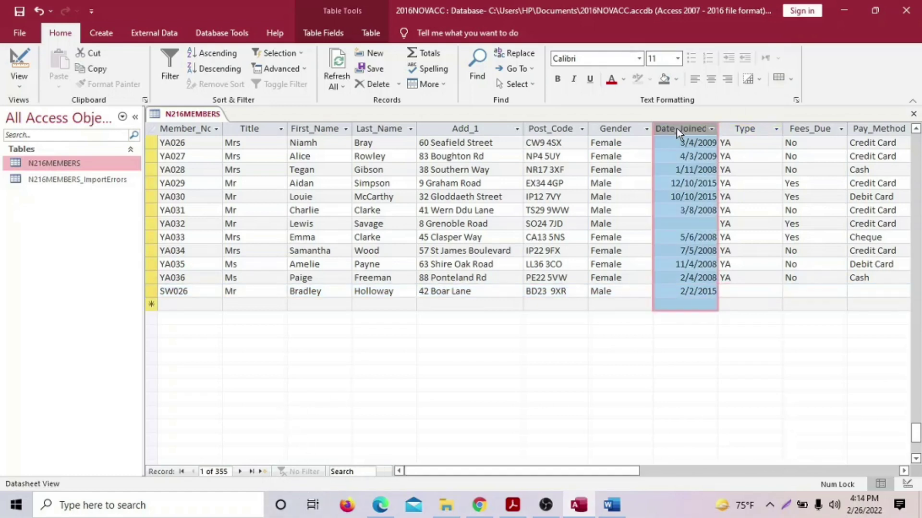
{"action": "left_click", "coordinate": [323, 33]}
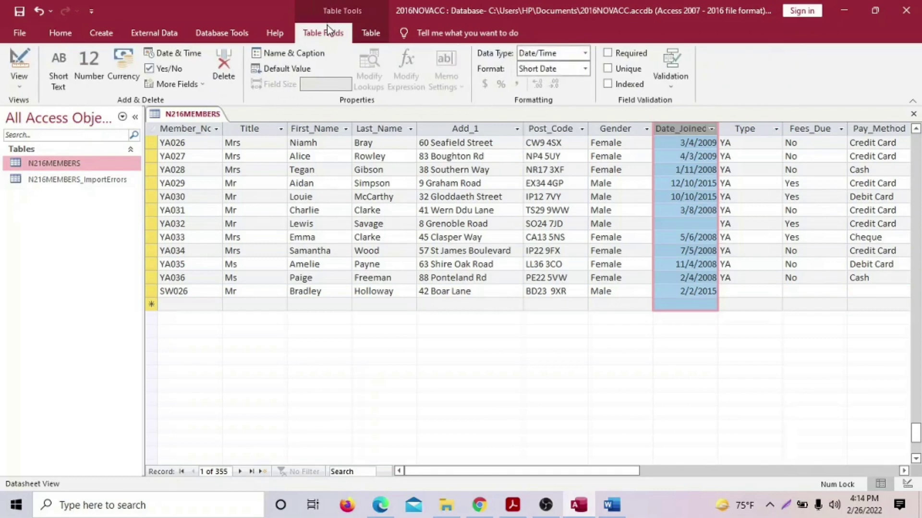
{"action": "left_click", "coordinate": [585, 69]}
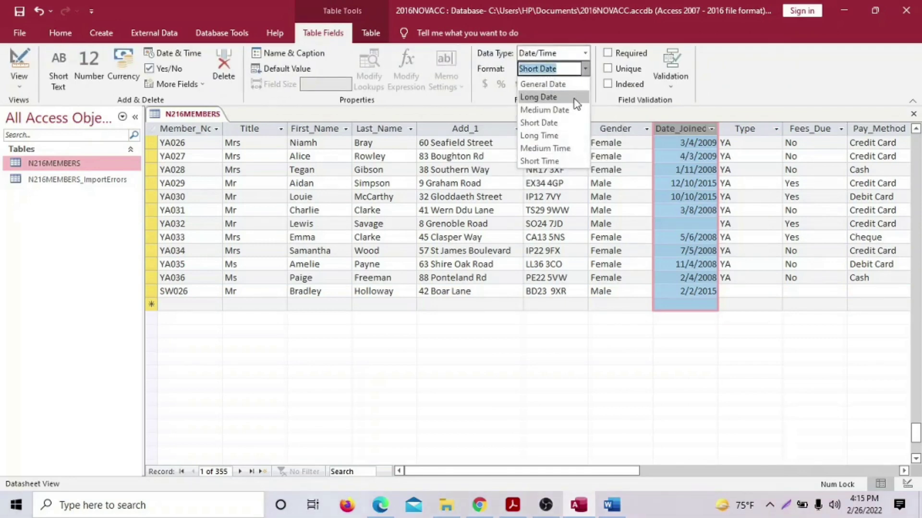
{"action": "left_click", "coordinate": [570, 112]}
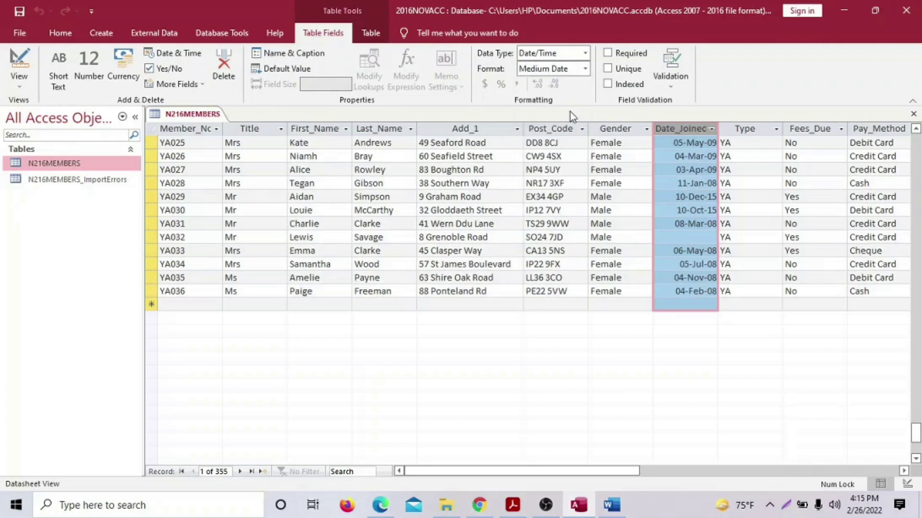
{"action": "left_click", "coordinate": [585, 69]}
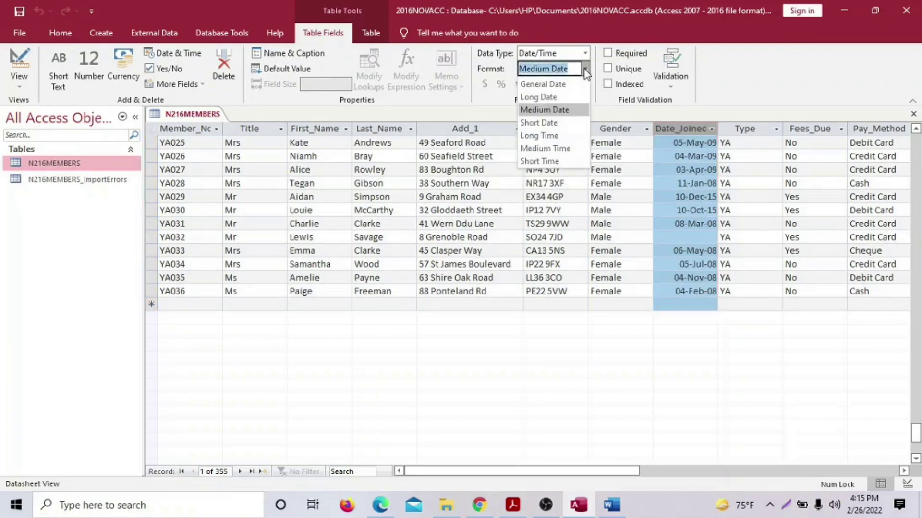
{"action": "left_click", "coordinate": [566, 137]}
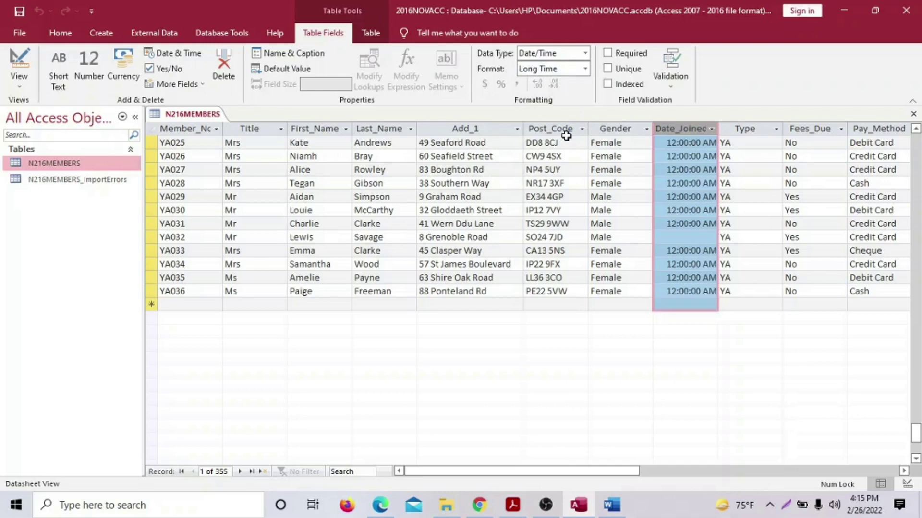
{"action": "left_click", "coordinate": [584, 69]}
{"action": "left_click", "coordinate": [563, 161]}
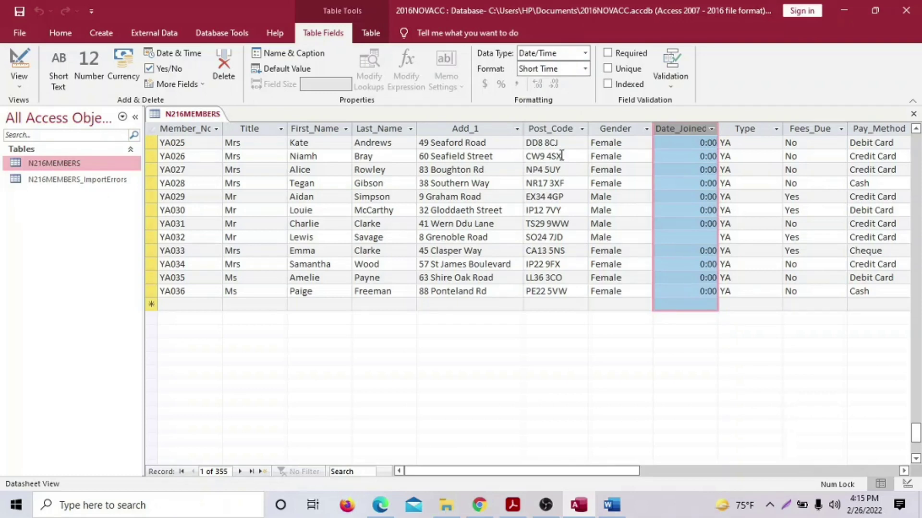
Step: Set the Date_Joined field's format to Short Date in the design of N216MEMBERS and save the table
{"action": "left_click", "coordinate": [19, 86]}
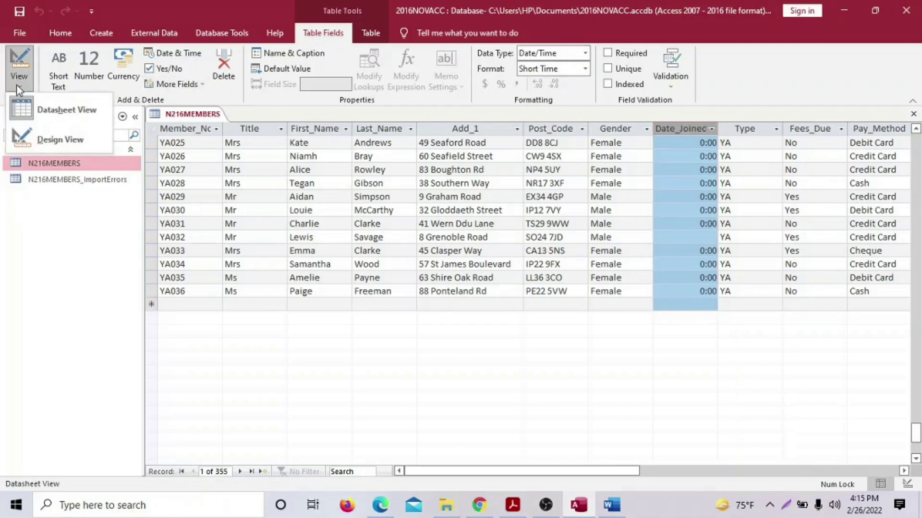
{"action": "left_click", "coordinate": [60, 140]}
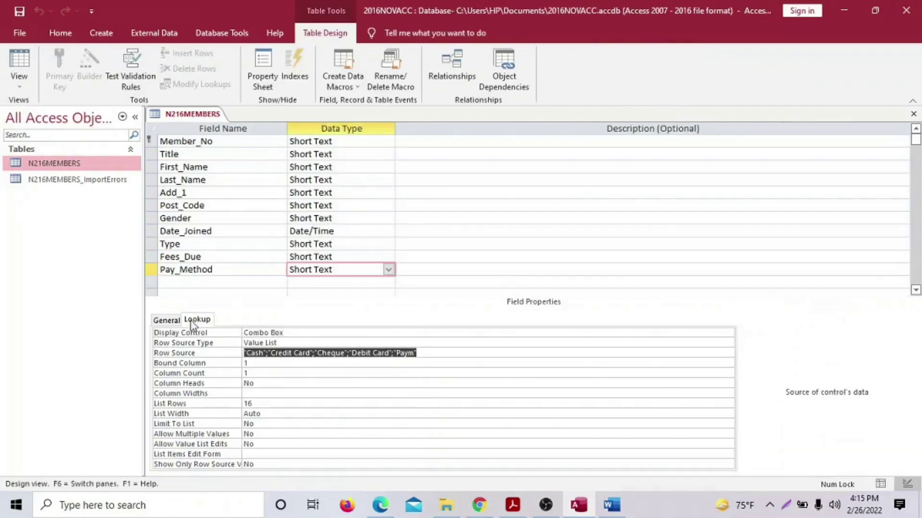
{"action": "left_click", "coordinate": [321, 238]}
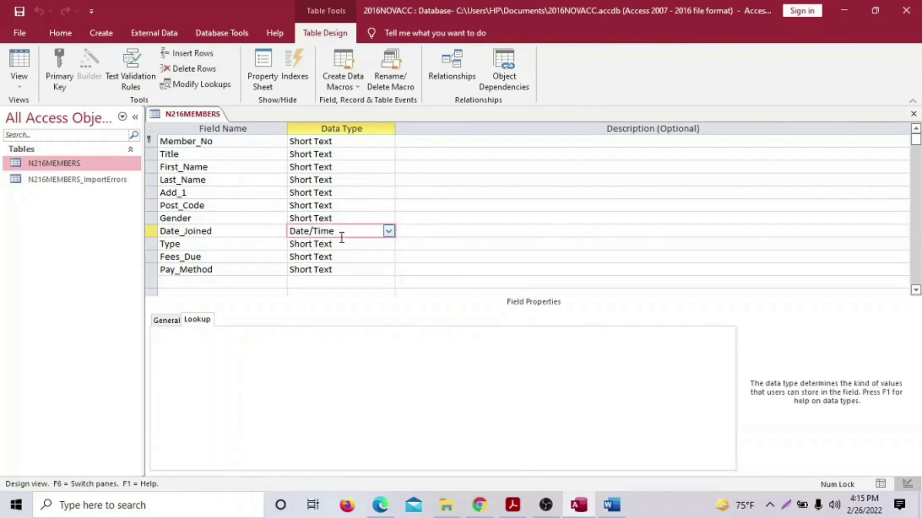
{"action": "left_click", "coordinate": [169, 321]}
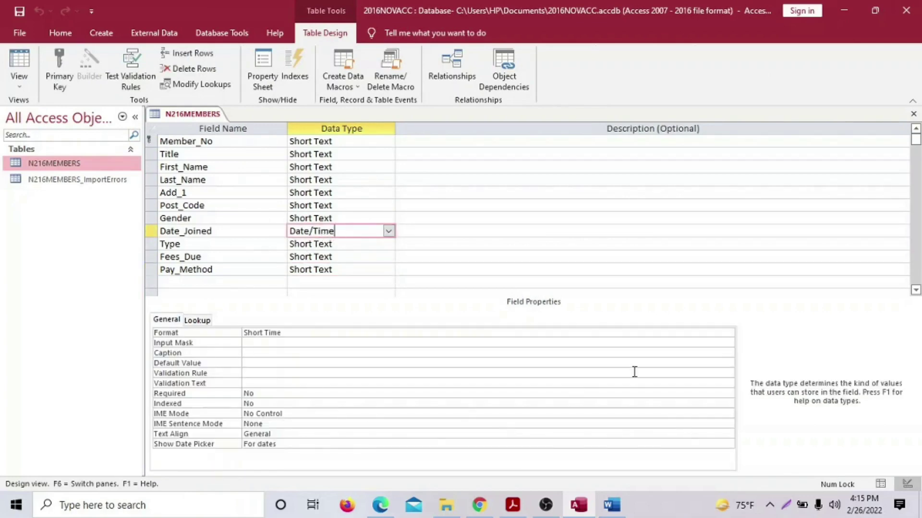
{"action": "left_click", "coordinate": [657, 332]}
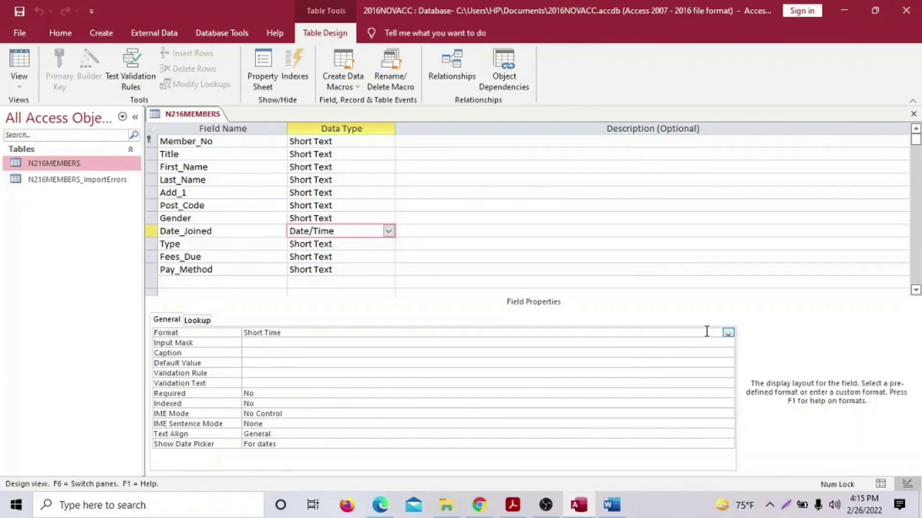
{"action": "left_click", "coordinate": [728, 333]}
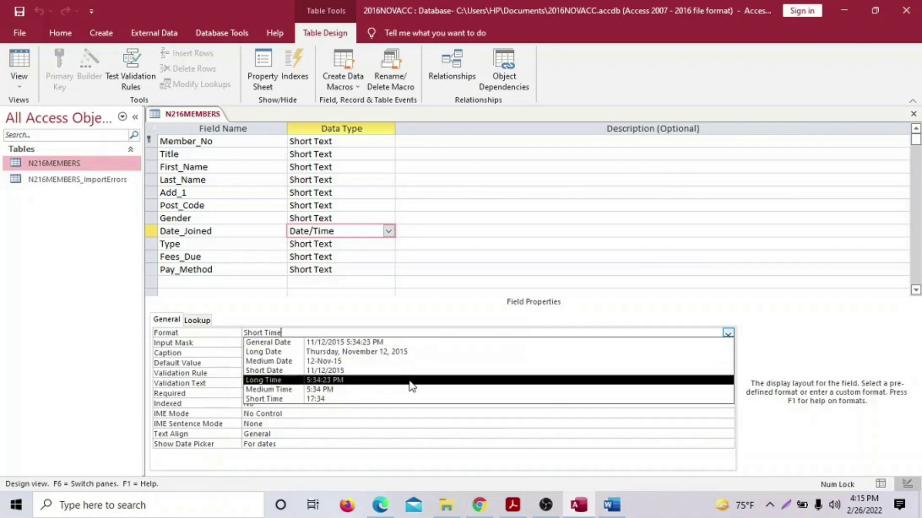
{"action": "left_click", "coordinate": [360, 372]}
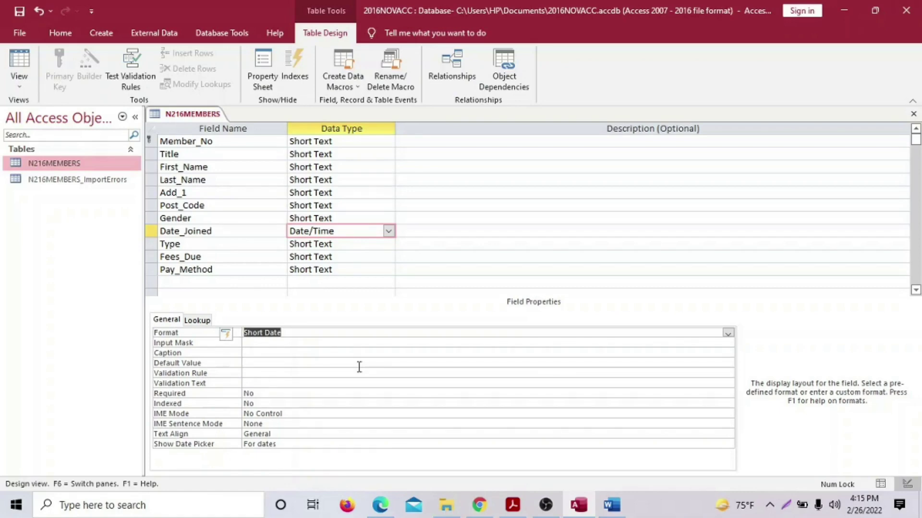
{"action": "left_click", "coordinate": [19, 10]}
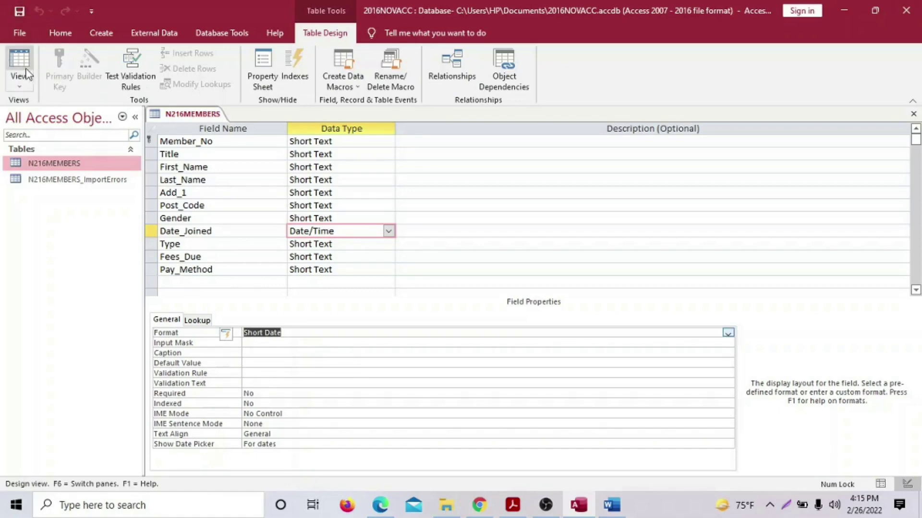
Step: Return N216MEMBERS to datasheet view and check the Date_Joined column down to the last record
{"action": "left_click", "coordinate": [19, 86]}
{"action": "left_click", "coordinate": [34, 100]}
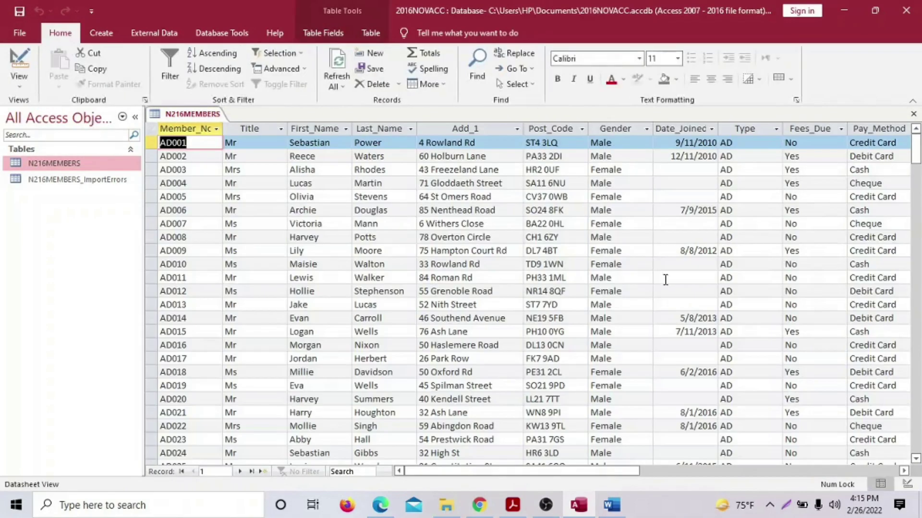
{"action": "scroll", "coordinate": [665, 280], "scroll_direction": "down", "scroll_amount": 20}
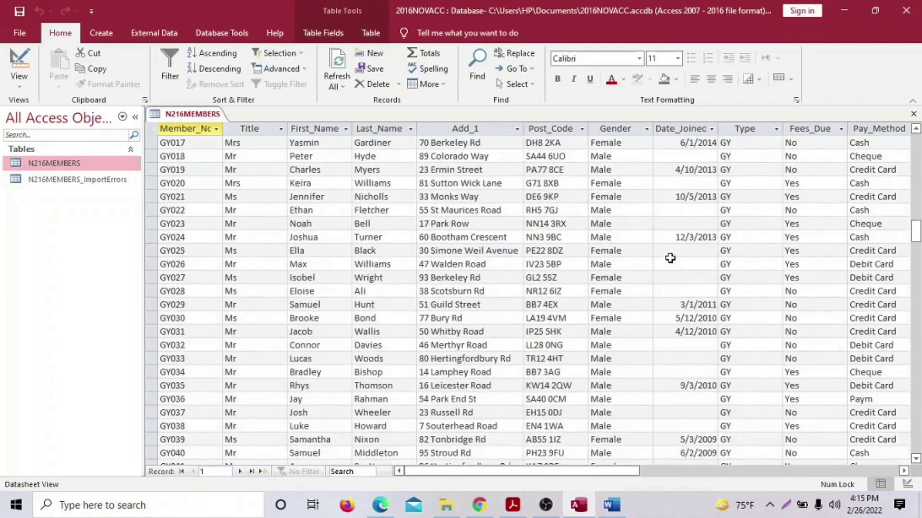
{"action": "scroll", "coordinate": [670, 259], "scroll_direction": "down", "scroll_amount": 20}
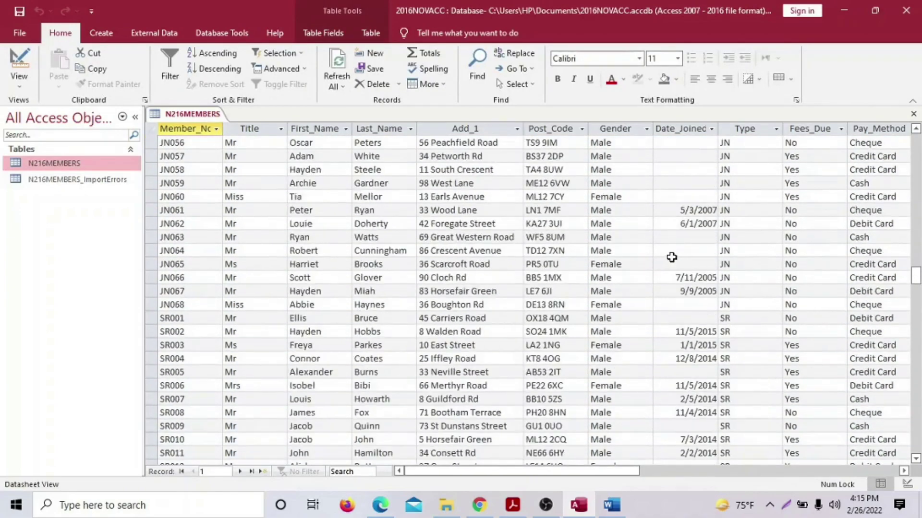
{"action": "scroll", "coordinate": [671, 258], "scroll_direction": "down", "scroll_amount": 20}
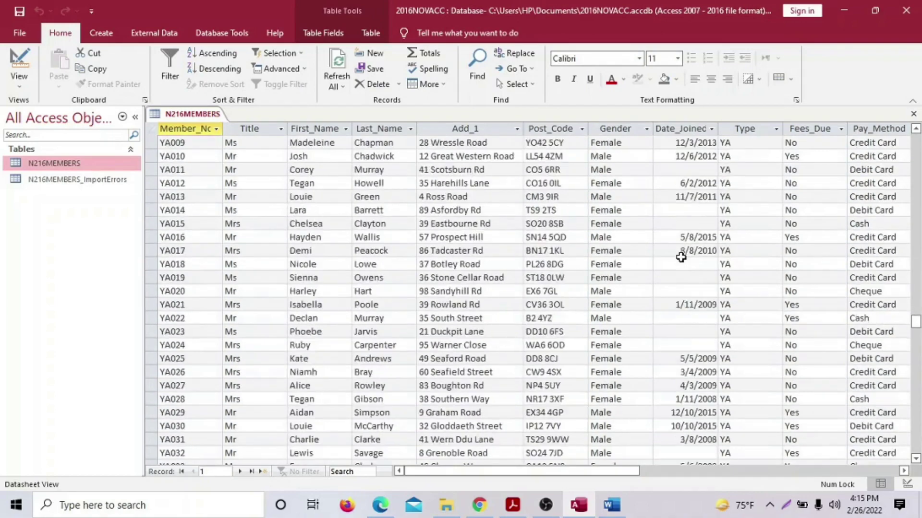
{"action": "scroll", "coordinate": [682, 258], "scroll_direction": "down", "scroll_amount": 4}
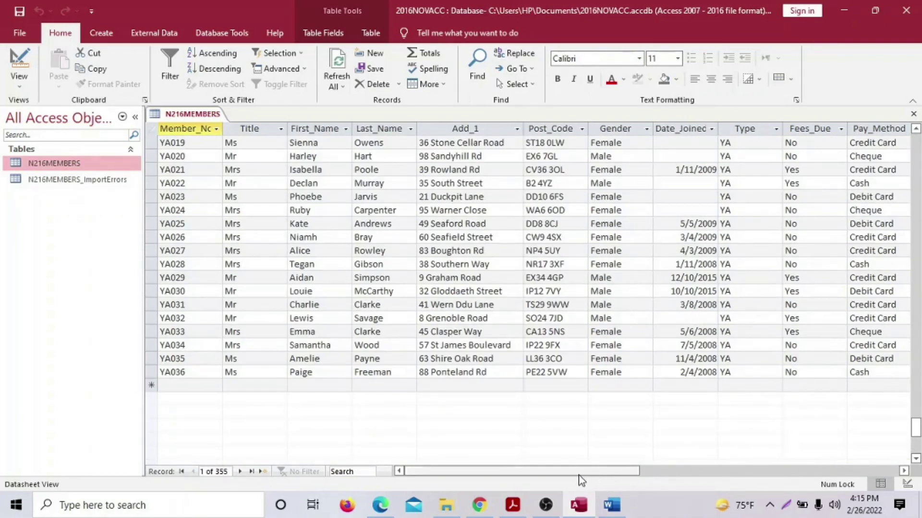
{"action": "left_click_drag", "start_coordinate": [579, 474], "coordinate": [603, 484]}
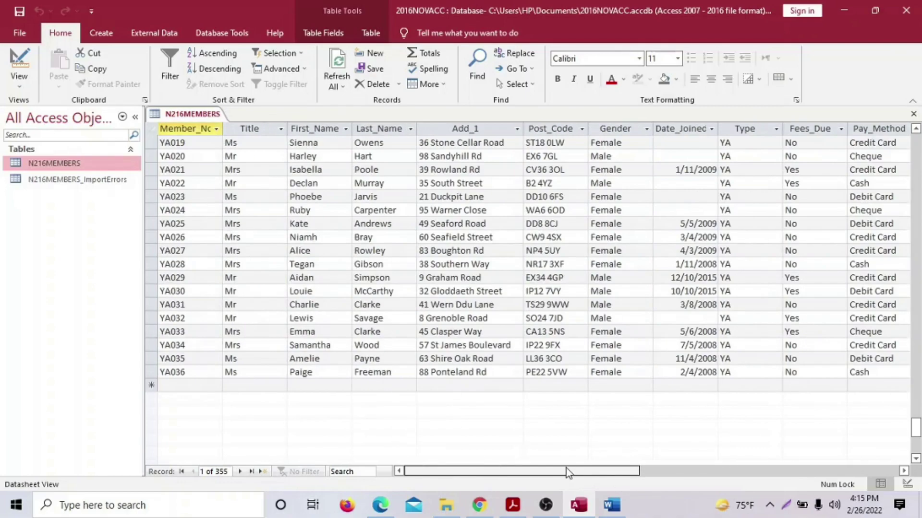
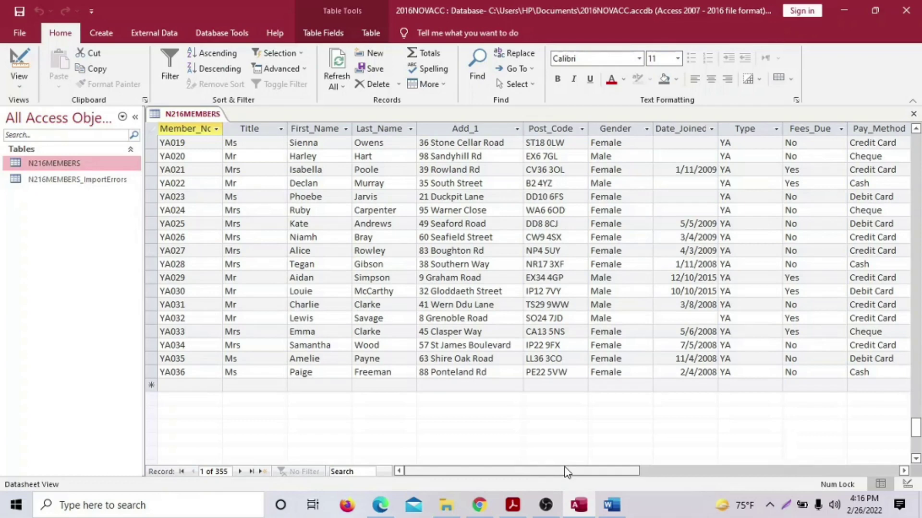
Step: Check the member number in question 22 of the exam paper and locate that member's record in the Member_No column
{"action": "left_click", "coordinate": [217, 129]}
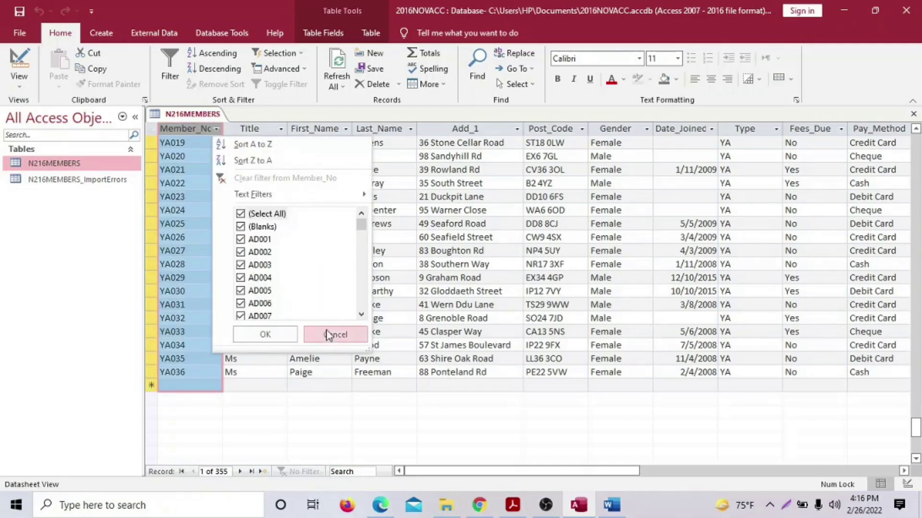
{"action": "scroll", "coordinate": [301, 284], "scroll_direction": "down", "scroll_amount": 17}
{"action": "scroll", "coordinate": [304, 283], "scroll_direction": "down", "scroll_amount": 15}
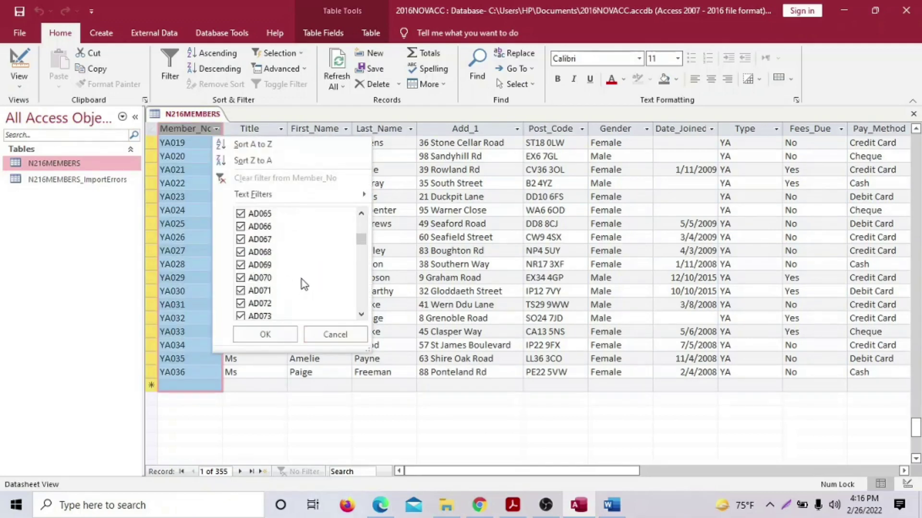
{"action": "left_click_drag", "start_coordinate": [364, 249], "coordinate": [359, 270]}
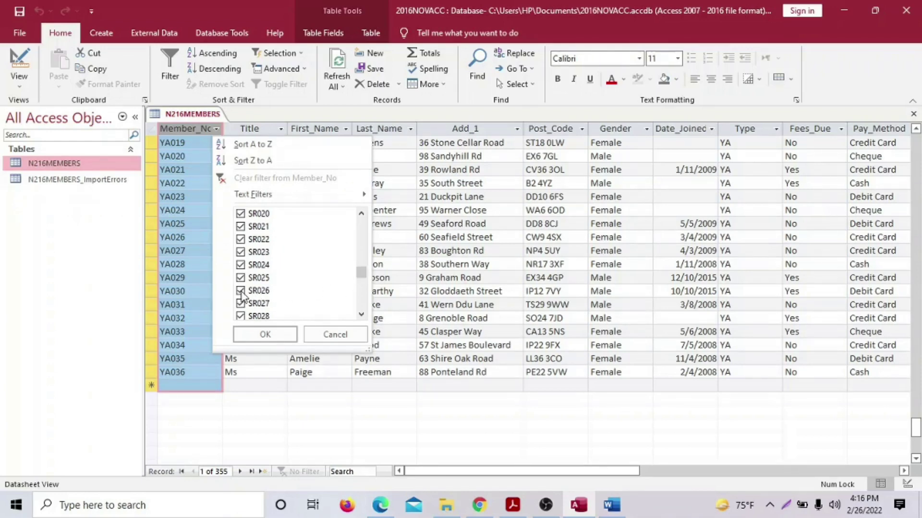
{"action": "left_click", "coordinate": [267, 334]}
{"action": "scroll", "coordinate": [195, 301], "scroll_direction": "up", "scroll_amount": 20}
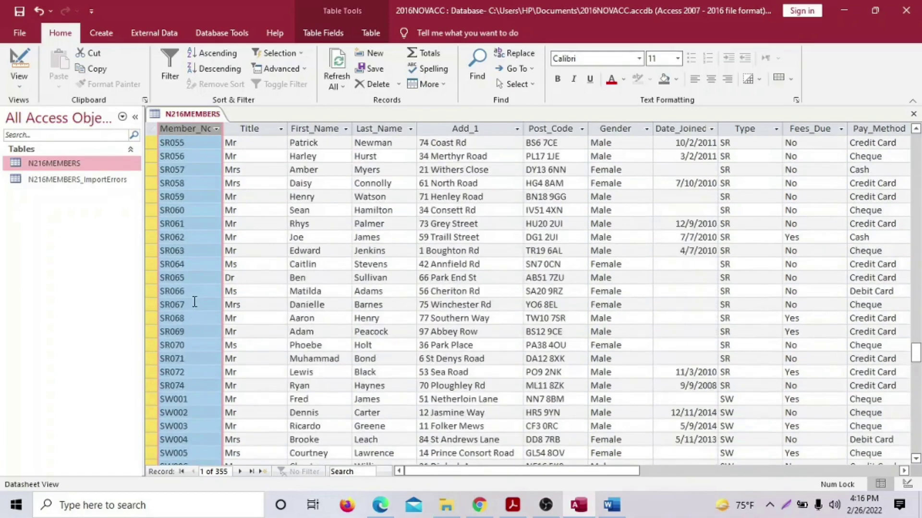
{"action": "scroll", "coordinate": [187, 225], "scroll_direction": "up", "scroll_amount": 9}
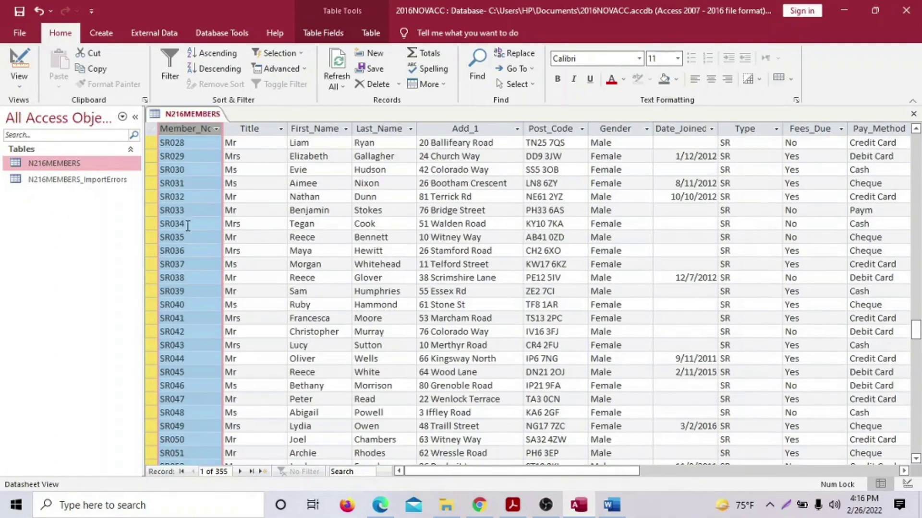
{"action": "scroll", "coordinate": [181, 230], "scroll_direction": "up", "scroll_amount": 2}
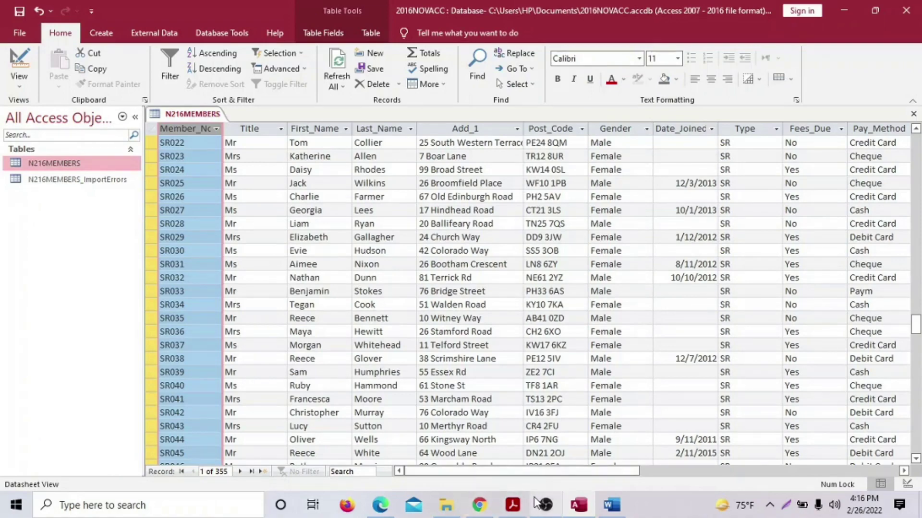
{"action": "left_click", "coordinate": [516, 507]}
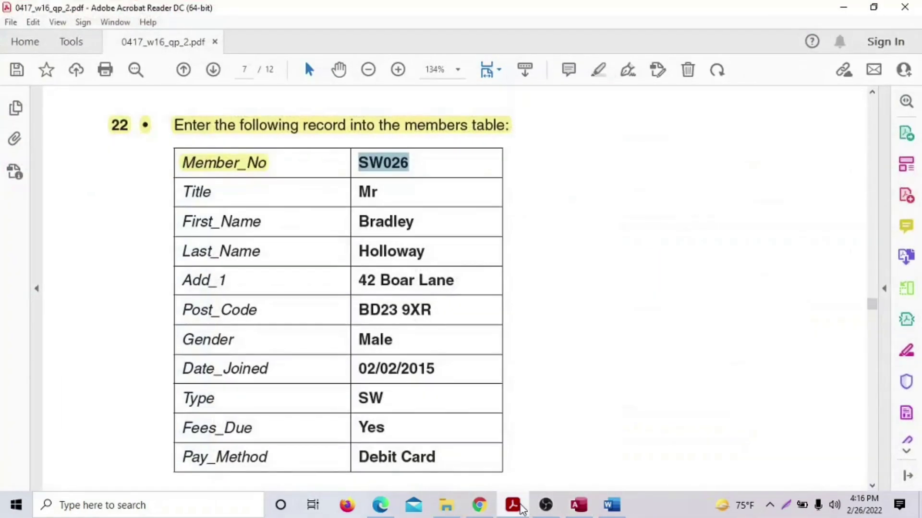
{"action": "left_click", "coordinate": [520, 507]}
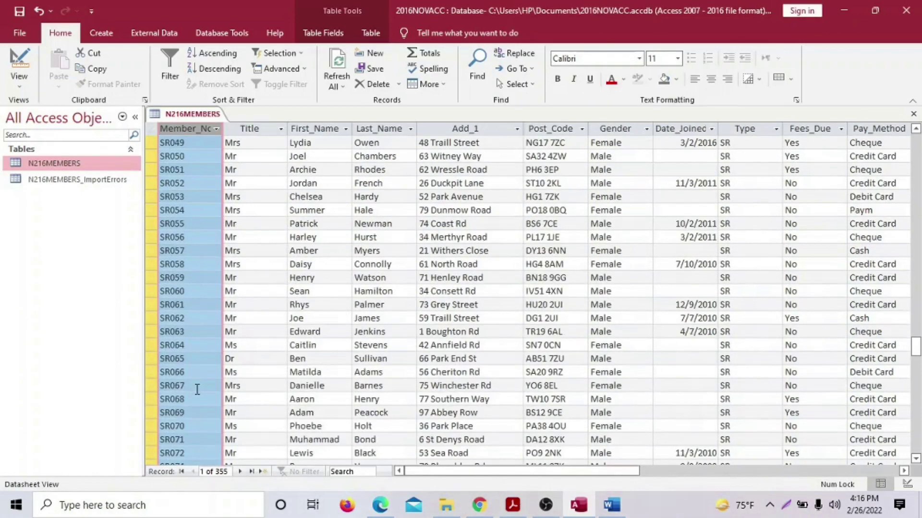
{"action": "scroll", "coordinate": [197, 389], "scroll_direction": "down", "scroll_amount": 4}
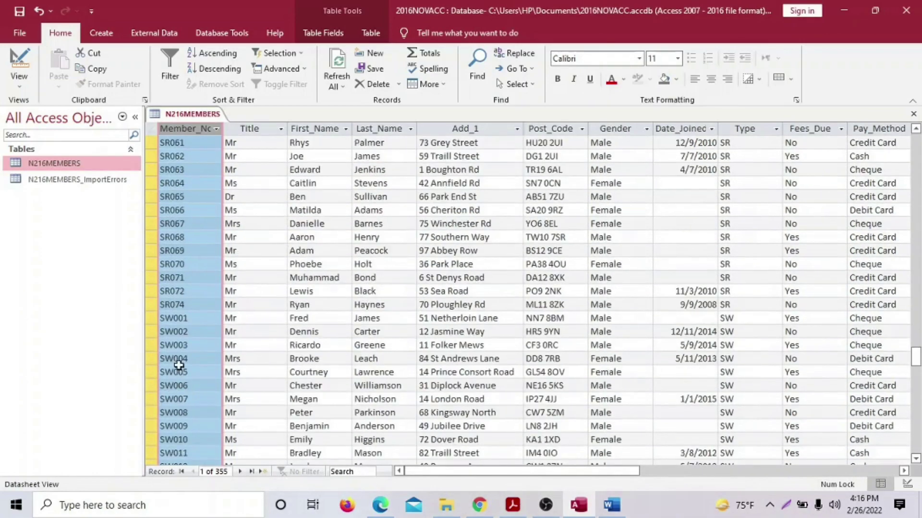
{"action": "scroll", "coordinate": [184, 414], "scroll_direction": "down", "scroll_amount": 8}
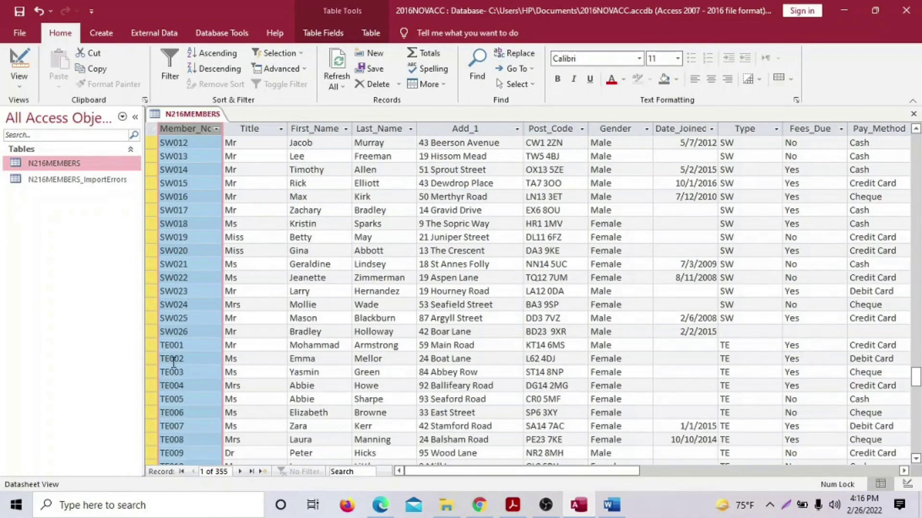
Step: Check the membership type in question 22 and enter SW in the Type field of the new member's record
{"action": "left_click", "coordinate": [188, 332]}
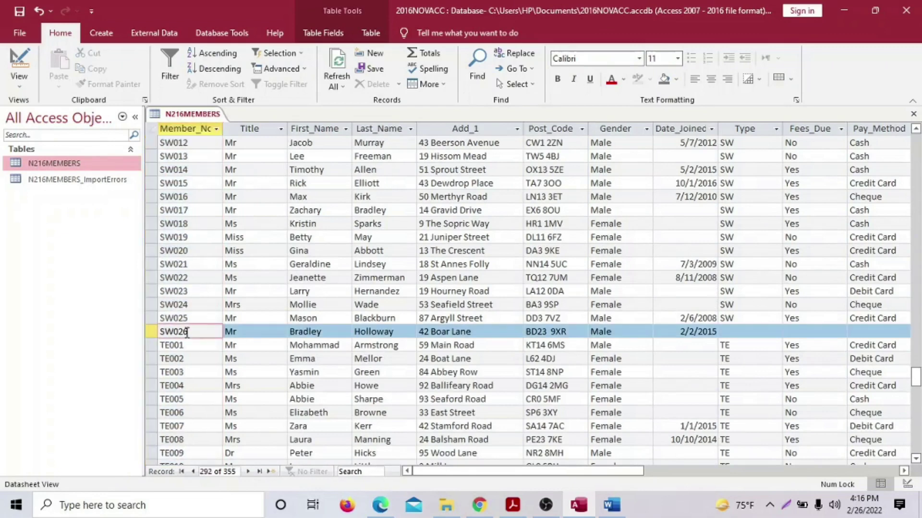
{"action": "left_click_drag", "start_coordinate": [470, 473], "coordinate": [517, 473]}
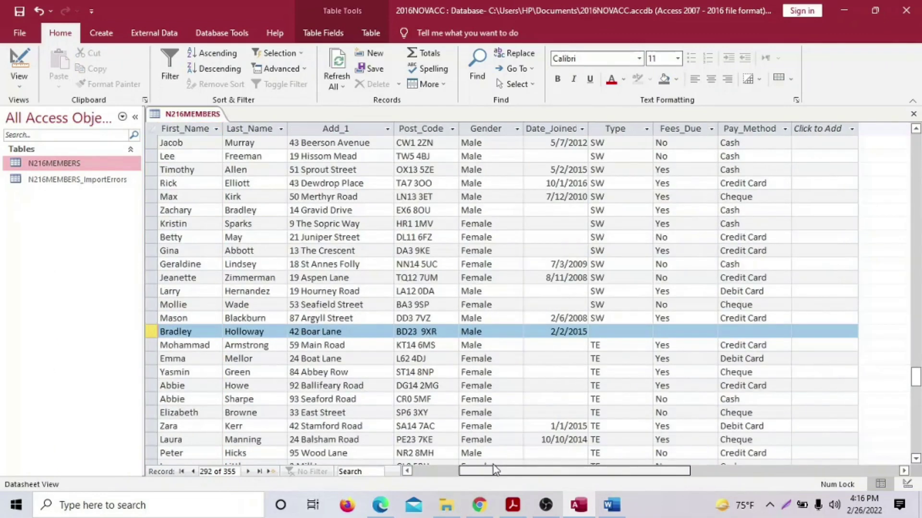
{"action": "left_click", "coordinate": [620, 332]}
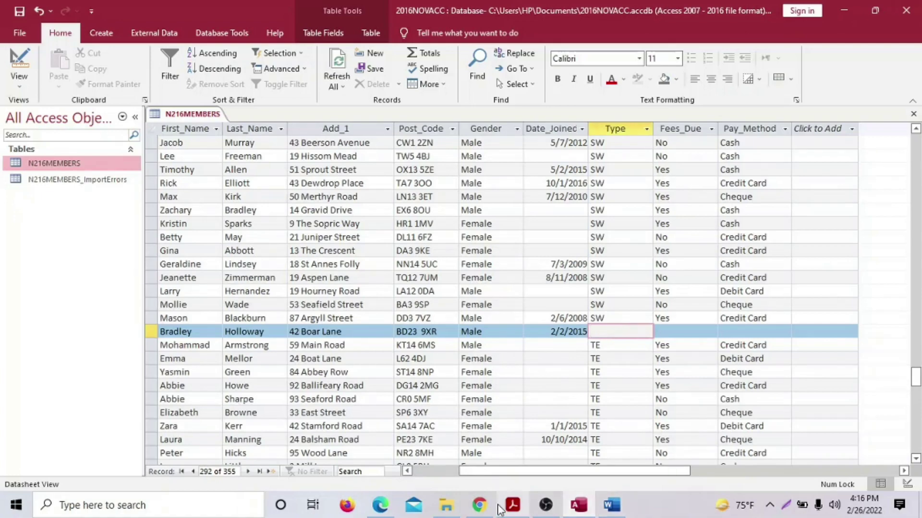
{"action": "left_click", "coordinate": [511, 505]}
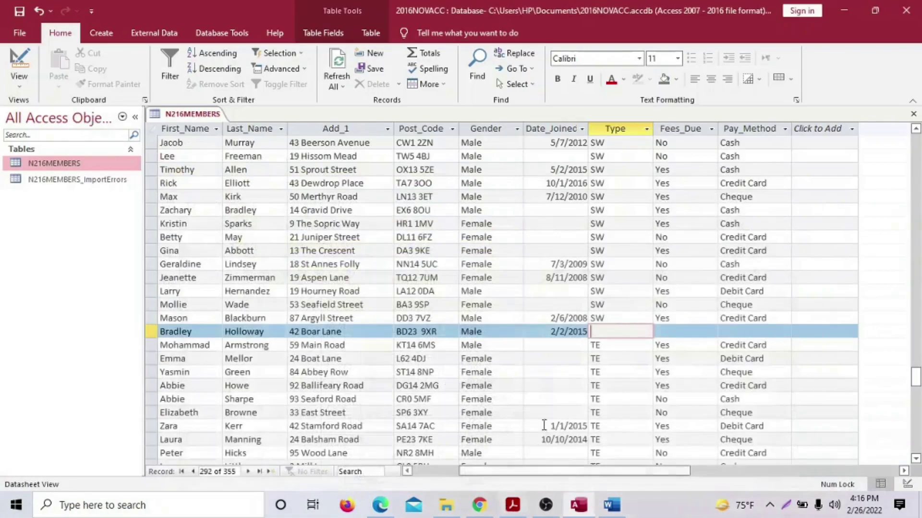
{"action": "left_click", "coordinate": [579, 505]}
{"action": "type", "text": "SW"}
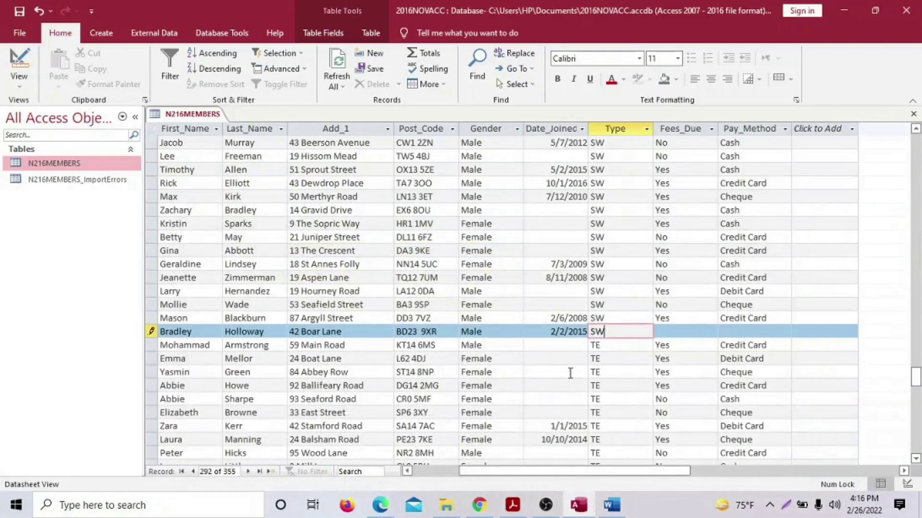
{"action": "key", "text": "Tab"}
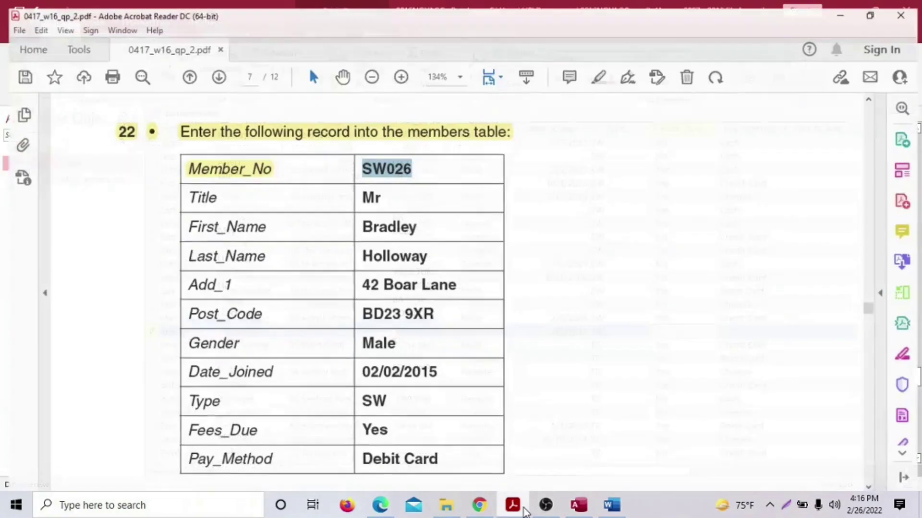
Step: Check the fees entry in question 22 and enter Yes in the new record's Fees_Due field
{"action": "left_click", "coordinate": [523, 510]}
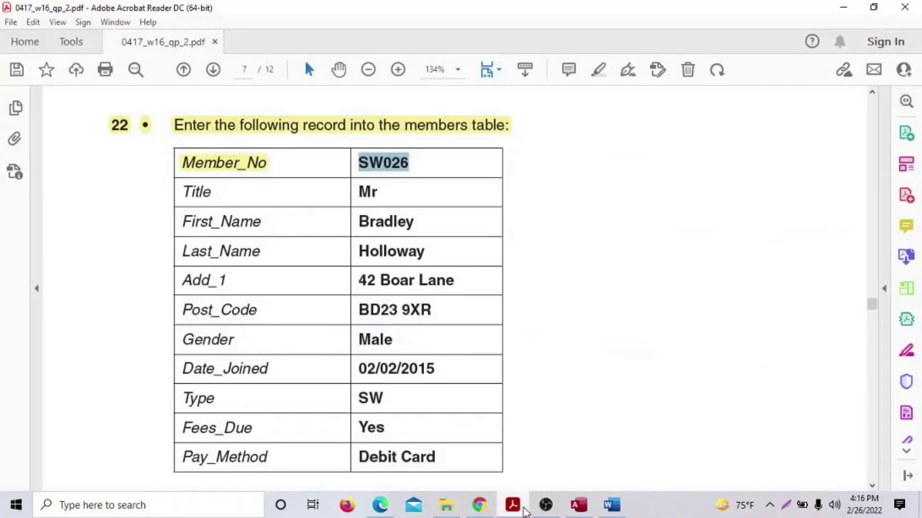
{"action": "left_click", "coordinate": [579, 505]}
{"action": "type", "text": "Yes"}
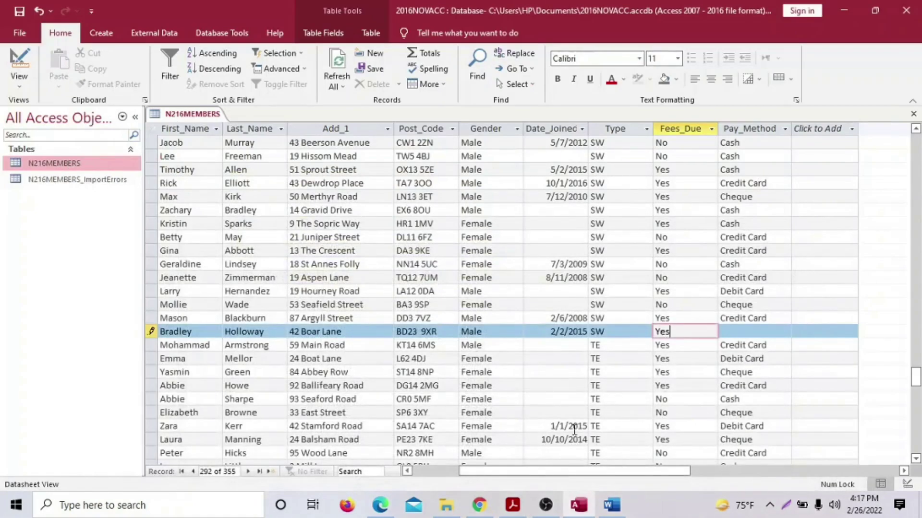
Step: Set the new member record's Pay_Method to Debit Card and save the N216MEMBERS table
{"action": "left_click", "coordinate": [767, 333]}
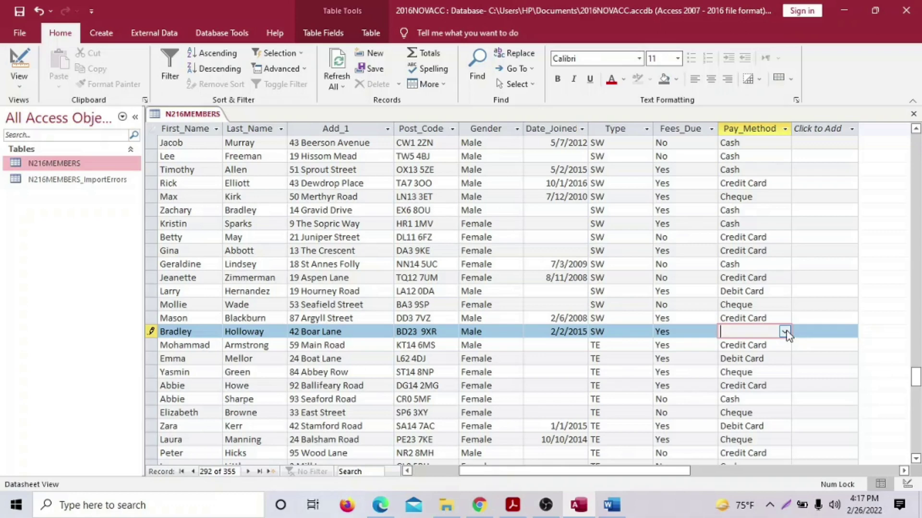
{"action": "left_click", "coordinate": [785, 332]}
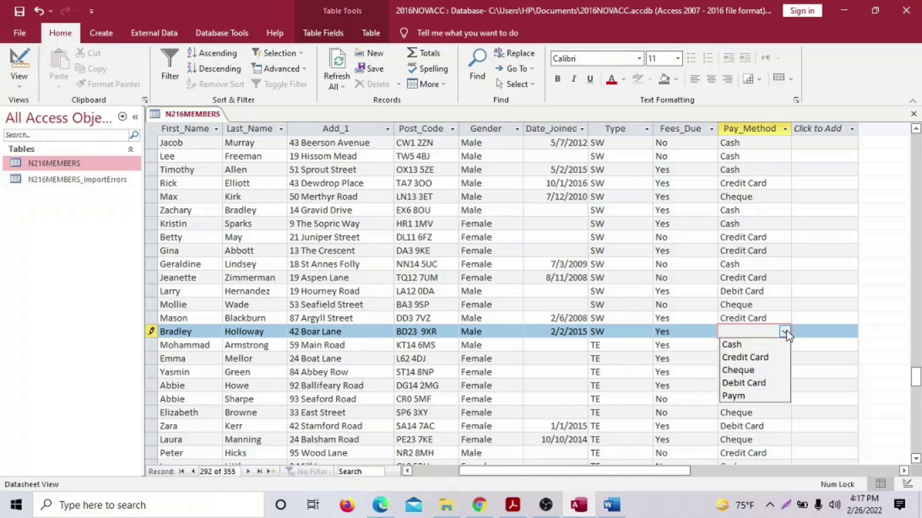
{"action": "left_click", "coordinate": [764, 383]}
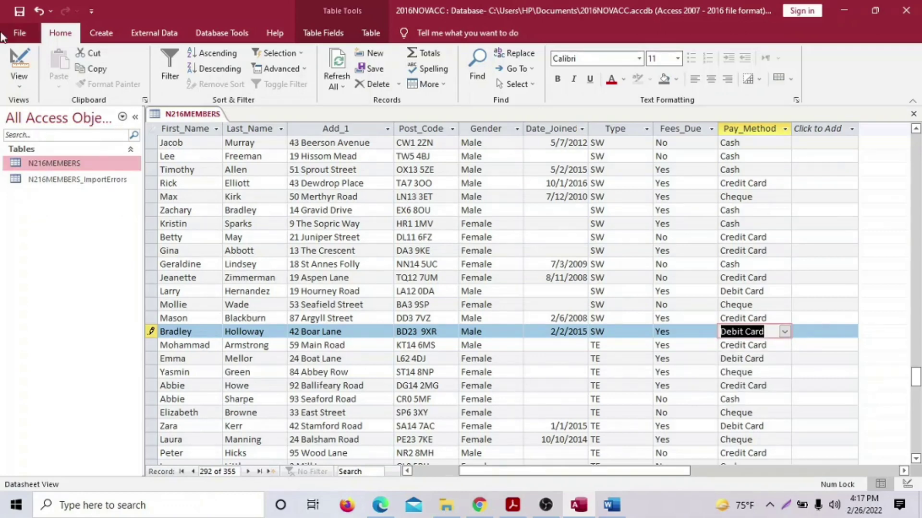
{"action": "left_click", "coordinate": [20, 11]}
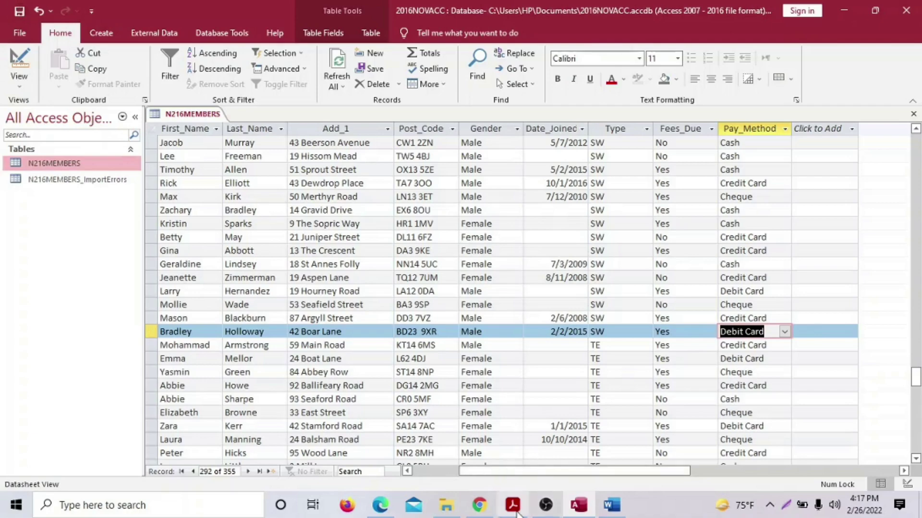
Step: Switch to the exam paper in Acrobat Reader and highlight question 22's record table down to the Pay_Method row
{"action": "left_click", "coordinate": [514, 509]}
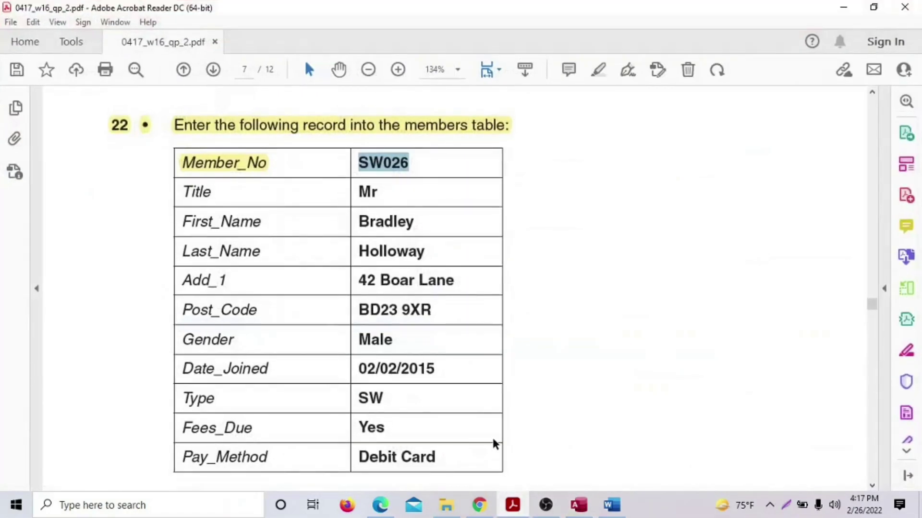
{"action": "scroll", "coordinate": [495, 442], "scroll_direction": "down", "scroll_amount": 3}
{"action": "scroll", "coordinate": [492, 434], "scroll_direction": "up", "scroll_amount": 3}
{"action": "left_click_drag", "start_coordinate": [169, 212], "coordinate": [440, 265]}
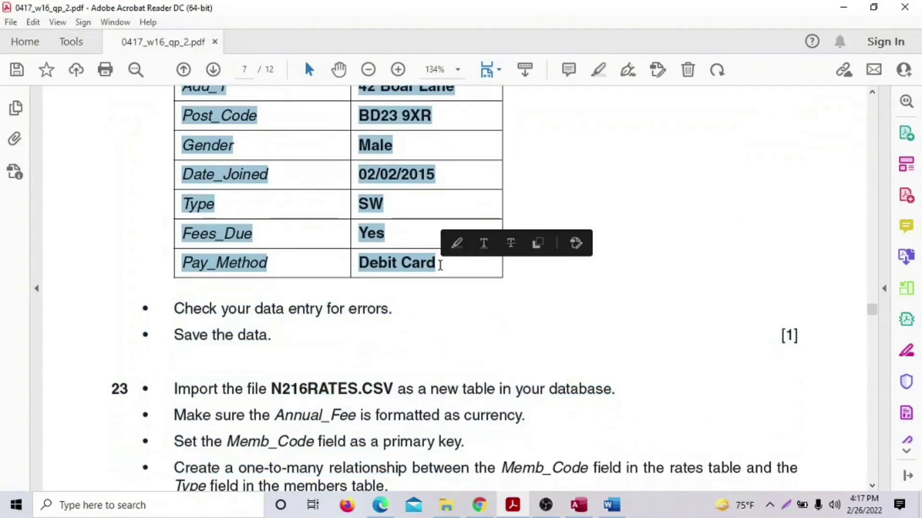
{"action": "left_click", "coordinate": [457, 244]}
Step: Read question 23 of the exam paper, noting the requirements for the N216RATES import, Annual_Fee format and Memb_Code field
{"action": "scroll", "coordinate": [450, 265], "scroll_direction": "down", "scroll_amount": 2}
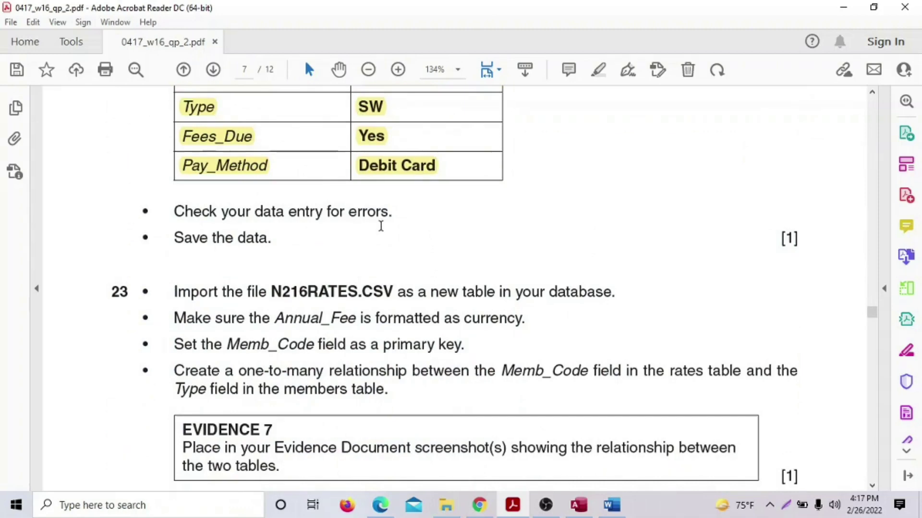
{"action": "scroll", "coordinate": [226, 237], "scroll_direction": "down", "scroll_amount": 1}
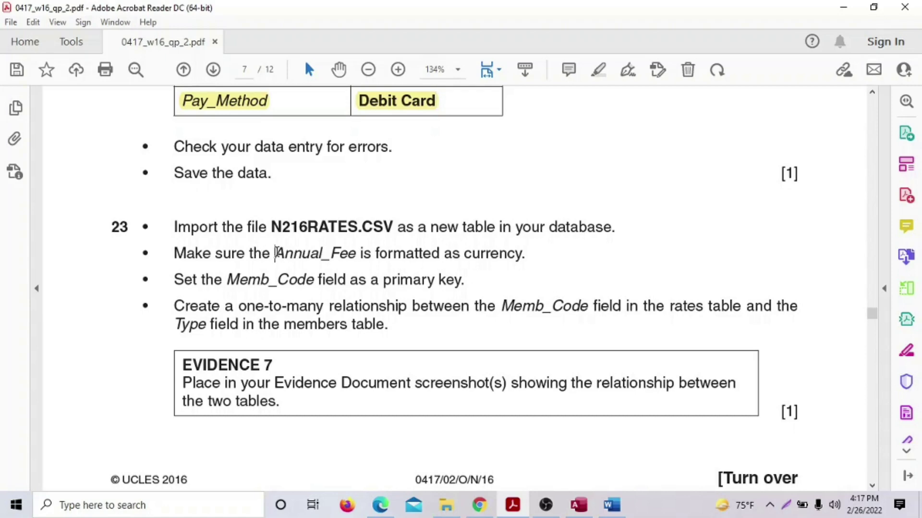
{"action": "left_click_drag", "start_coordinate": [276, 253], "coordinate": [356, 253]}
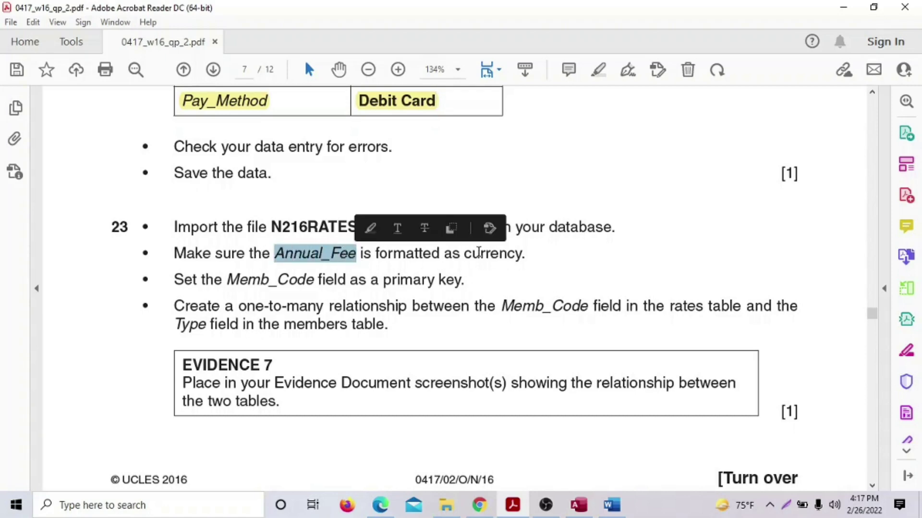
{"action": "left_click_drag", "start_coordinate": [473, 253], "coordinate": [523, 255]}
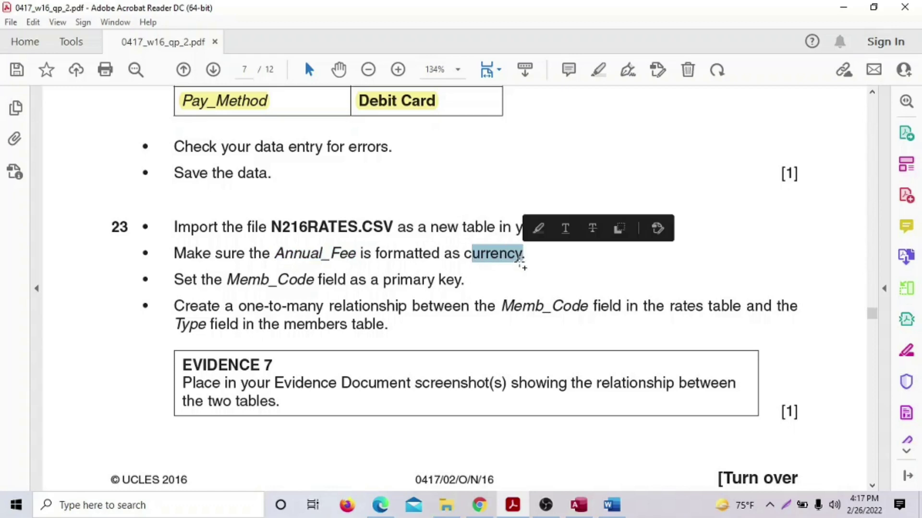
{"action": "left_click_drag", "start_coordinate": [239, 279], "coordinate": [288, 280]}
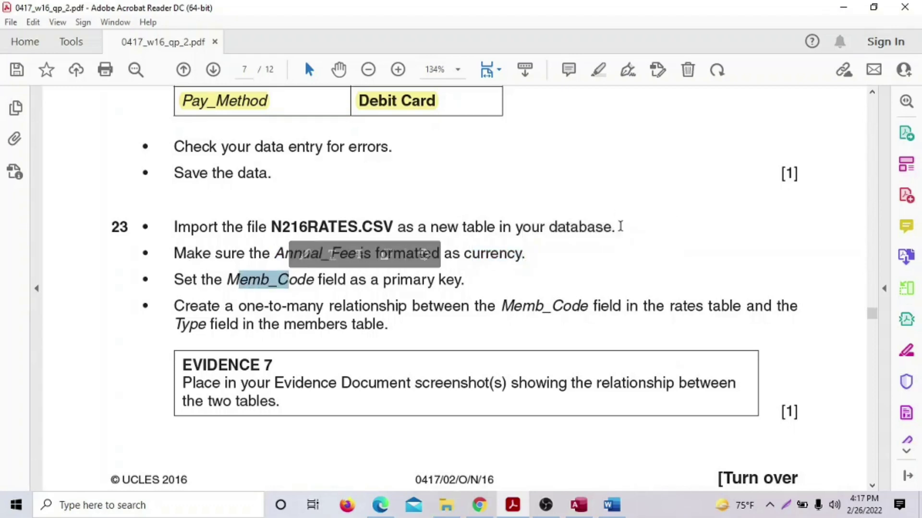
Step: Return to Access, close N216MEMBERS and start a text file import of N216RATES.csv into a new table
{"action": "left_click", "coordinate": [579, 505]}
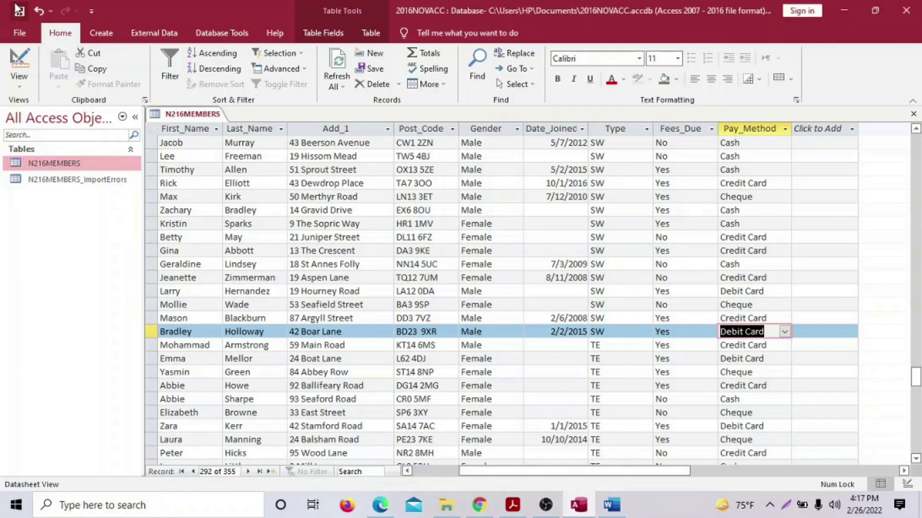
{"action": "left_click", "coordinate": [913, 114]}
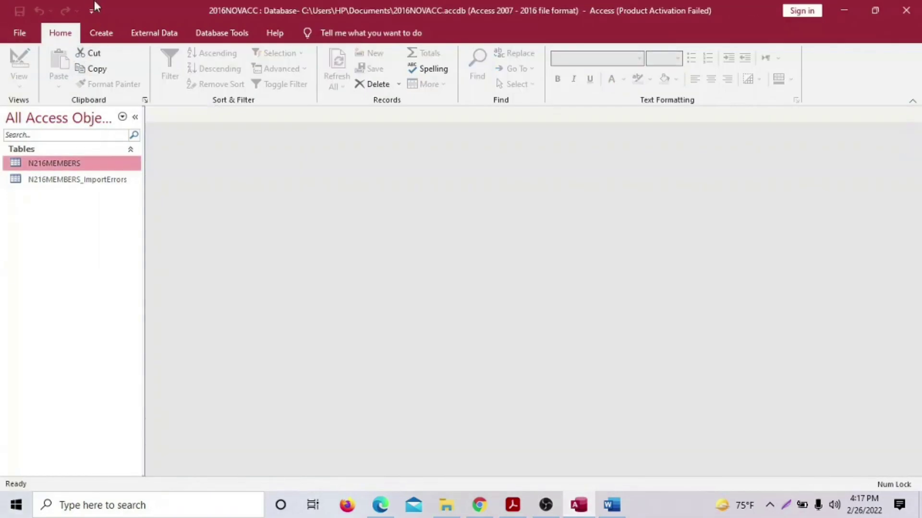
{"action": "left_click", "coordinate": [144, 34]}
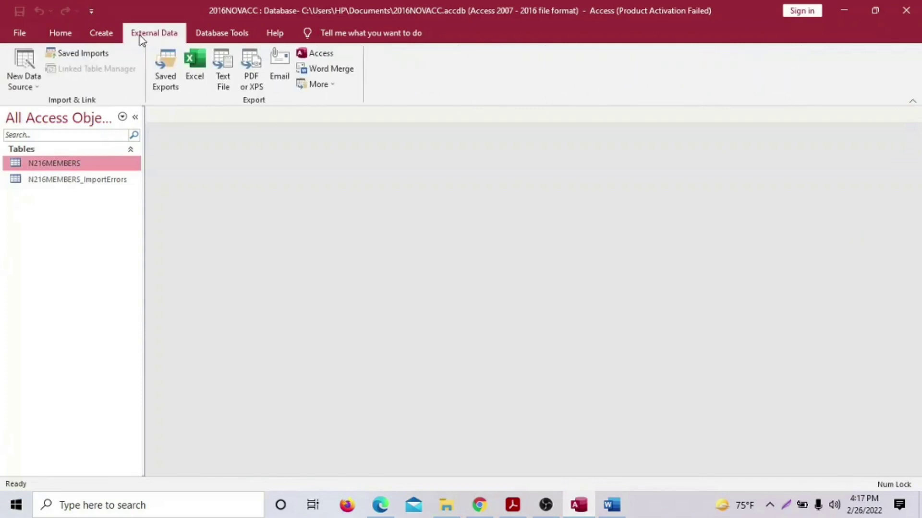
{"action": "left_click", "coordinate": [31, 86]}
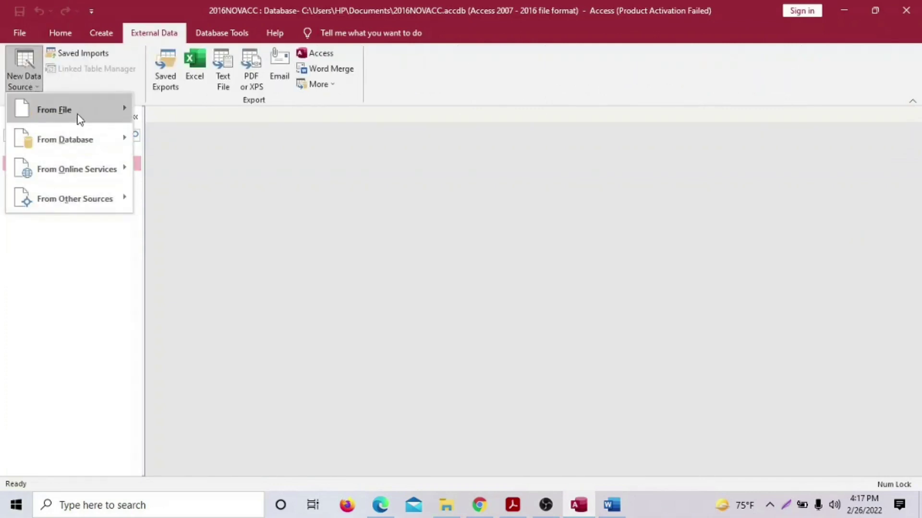
{"action": "mouse_move", "coordinate": [78, 117]}
{"action": "left_click", "coordinate": [189, 200]}
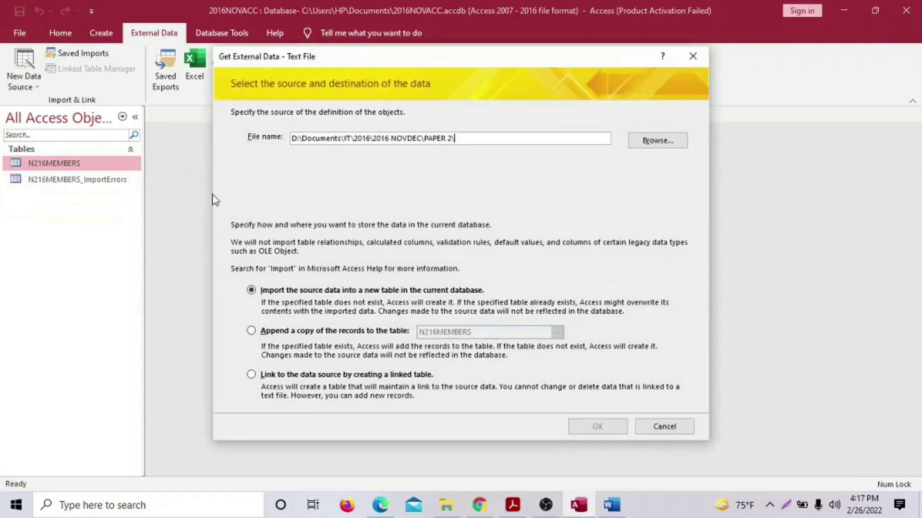
{"action": "left_click", "coordinate": [658, 142]}
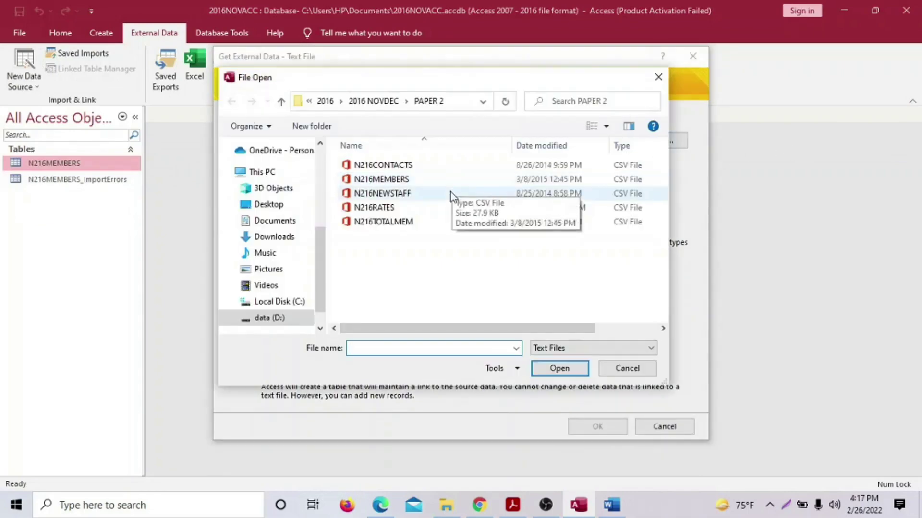
{"action": "left_click", "coordinate": [363, 212]}
{"action": "double_click", "coordinate": [364, 211]}
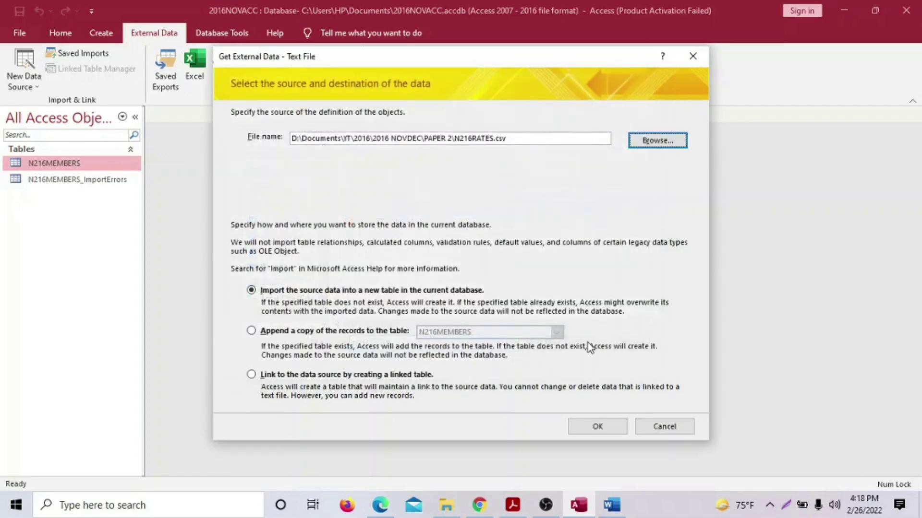
{"action": "left_click", "coordinate": [608, 424]}
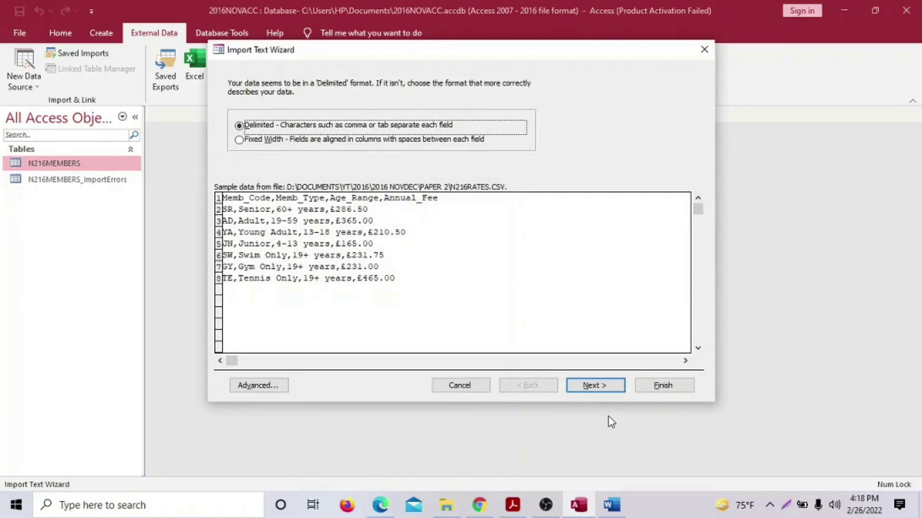
Step: Import the rates data as comma-delimited and use the first row as field names
{"action": "left_click", "coordinate": [601, 391]}
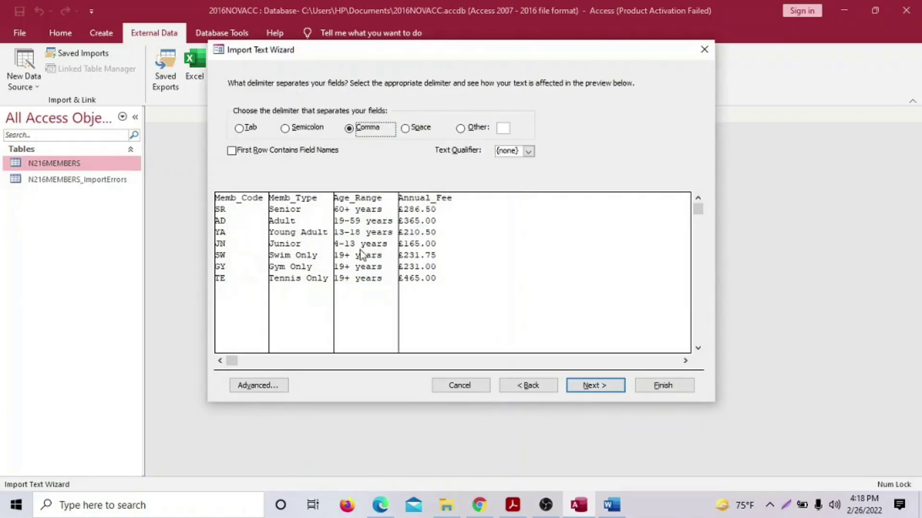
{"action": "left_click", "coordinate": [232, 150]}
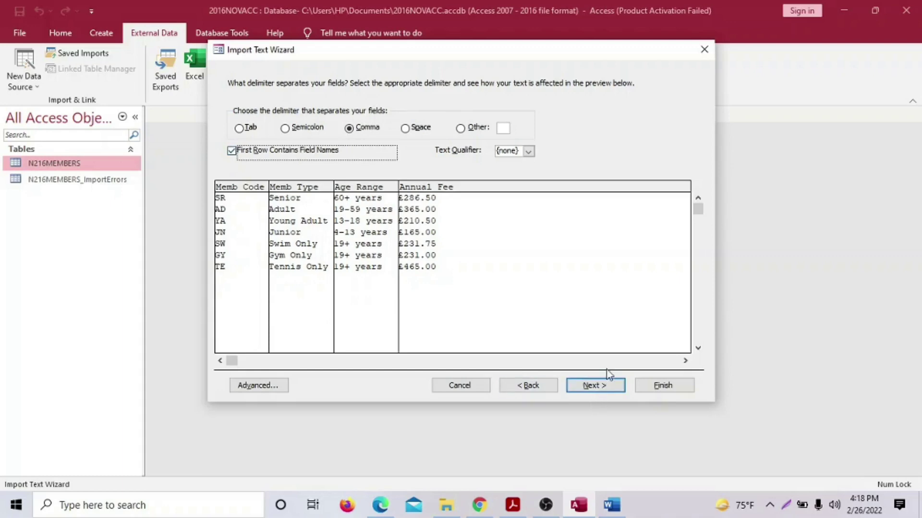
{"action": "left_click", "coordinate": [594, 384]}
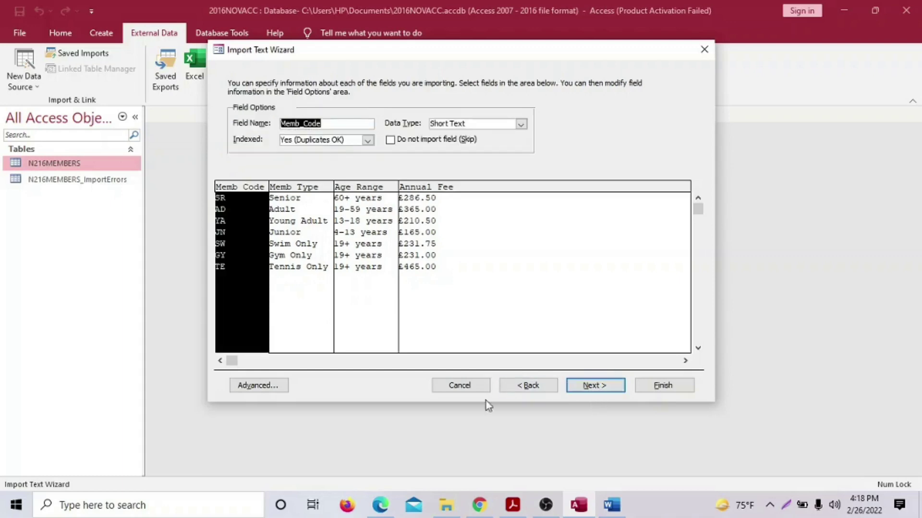
Step: Set the Annual_Fee field's data type to Currency in the N216RATES import specification
{"action": "left_click", "coordinate": [248, 386]}
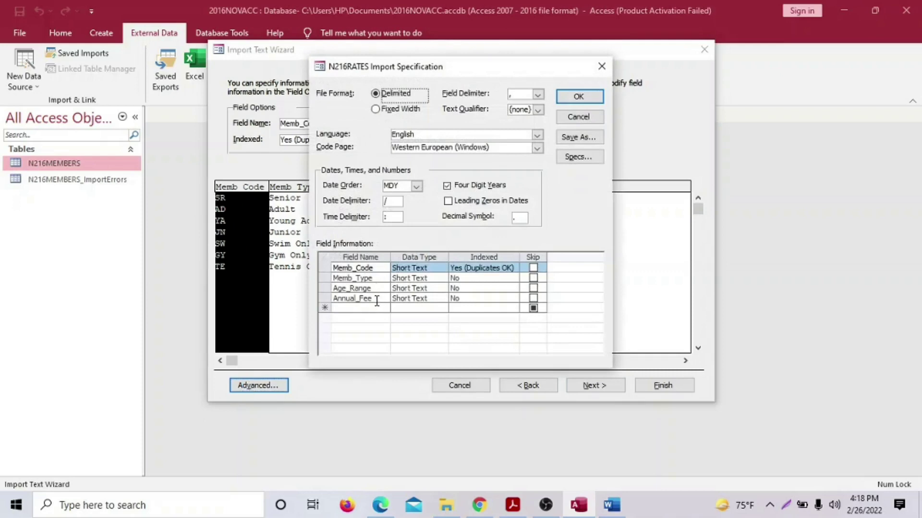
{"action": "left_click", "coordinate": [411, 299]}
{"action": "left_click", "coordinate": [441, 298]}
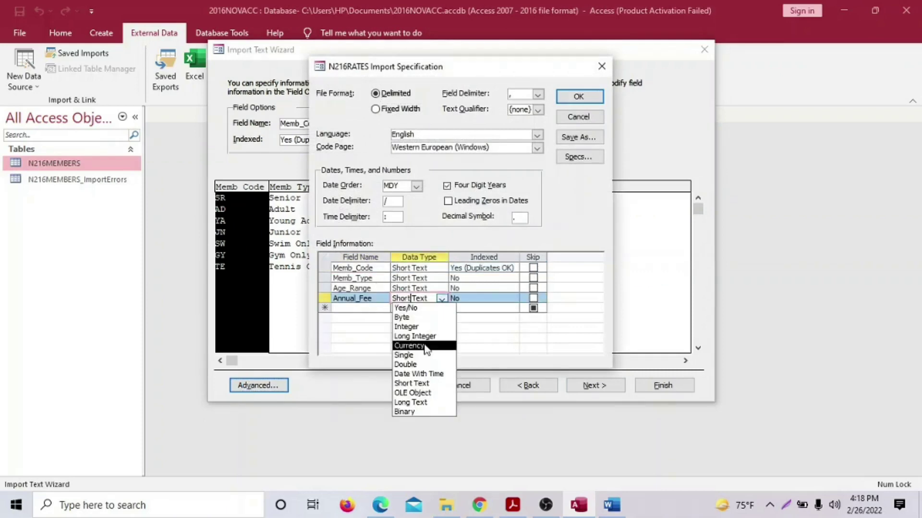
{"action": "left_click", "coordinate": [429, 345]}
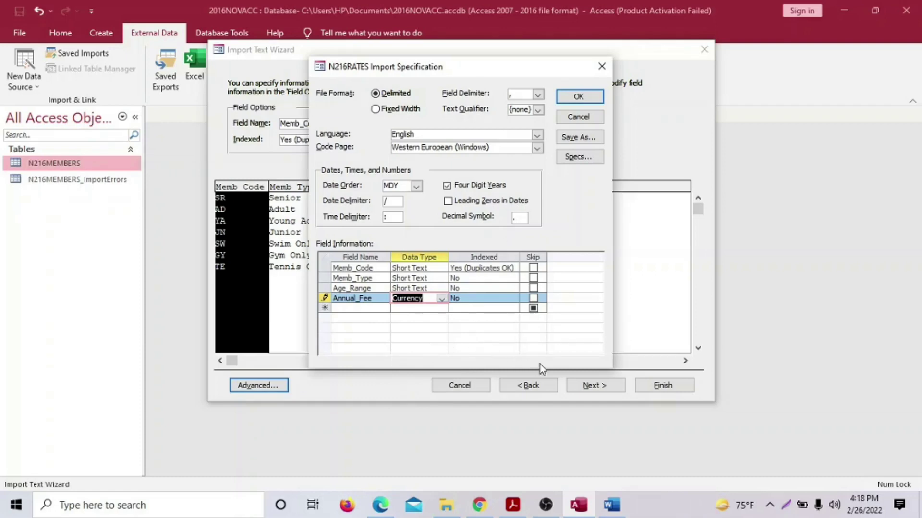
{"action": "left_click", "coordinate": [578, 96]}
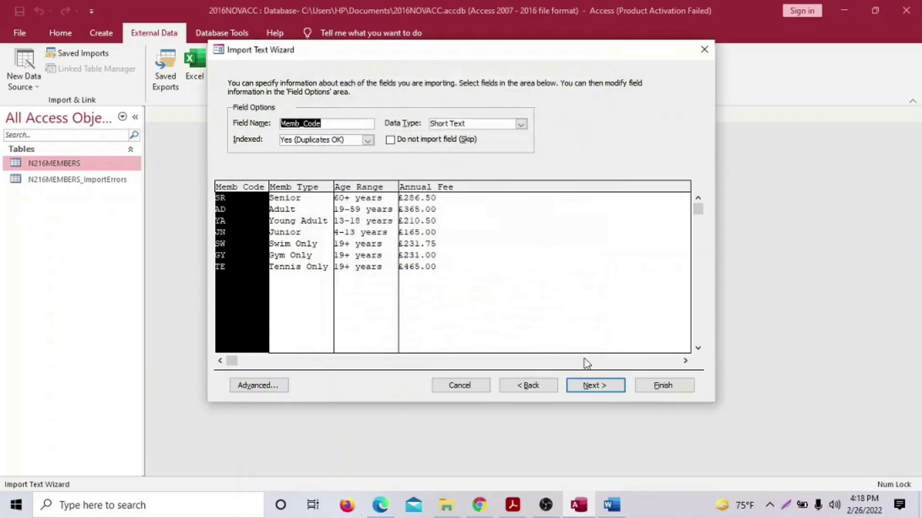
Step: Choose Memb_Code as the new table's own primary key, checking the field against the exam paper
{"action": "left_click", "coordinate": [595, 385]}
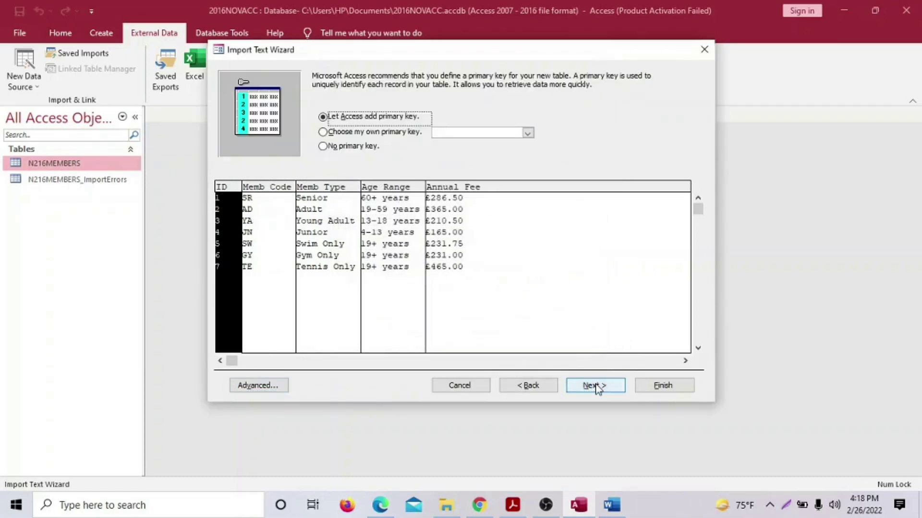
{"action": "left_click", "coordinate": [323, 133]}
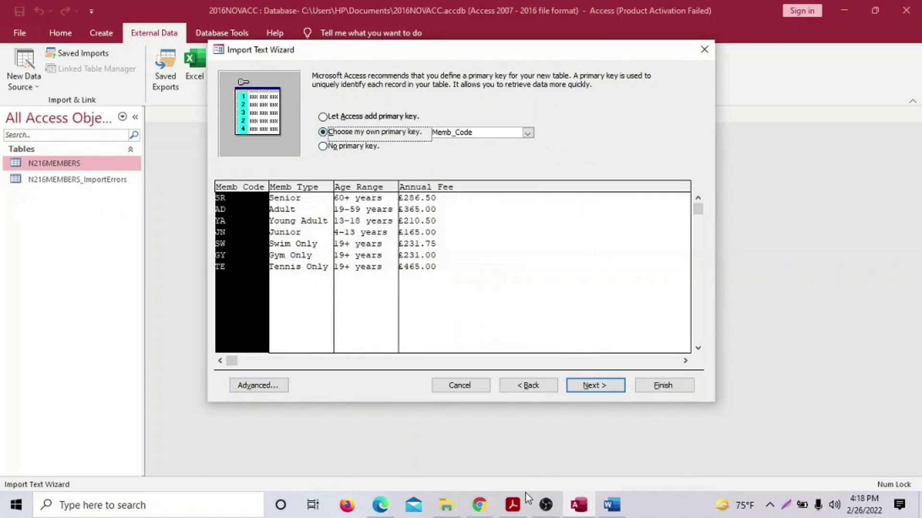
{"action": "left_click", "coordinate": [516, 504]}
{"action": "left_click", "coordinate": [521, 506]}
Step: Finish the import to table N216RATES without saving the import steps, and open the new table
{"action": "left_click", "coordinate": [588, 385]}
{"action": "left_click", "coordinate": [645, 385]}
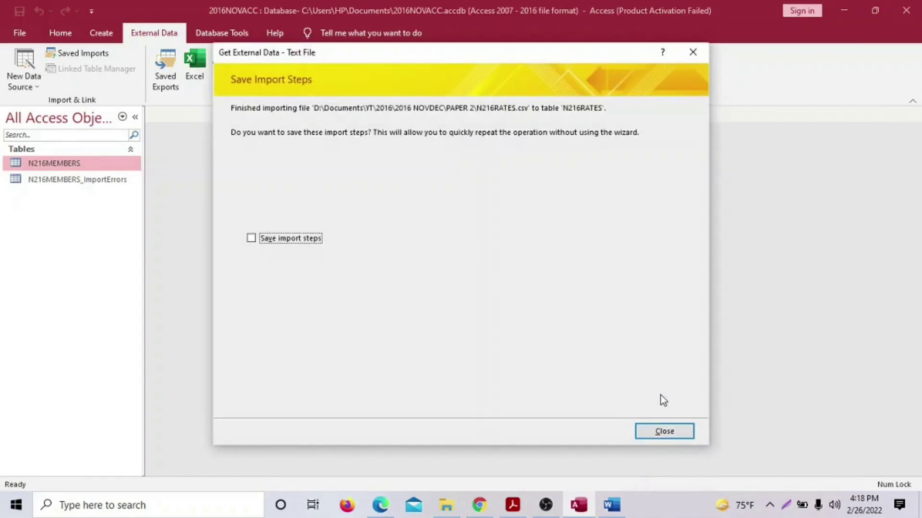
{"action": "left_click", "coordinate": [659, 430]}
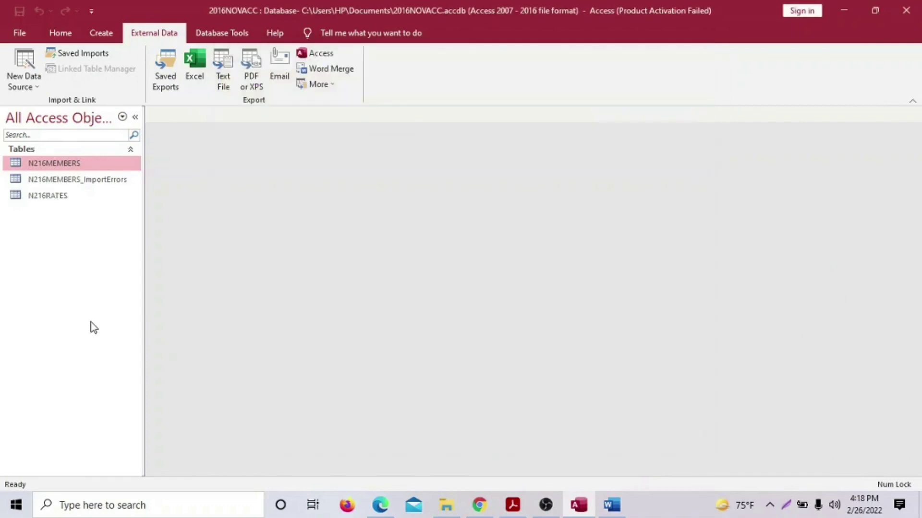
{"action": "double_click", "coordinate": [52, 195]}
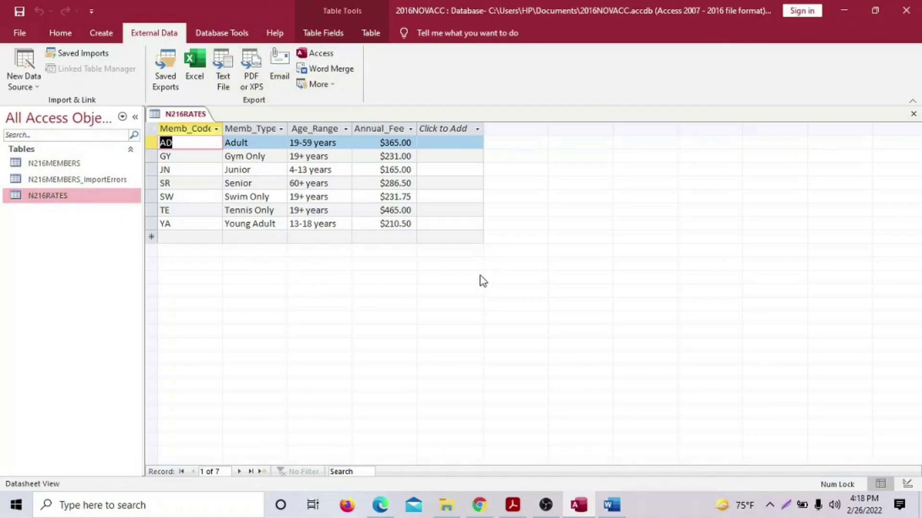
Step: Highlight the first three points of question 23 in the exam paper and check which fields the one-to-many relationship needs
{"action": "left_click", "coordinate": [513, 505]}
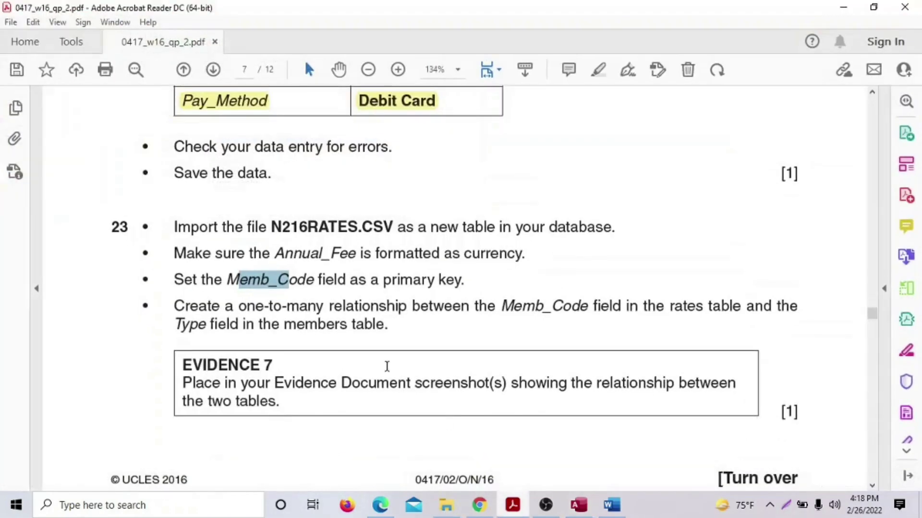
{"action": "left_click_drag", "start_coordinate": [117, 223], "coordinate": [462, 281]}
{"action": "left_click", "coordinate": [469, 257]}
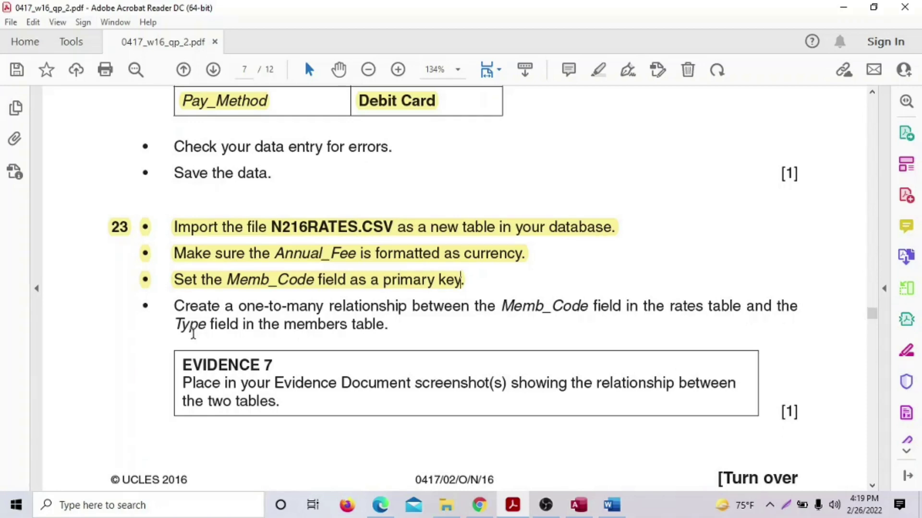
{"action": "left_click", "coordinate": [497, 306]}
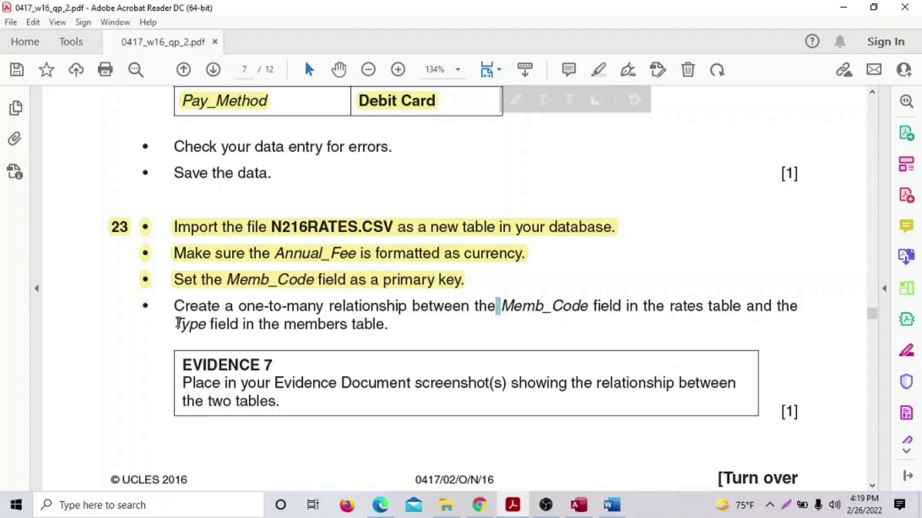
{"action": "left_click_drag", "start_coordinate": [178, 324], "coordinate": [196, 325]}
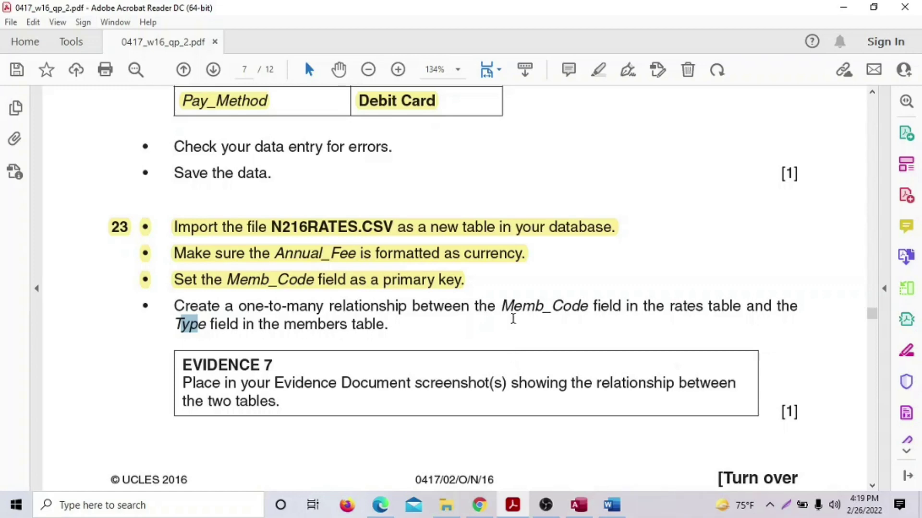
Step: Compare the Memb_Code and Type fields named in question 23's one-to-many relationship instruction in the exam paper
{"action": "left_click_drag", "start_coordinate": [501, 306], "coordinate": [583, 306]}
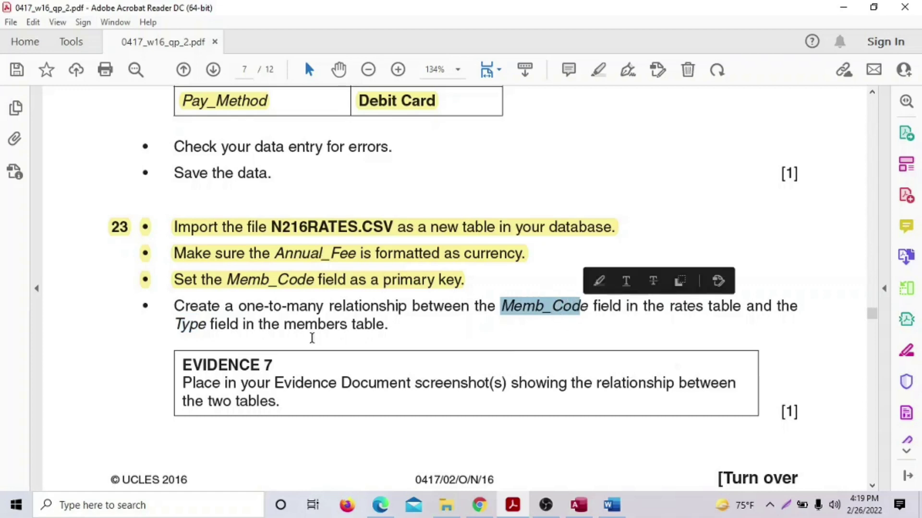
{"action": "left_click_drag", "start_coordinate": [174, 324], "coordinate": [207, 326]}
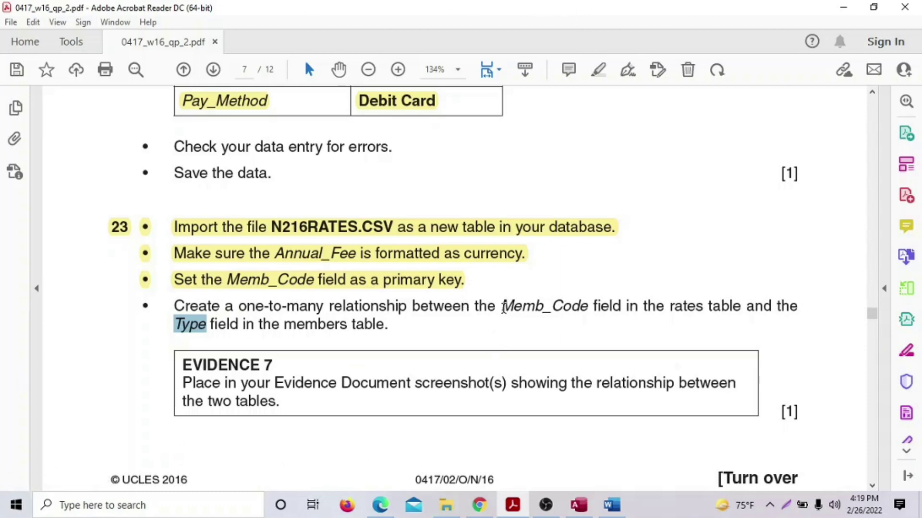
{"action": "left_click_drag", "start_coordinate": [501, 306], "coordinate": [547, 307]}
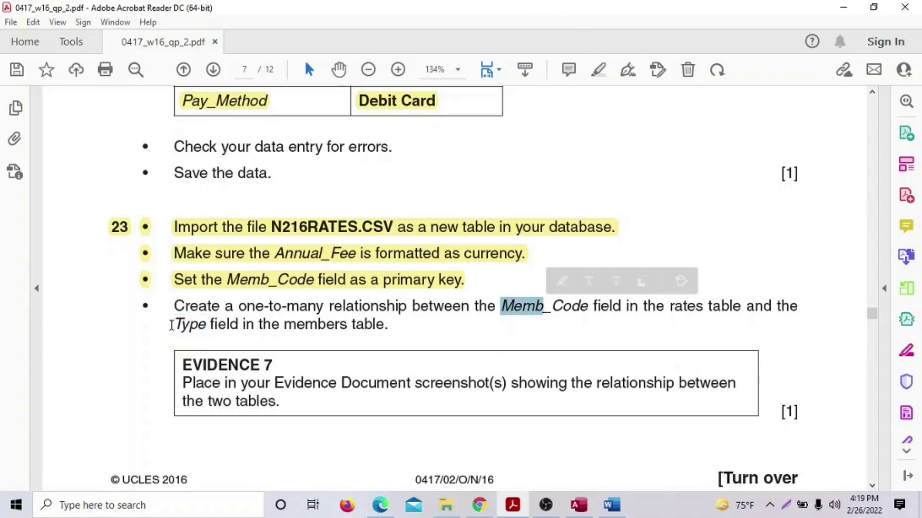
{"action": "left_click_drag", "start_coordinate": [174, 324], "coordinate": [194, 326]}
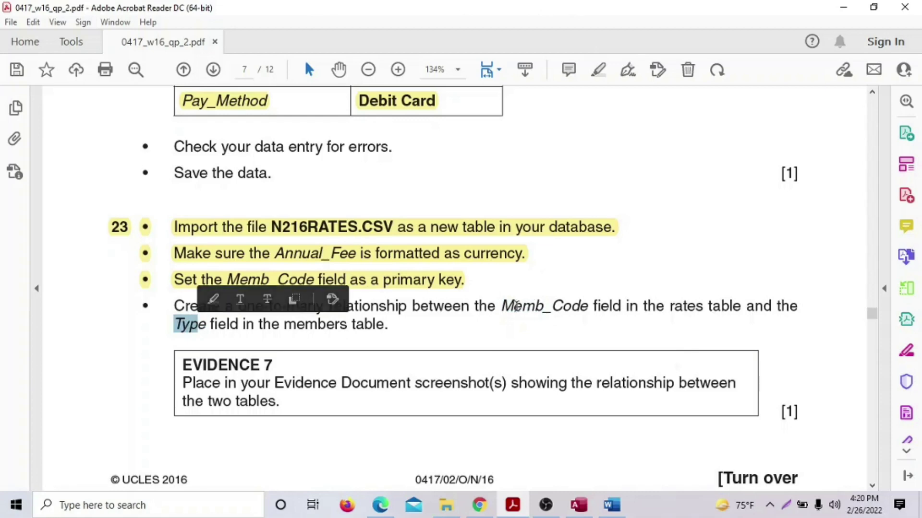
{"action": "left_click_drag", "start_coordinate": [501, 306], "coordinate": [579, 308]}
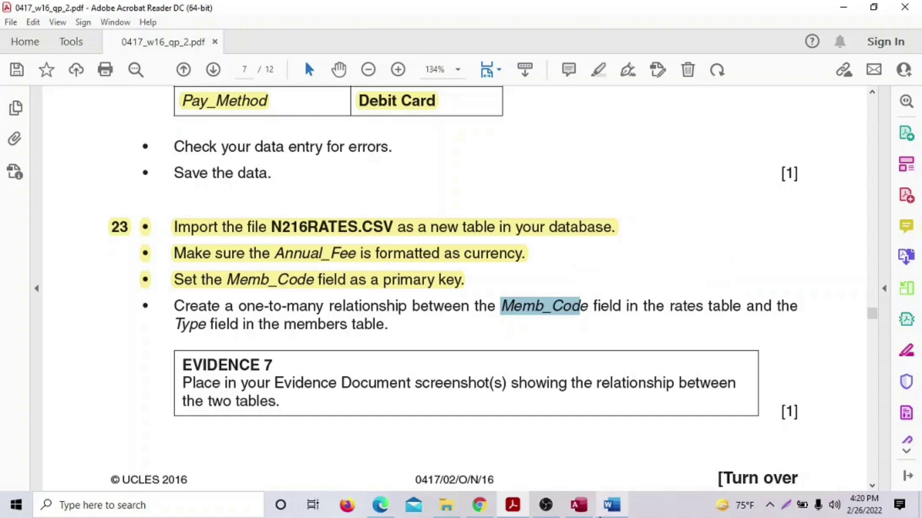
Step: Switch to Access and widen the Memb_Code column of the N216RATES table to fit its heading
{"action": "left_click", "coordinate": [578, 505]}
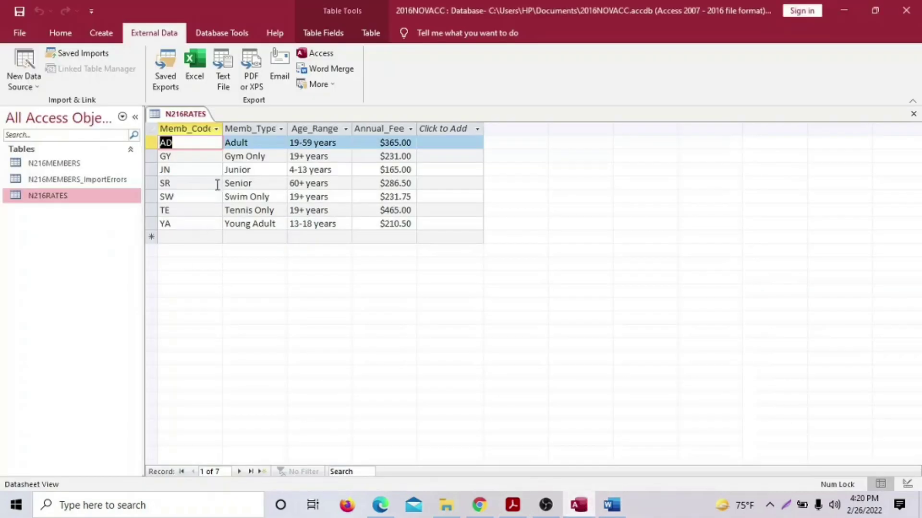
{"action": "left_click", "coordinate": [192, 129]}
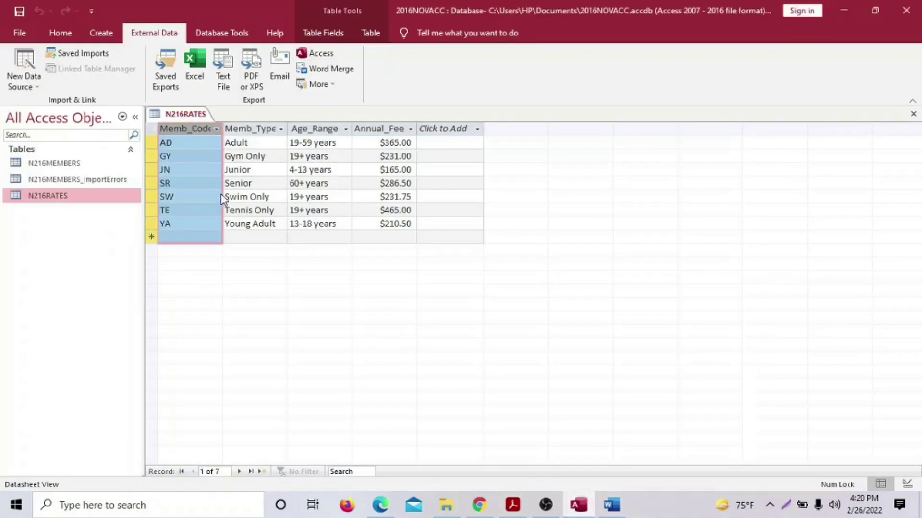
{"action": "left_click_drag", "start_coordinate": [223, 128], "coordinate": [229, 129]}
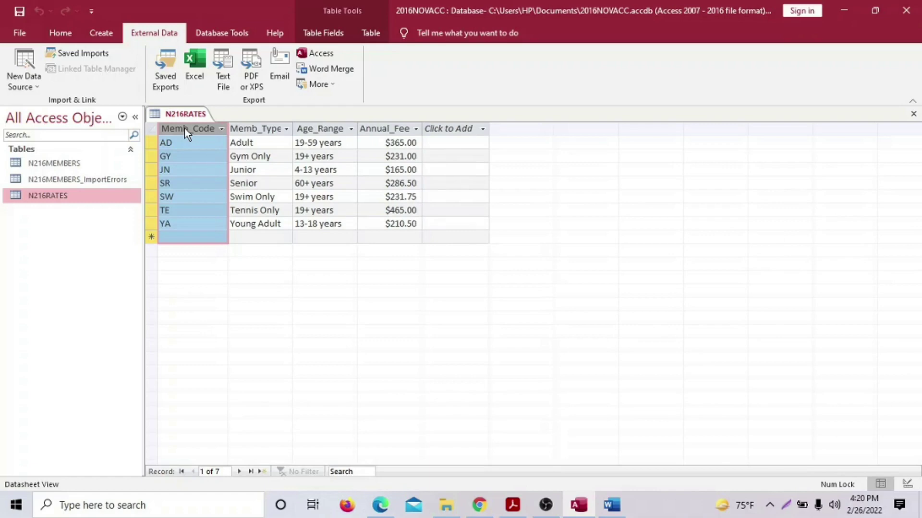
Step: Examine the AD record across its fields and the Memb_Code column in the N216RATES table
{"action": "left_click", "coordinate": [180, 144]}
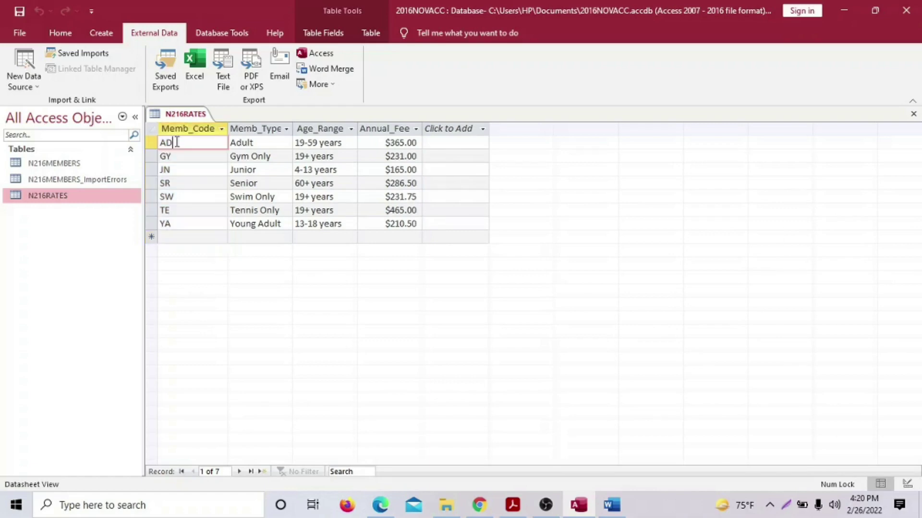
{"action": "left_click", "coordinate": [153, 143]}
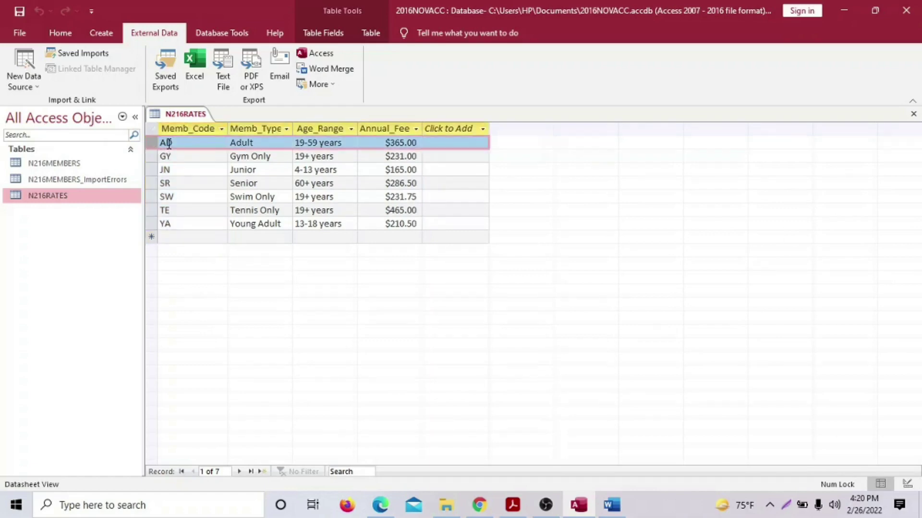
{"action": "left_click_drag", "start_coordinate": [225, 142], "coordinate": [404, 142]}
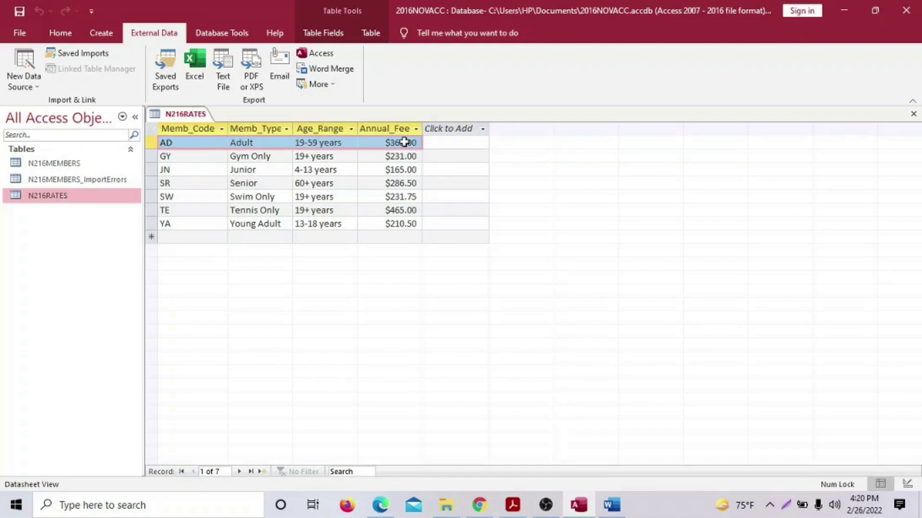
{"action": "left_click", "coordinate": [181, 127]}
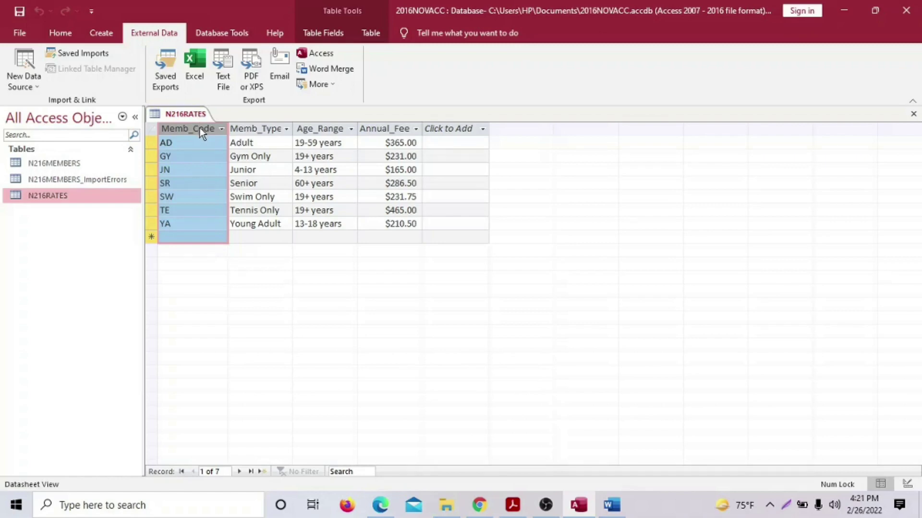
Step: Open the N216MEMBERS table and look through the codes in its Type column across the records
{"action": "left_click", "coordinate": [55, 163]}
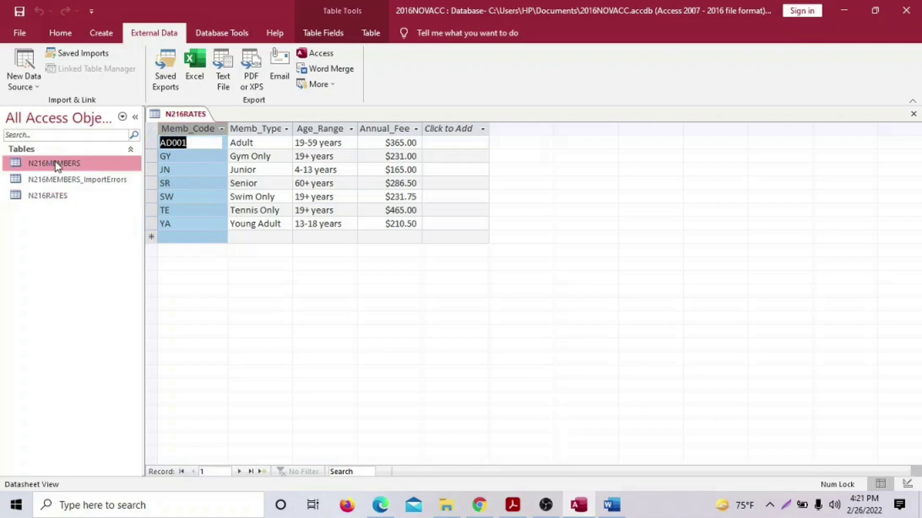
{"action": "double_click", "coordinate": [54, 163]}
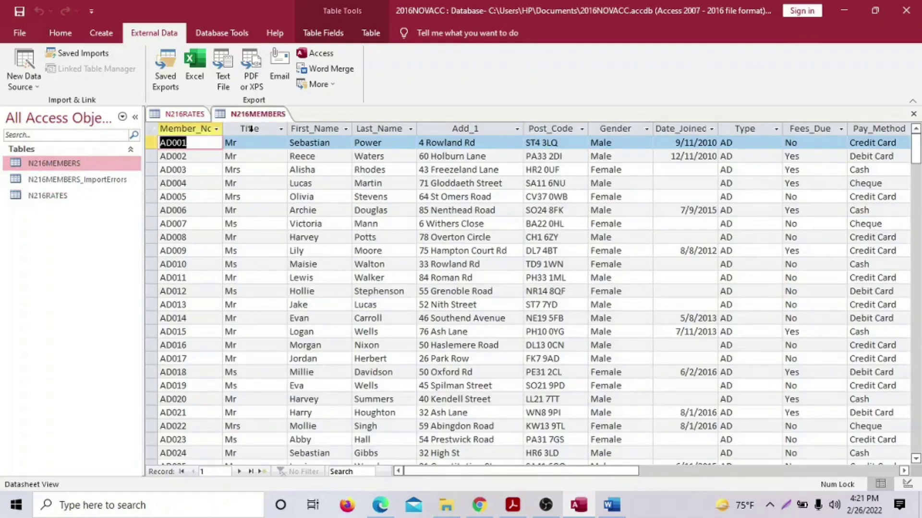
{"action": "left_click", "coordinate": [745, 129]}
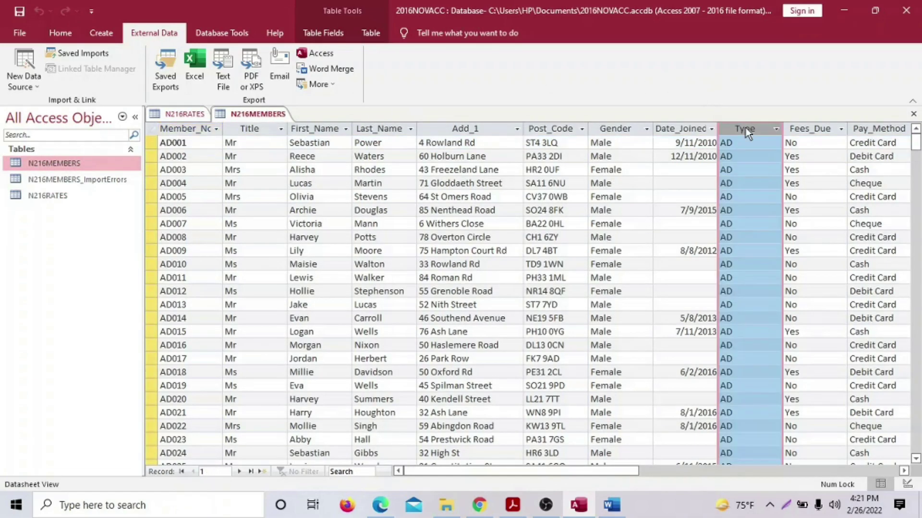
{"action": "scroll", "coordinate": [743, 279], "scroll_direction": "down", "scroll_amount": 1}
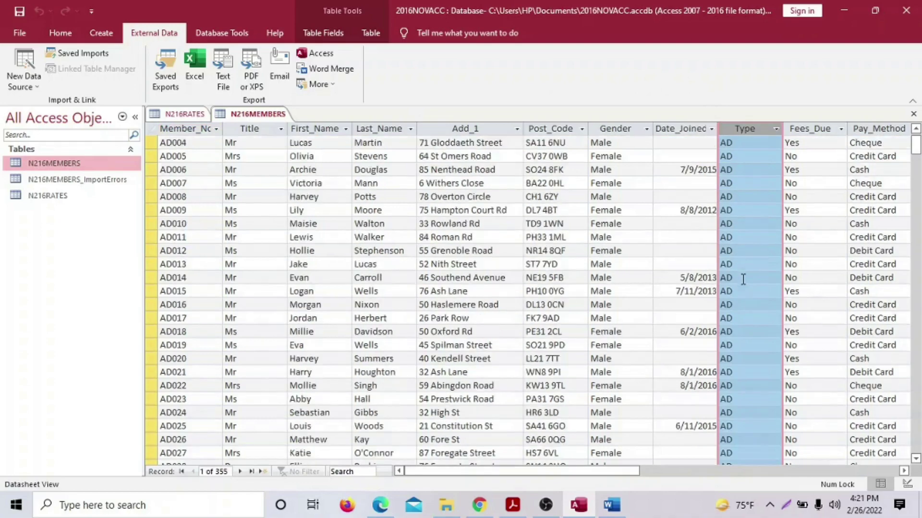
{"action": "scroll", "coordinate": [743, 279], "scroll_direction": "down", "scroll_amount": 20}
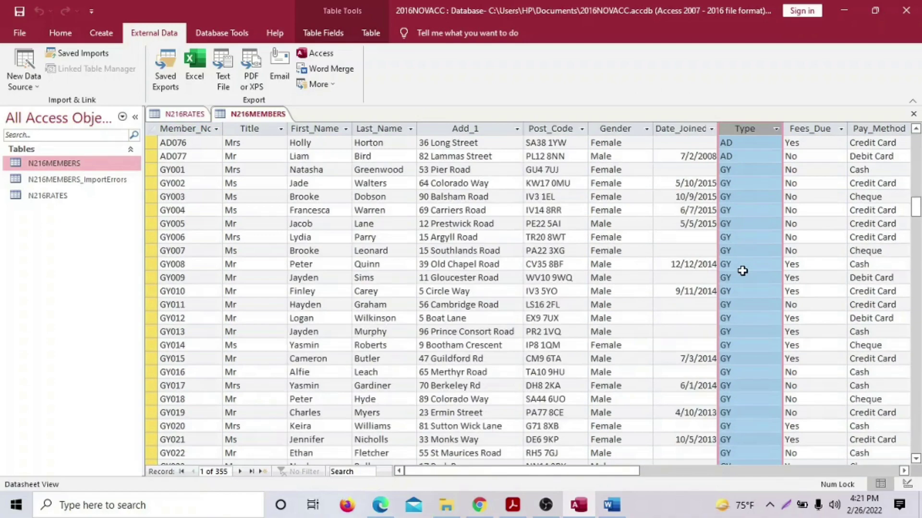
{"action": "scroll", "coordinate": [743, 271], "scroll_direction": "down", "scroll_amount": 4}
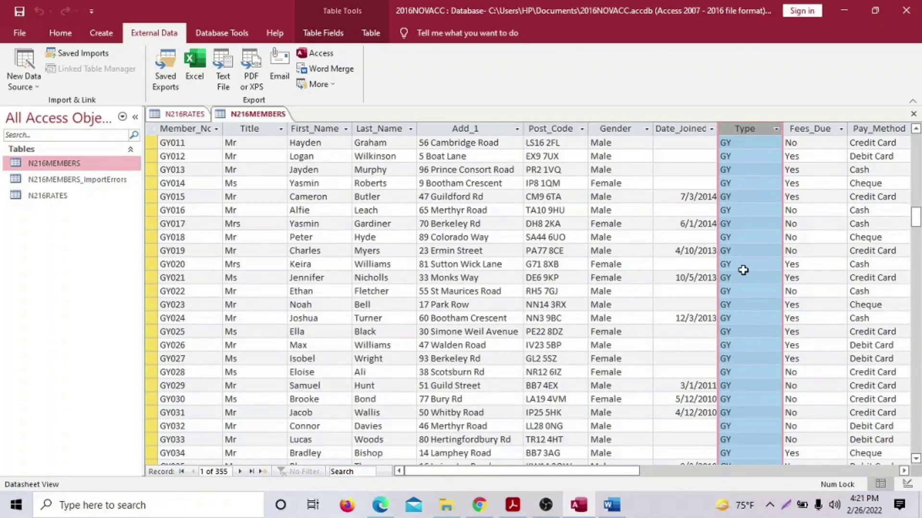
{"action": "scroll", "coordinate": [743, 270], "scroll_direction": "down", "scroll_amount": 20}
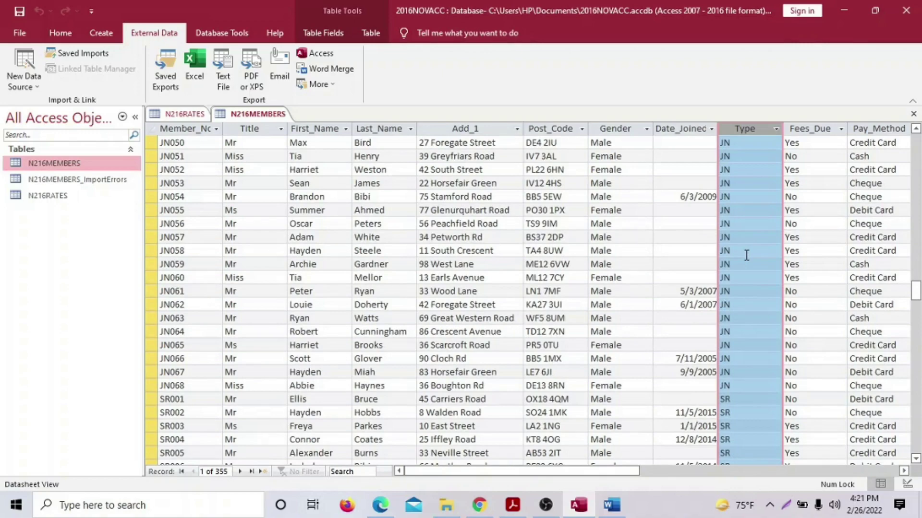
{"action": "scroll", "coordinate": [746, 255], "scroll_direction": "down", "scroll_amount": 20}
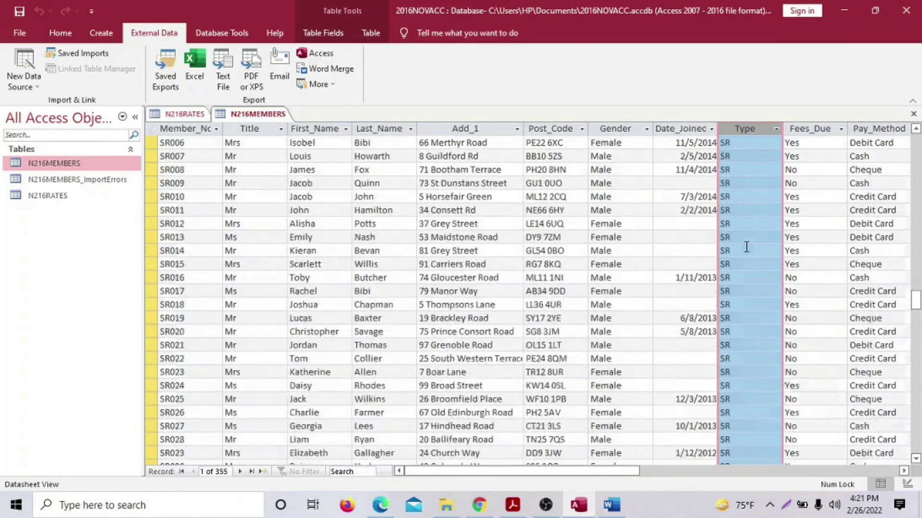
{"action": "scroll", "coordinate": [745, 244], "scroll_direction": "up", "scroll_amount": 1}
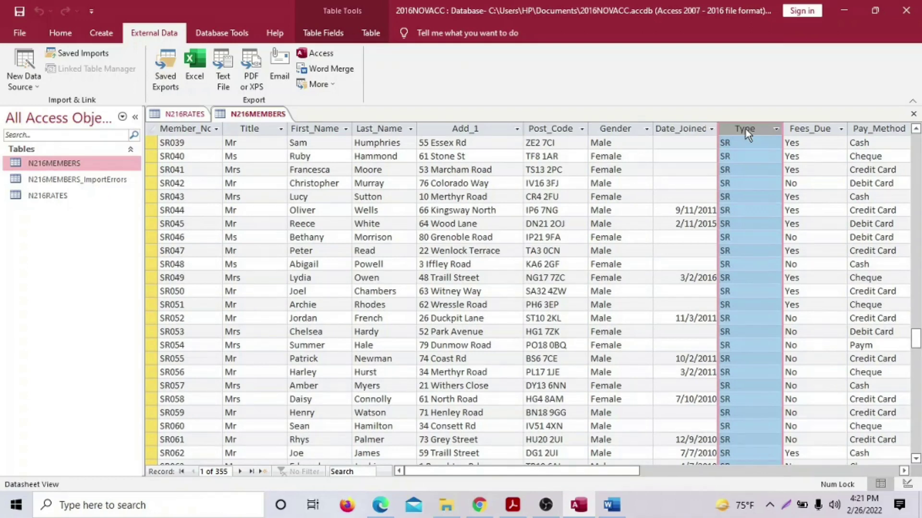
Step: Compare the Memb_Code values in N216RATES with the Type values in N216MEMBERS
{"action": "left_click", "coordinate": [43, 196]}
{"action": "double_click", "coordinate": [43, 197]}
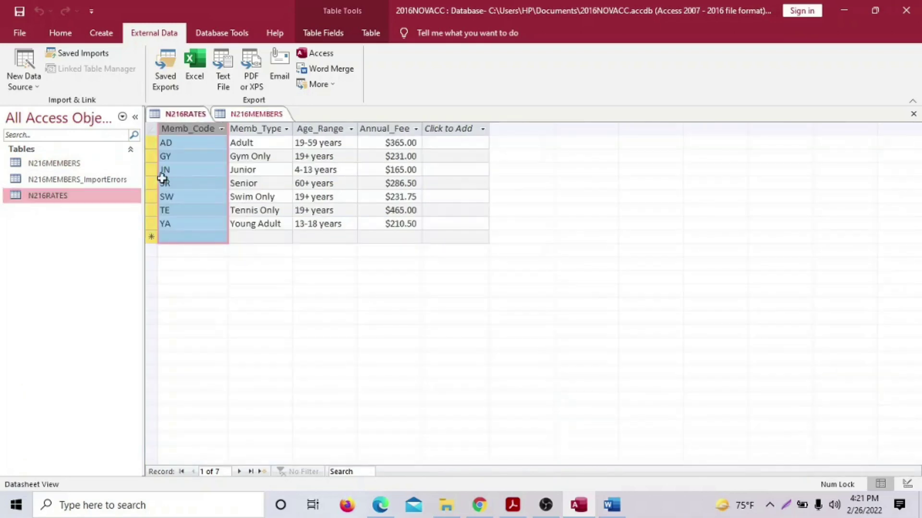
{"action": "left_click_drag", "start_coordinate": [165, 157], "coordinate": [168, 223]}
{"action": "double_click", "coordinate": [32, 164]}
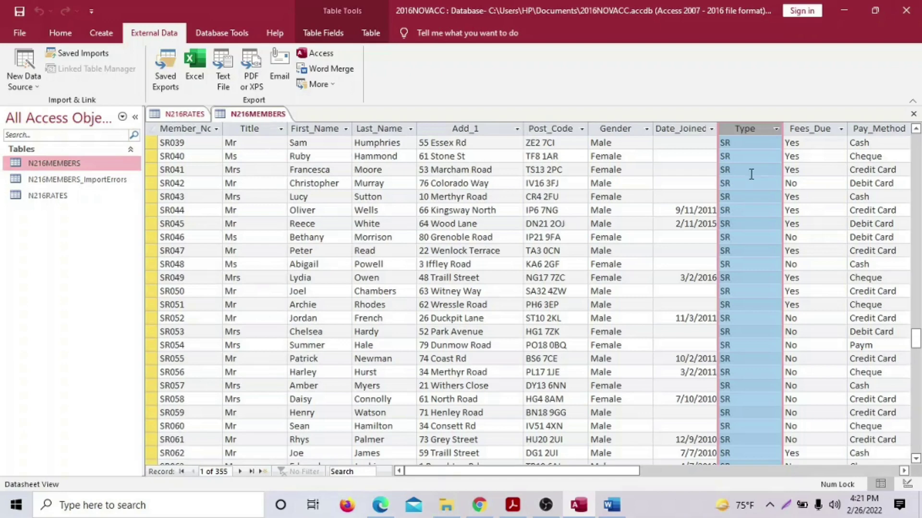
{"action": "left_click", "coordinate": [725, 143]}
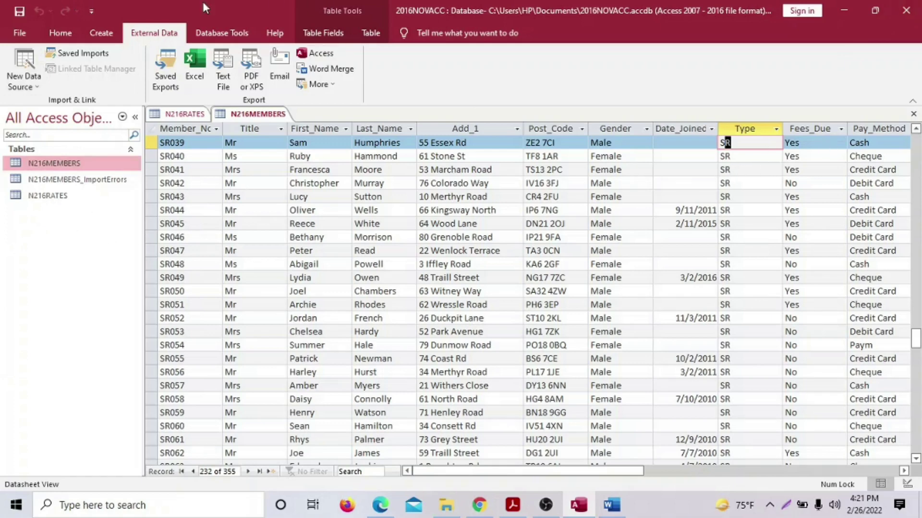
Step: Close the N216MEMBERS and N216RATES tables, saving the layout changes to N216RATES
{"action": "left_click", "coordinate": [20, 33]}
{"action": "left_click", "coordinate": [23, 39]}
{"action": "left_click", "coordinate": [914, 115]}
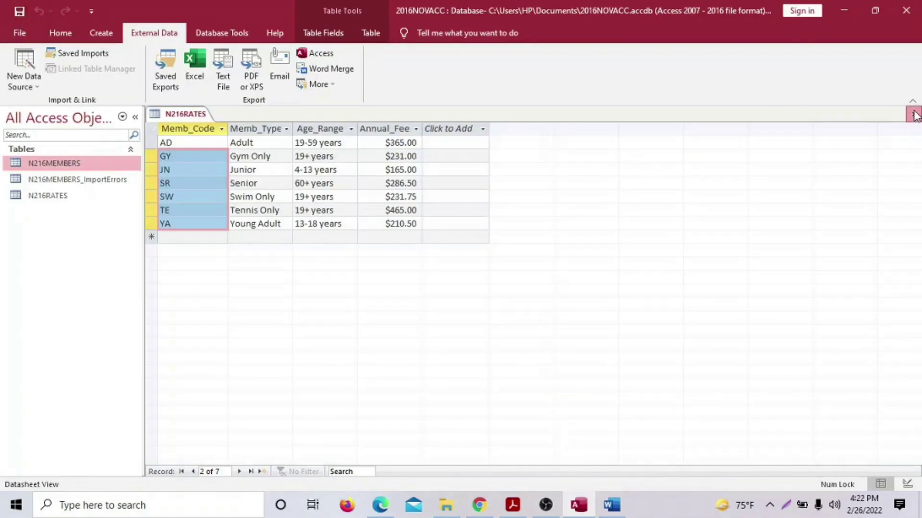
{"action": "left_click", "coordinate": [914, 115]}
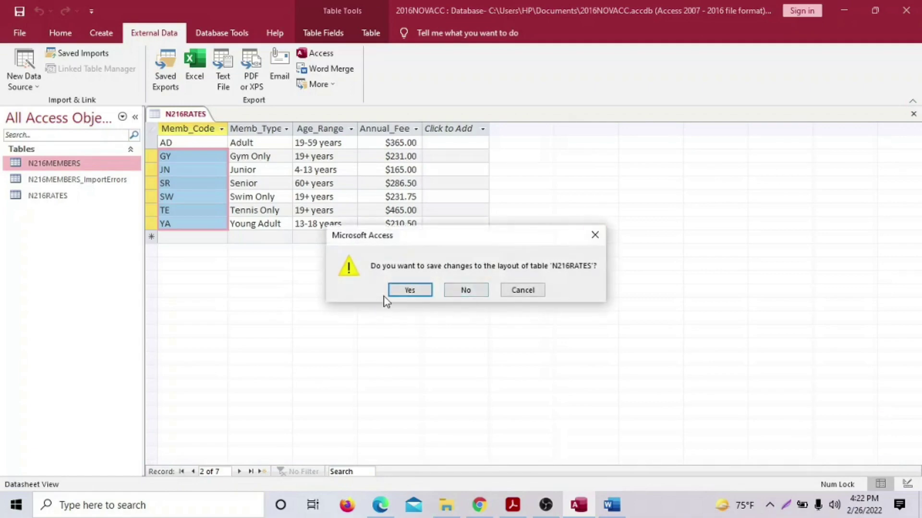
{"action": "left_click", "coordinate": [395, 291]}
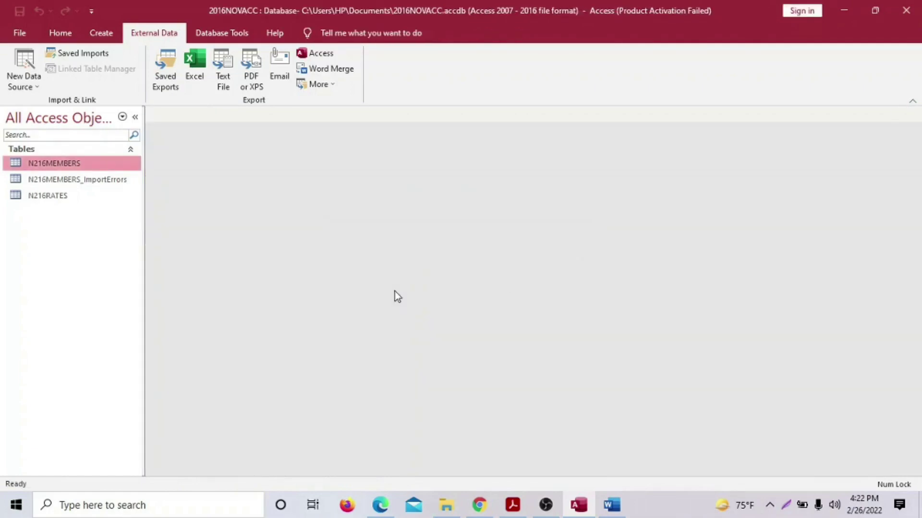
Step: Open the database's relationships layout and add the N216MEMBERS and N216RATES tables to it
{"action": "left_click", "coordinate": [105, 37]}
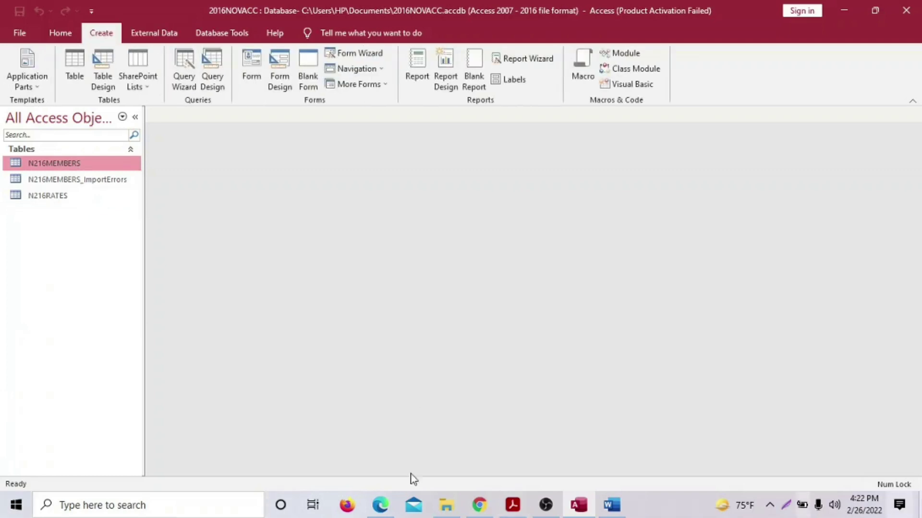
{"action": "left_click", "coordinate": [210, 32]}
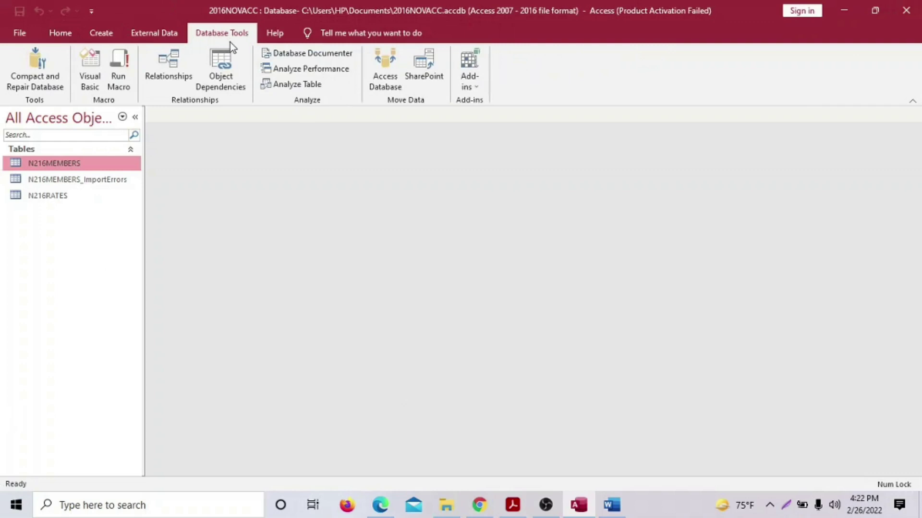
{"action": "left_click", "coordinate": [166, 74]}
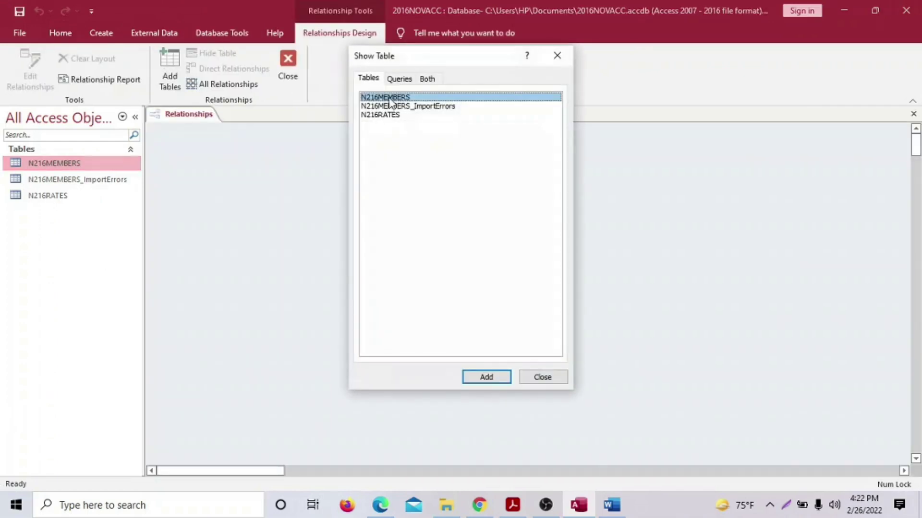
{"action": "left_click", "coordinate": [486, 377]}
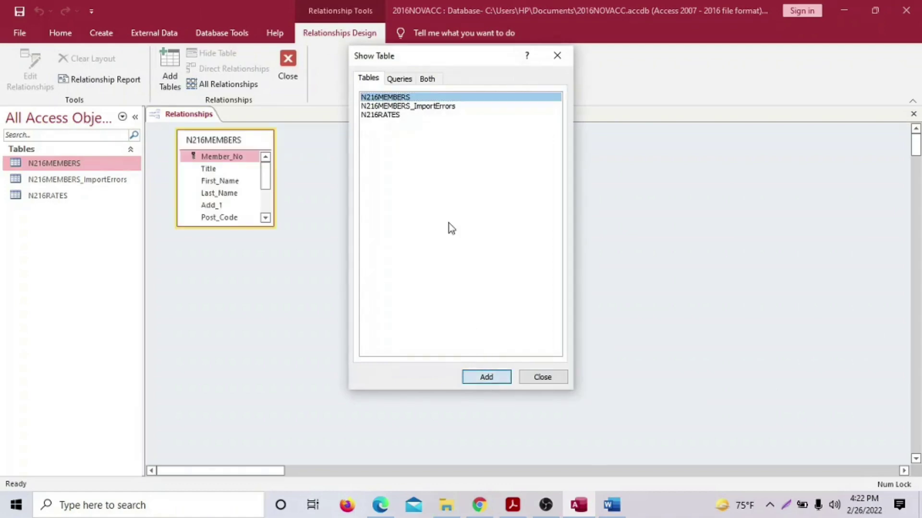
{"action": "left_click", "coordinate": [379, 115]}
{"action": "left_click", "coordinate": [487, 378]}
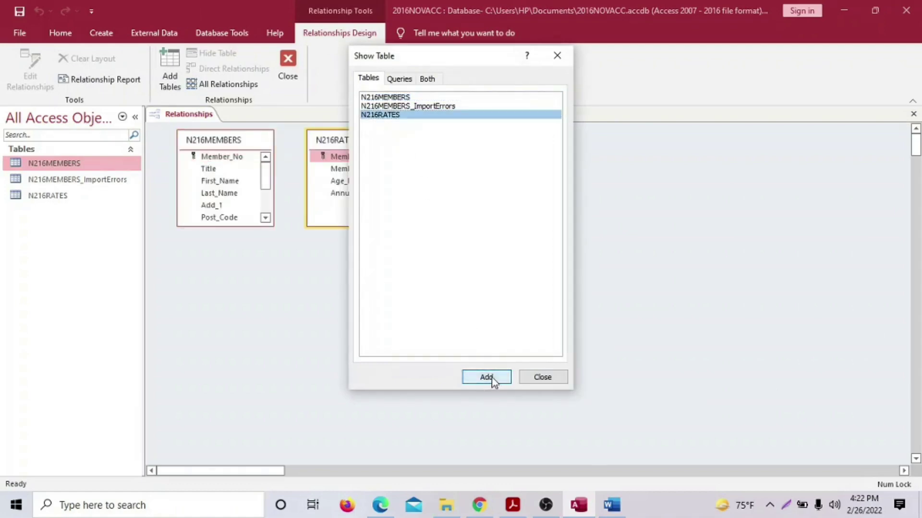
{"action": "left_click", "coordinate": [545, 379]}
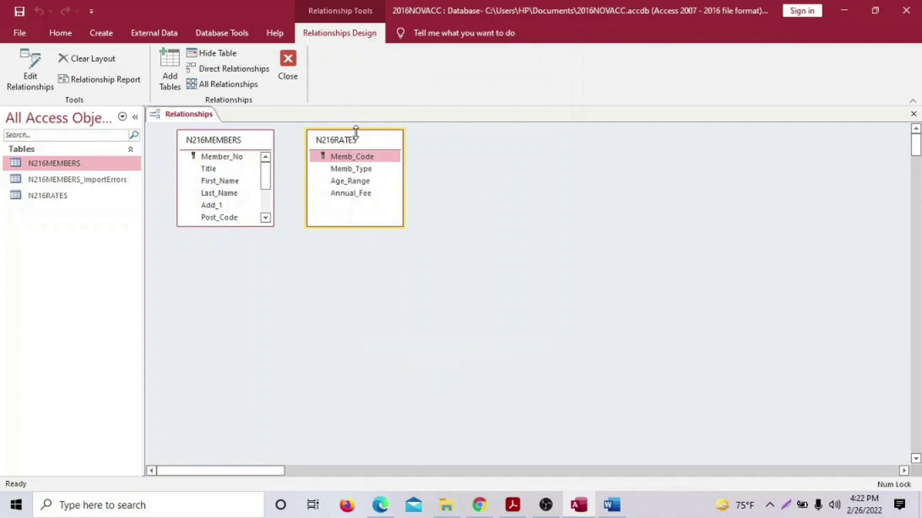
Step: Move the N216RATES table farther from N216MEMBERS and lengthen the N216MEMBERS box to show all its fields
{"action": "left_click_drag", "start_coordinate": [348, 143], "coordinate": [387, 145]}
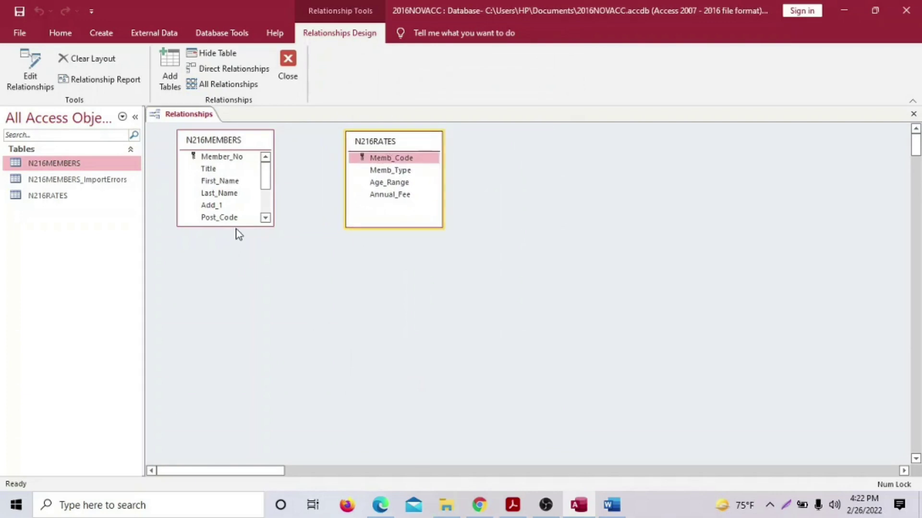
{"action": "left_click_drag", "start_coordinate": [236, 226], "coordinate": [228, 288]}
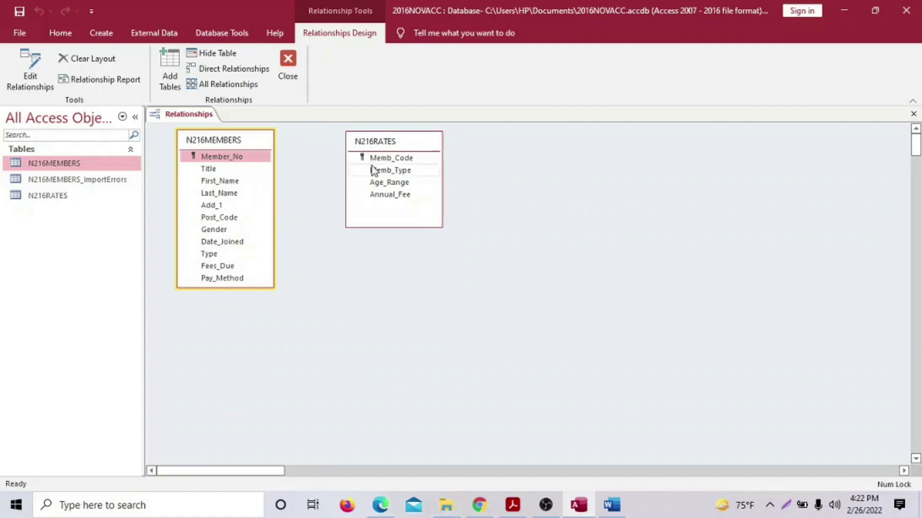
Step: Create a one-to-many relationship from the Memb_Code field in N216RATES to the Type field in N216MEMBERS
{"action": "left_click_drag", "start_coordinate": [377, 162], "coordinate": [213, 256]}
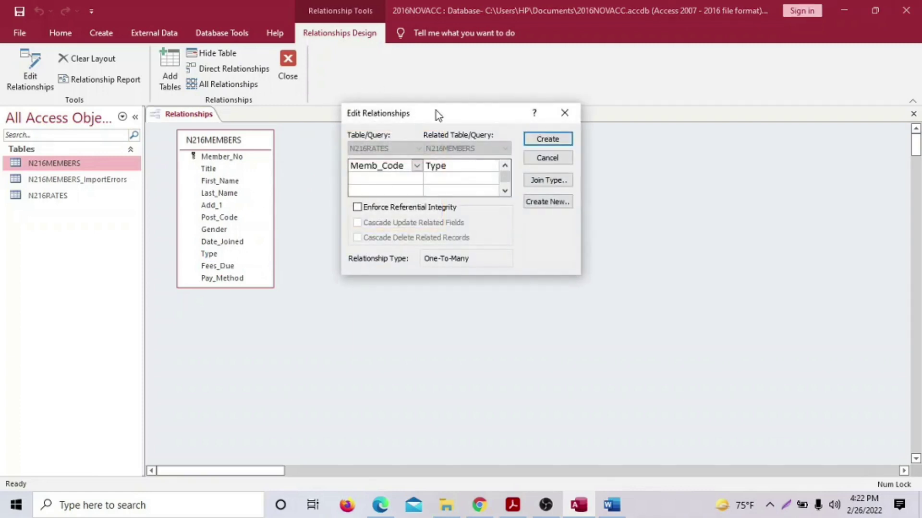
{"action": "left_click_drag", "start_coordinate": [433, 121], "coordinate": [405, 198]}
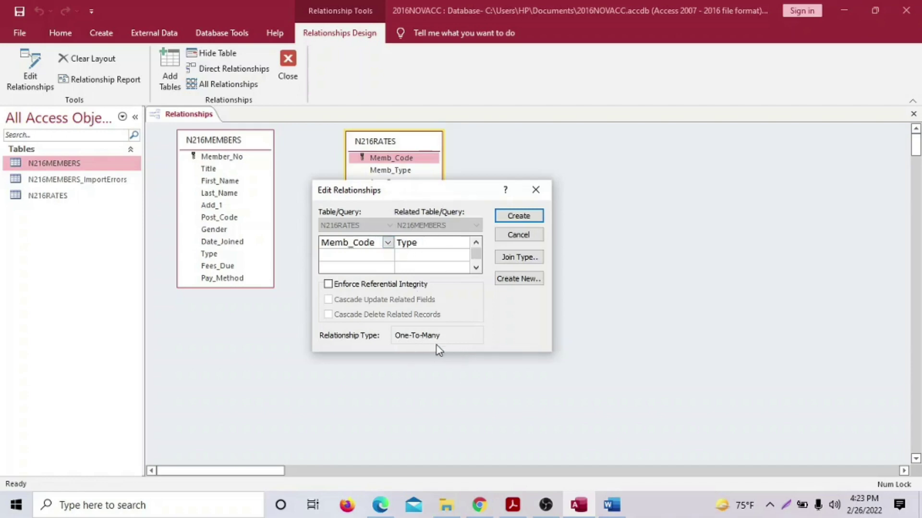
{"action": "left_click", "coordinate": [516, 219]}
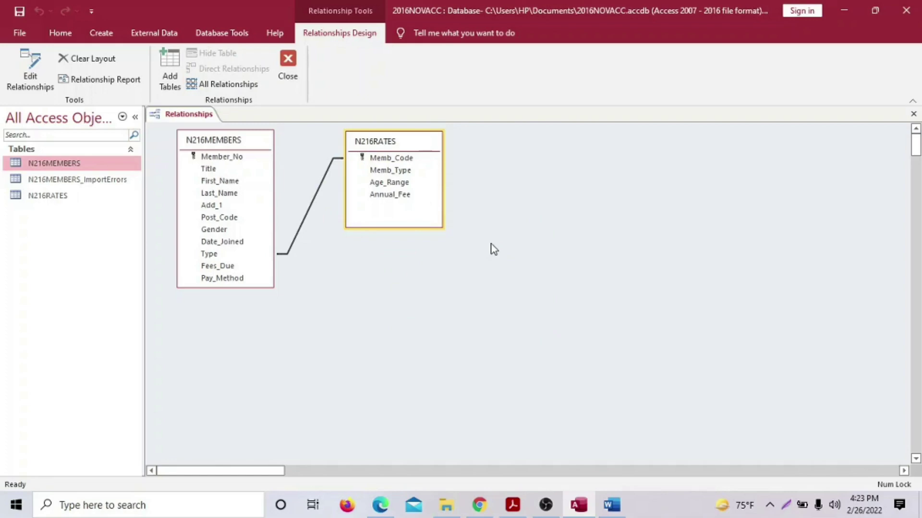
Step: Check the Evidence 7 instructions in the PDF question paper and copy a screenshot of the linked tables with their Edit Relationships details
{"action": "left_click", "coordinate": [512, 505]}
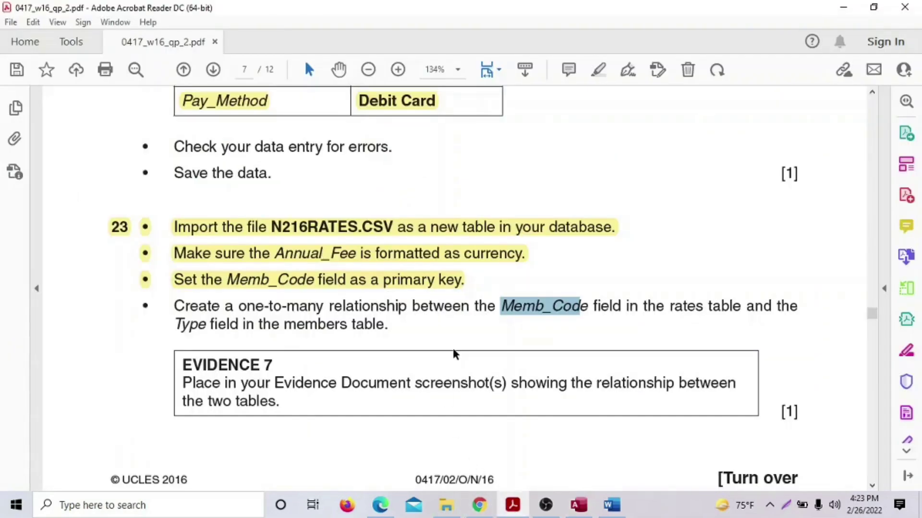
{"action": "scroll", "coordinate": [455, 353], "scroll_direction": "down", "scroll_amount": 2}
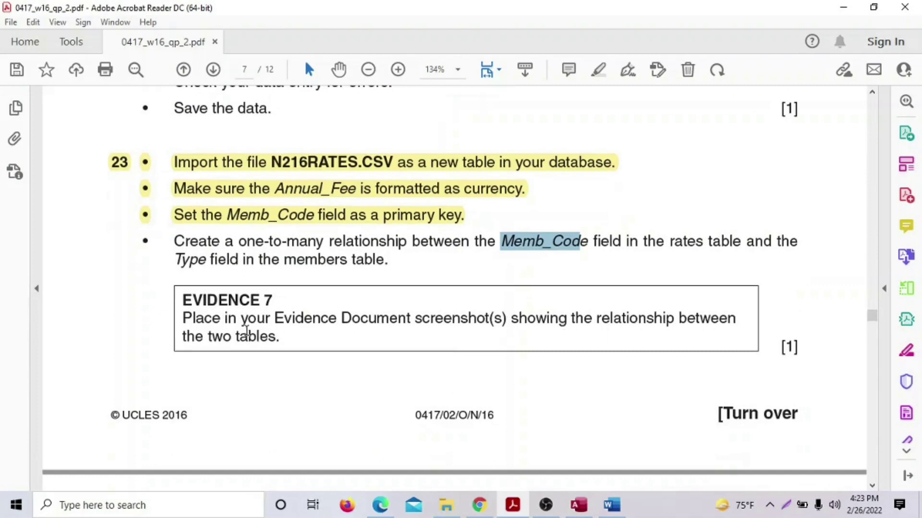
{"action": "left_click", "coordinate": [579, 504]}
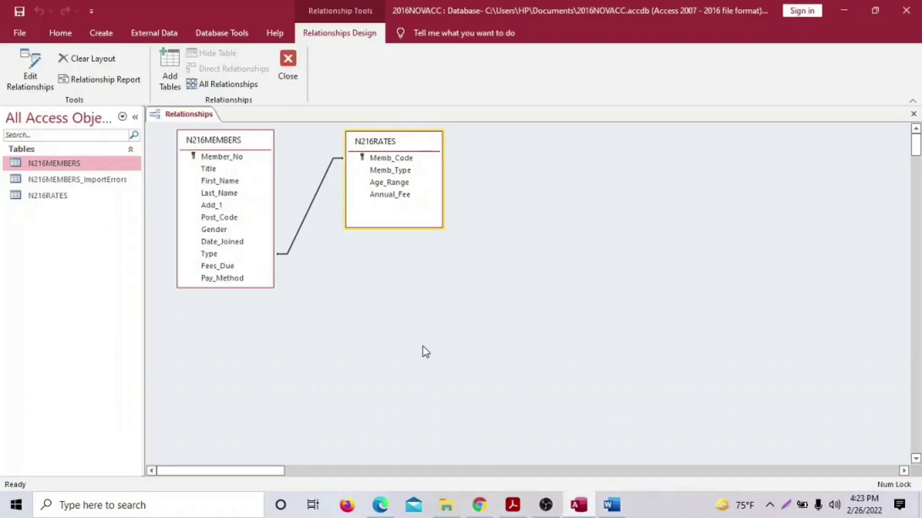
{"action": "double_click", "coordinate": [302, 226]}
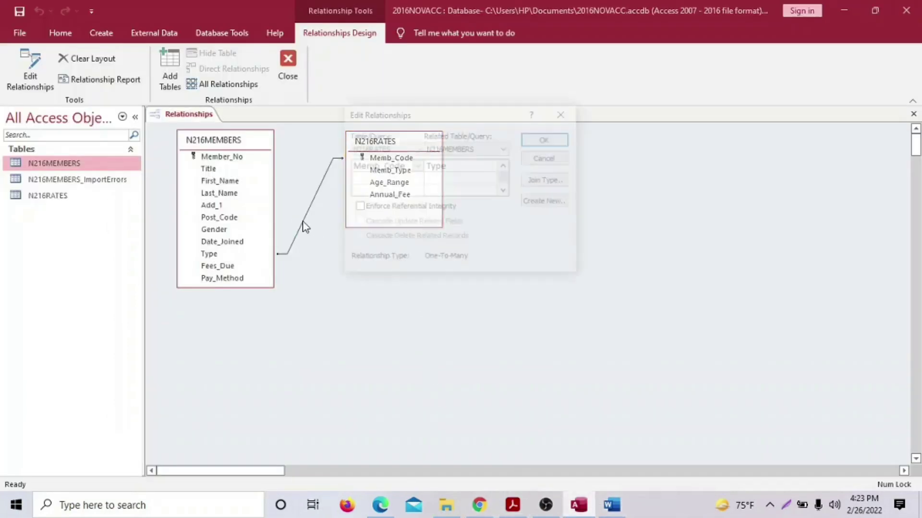
{"action": "left_click_drag", "start_coordinate": [464, 114], "coordinate": [424, 238]}
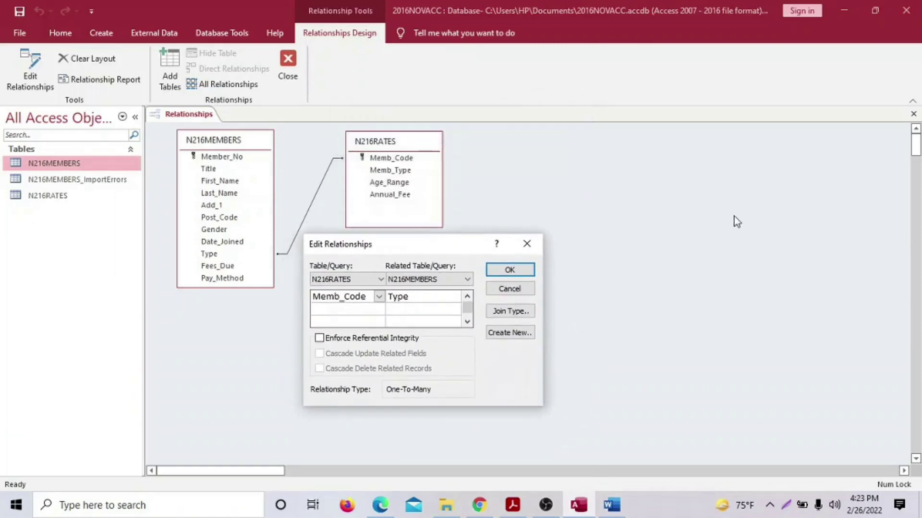
{"action": "key", "text": "Print"}
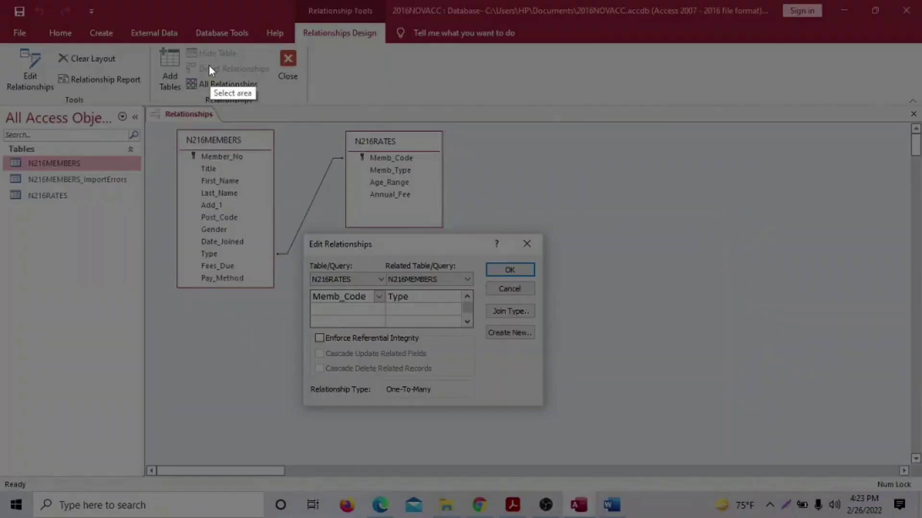
{"action": "left_click_drag", "start_coordinate": [153, 101], "coordinate": [552, 421]}
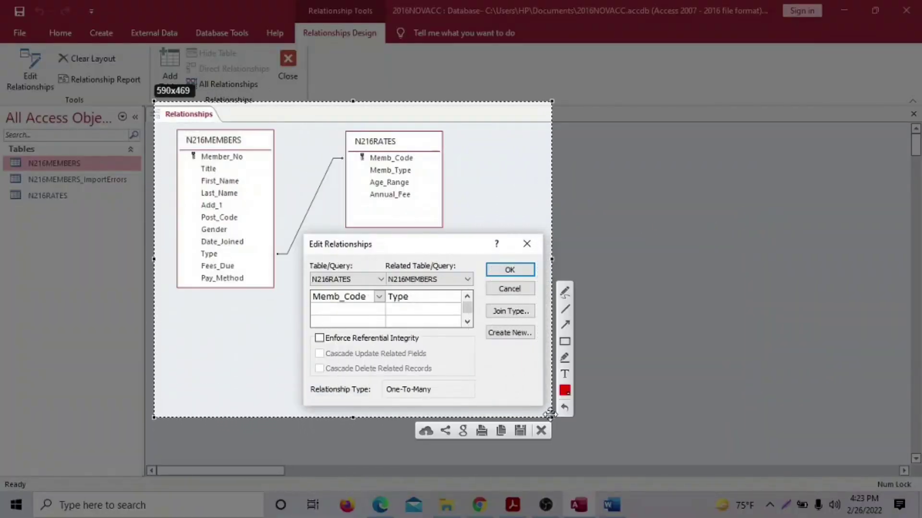
{"action": "left_click", "coordinate": [504, 432]}
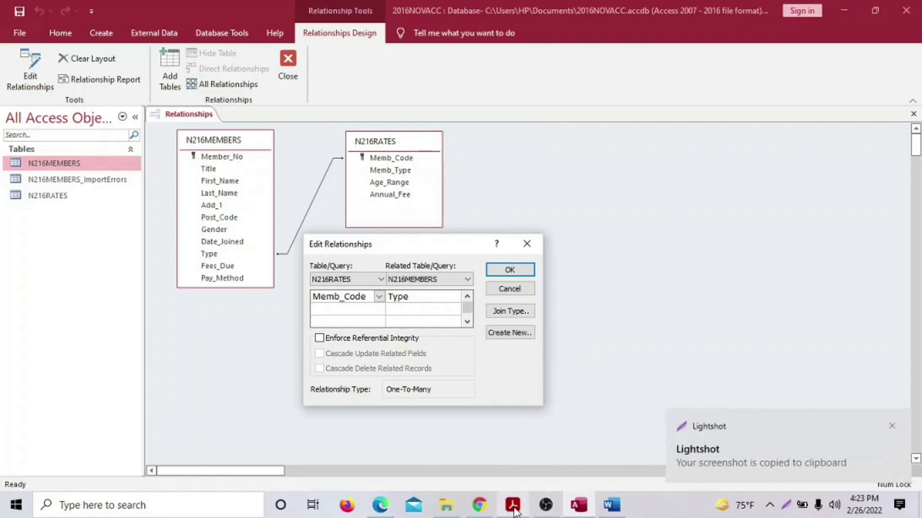
Step: Switch to the N216EVIDENCE document in Word and paste the relationship screenshot below the Step 23 EVIDENCE 7 heading
{"action": "left_click", "coordinate": [512, 507]}
{"action": "left_click", "coordinate": [578, 505]}
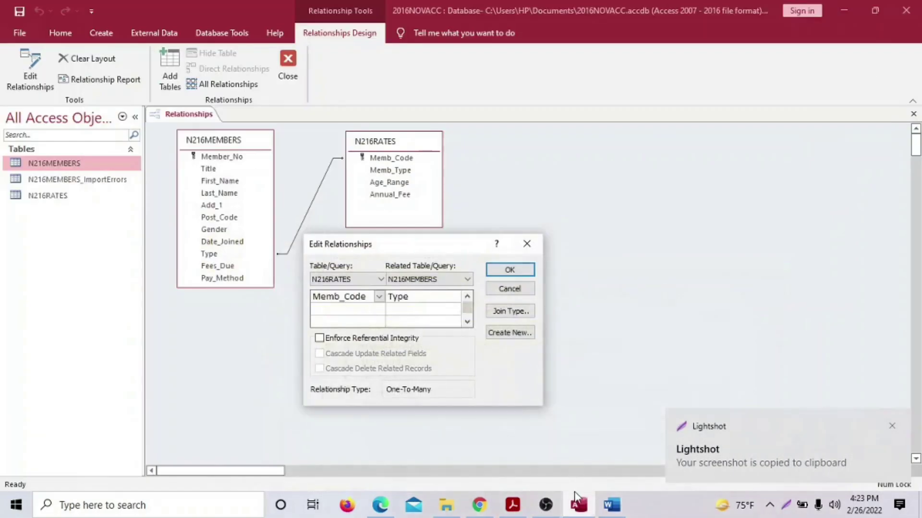
{"action": "left_click", "coordinate": [612, 505]}
{"action": "scroll", "coordinate": [359, 374], "scroll_direction": "down", "scroll_amount": 5}
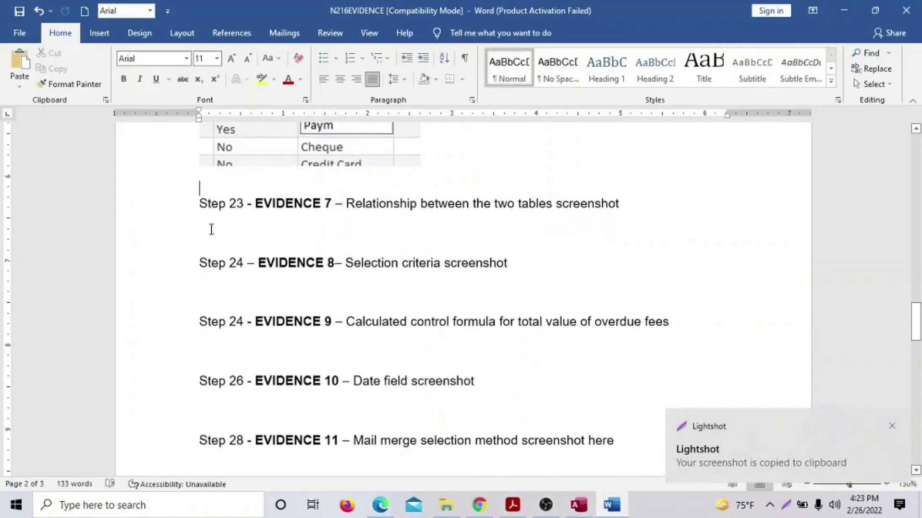
{"action": "left_click", "coordinate": [212, 226]}
{"action": "key", "text": "ctrl+v"}
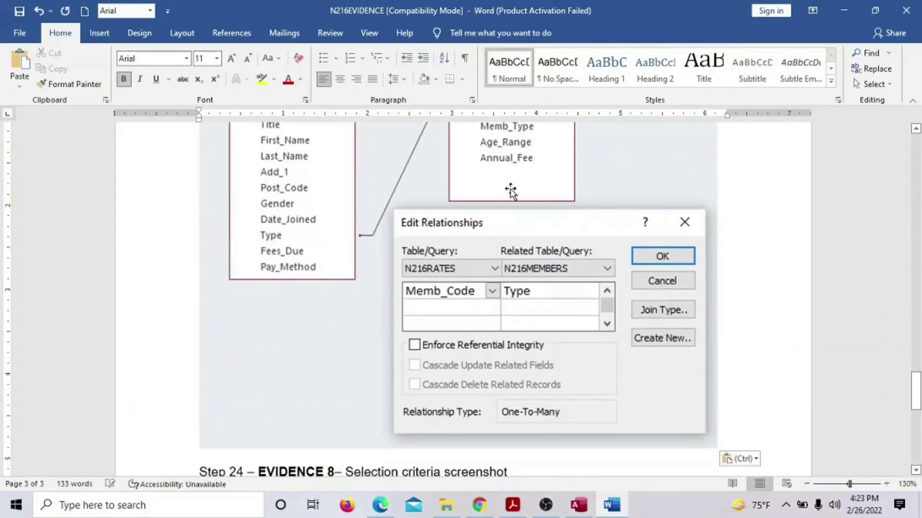
Step: Shrink the pasted relationship screenshot proportionally so it takes up less of the page width
{"action": "left_click", "coordinate": [711, 347]}
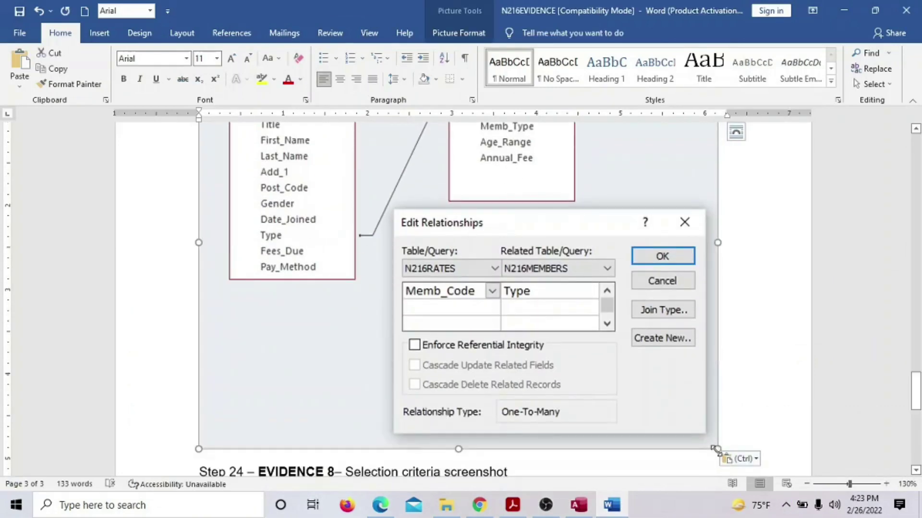
{"action": "left_click_drag", "start_coordinate": [717, 448], "coordinate": [587, 357]}
{"action": "scroll", "coordinate": [592, 355], "scroll_direction": "up", "scroll_amount": 4}
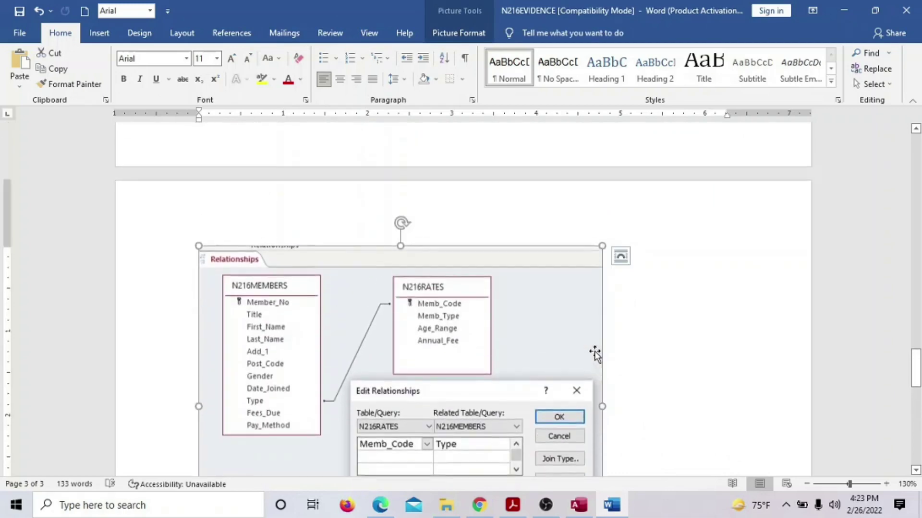
{"action": "scroll", "coordinate": [597, 354], "scroll_direction": "down", "scroll_amount": 4}
{"action": "left_click", "coordinate": [61, 70]}
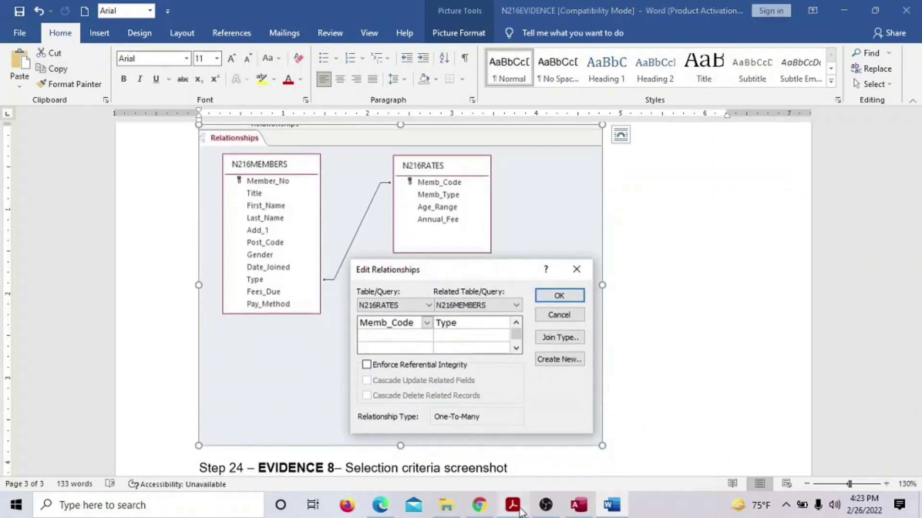
Step: Switch to the question paper in Acrobat Reader and review the end of task 23 and the report requirements of task 24
{"action": "left_click", "coordinate": [514, 504]}
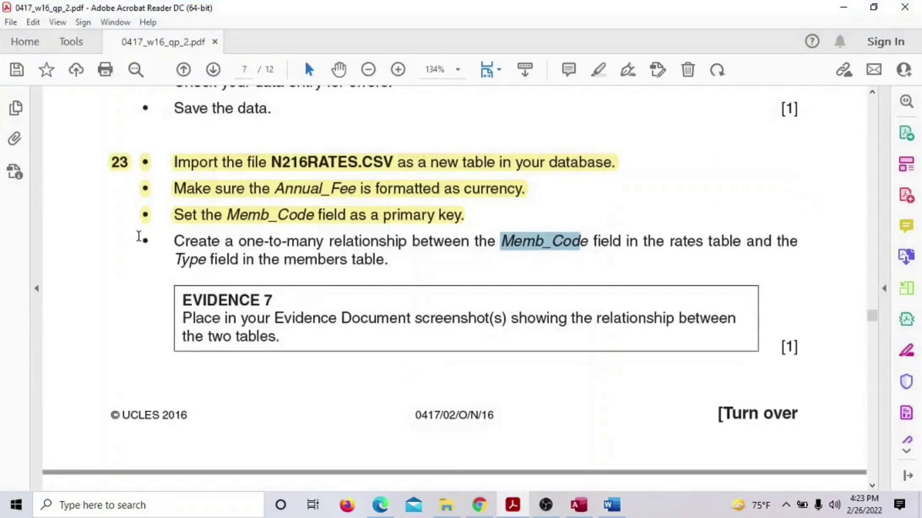
{"action": "left_click_drag", "start_coordinate": [142, 240], "coordinate": [291, 351]}
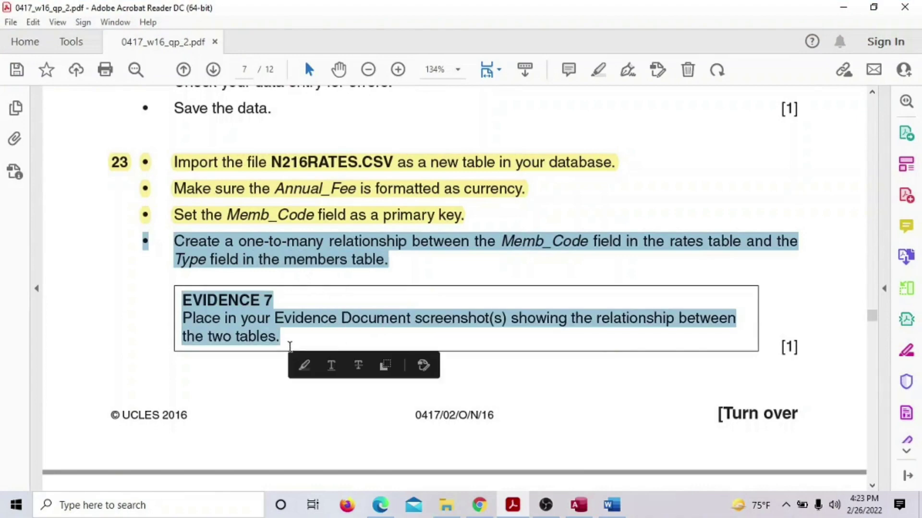
{"action": "left_click", "coordinate": [315, 350]}
{"action": "scroll", "coordinate": [315, 345], "scroll_direction": "down", "scroll_amount": 6}
{"action": "scroll", "coordinate": [314, 338], "scroll_direction": "down", "scroll_amount": 2}
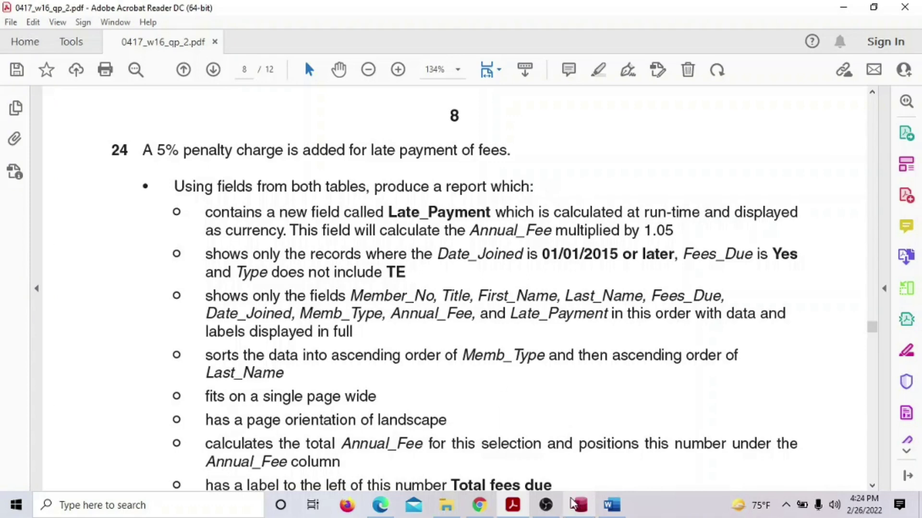
Step: Return to Access, accept the relationship settings, and close the Relationships window with its layout saved
{"action": "mouse_move", "coordinate": [577, 506]}
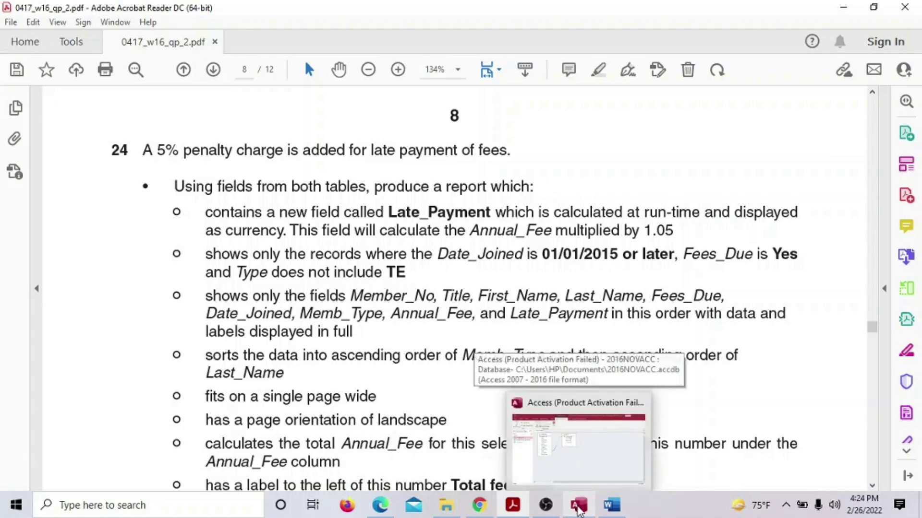
{"action": "left_click", "coordinate": [579, 508]}
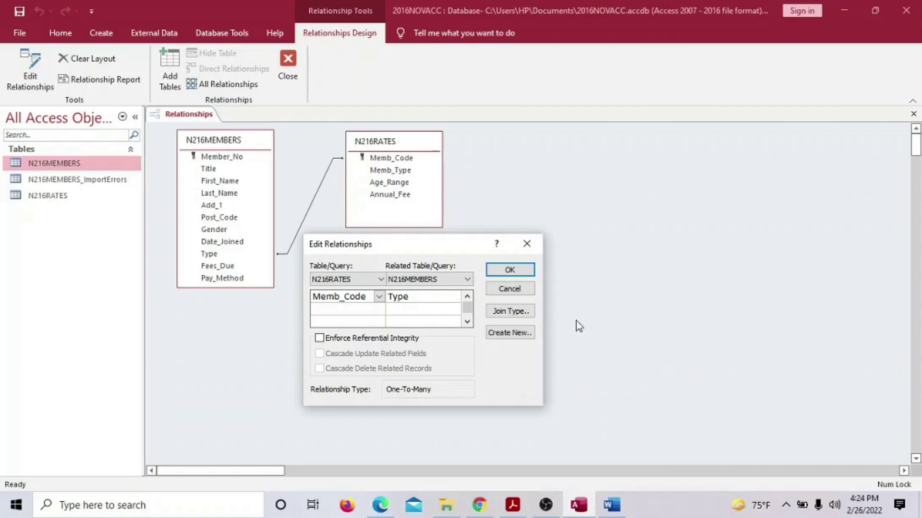
{"action": "left_click", "coordinate": [513, 271]}
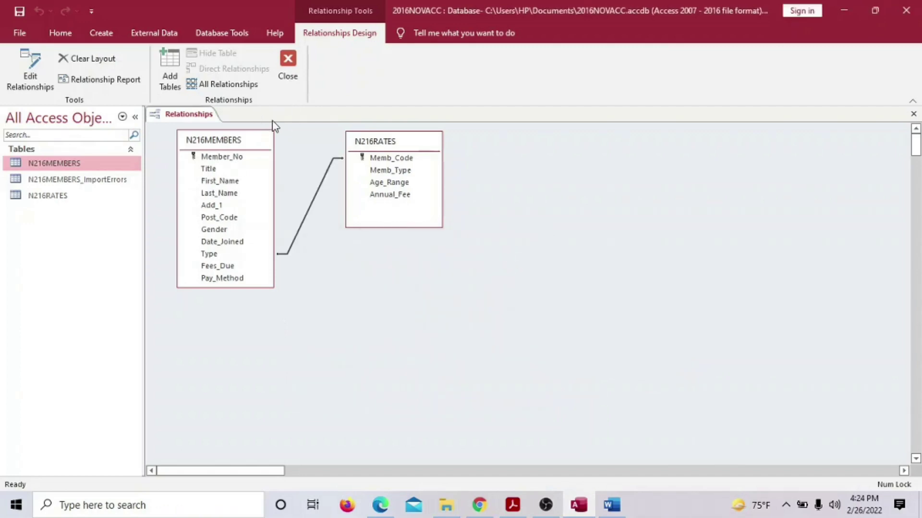
{"action": "left_click", "coordinate": [288, 59]}
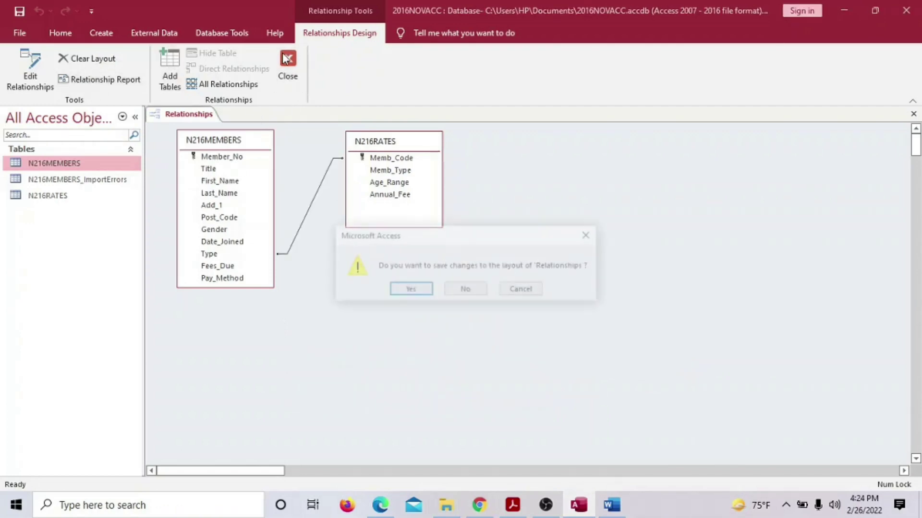
{"action": "left_click", "coordinate": [409, 290]}
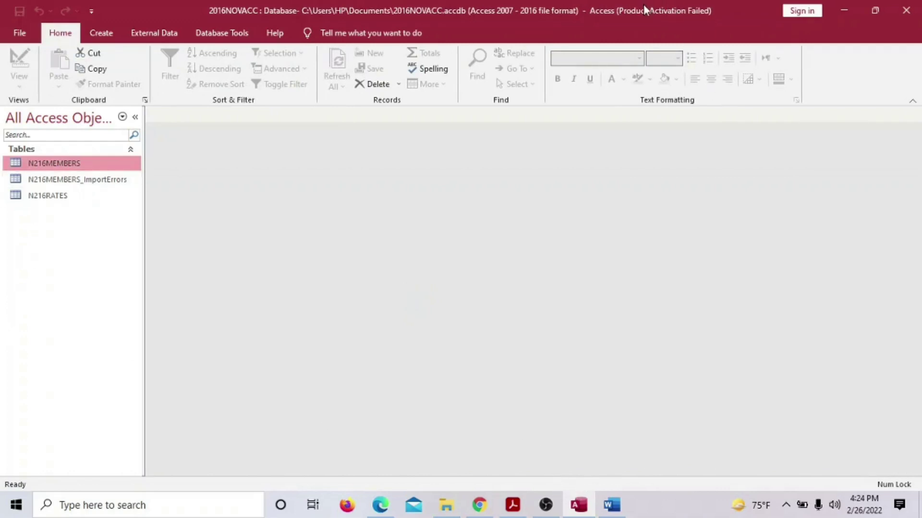
Step: Create a new query in Design view containing the N216MEMBERS and N216RATES tables
{"action": "left_click", "coordinate": [101, 34]}
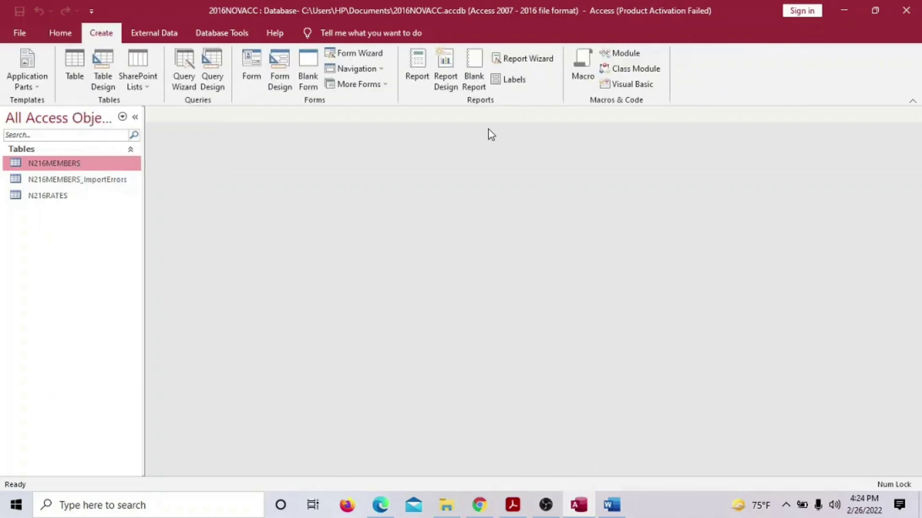
{"action": "left_click", "coordinate": [211, 77]}
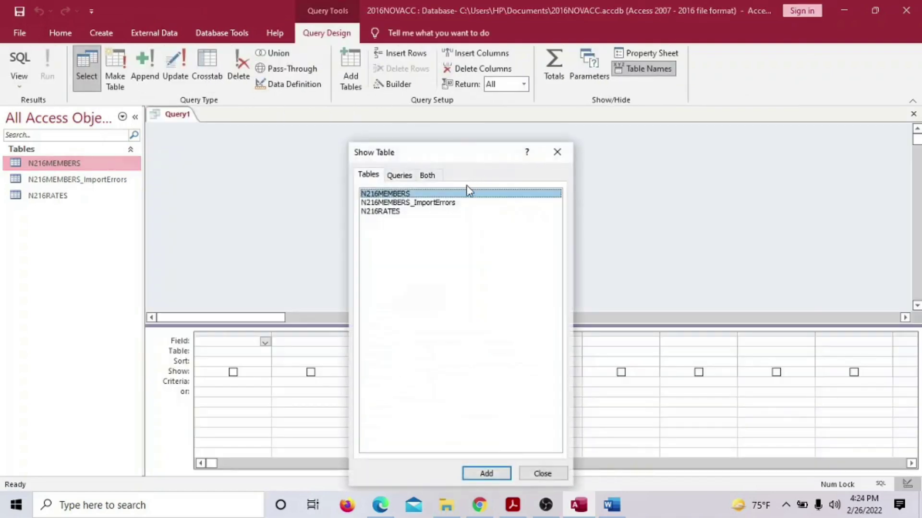
{"action": "left_click", "coordinate": [486, 473]}
{"action": "left_click", "coordinate": [381, 211]}
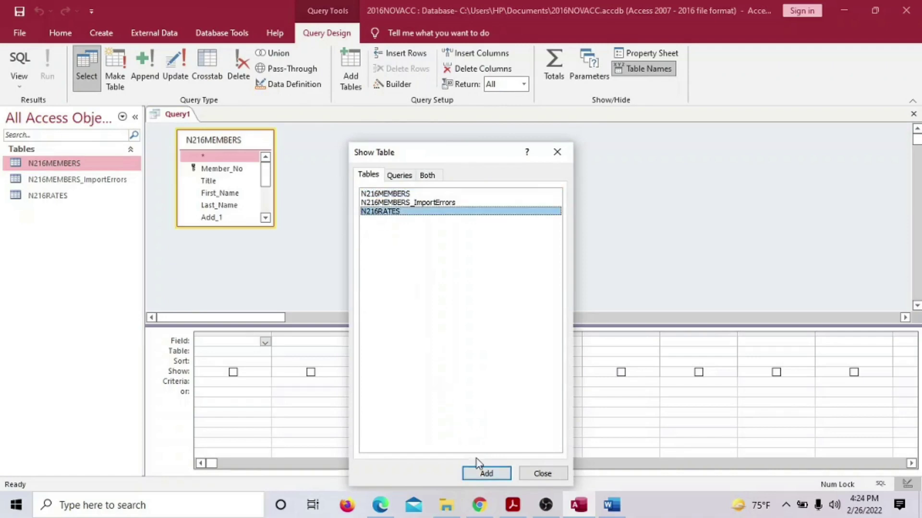
{"action": "left_click", "coordinate": [487, 473]}
{"action": "left_click", "coordinate": [543, 474]}
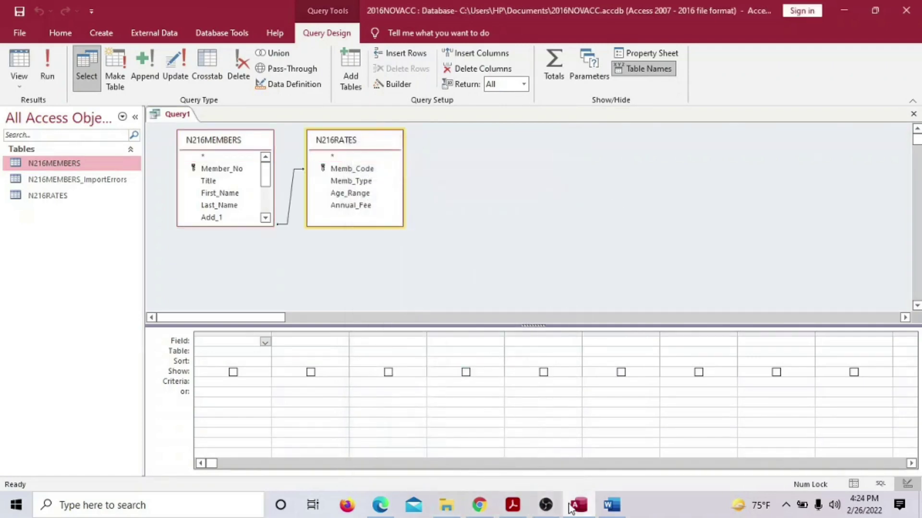
Step: Check the required field order in the question paper and add Member_No, Title, First_Name and Last_Name from N216MEMBERS to the query in Access
{"action": "left_click", "coordinate": [513, 509]}
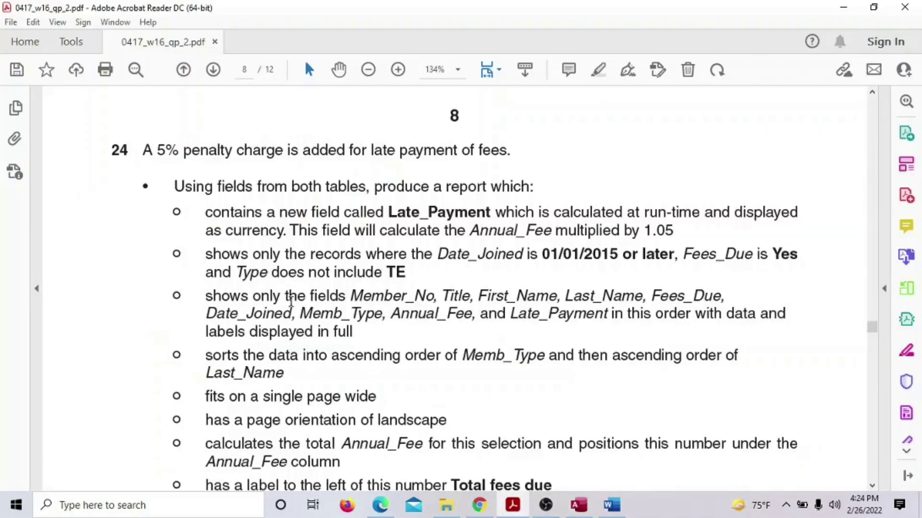
{"action": "left_click_drag", "start_coordinate": [354, 297], "coordinate": [523, 305]}
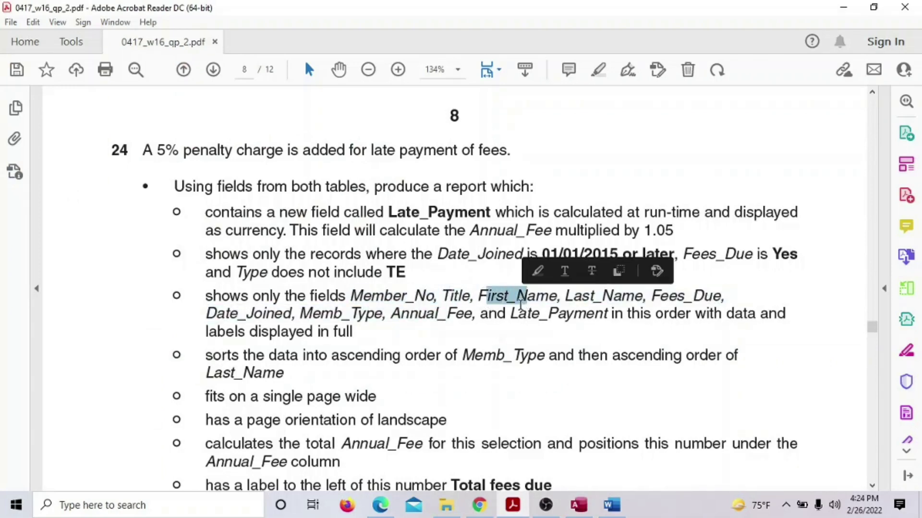
{"action": "left_click", "coordinate": [579, 504]}
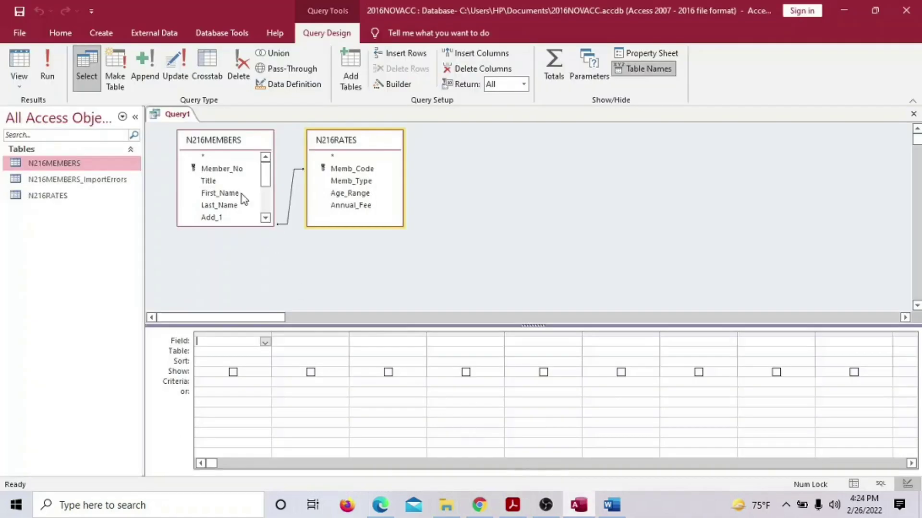
{"action": "double_click", "coordinate": [232, 170]}
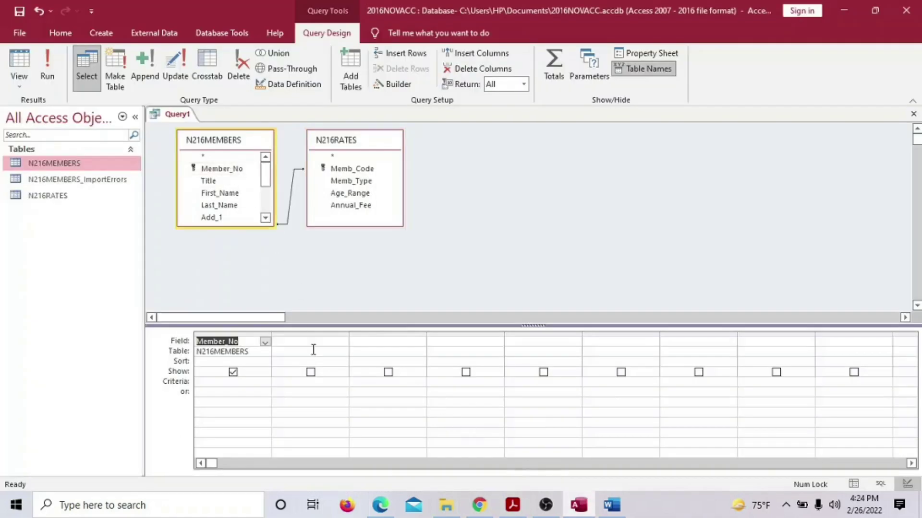
{"action": "double_click", "coordinate": [209, 181]}
{"action": "double_click", "coordinate": [221, 194]}
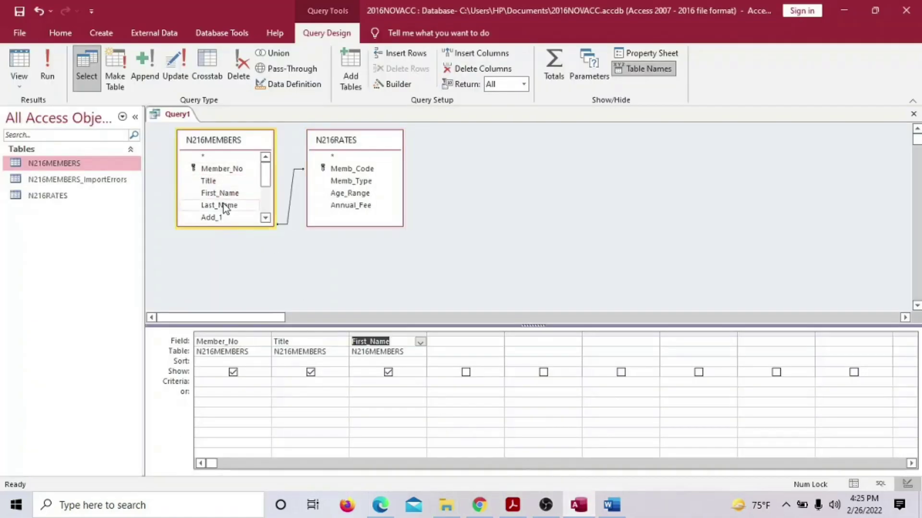
{"action": "double_click", "coordinate": [223, 205]}
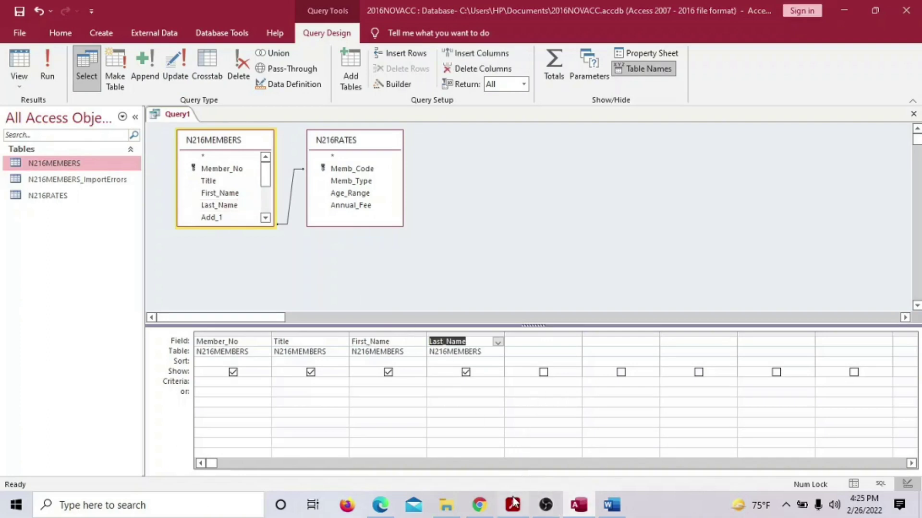
Step: Consult the question paper again and add Fees_Due and Date_Joined from N216MEMBERS to the query in Access
{"action": "left_click", "coordinate": [513, 504]}
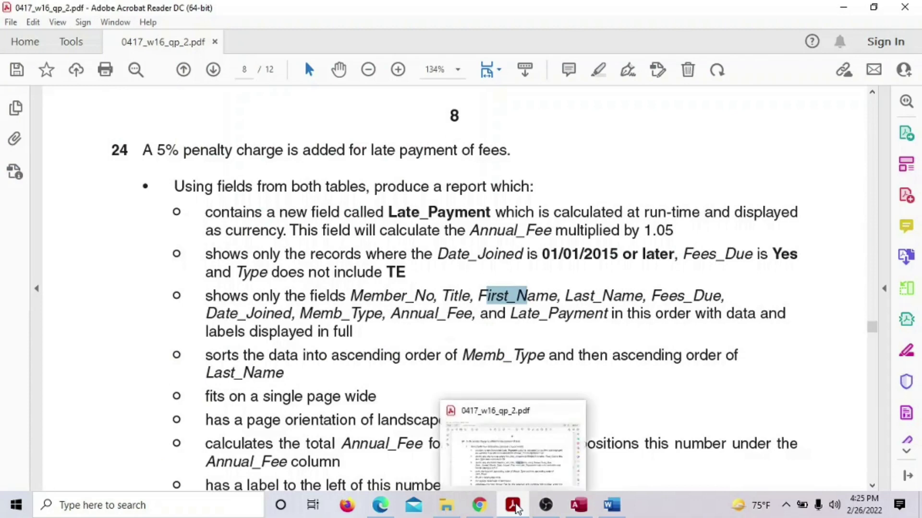
{"action": "left_click", "coordinate": [514, 505]}
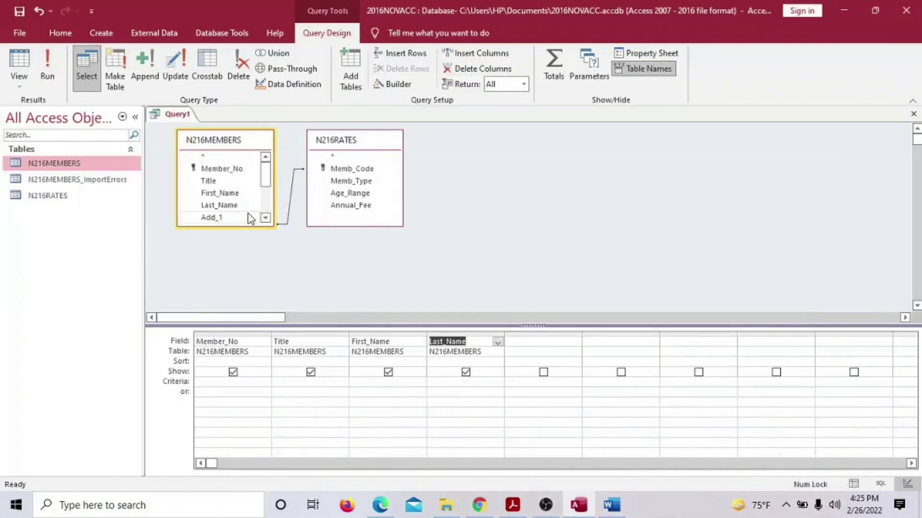
{"action": "left_click", "coordinate": [265, 218]}
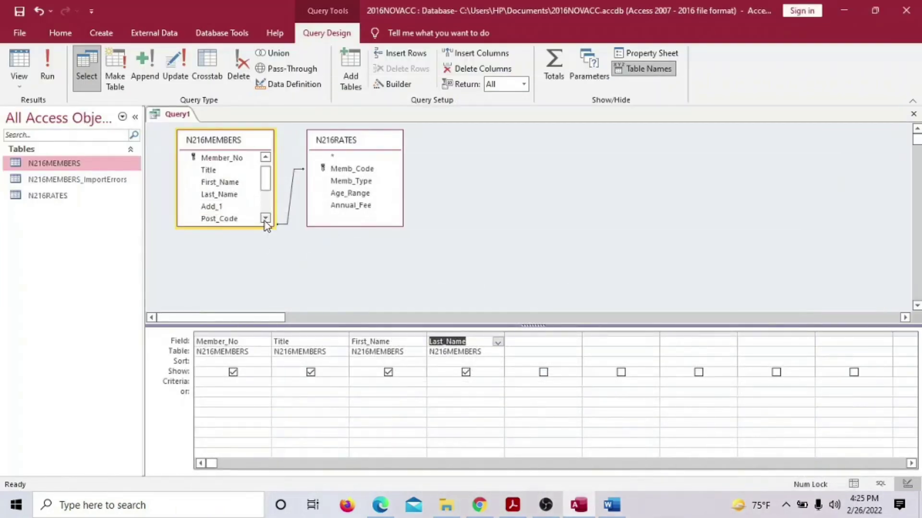
{"action": "left_click", "coordinate": [265, 219]}
{"action": "left_click", "coordinate": [265, 219]}
{"action": "left_click", "coordinate": [265, 219]}
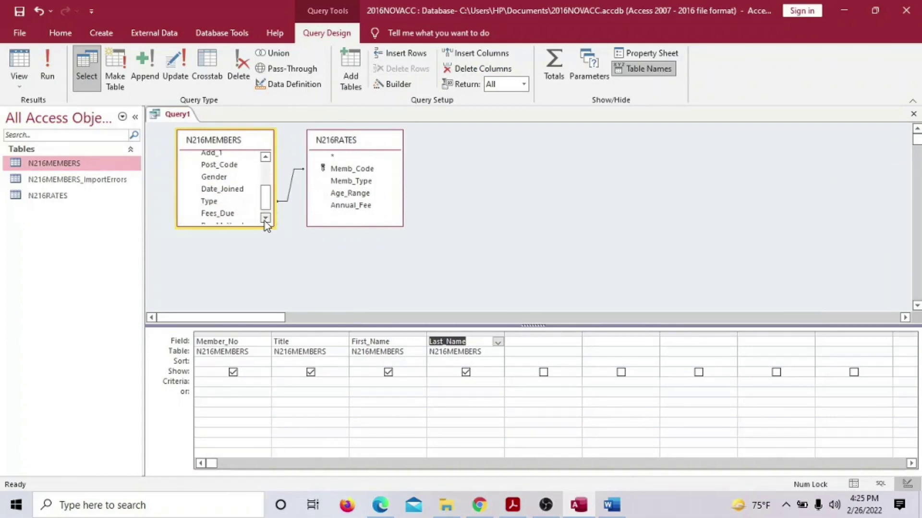
{"action": "left_click", "coordinate": [265, 218]}
{"action": "double_click", "coordinate": [227, 206]}
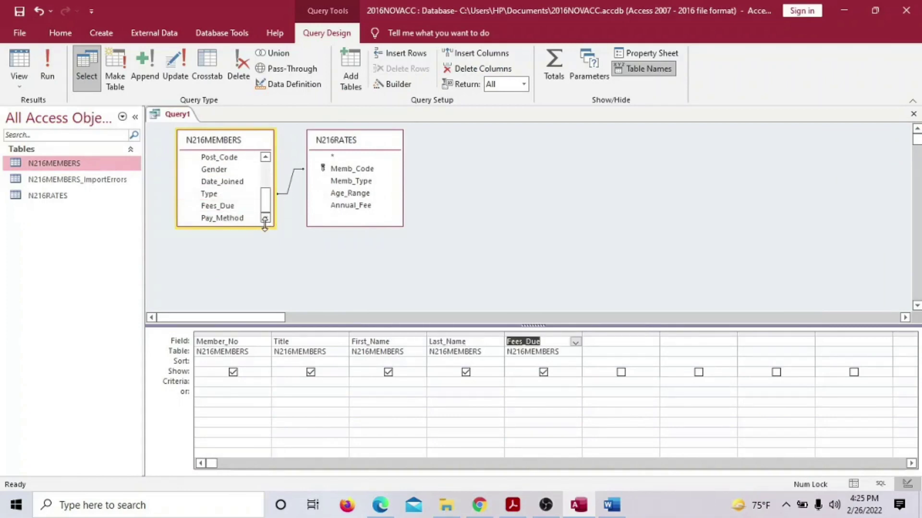
{"action": "double_click", "coordinate": [223, 185]}
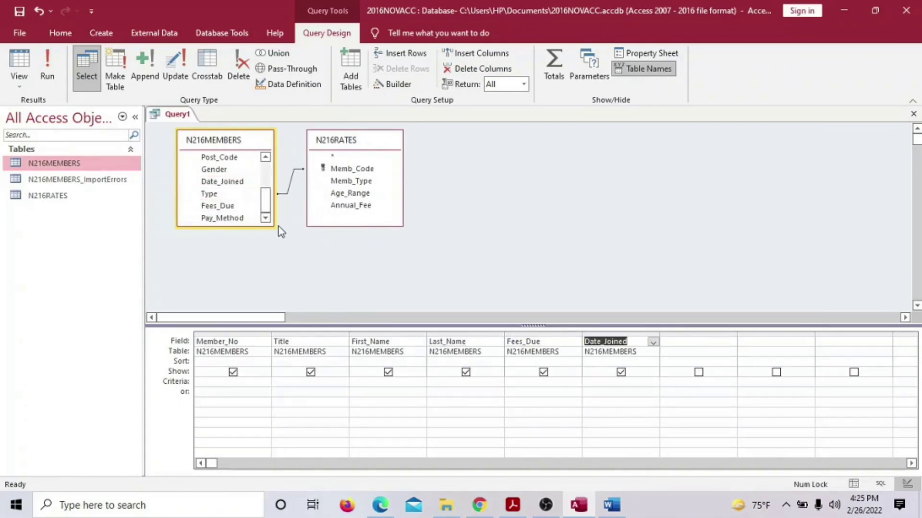
{"action": "mouse_move", "coordinate": [269, 211]}
{"action": "left_mouse_down"}
{"action": "mouse_move", "coordinate": [269, 196]}
{"action": "mouse_move", "coordinate": [270, 219]}
{"action": "left_mouse_up"}
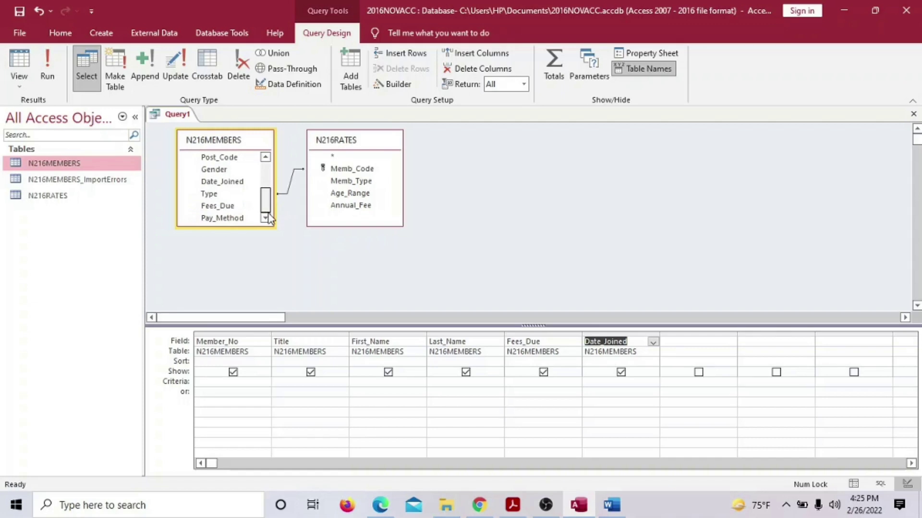
Step: Check the field order in the question paper and add Memb_Type and Annual_Fee from N216RATES to the query in Access
{"action": "left_click", "coordinate": [520, 510]}
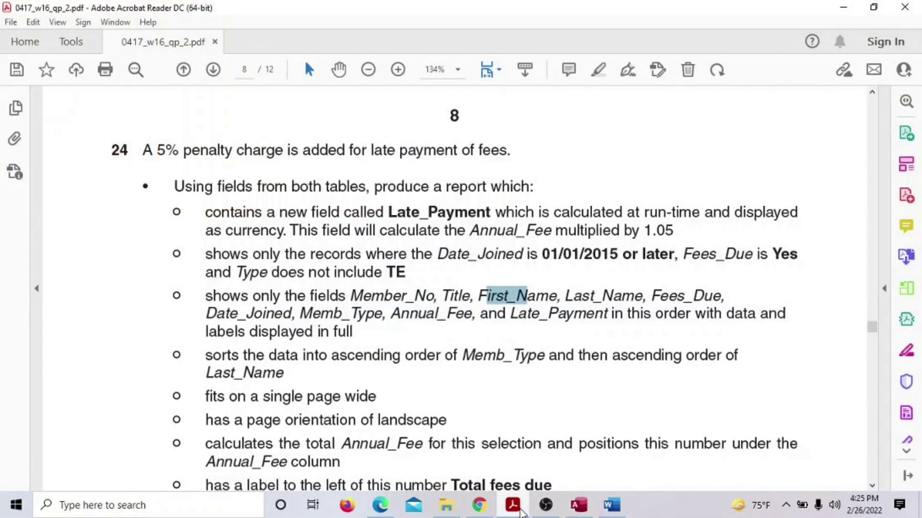
{"action": "left_click", "coordinate": [520, 511]}
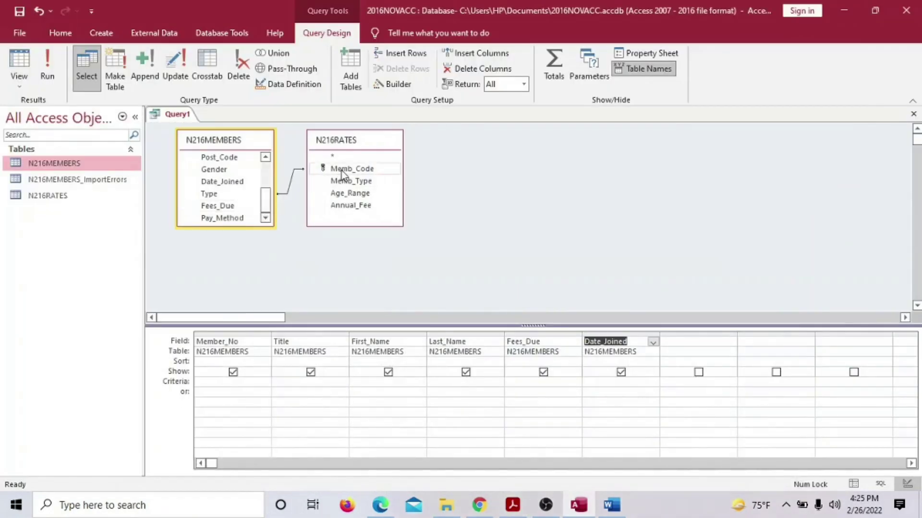
{"action": "double_click", "coordinate": [345, 182]}
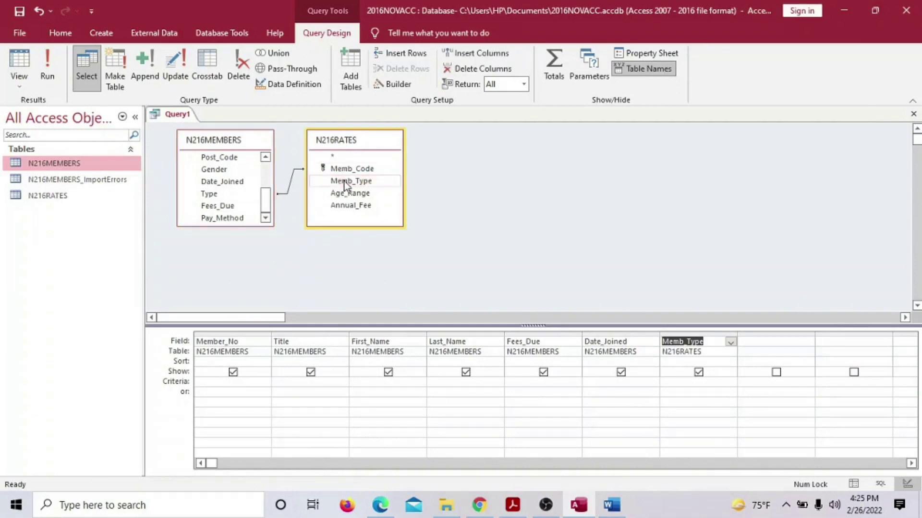
{"action": "left_click", "coordinate": [513, 506]}
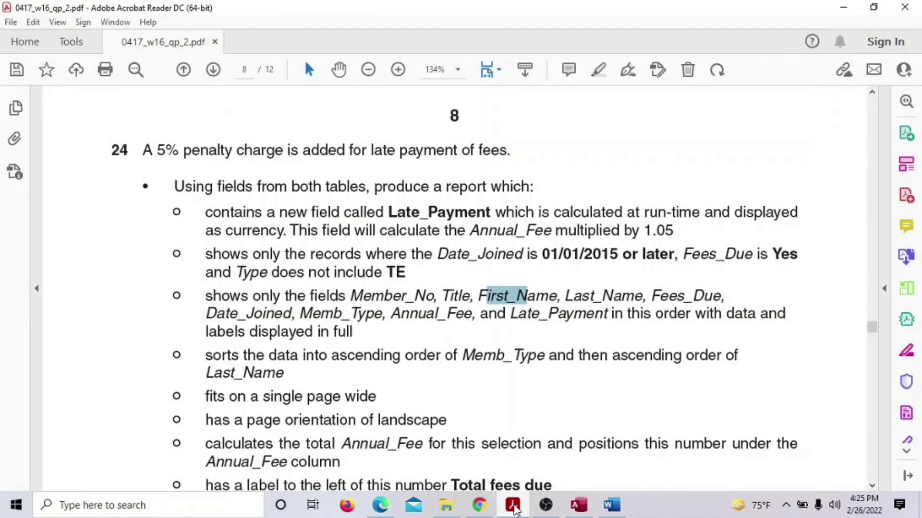
{"action": "left_click", "coordinate": [513, 506]}
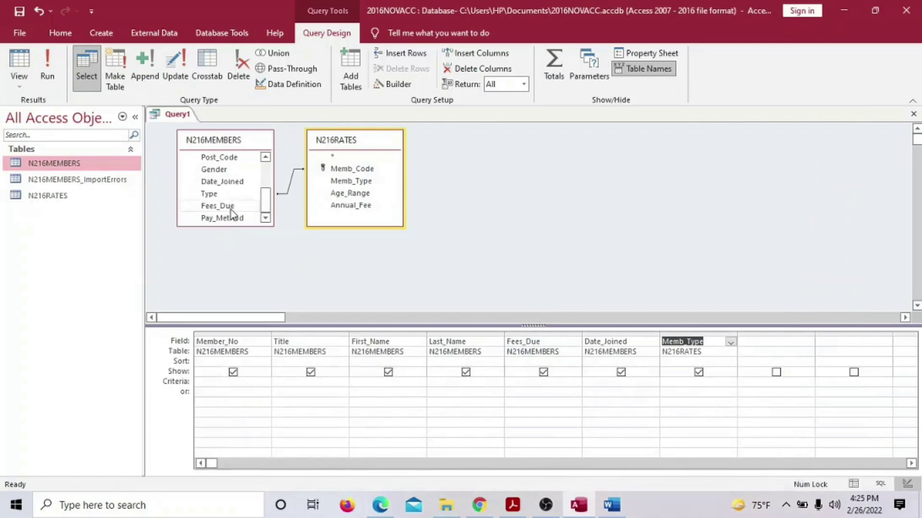
{"action": "double_click", "coordinate": [341, 205]}
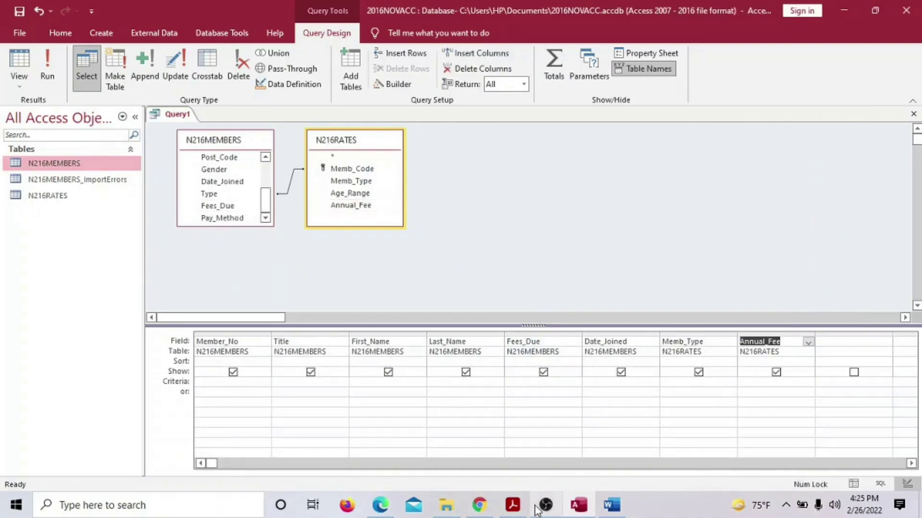
Step: Check the final required field in the question paper and start a calculated field named Late_Payment after Annual_Fee in the Access query
{"action": "left_click", "coordinate": [513, 506]}
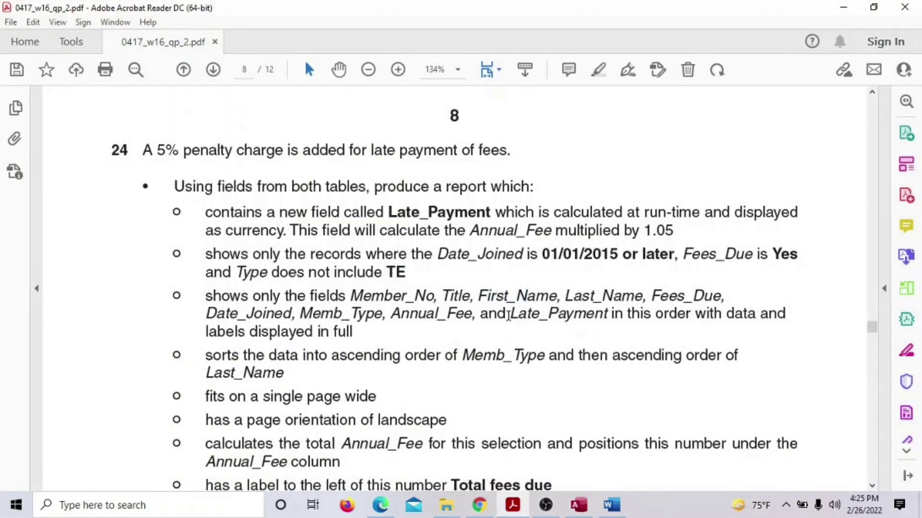
{"action": "left_click_drag", "start_coordinate": [510, 315], "coordinate": [611, 317]}
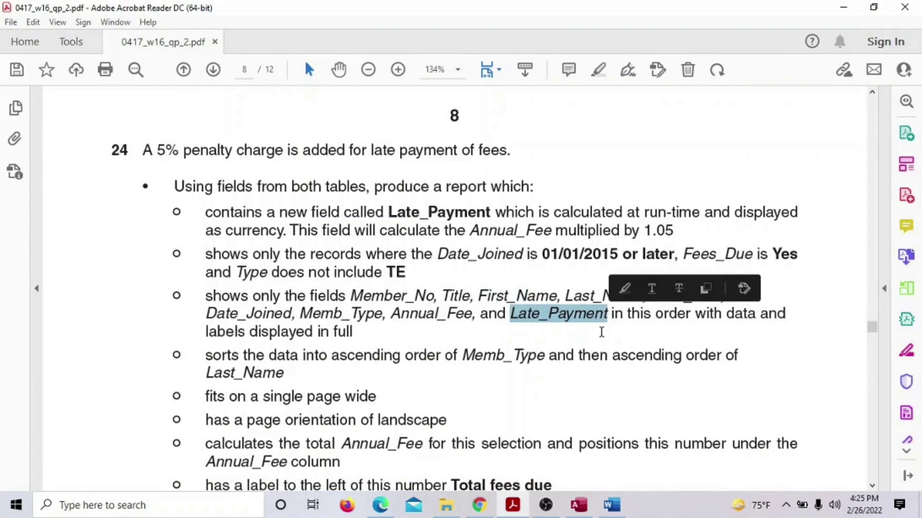
{"action": "left_click", "coordinate": [586, 510]}
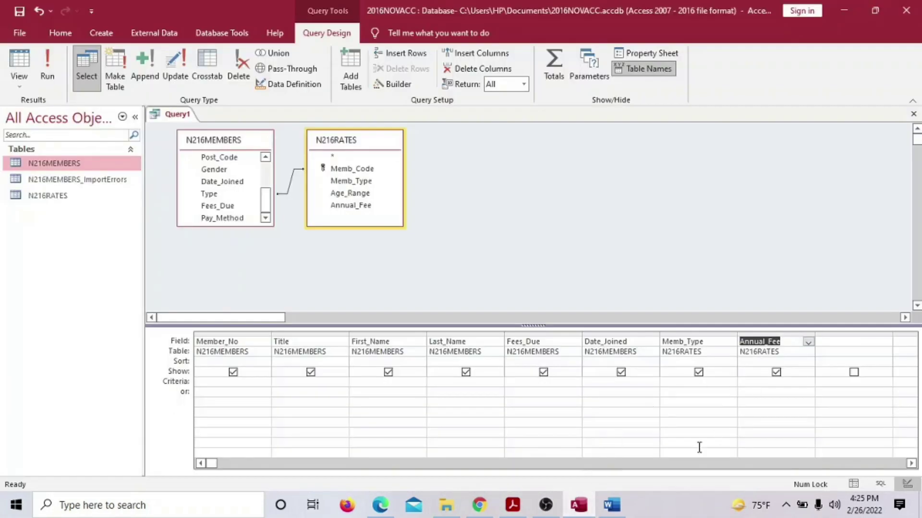
{"action": "left_click", "coordinate": [910, 463]}
{"action": "left_click", "coordinate": [911, 464]}
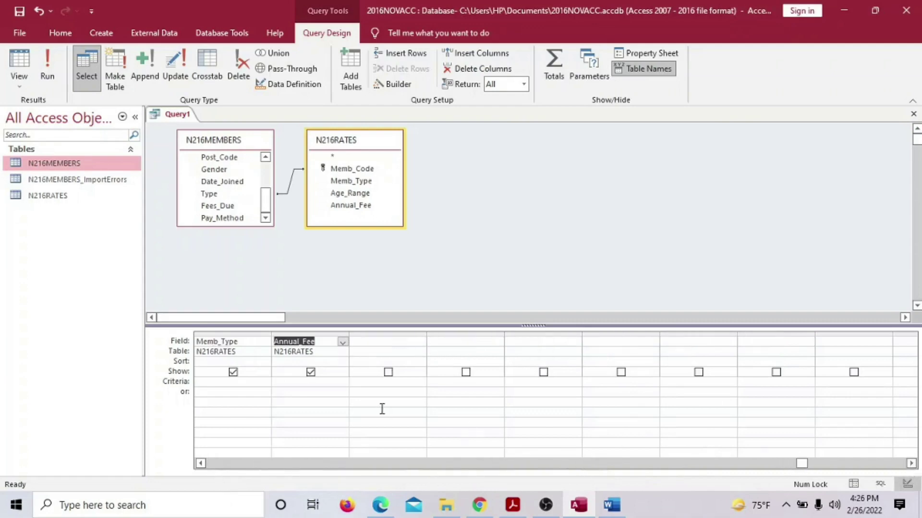
{"action": "left_click", "coordinate": [367, 341]}
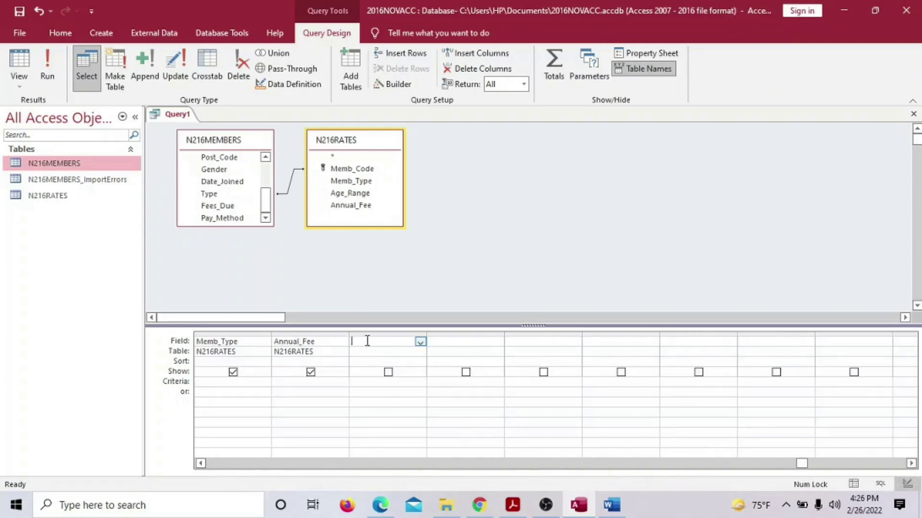
{"action": "type", "text": "Late_Payment:"}
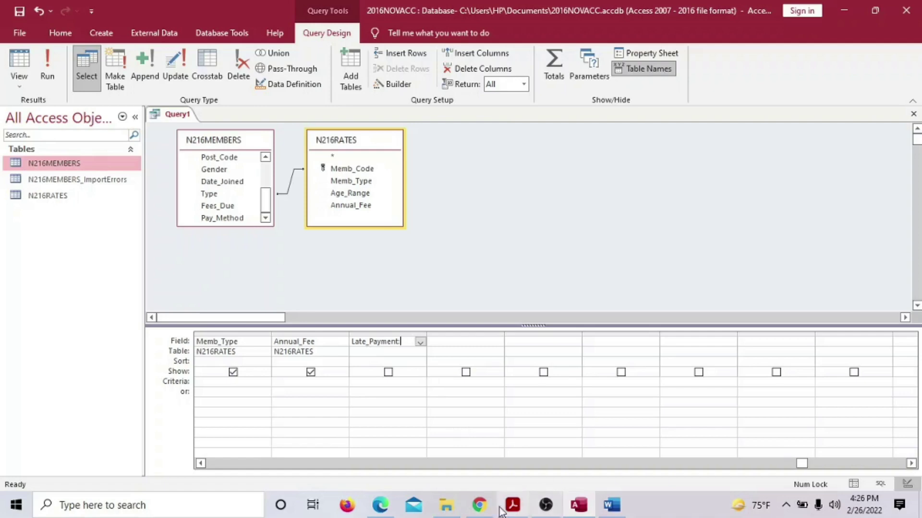
Step: Review the calculation rule in the question paper, complete Late_Payment in Access as [Annual_Fee]*1.05, and widen its column to show the whole expression
{"action": "key", "text": "alt+Tab"}
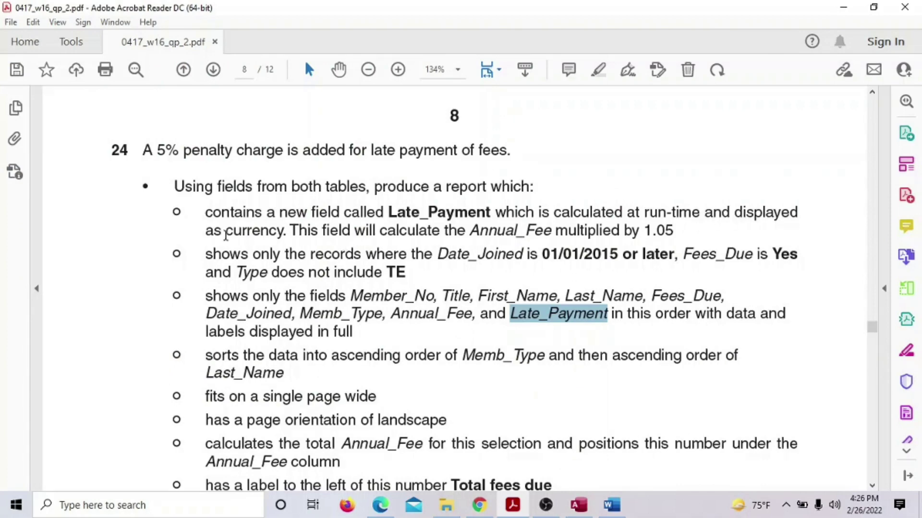
{"action": "left_click_drag", "start_coordinate": [355, 231], "coordinate": [527, 231]}
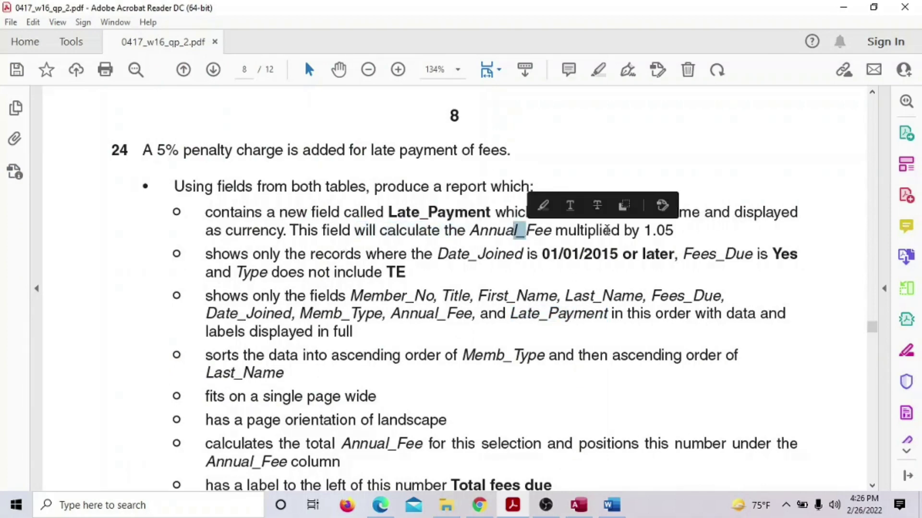
{"action": "left_click_drag", "start_coordinate": [643, 231], "coordinate": [673, 232]}
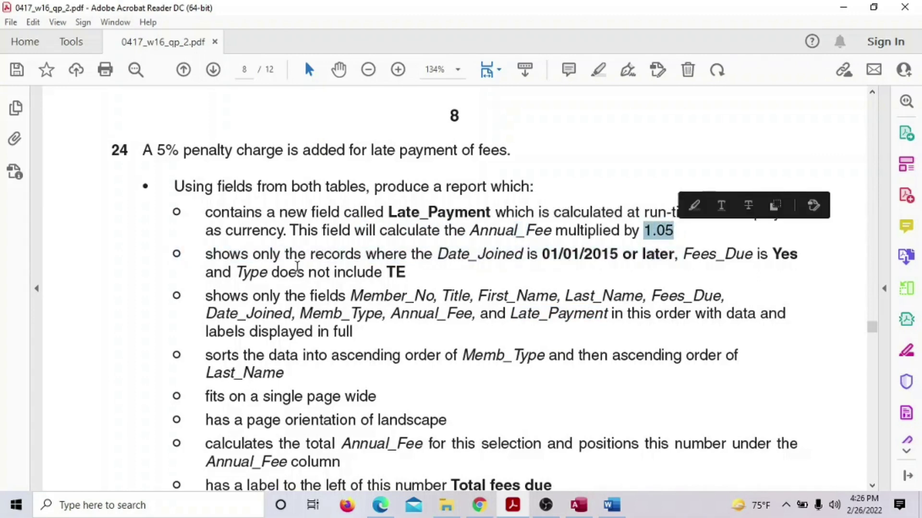
{"action": "left_click", "coordinate": [476, 245]}
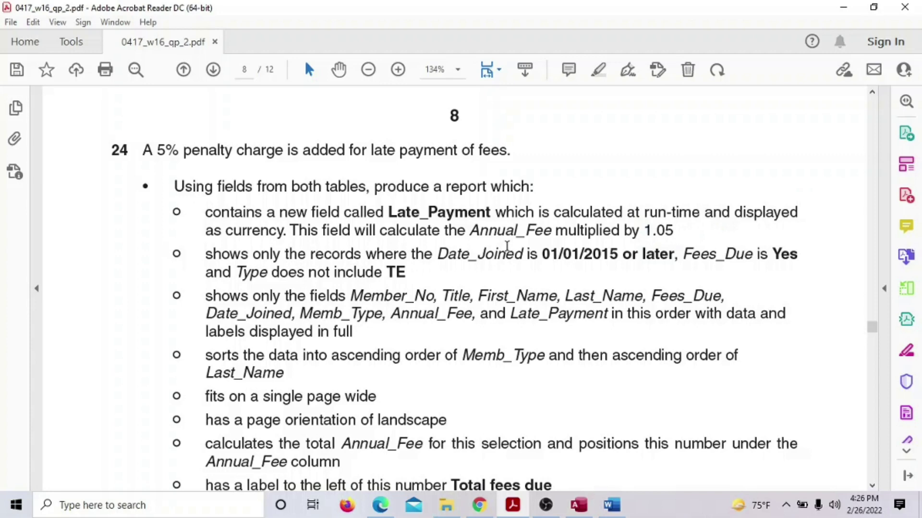
{"action": "left_click_drag", "start_coordinate": [625, 212], "coordinate": [700, 212]}
{"action": "left_click_drag", "start_coordinate": [226, 230], "coordinate": [278, 231]}
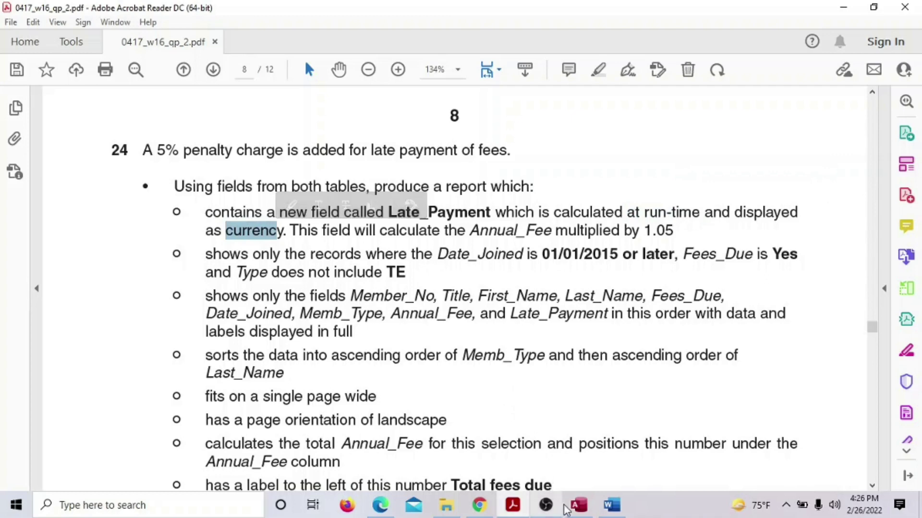
{"action": "left_click", "coordinate": [579, 505]}
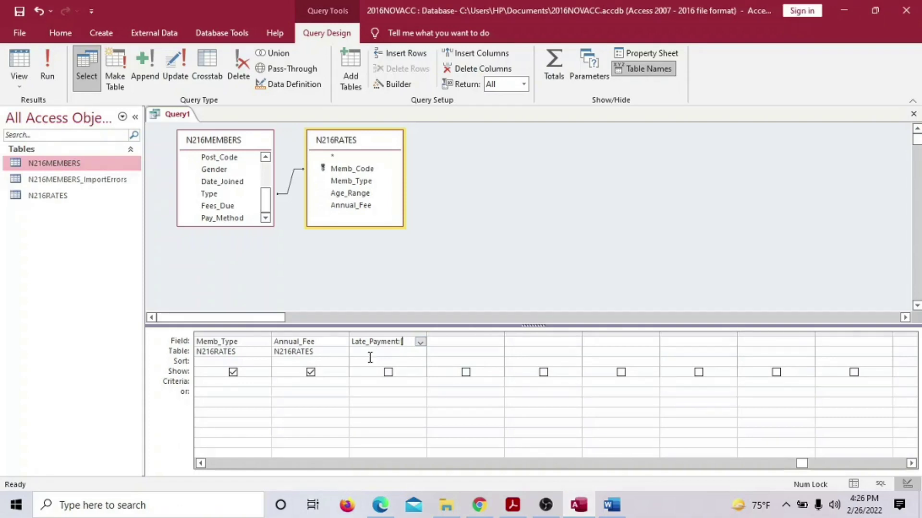
{"action": "type", "text": "nnual_F"}
{"action": "type", "text": "ee]*1.05"}
{"action": "key", "text": "Tab"}
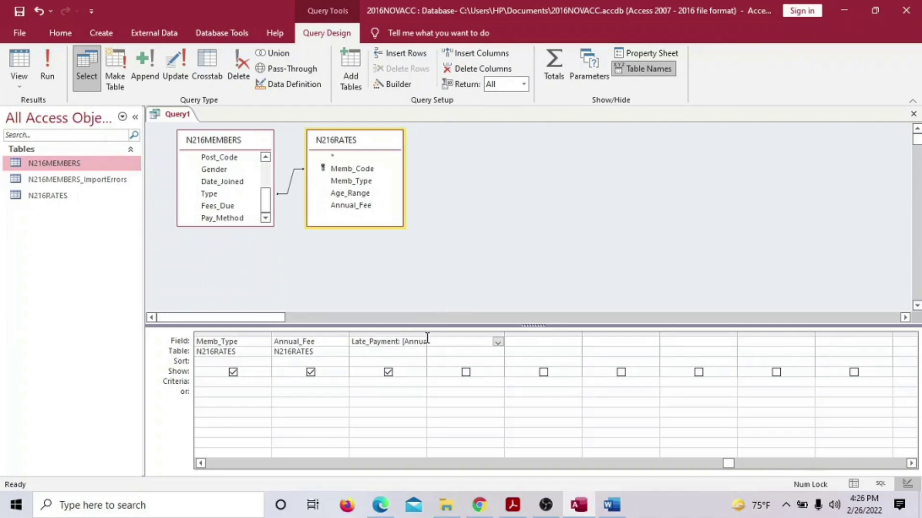
{"action": "left_click_drag", "start_coordinate": [426, 333], "coordinate": [473, 334]}
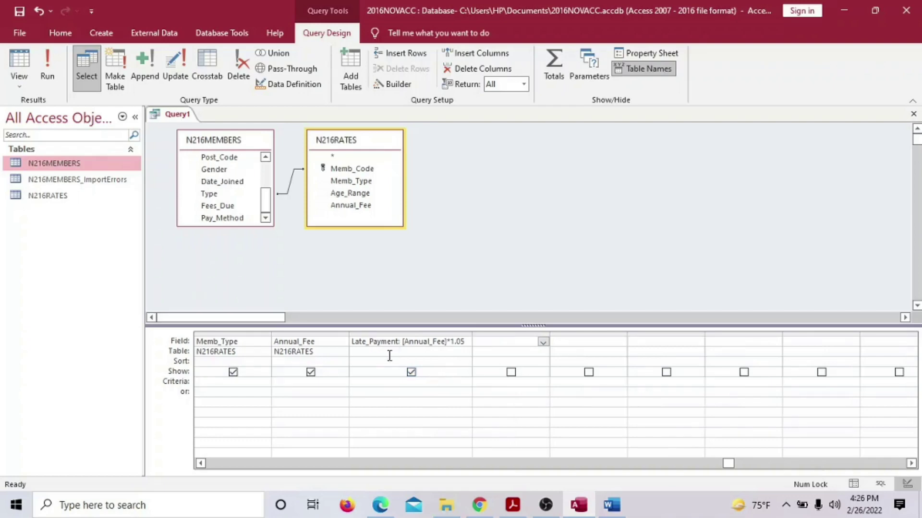
Step: Set the Late_Payment field's format to Currency in its properties and close the property sheet
{"action": "left_click", "coordinate": [415, 336]}
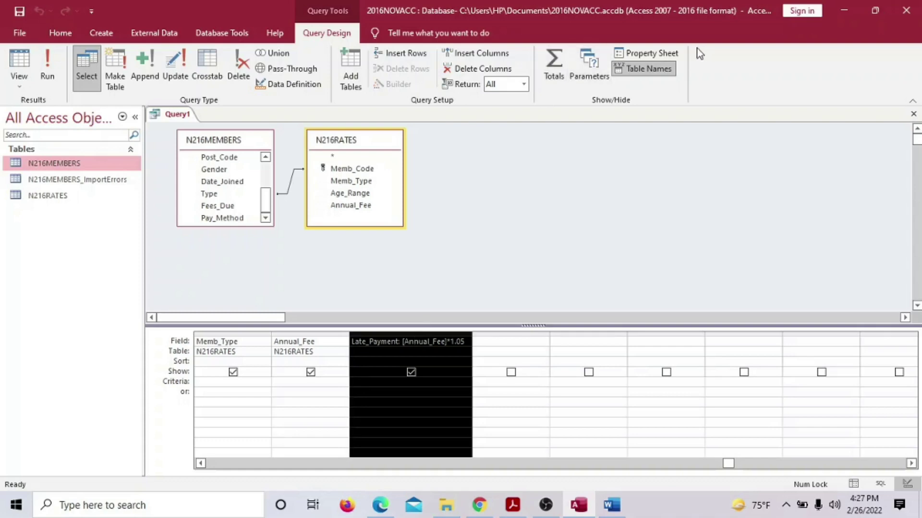
{"action": "left_click", "coordinate": [660, 52]}
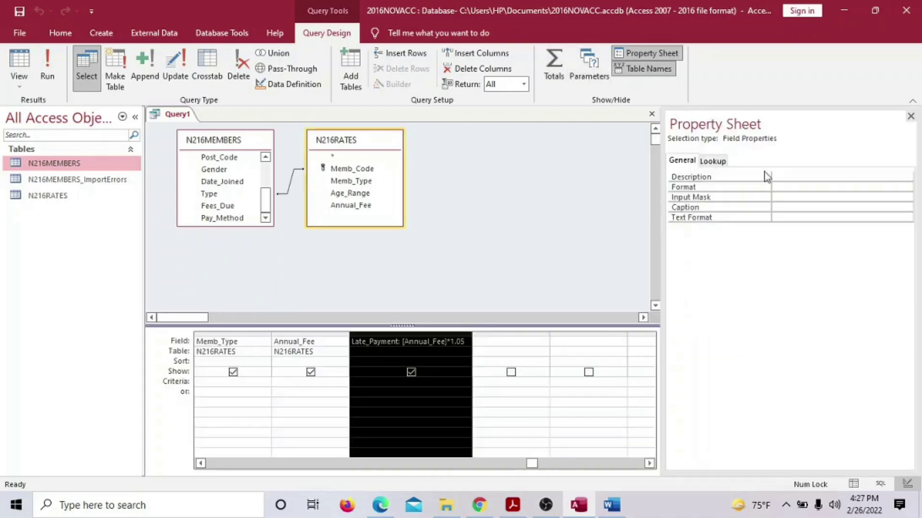
{"action": "left_click", "coordinate": [845, 187]}
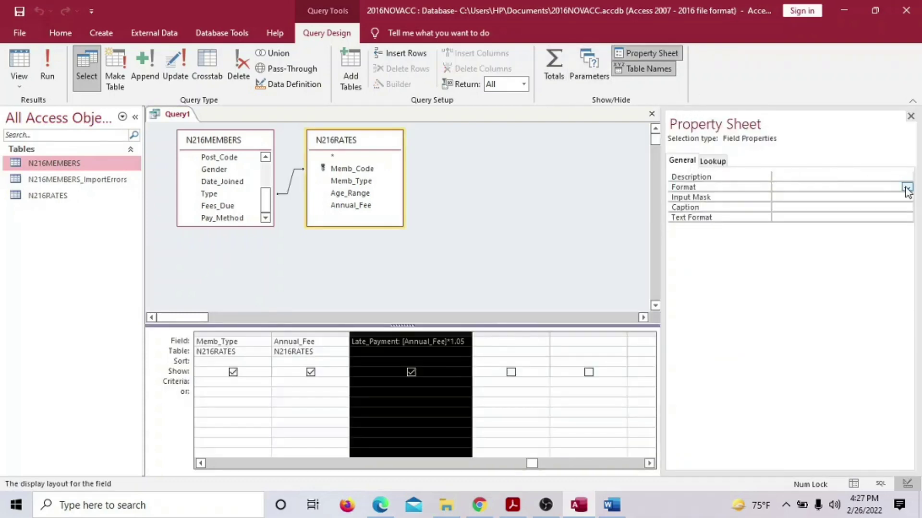
{"action": "left_click", "coordinate": [905, 187]}
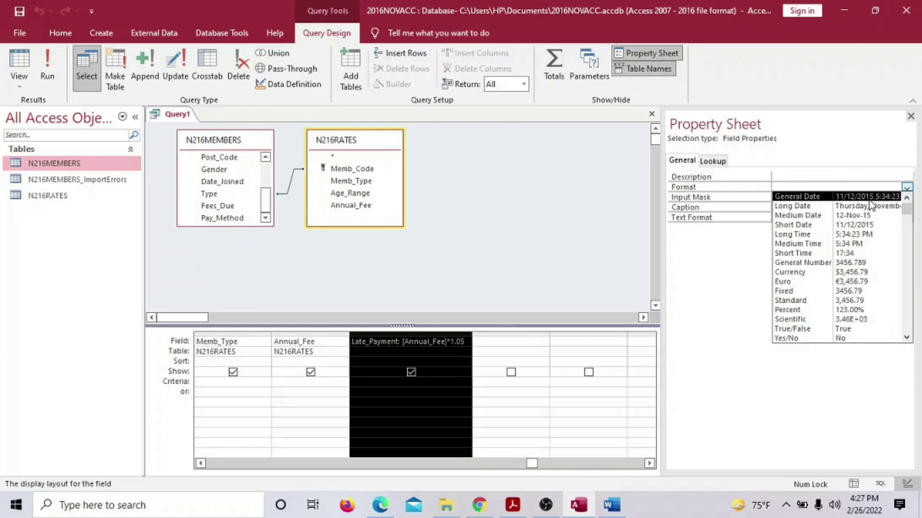
{"action": "left_click", "coordinate": [801, 273]}
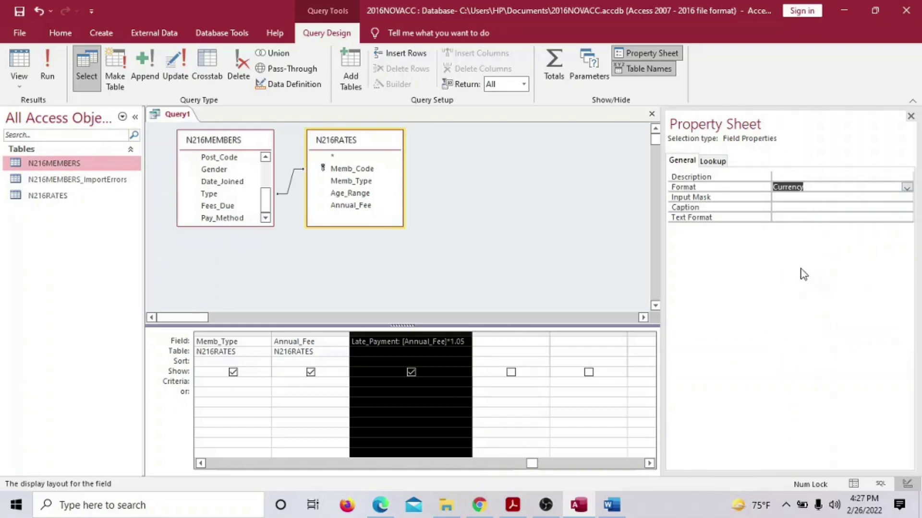
{"action": "left_click", "coordinate": [910, 115]}
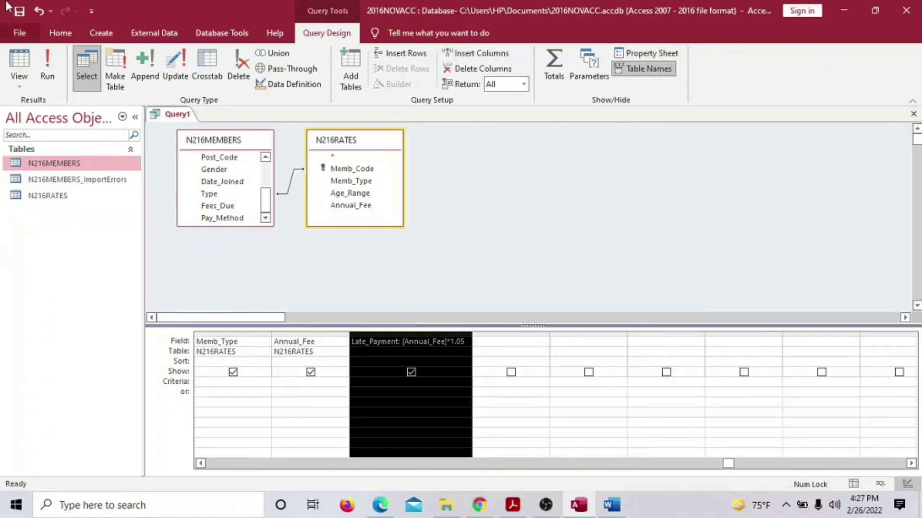
Step: Check the task number and date condition in the question paper and save the Access query as Query1Q24
{"action": "left_click", "coordinate": [19, 10]}
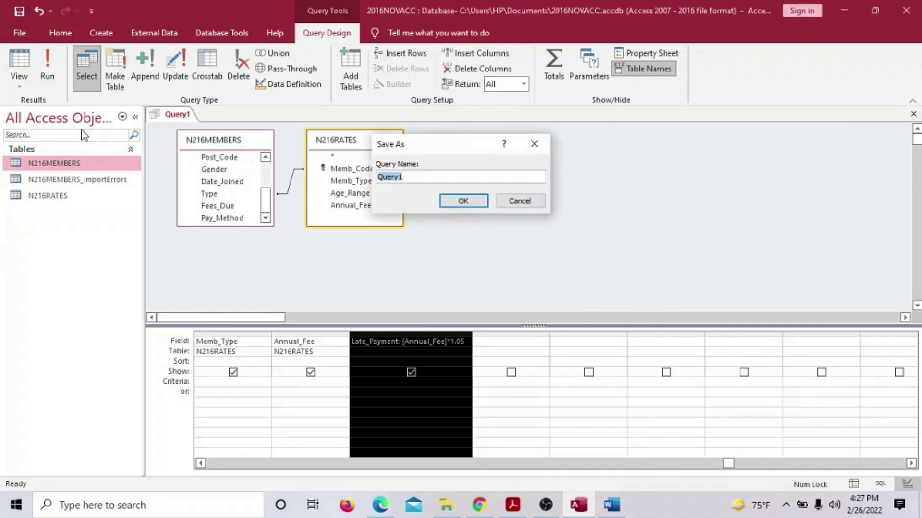
{"action": "left_click", "coordinate": [512, 505]}
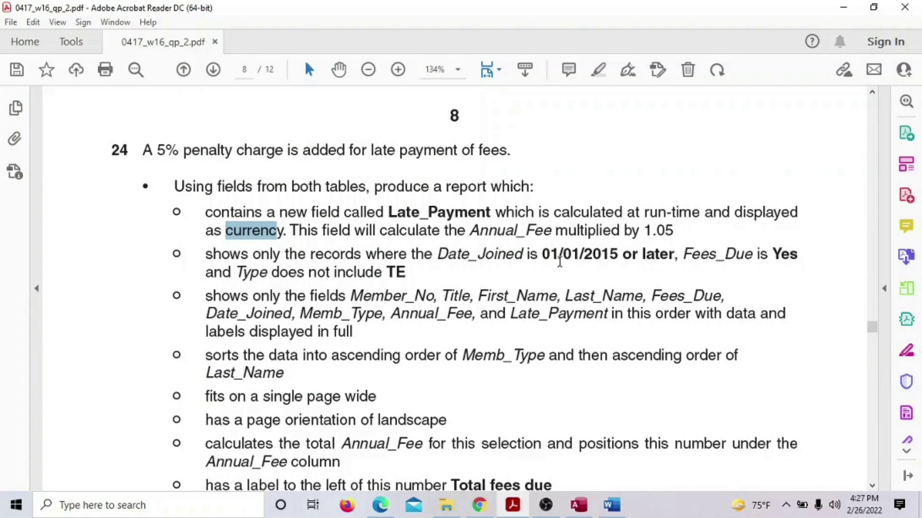
{"action": "left_click_drag", "start_coordinate": [541, 254], "coordinate": [618, 254]}
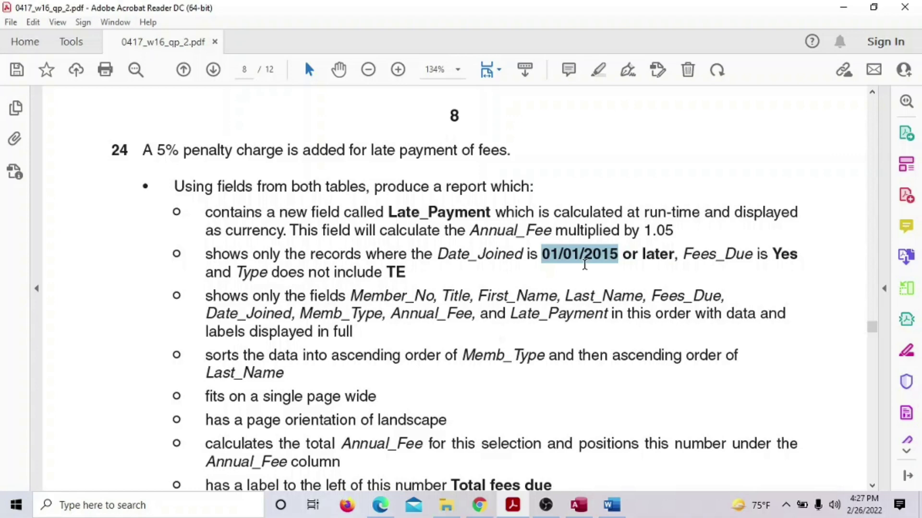
{"action": "left_click", "coordinate": [579, 504]}
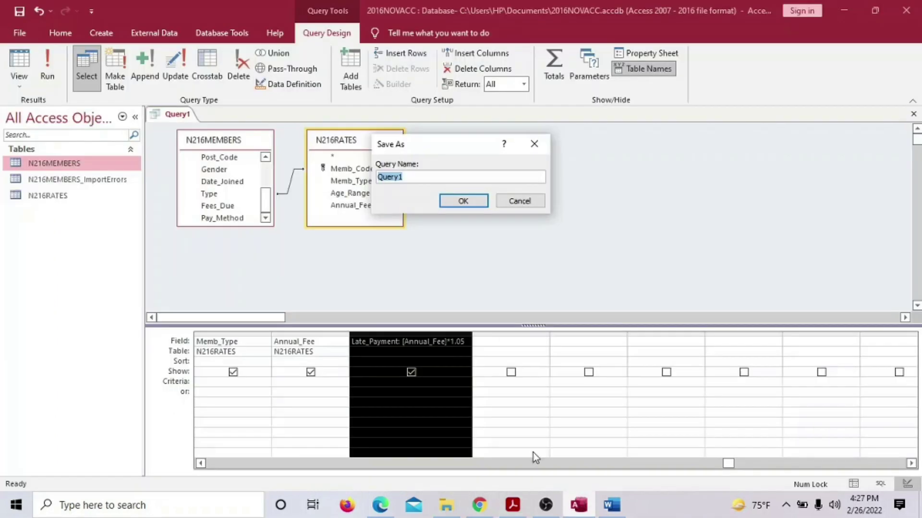
{"action": "left_click", "coordinate": [518, 506]}
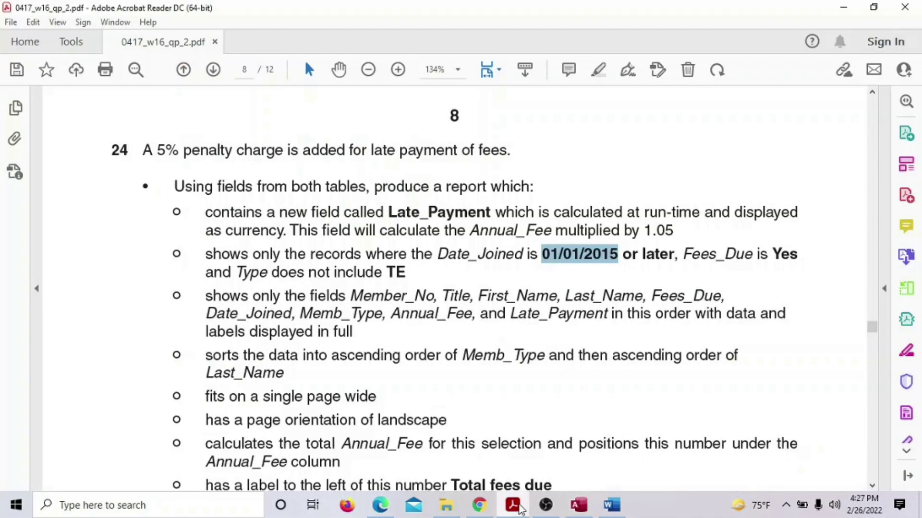
{"action": "left_click", "coordinate": [519, 506]}
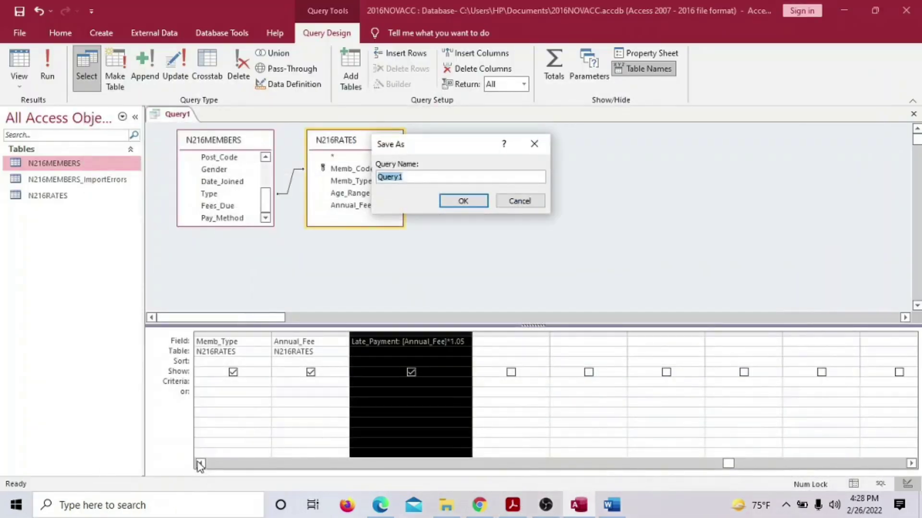
{"action": "left_click", "coordinate": [428, 178]}
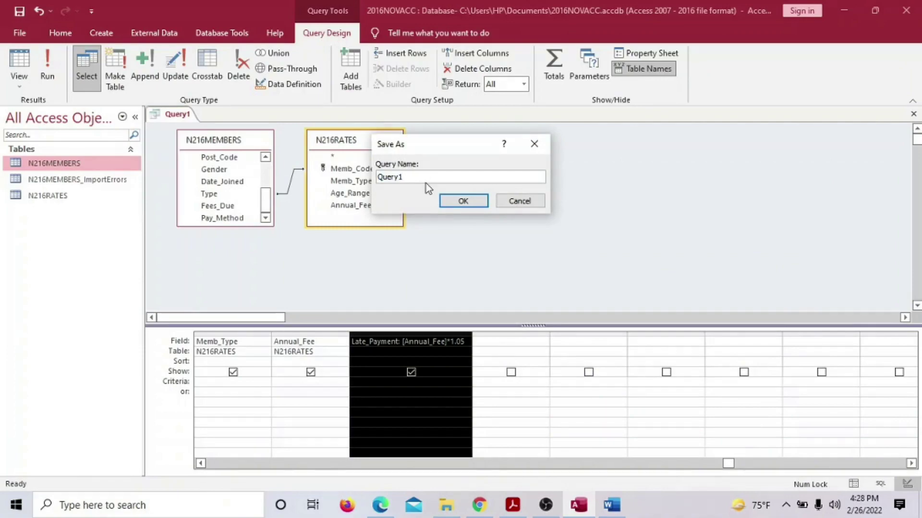
{"action": "type", "text": "Q"}
{"action": "left_click", "coordinate": [517, 513]}
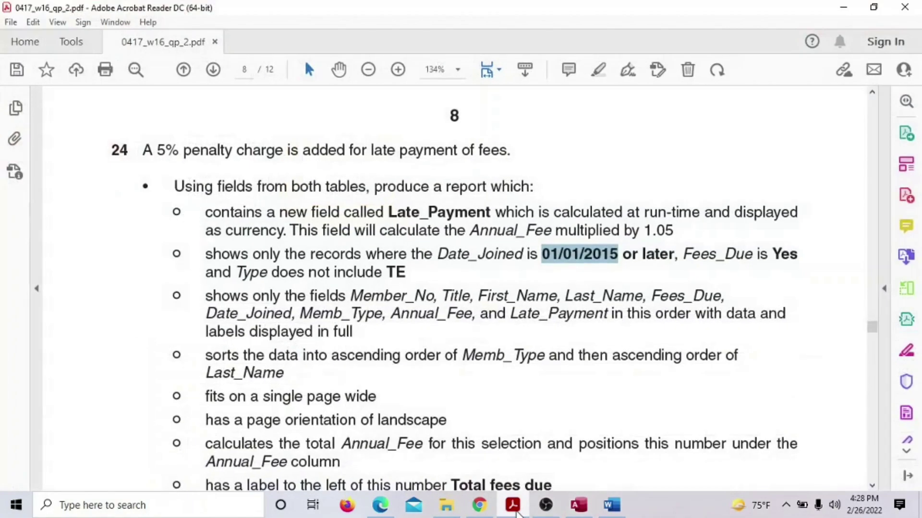
{"action": "left_click", "coordinate": [522, 512]}
{"action": "type", "text": "24"}
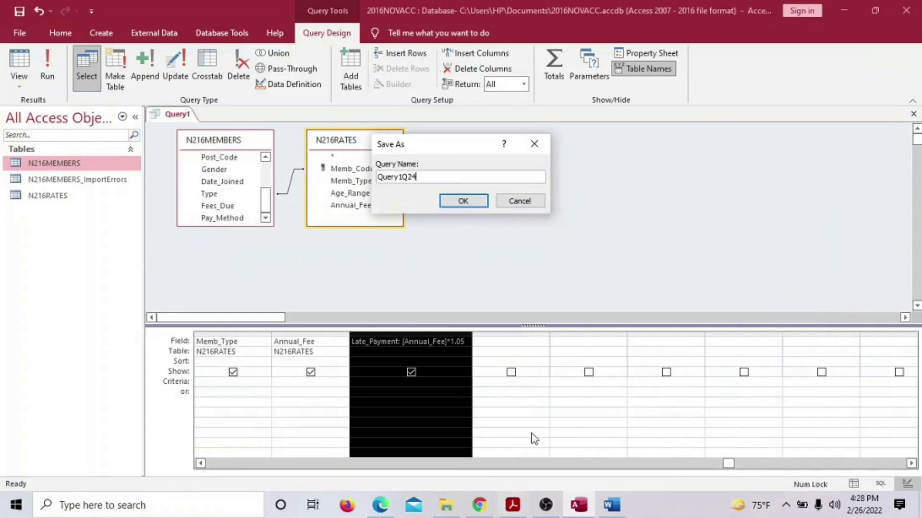
{"action": "left_click", "coordinate": [463, 201]}
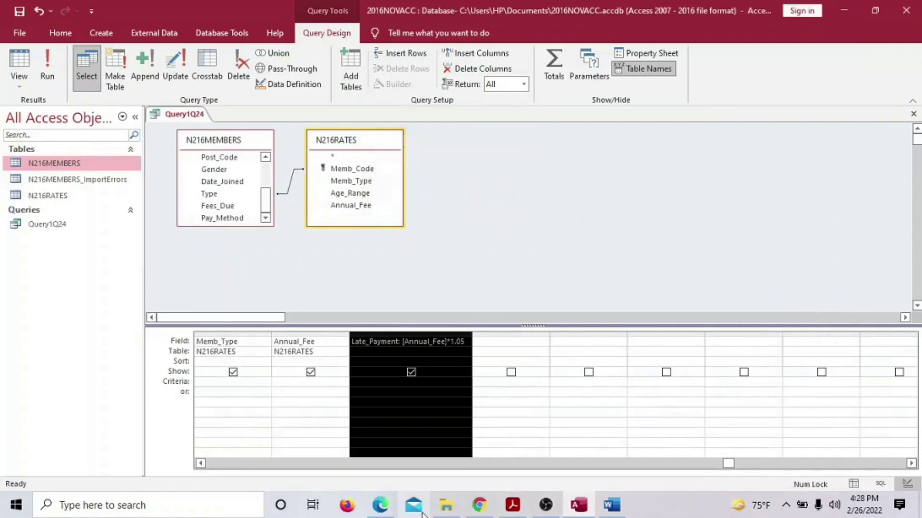
Step: Set the Date_Joined criterion in the Access query to >=#1/1/2015#, checking the date against the question paper
{"action": "left_click", "coordinate": [200, 464]}
{"action": "left_click", "coordinate": [201, 464]}
{"action": "left_click", "coordinate": [200, 463]}
{"action": "left_click", "coordinate": [200, 463]}
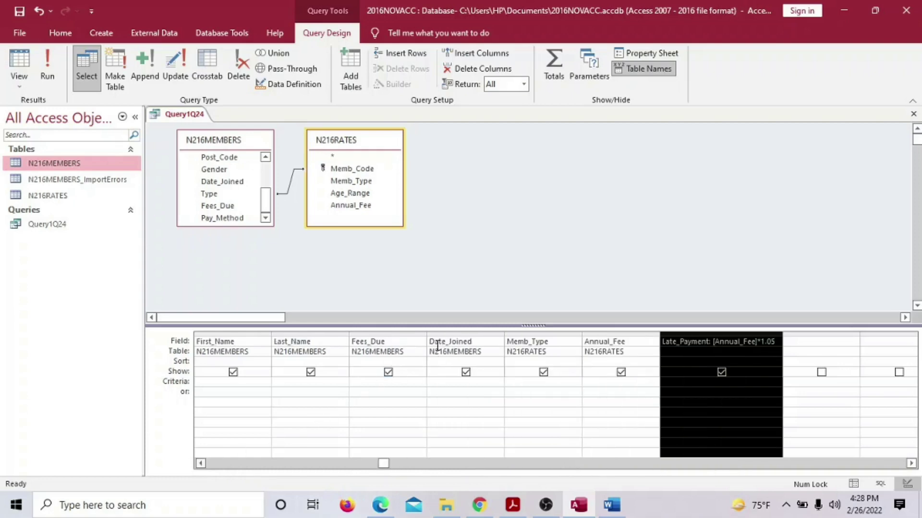
{"action": "left_click", "coordinate": [444, 380]}
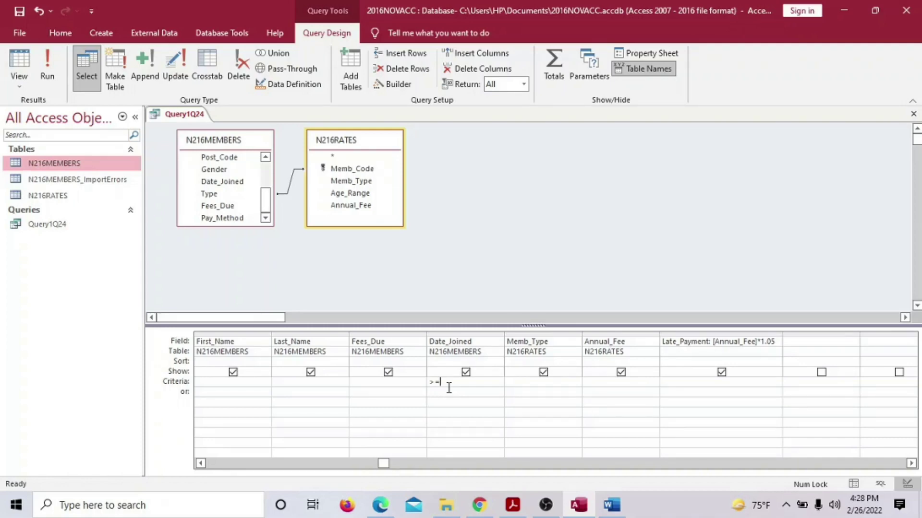
{"action": "left_click", "coordinate": [579, 507]}
{"action": "left_click", "coordinate": [581, 507]}
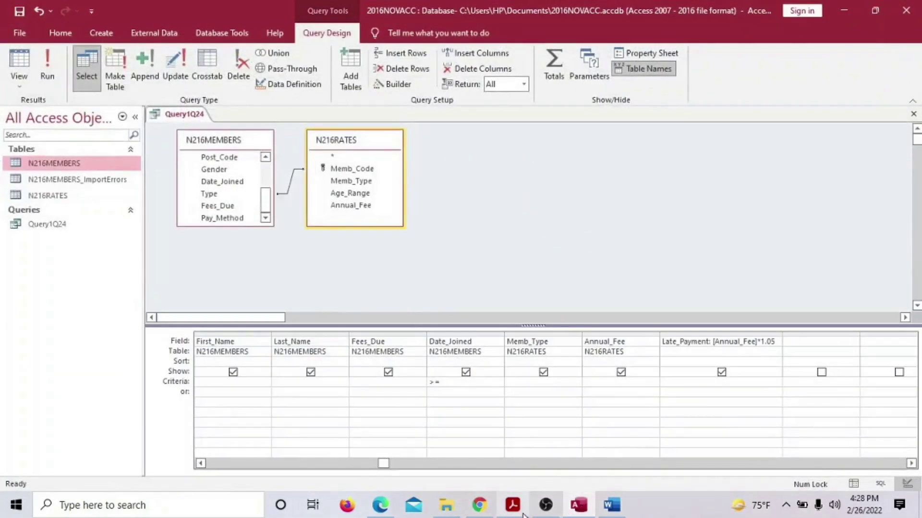
{"action": "left_click", "coordinate": [516, 509]}
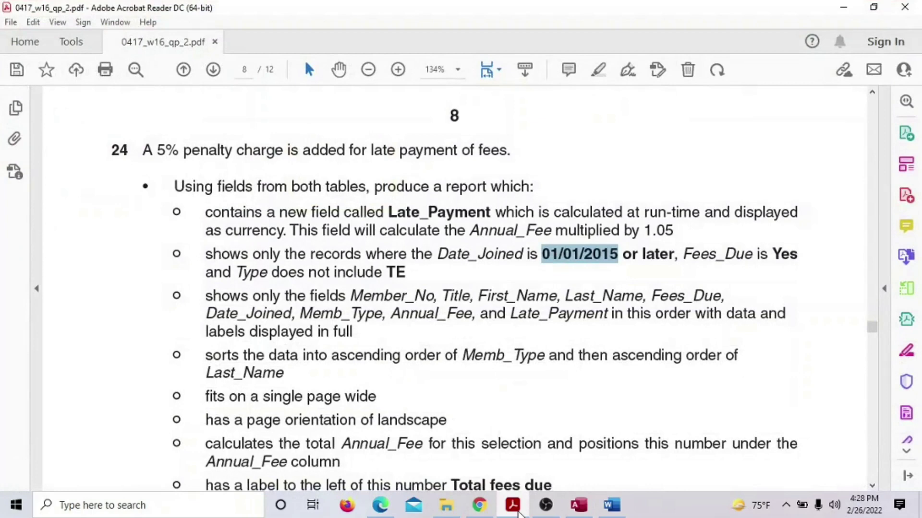
{"action": "left_click", "coordinate": [513, 508]}
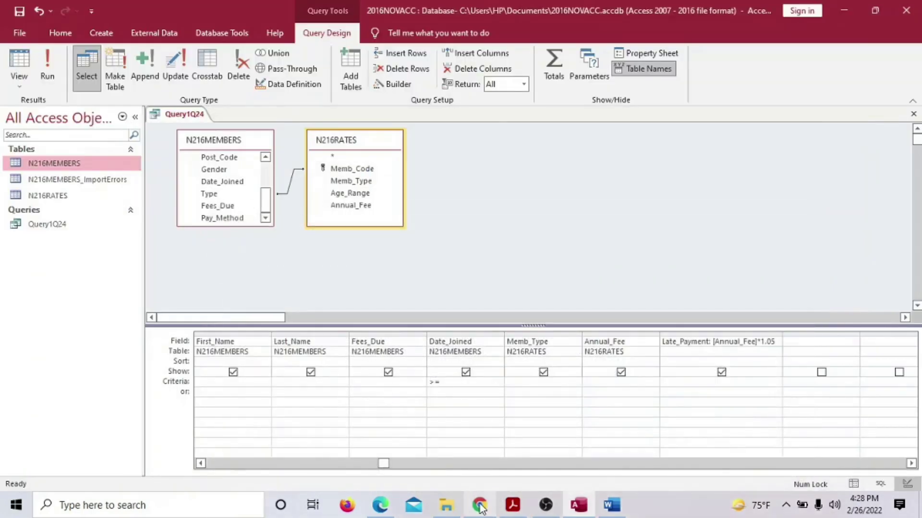
{"action": "mouse_move", "coordinate": [480, 508]}
{"action": "type", "text": "015#"}
{"action": "key", "text": "Tab"}
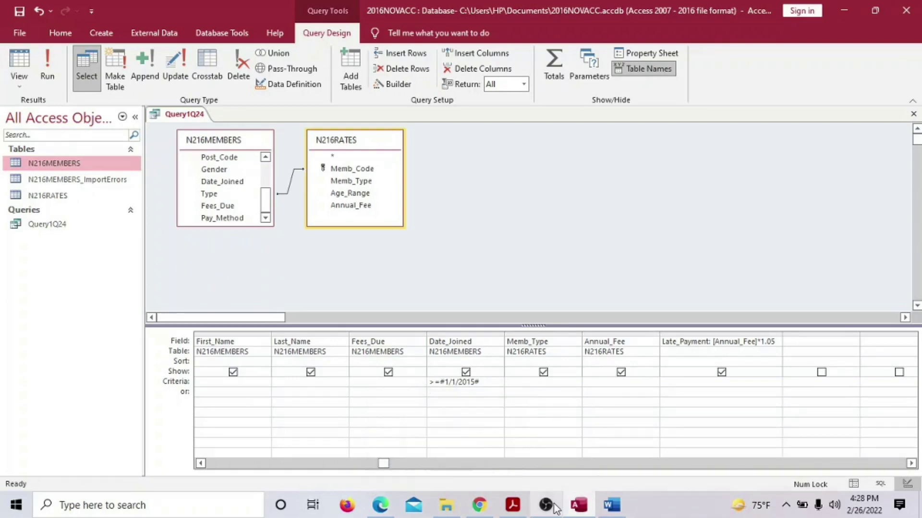
Step: Run the query, check the Date_Joined values against the date criterion, and return to the query design
{"action": "mouse_move", "coordinate": [511, 512]}
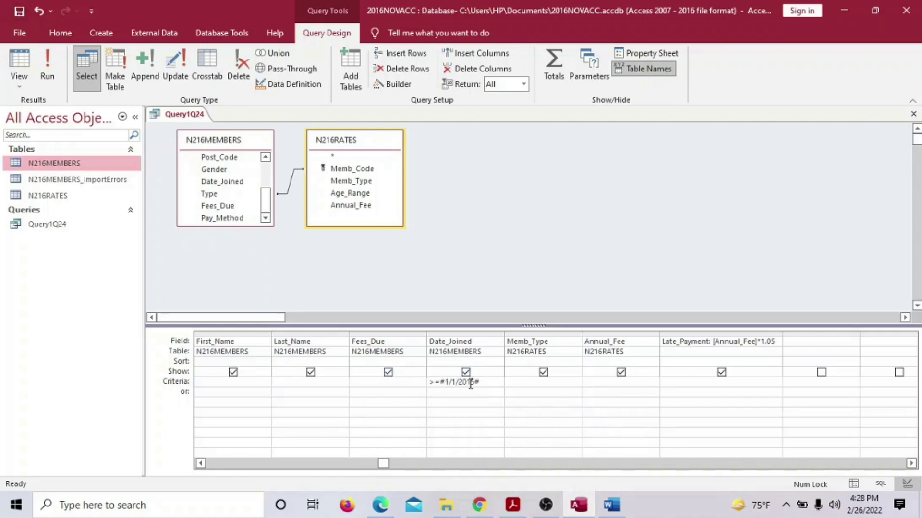
{"action": "left_click", "coordinate": [44, 67]}
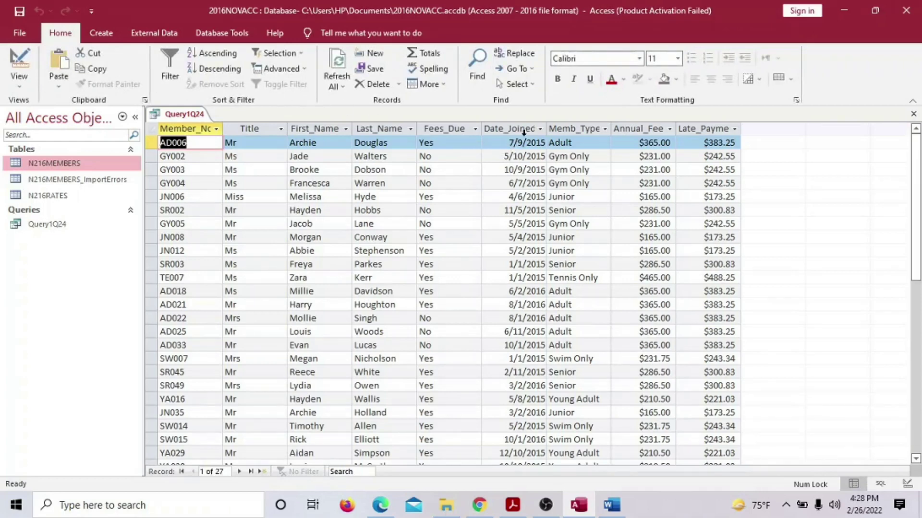
{"action": "left_click", "coordinate": [523, 131]}
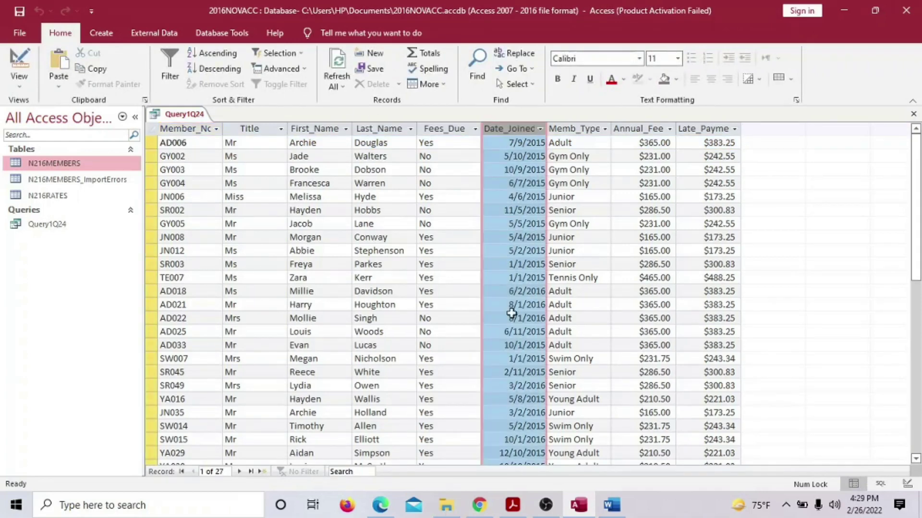
{"action": "scroll", "coordinate": [513, 355], "scroll_direction": "down", "scroll_amount": 3}
{"action": "scroll", "coordinate": [516, 359], "scroll_direction": "up", "scroll_amount": 1}
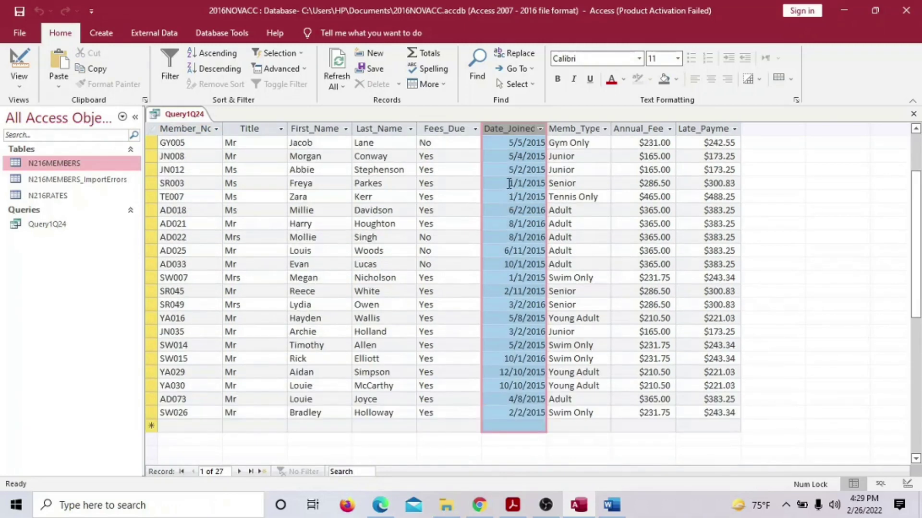
{"action": "left_click_drag", "start_coordinate": [508, 183], "coordinate": [545, 199]}
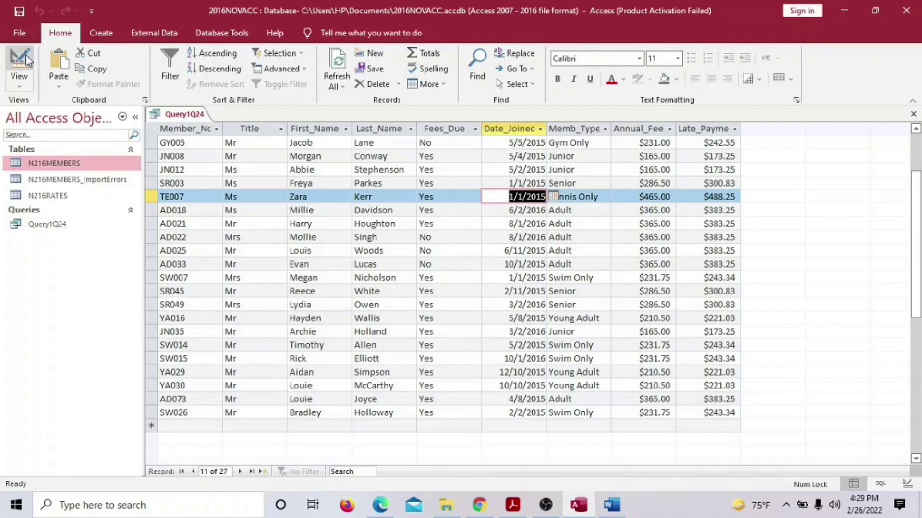
{"action": "left_click", "coordinate": [19, 79]}
{"action": "left_click", "coordinate": [70, 166]}
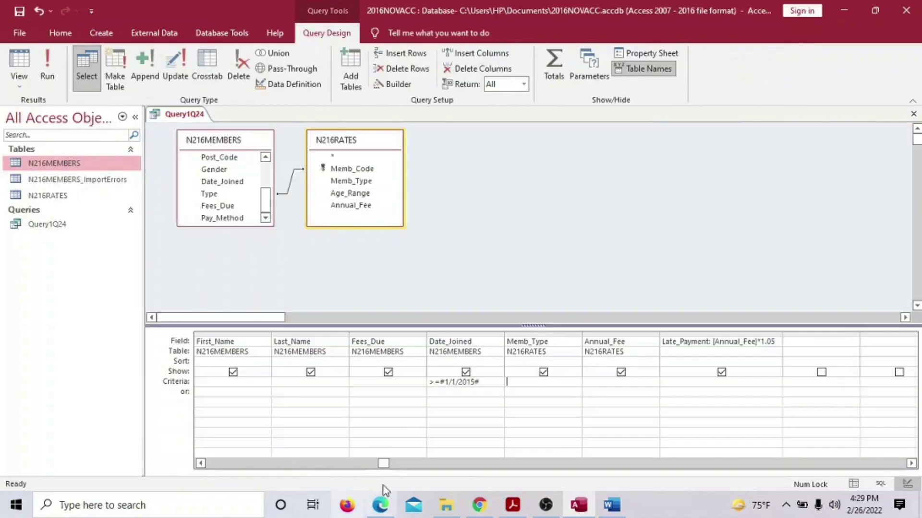
Step: Review the remaining record conditions in the question paper and set the Fees_Due criterion to Yes in the Access query
{"action": "left_click", "coordinate": [510, 510]}
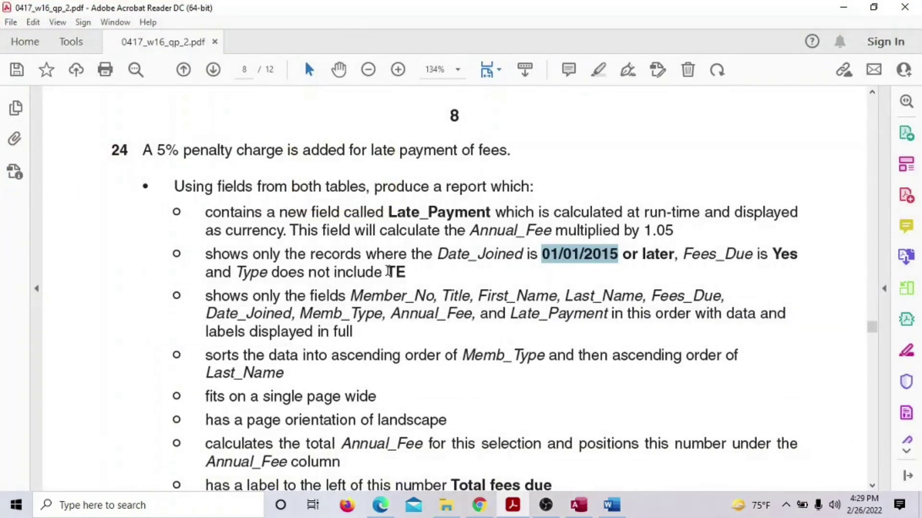
{"action": "left_click_drag", "start_coordinate": [386, 272], "coordinate": [411, 272]}
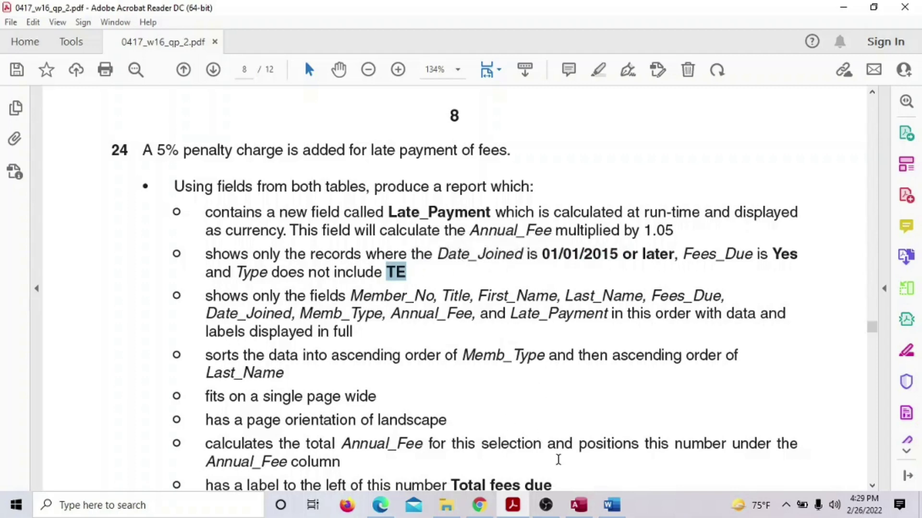
{"action": "mouse_move", "coordinate": [577, 510]}
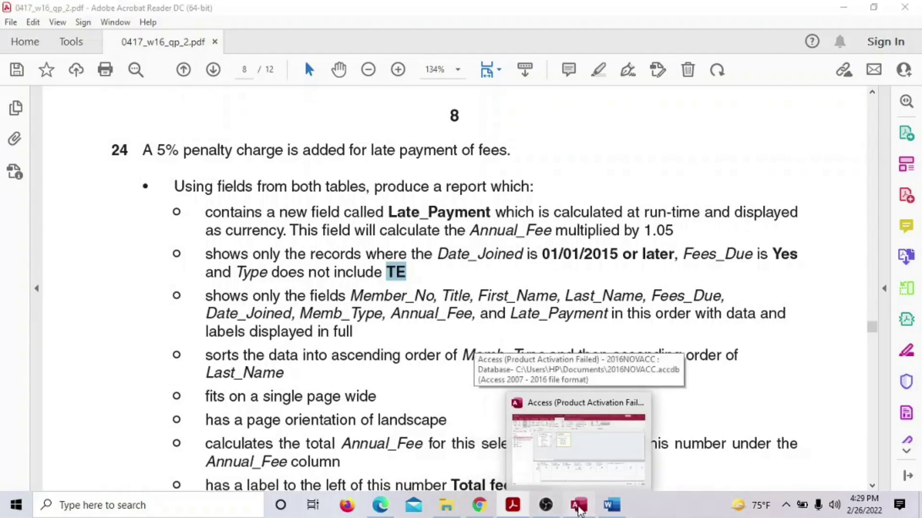
{"action": "left_click", "coordinate": [578, 510]}
{"action": "left_click", "coordinate": [393, 382]}
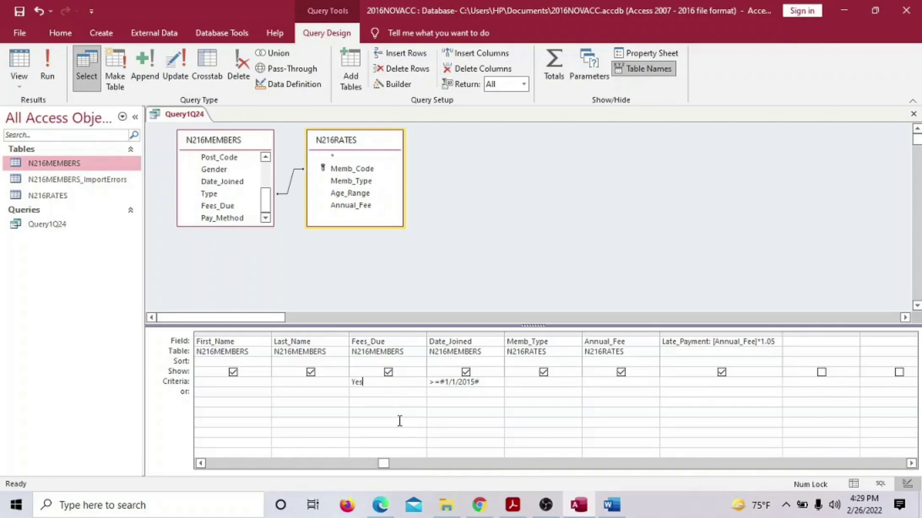
{"action": "type", "text": "Yes"}
{"action": "key", "text": "Tab"}
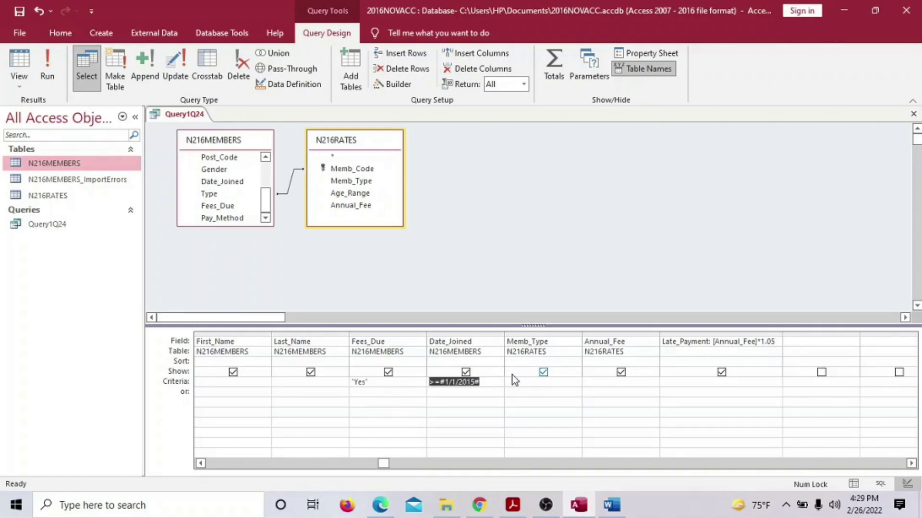
Step: Check the Type condition in the question paper and add the Type field from N216MEMBERS to the Access query
{"action": "left_click", "coordinate": [513, 505]}
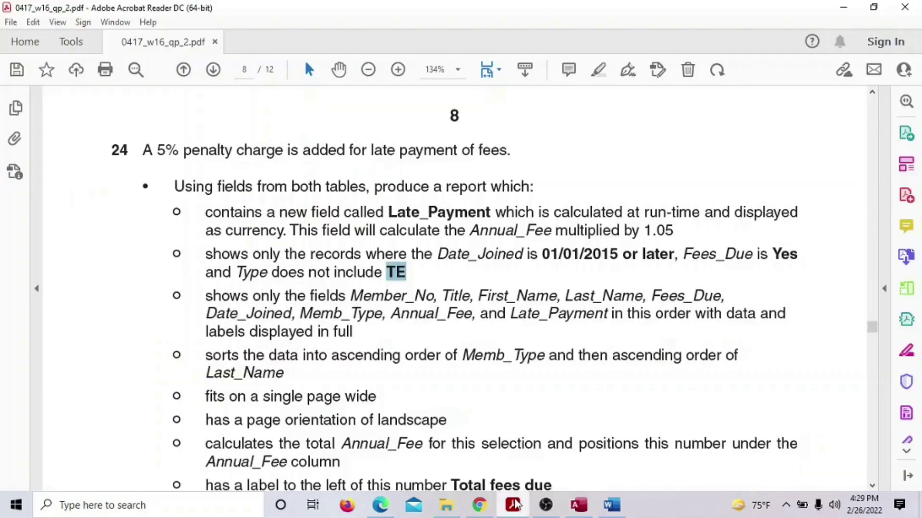
{"action": "left_click", "coordinate": [514, 505]}
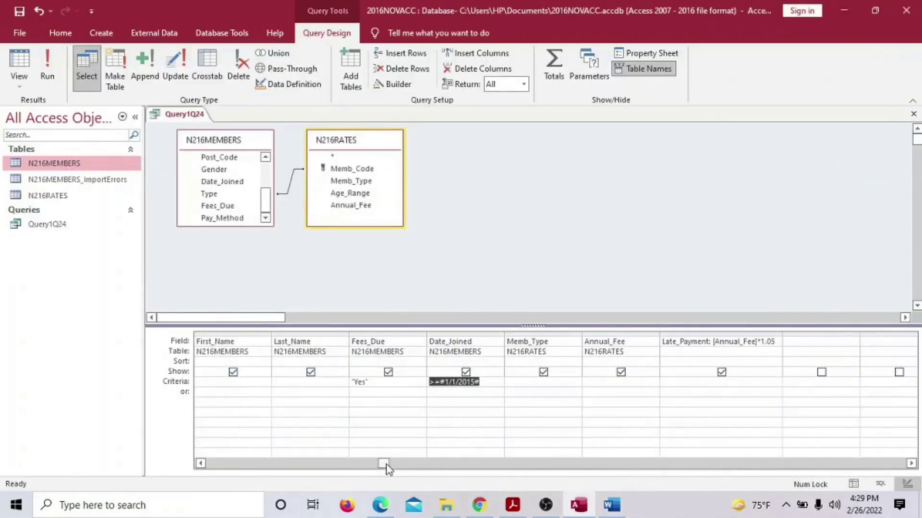
{"action": "left_click", "coordinate": [200, 463]}
{"action": "left_click", "coordinate": [200, 464]}
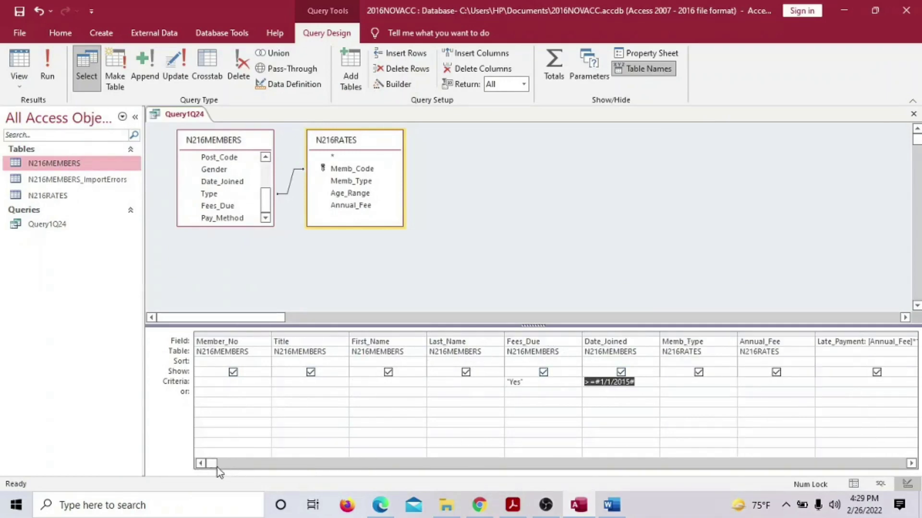
{"action": "left_click_drag", "start_coordinate": [211, 465], "coordinate": [296, 472]}
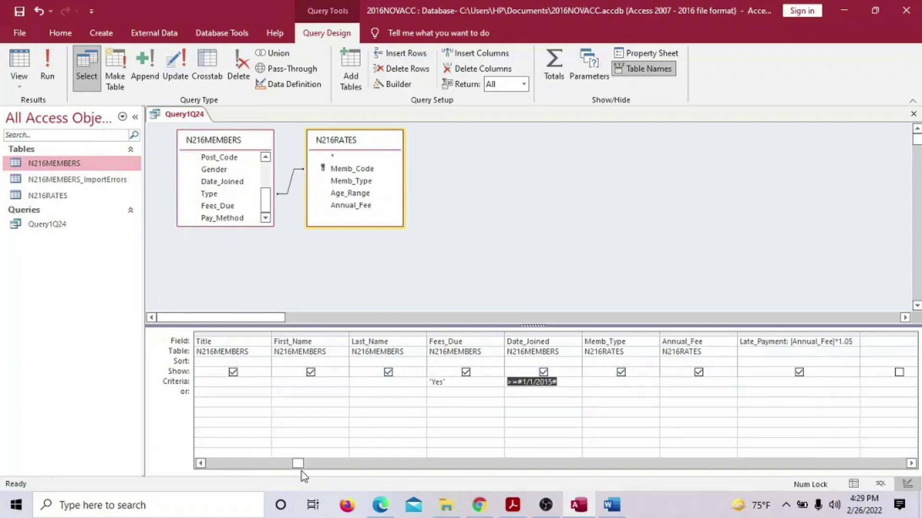
{"action": "left_click_drag", "start_coordinate": [296, 464], "coordinate": [343, 467]}
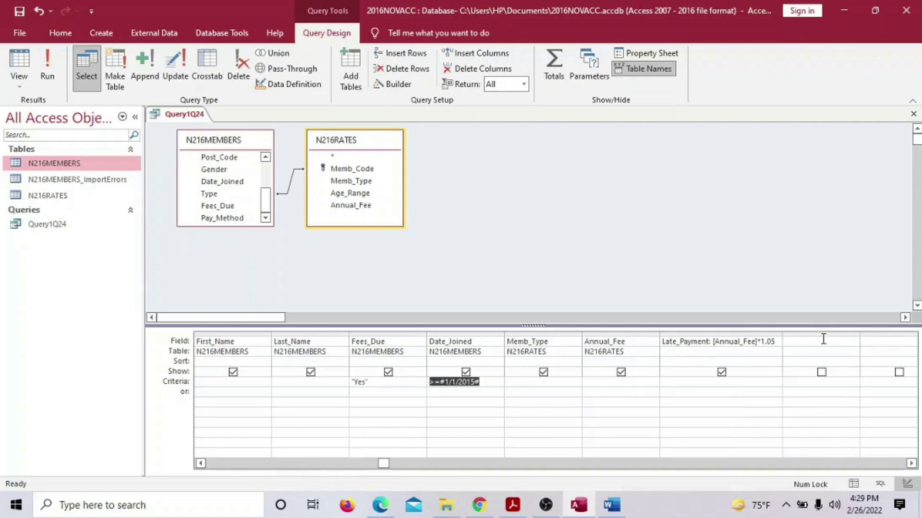
{"action": "double_click", "coordinate": [210, 195]}
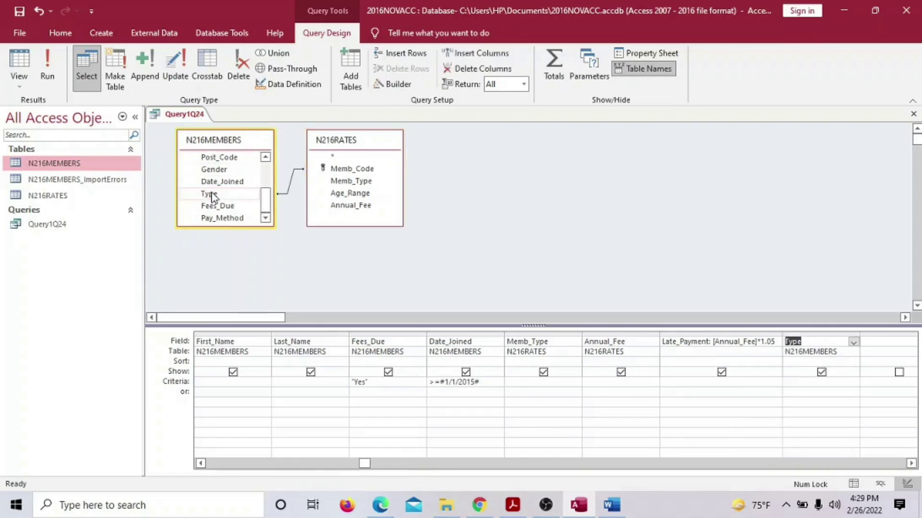
Step: Set the Type criterion in the Access query to Not "TE", checking the excluded code against the question paper
{"action": "left_click", "coordinate": [820, 383]}
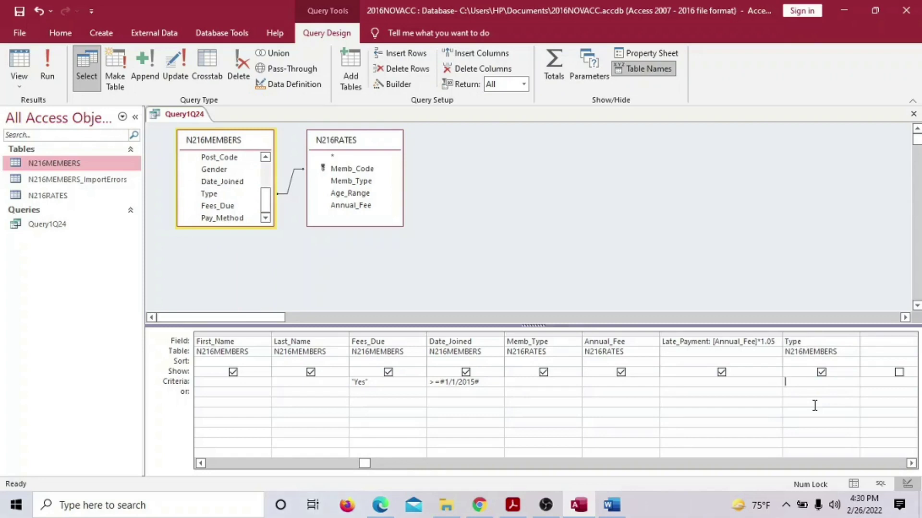
{"action": "type", "text": "Not "}
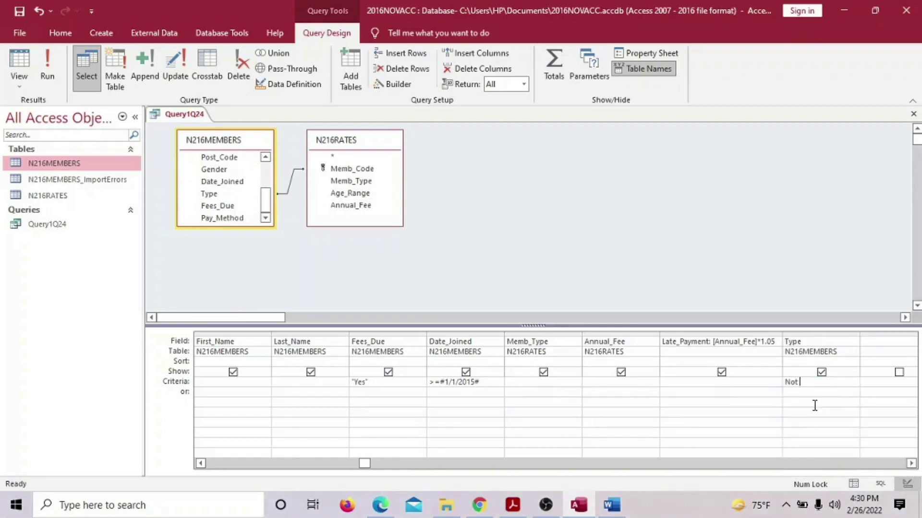
{"action": "type", "text": "Li"}
{"action": "mouse_move", "coordinate": [581, 504]}
{"action": "key", "text": "BackSpace"}
{"action": "key", "text": "BackSpace"}
{"action": "key", "text": "BackSpace"}
{"action": "left_click", "coordinate": [514, 507]}
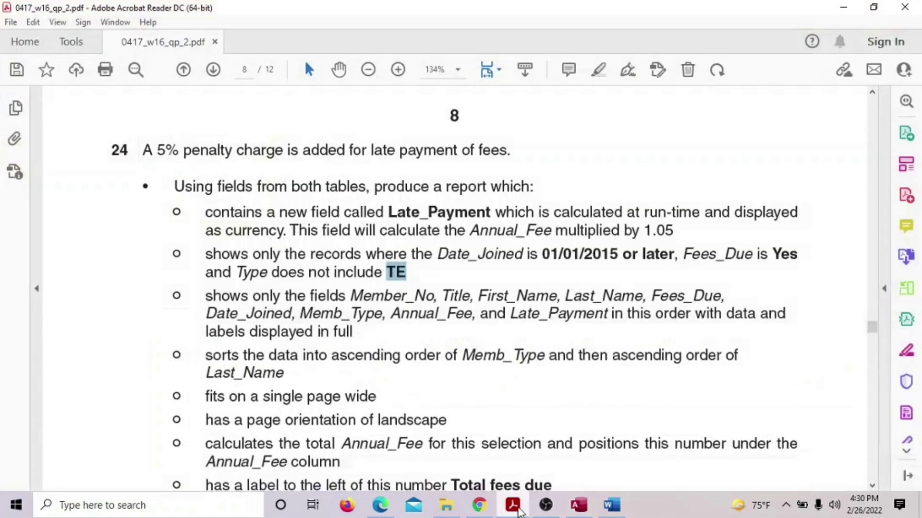
{"action": "left_click", "coordinate": [579, 505]}
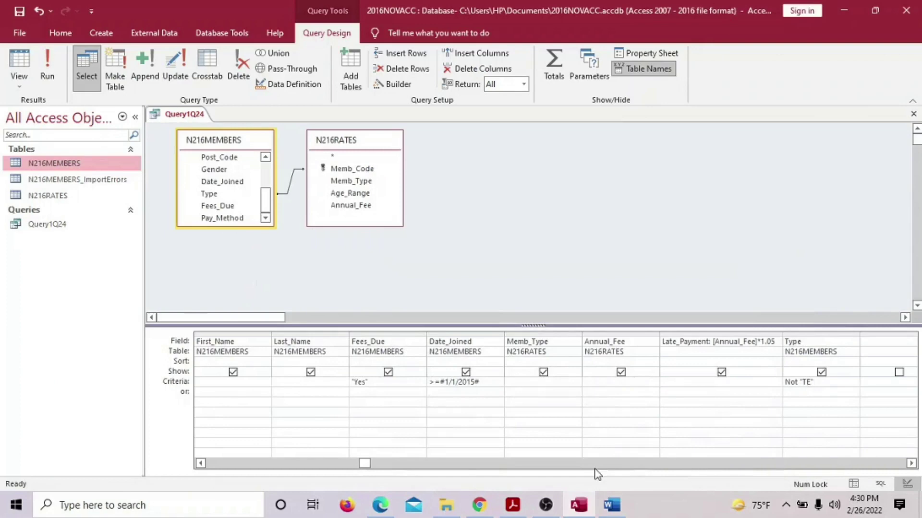
{"action": "key", "text": "Return"}
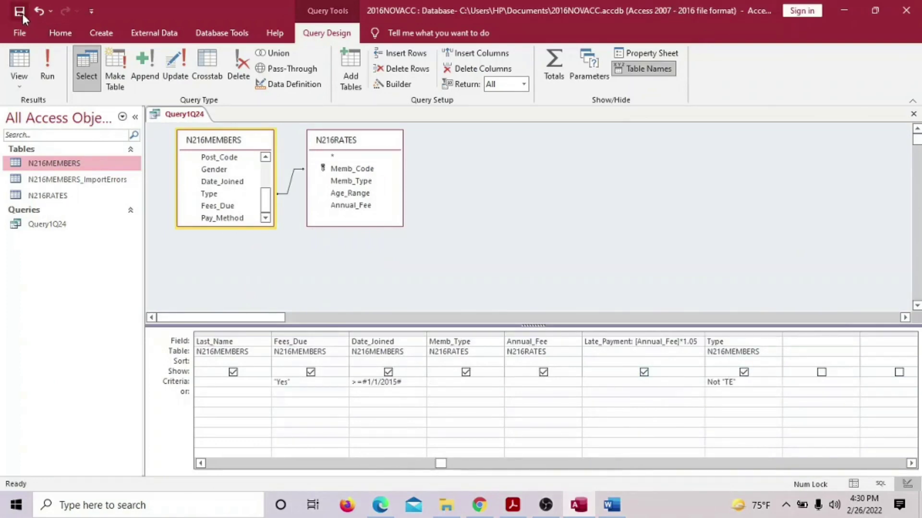
Step: Run the query to check the Type values, and hide the Type field from the results in the query design
{"action": "left_click", "coordinate": [47, 67]}
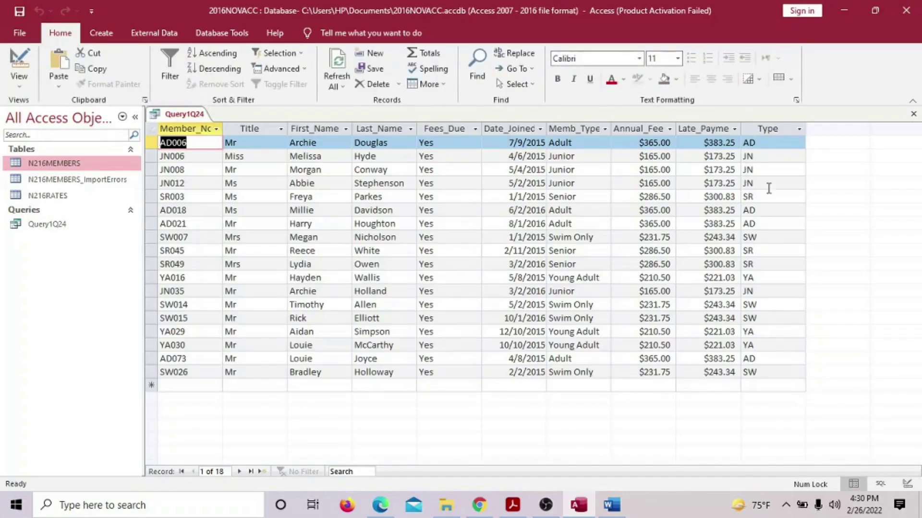
{"action": "left_click", "coordinate": [768, 129]}
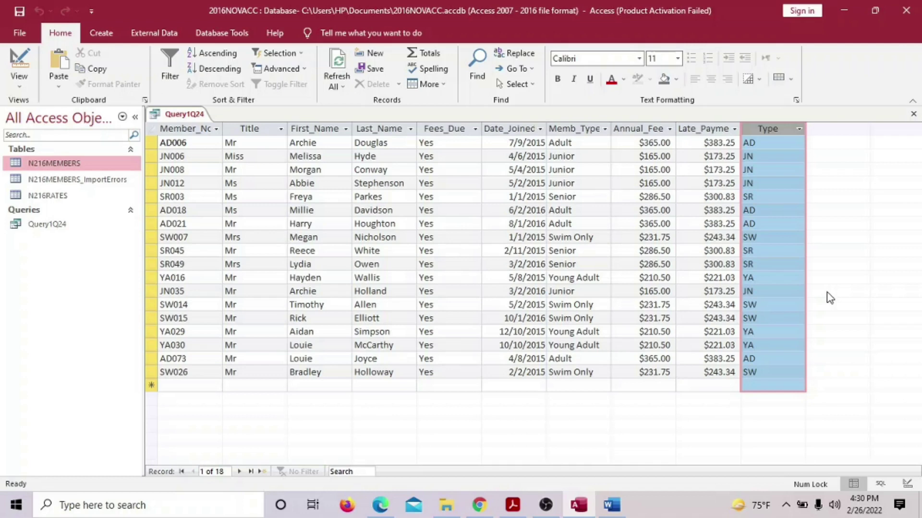
{"action": "left_click", "coordinate": [20, 89]}
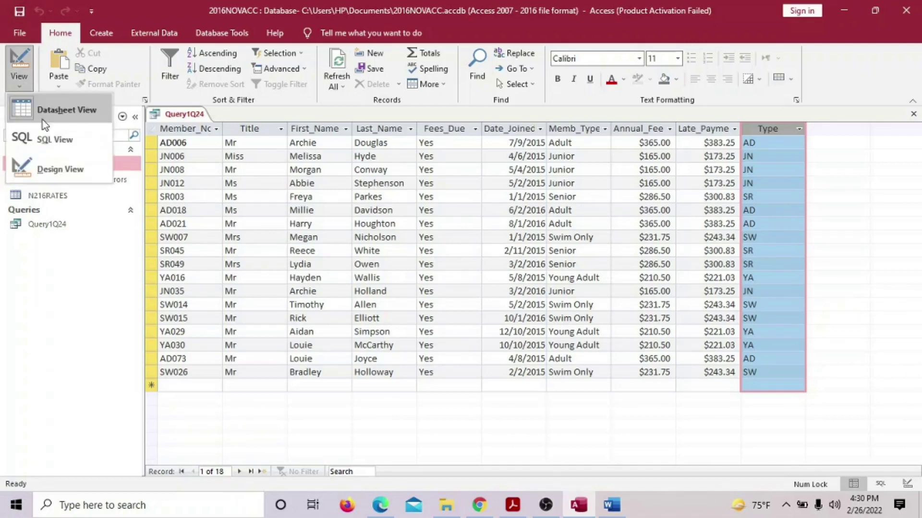
{"action": "left_click", "coordinate": [45, 168]}
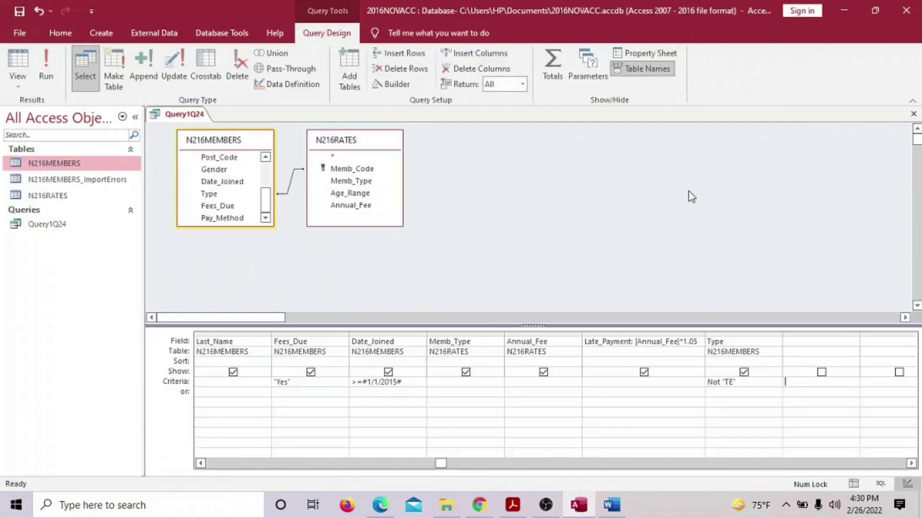
{"action": "left_click", "coordinate": [744, 372]}
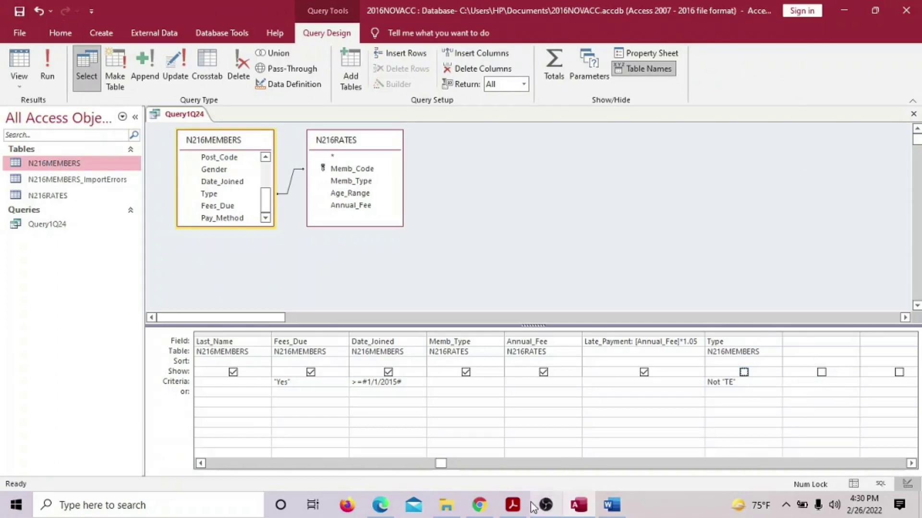
Step: In the question paper, highlight task 24's completed requirements, from using both tables through the list of displayed fields
{"action": "left_click", "coordinate": [513, 505]}
{"action": "scroll", "coordinate": [470, 341], "scroll_direction": "down", "scroll_amount": 3}
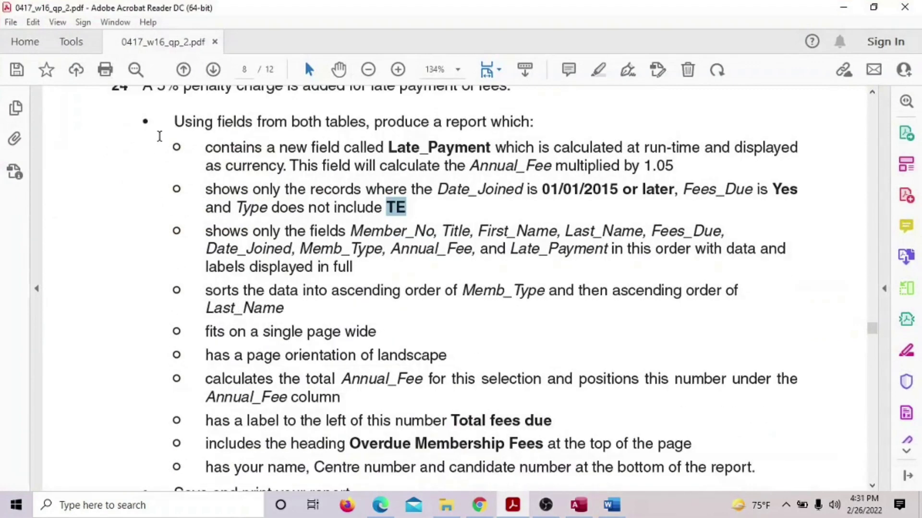
{"action": "scroll", "coordinate": [168, 158], "scroll_direction": "up", "scroll_amount": 2}
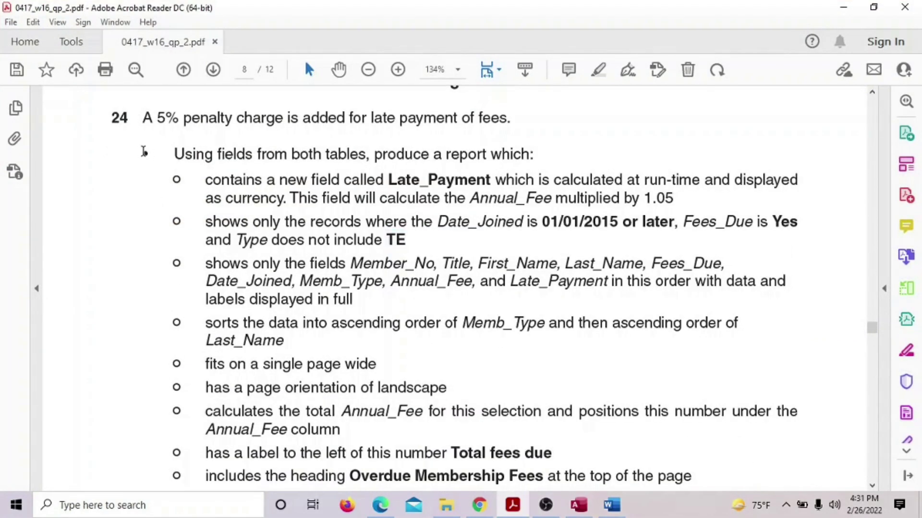
{"action": "left_click_drag", "start_coordinate": [142, 150], "coordinate": [359, 303]}
{"action": "left_click", "coordinate": [376, 282]}
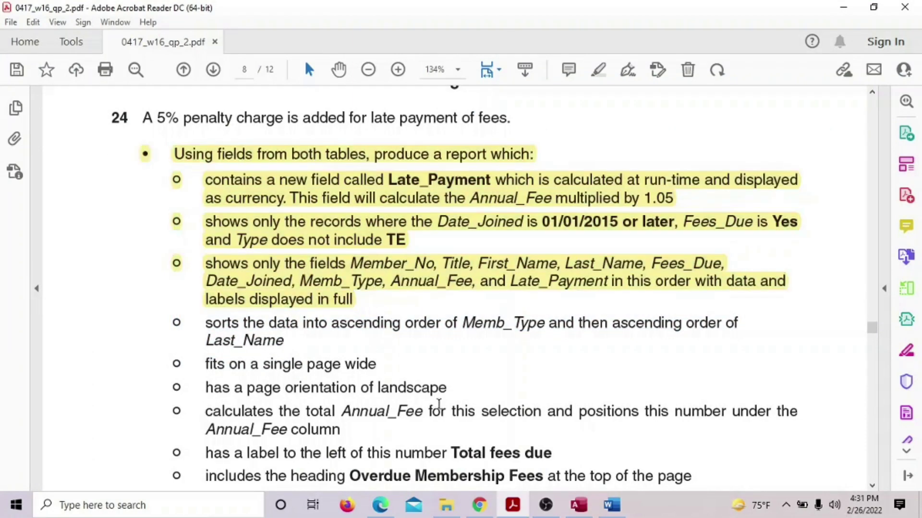
Step: Switch to Access, close Query1Q24 with its changes saved, and start the Report Wizard based on that query
{"action": "left_click", "coordinate": [578, 505]}
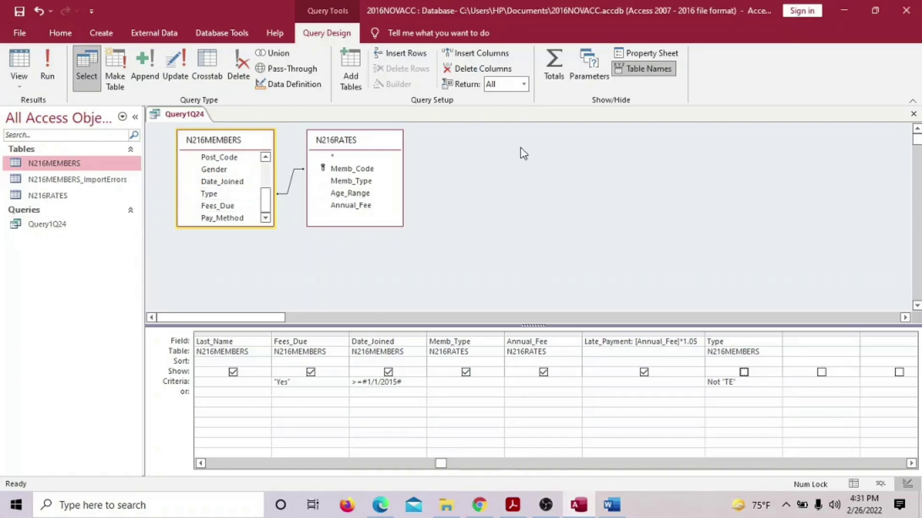
{"action": "left_click", "coordinate": [913, 114]}
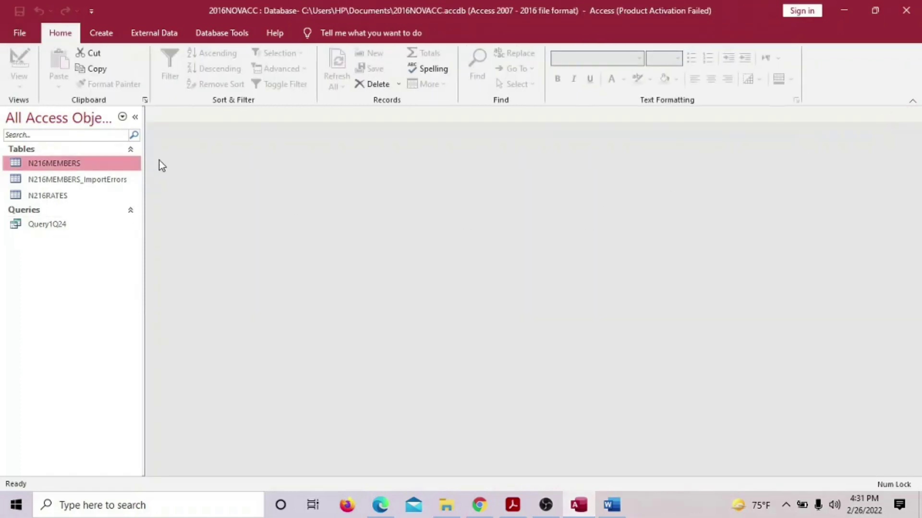
{"action": "left_click", "coordinate": [59, 227]}
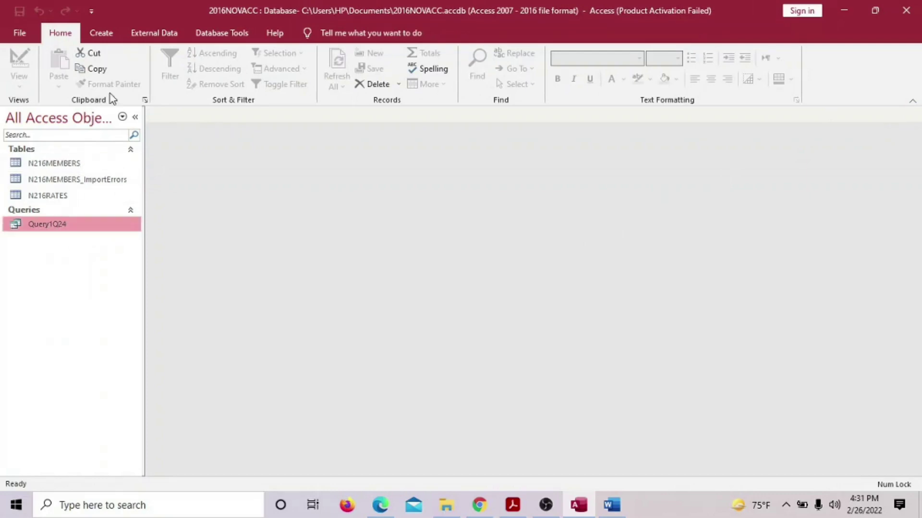
{"action": "left_click", "coordinate": [101, 31]}
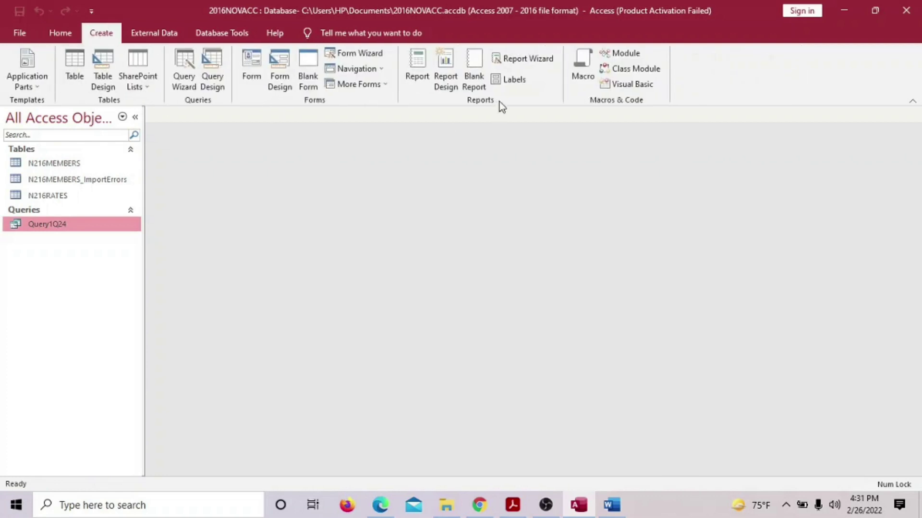
{"action": "left_click", "coordinate": [522, 60]}
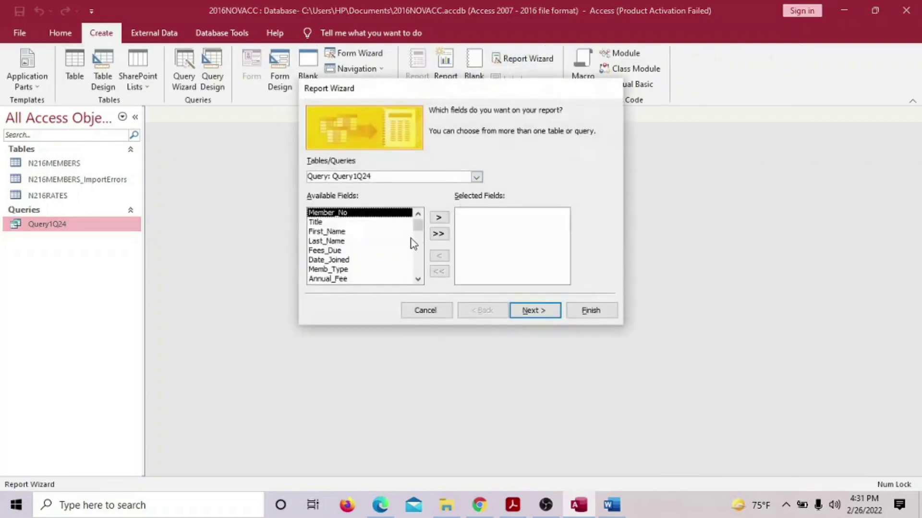
Step: Include all Query1Q24 fields in the report, keeping the view by N216MEMBERS and no grouping levels
{"action": "left_click_drag", "start_coordinate": [339, 176], "coordinate": [369, 177]}
{"action": "left_click", "coordinate": [436, 233]}
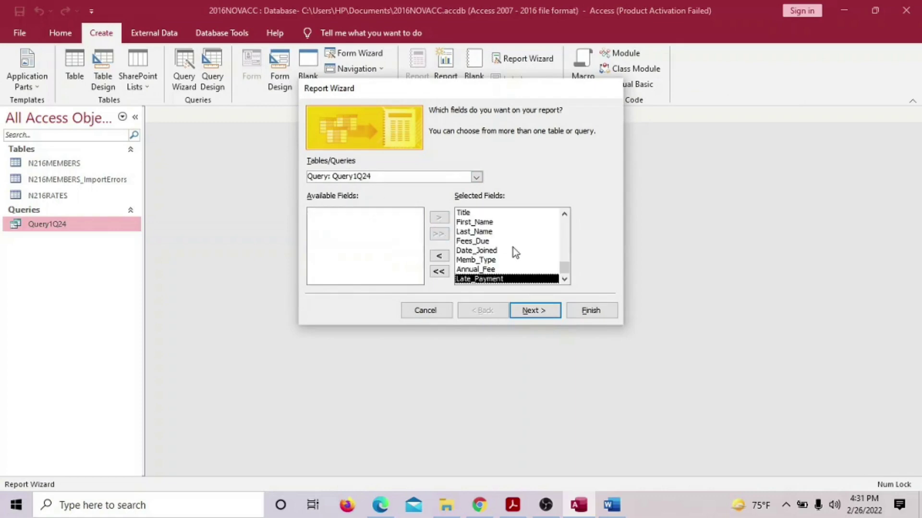
{"action": "left_click", "coordinate": [533, 310]}
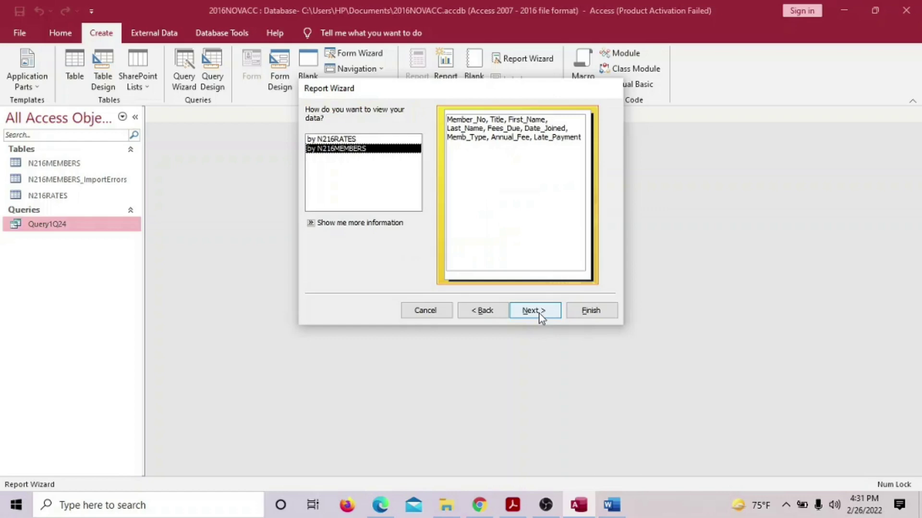
{"action": "left_click", "coordinate": [539, 315]}
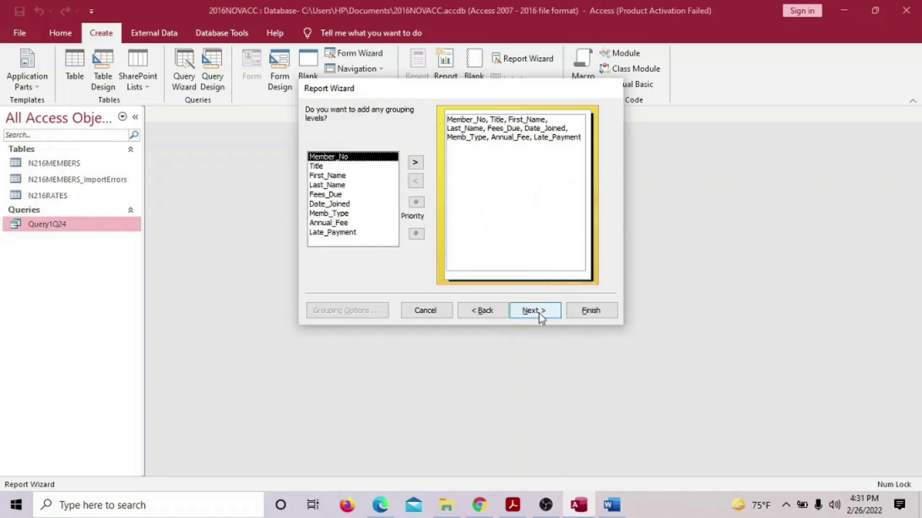
{"action": "left_click", "coordinate": [541, 317]}
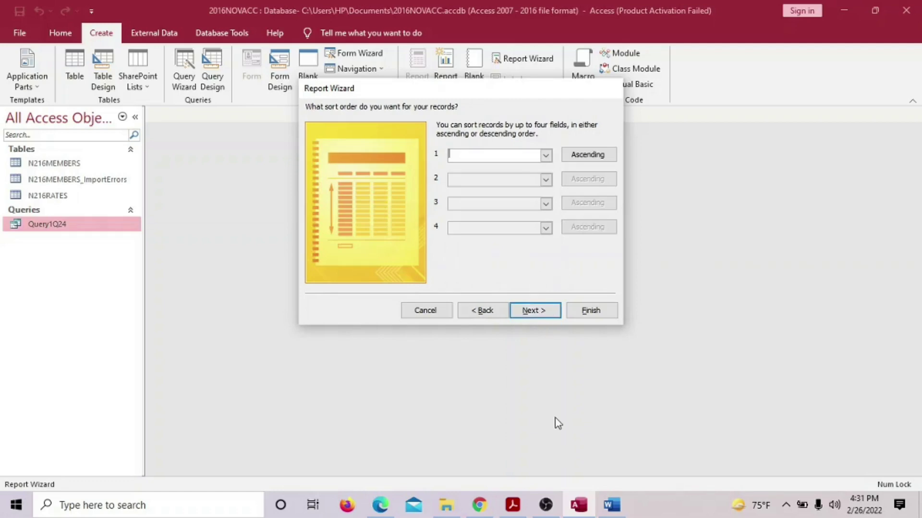
Step: Sort the report by Memb_Type and then Last_Name, both ascending, following the sort requirement in the question paper
{"action": "left_click", "coordinate": [513, 504]}
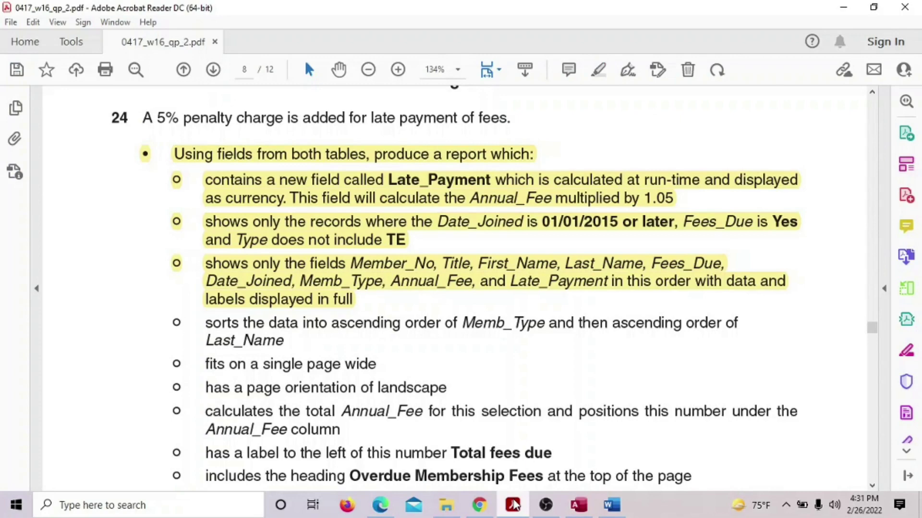
{"action": "left_click", "coordinate": [512, 504]}
{"action": "left_click", "coordinate": [546, 156]}
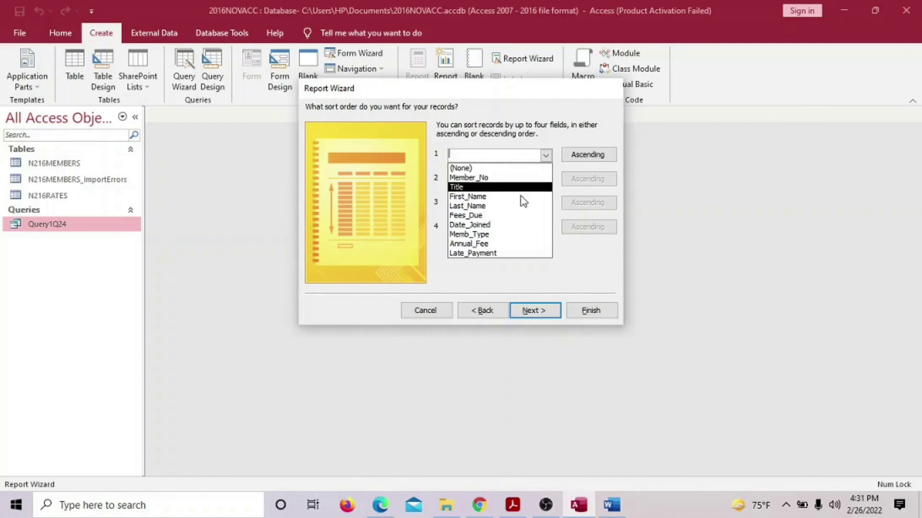
{"action": "left_click", "coordinate": [517, 235]}
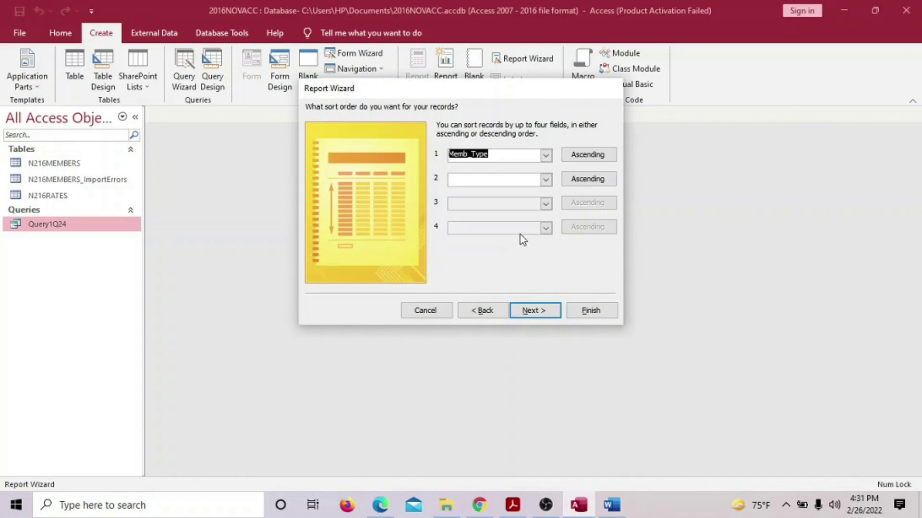
{"action": "left_click", "coordinate": [510, 514]}
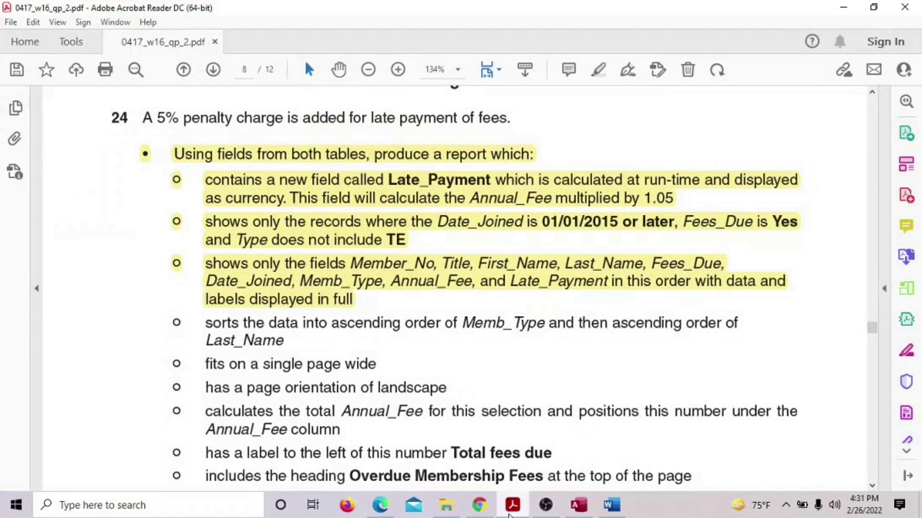
{"action": "left_click", "coordinate": [512, 507]}
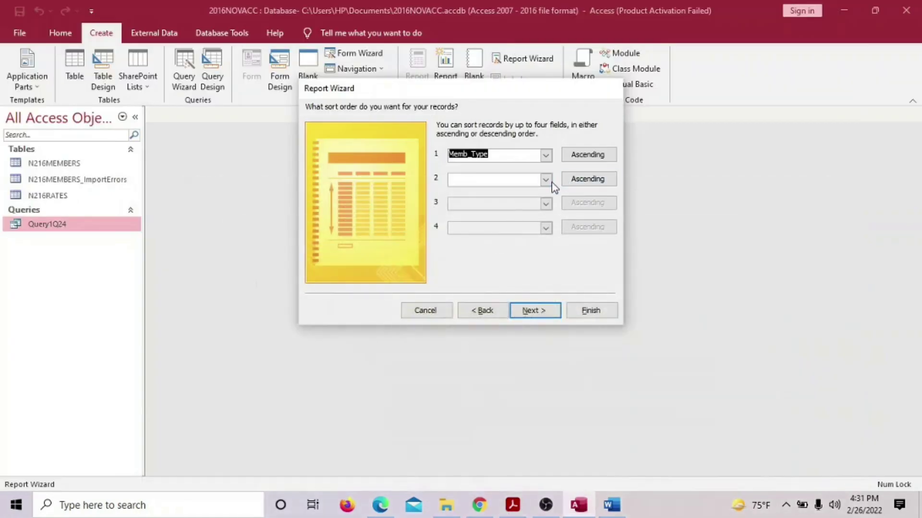
{"action": "left_click", "coordinate": [545, 180]}
{"action": "left_click", "coordinate": [518, 230]}
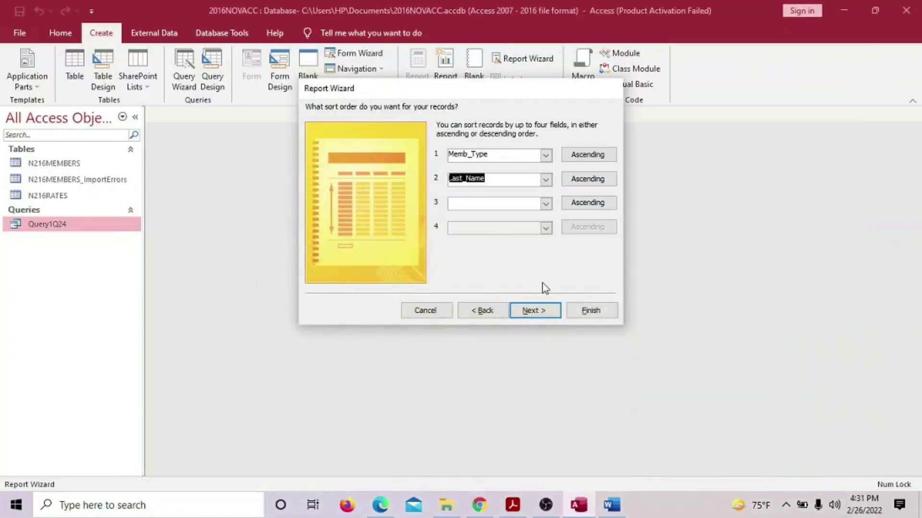
{"action": "left_click", "coordinate": [539, 311]}
Step: Set the report to a tabular layout in landscape orientation, checking the page requirements in the question paper
{"action": "left_click", "coordinate": [512, 505]}
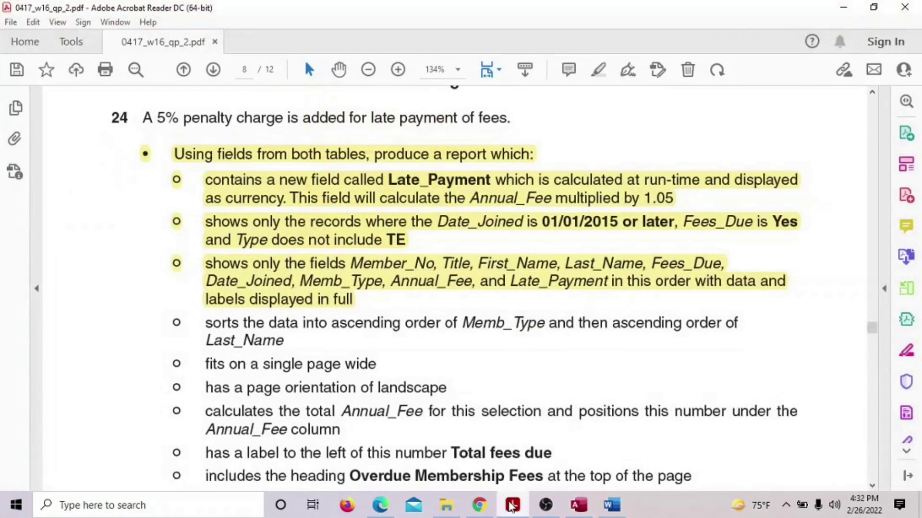
{"action": "left_click", "coordinate": [512, 505]}
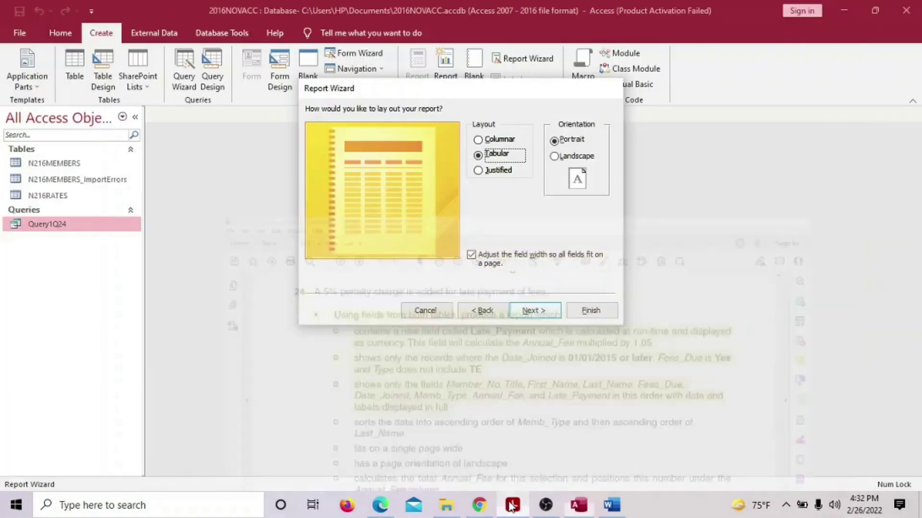
{"action": "left_click", "coordinate": [554, 156]}
{"action": "left_click", "coordinate": [530, 313]}
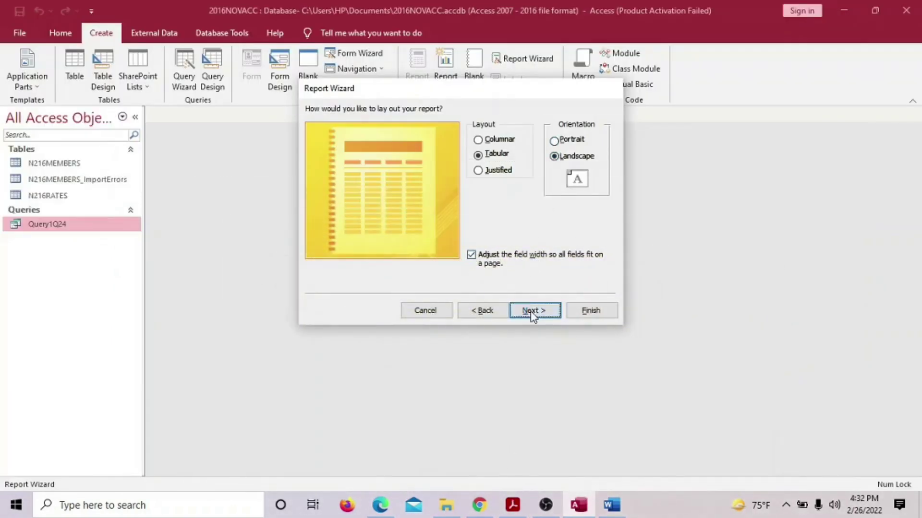
Step: Copy the heading Overdue Membership Fees from the question paper and paste it in Access so the report title reads N216MEMBERSOverdue Membership Fees
{"action": "left_click", "coordinate": [512, 505]}
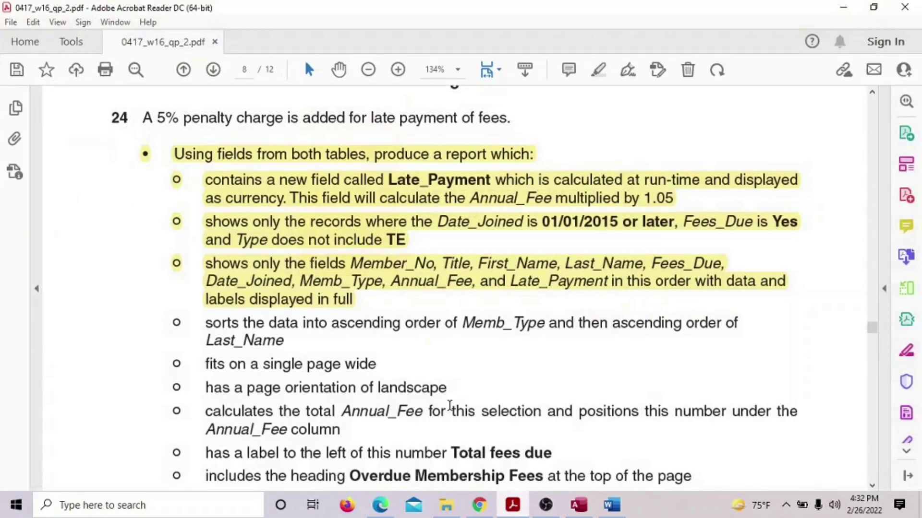
{"action": "scroll", "coordinate": [320, 355], "scroll_direction": "down", "scroll_amount": 3}
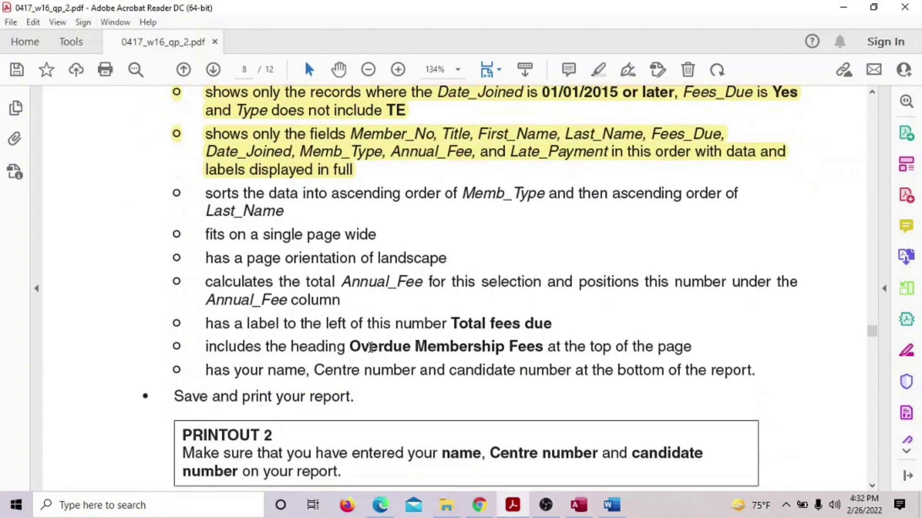
{"action": "left_click_drag", "start_coordinate": [351, 347], "coordinate": [532, 348]}
{"action": "key", "text": "ctrl+c"}
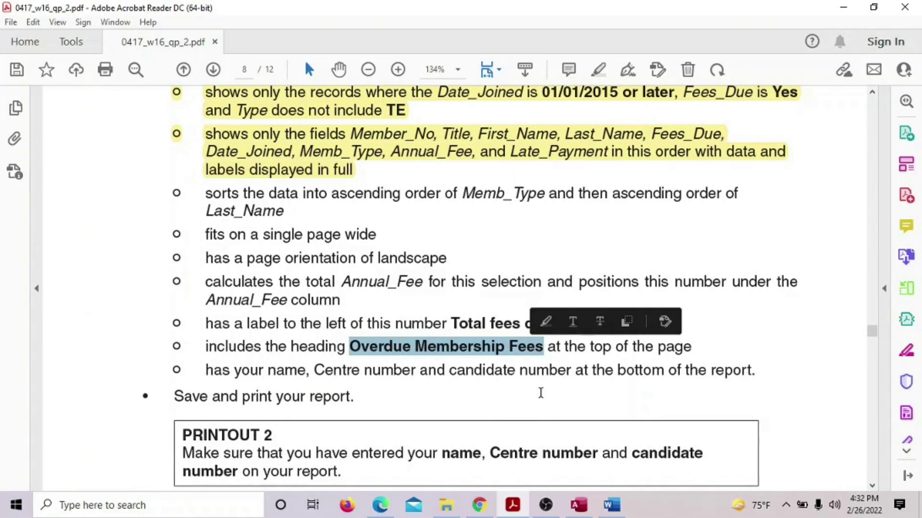
{"action": "left_click", "coordinate": [578, 505]}
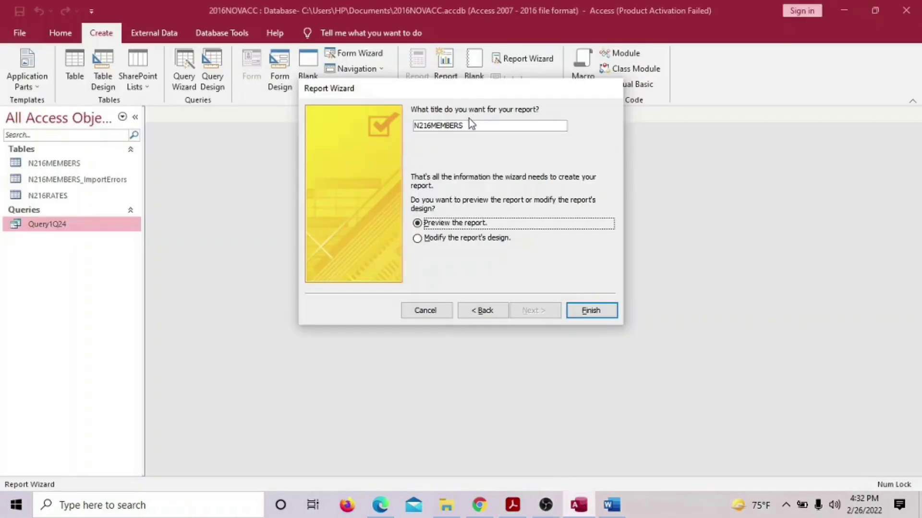
{"action": "left_click_drag", "start_coordinate": [467, 126], "coordinate": [404, 131]}
{"action": "key", "text": "ctrl+v"}
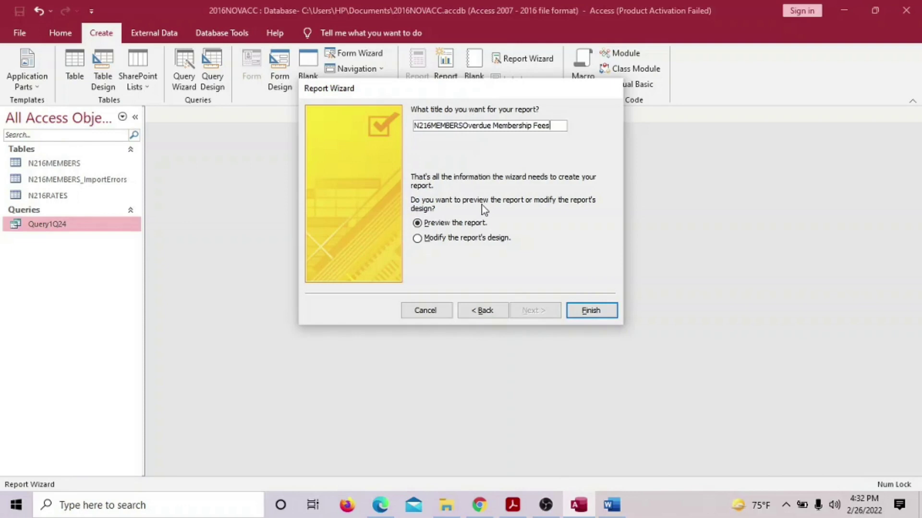
Step: Finish the wizard with the option to modify the report's design, and switch the new report to Layout View
{"action": "left_click", "coordinate": [417, 238]}
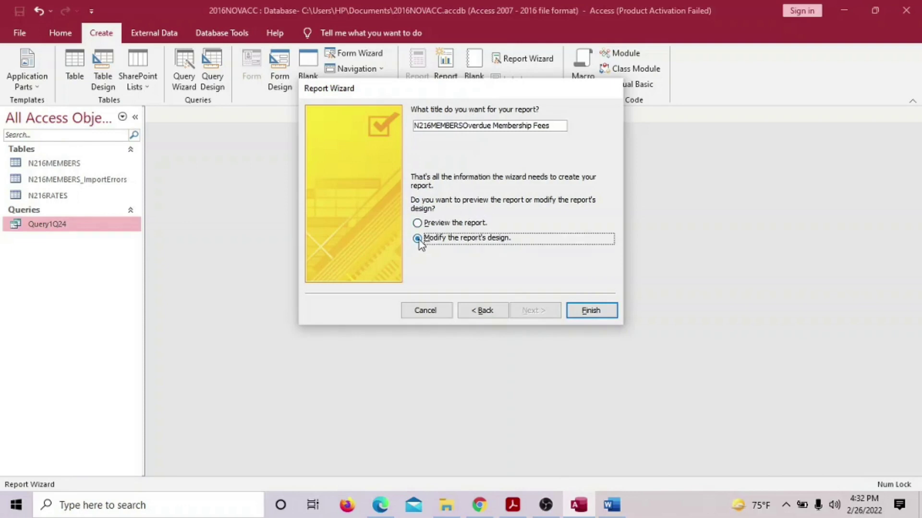
{"action": "left_click", "coordinate": [592, 310]}
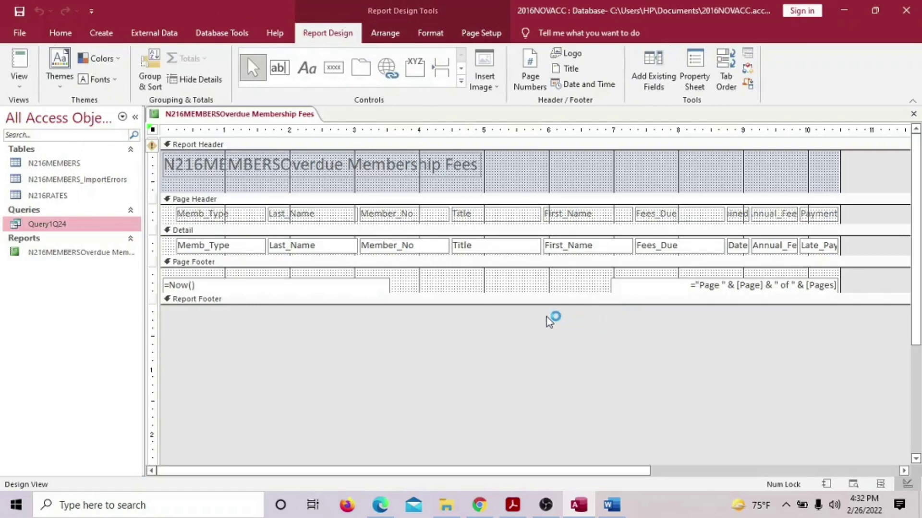
{"action": "left_click", "coordinate": [19, 81]}
{"action": "left_click", "coordinate": [62, 168]}
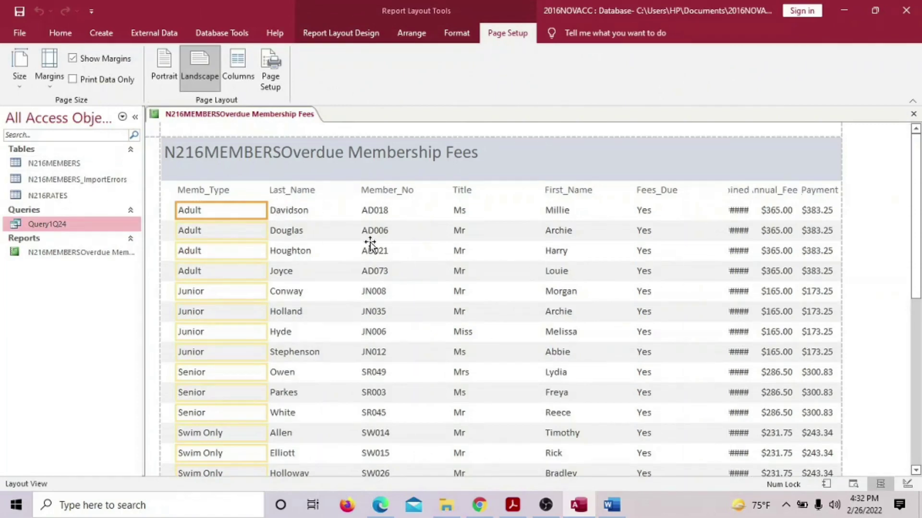
Step: Narrow the Title label, move the First_Name label and data closer to it, and narrow the First_Name data
{"action": "left_click", "coordinate": [458, 192]}
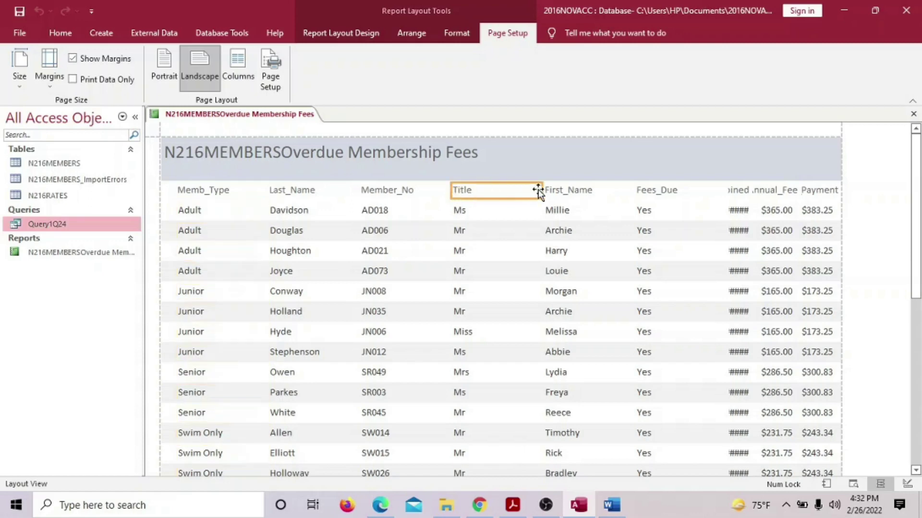
{"action": "left_click_drag", "start_coordinate": [542, 191], "coordinate": [489, 185]}
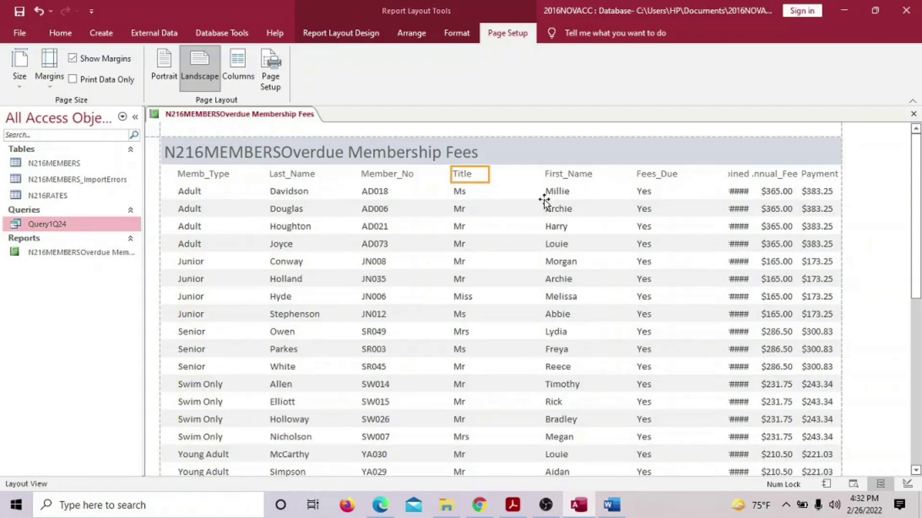
{"action": "left_click", "coordinate": [563, 175]}
{"action": "left_click_drag", "start_coordinate": [560, 174], "coordinate": [518, 172]}
{"action": "left_click_drag", "start_coordinate": [555, 196], "coordinate": [517, 192]}
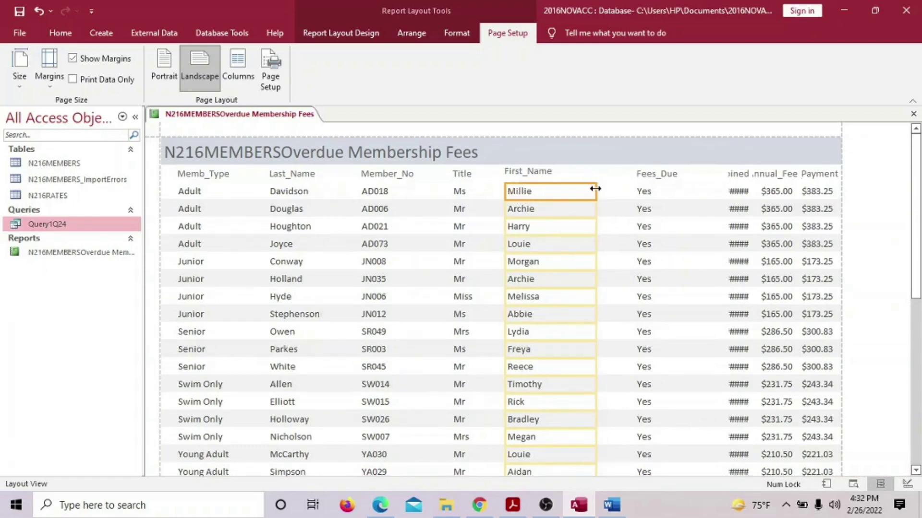
{"action": "left_click_drag", "start_coordinate": [595, 192], "coordinate": [574, 194]}
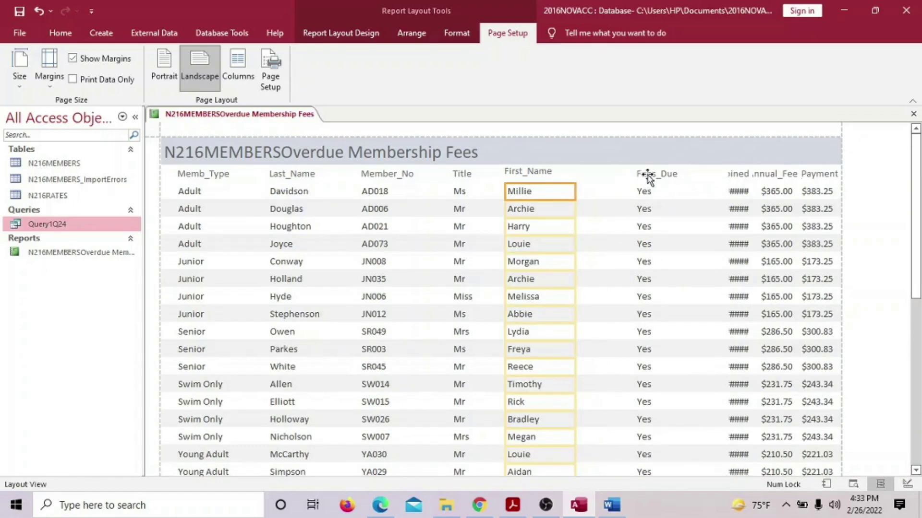
Step: Move the Fees_Due label left towards First_Name, and narrow the Fees_Due data and align it under its label
{"action": "left_click", "coordinate": [648, 176]}
{"action": "left_click_drag", "start_coordinate": [648, 176], "coordinate": [617, 175]}
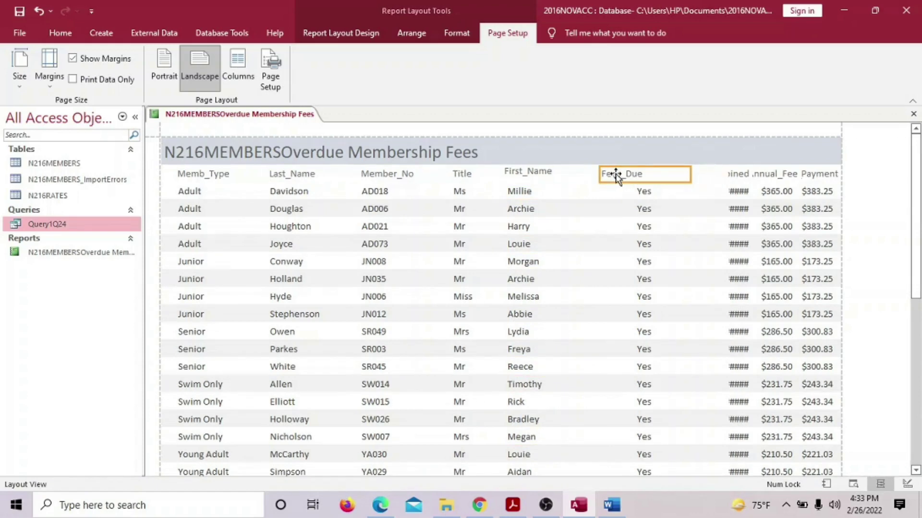
{"action": "left_click", "coordinate": [642, 195]}
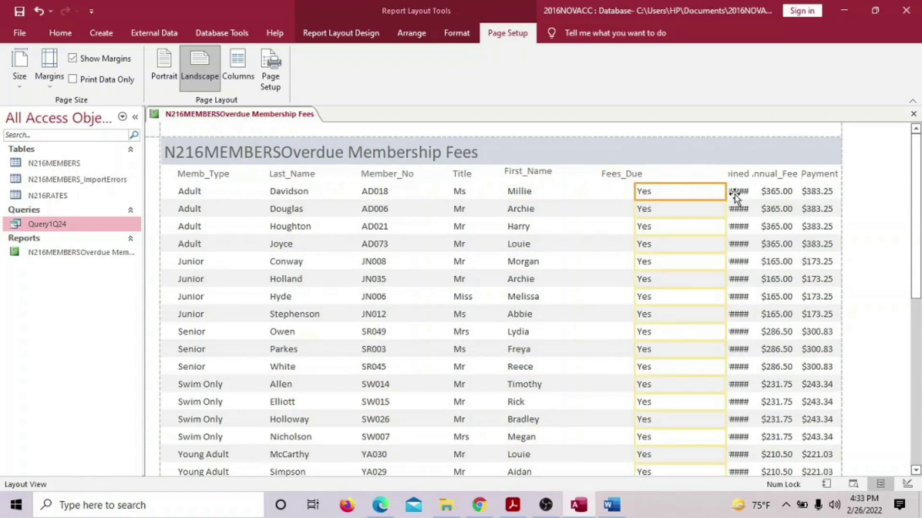
{"action": "left_click_drag", "start_coordinate": [724, 192], "coordinate": [666, 207]}
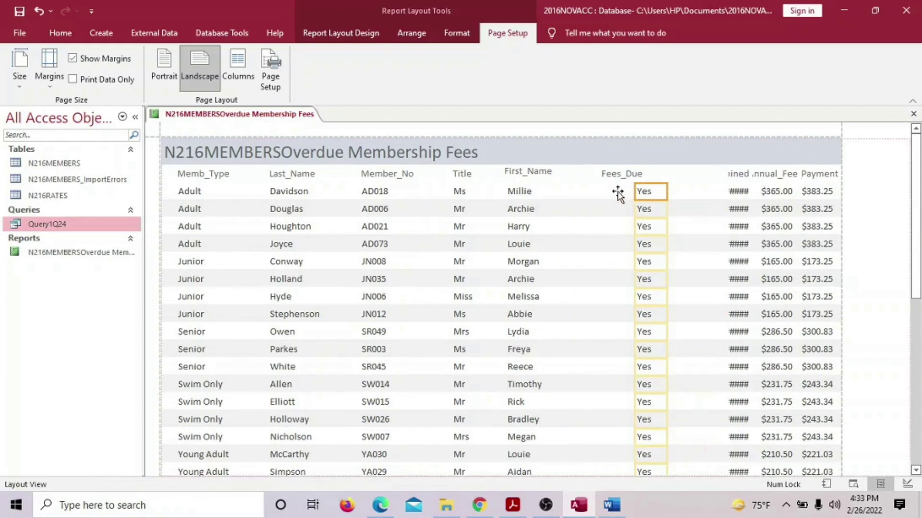
{"action": "left_click_drag", "start_coordinate": [617, 192], "coordinate": [618, 191]}
Step: Widen the Date_Joined label to fit its full name, and place its data beneath it wide enough for the dates
{"action": "left_click", "coordinate": [726, 175]}
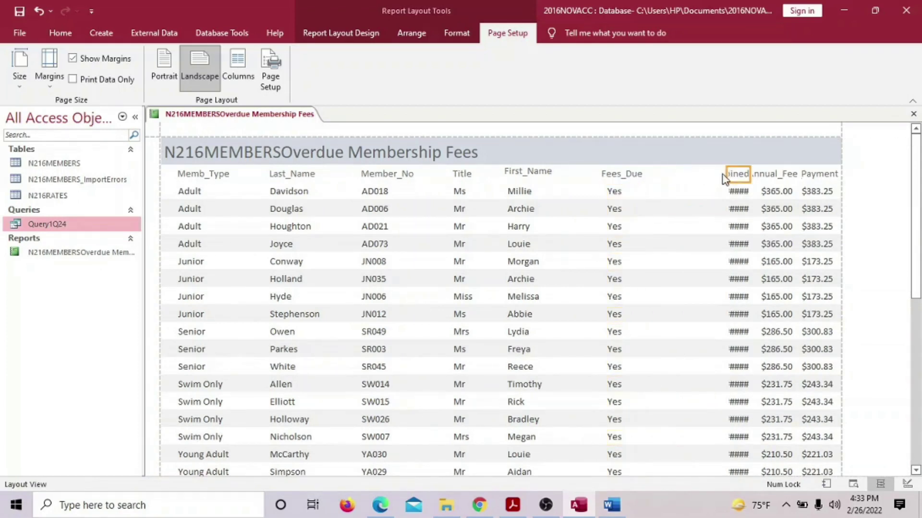
{"action": "left_click_drag", "start_coordinate": [724, 175], "coordinate": [652, 176]}
{"action": "left_click", "coordinate": [730, 192]}
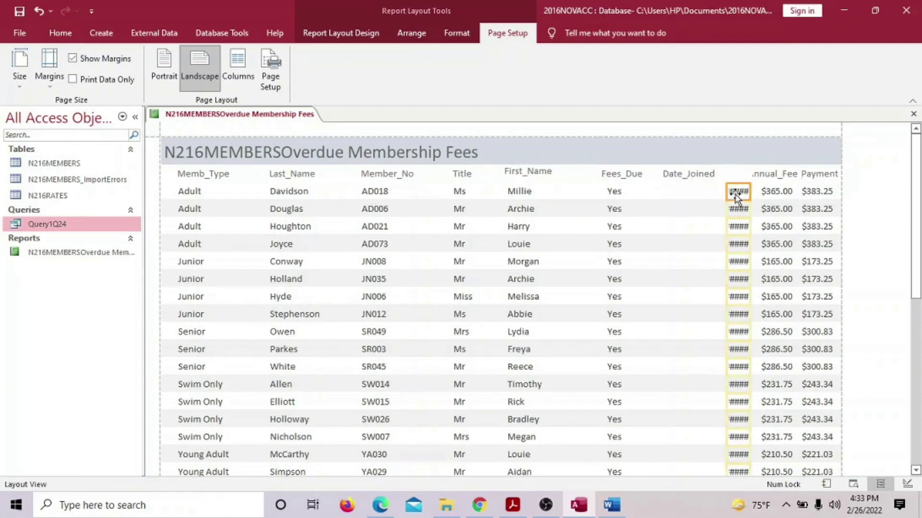
{"action": "mouse_move", "coordinate": [728, 193]}
{"action": "left_mouse_down"}
{"action": "mouse_move", "coordinate": [678, 191]}
{"action": "mouse_move", "coordinate": [727, 175]}
{"action": "left_mouse_up"}
Step: Fit the full Annual_Fee label beside Date_Joined, align the Annual_Fee and Late_Payment data under their labels, and save the report
{"action": "left_click", "coordinate": [764, 175]}
{"action": "left_click_drag", "start_coordinate": [797, 175], "coordinate": [721, 175]}
{"action": "left_click_drag", "start_coordinate": [771, 198], "coordinate": [743, 197]}
{"action": "left_click", "coordinate": [813, 175]}
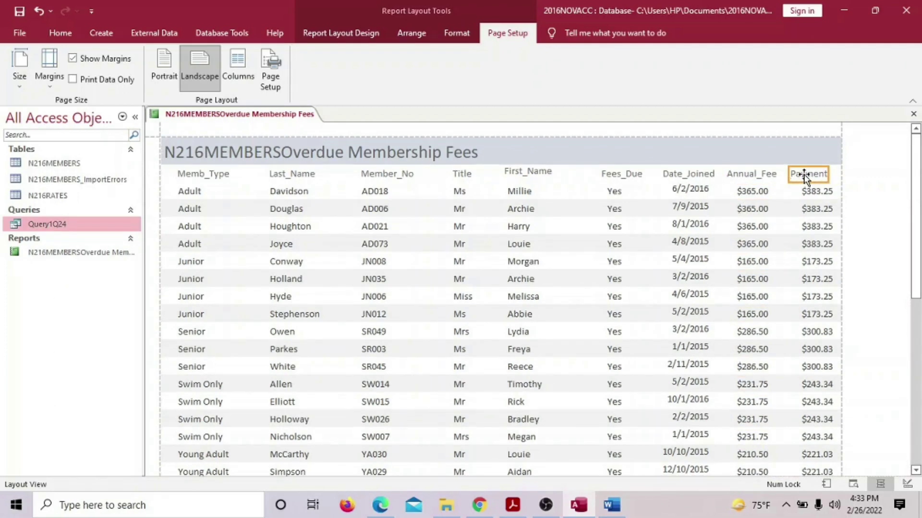
{"action": "mouse_move", "coordinate": [810, 192]}
{"action": "left_mouse_down"}
{"action": "mouse_move", "coordinate": [798, 191]}
{"action": "mouse_move", "coordinate": [804, 179]}
{"action": "left_mouse_up"}
{"action": "left_click", "coordinate": [807, 176]}
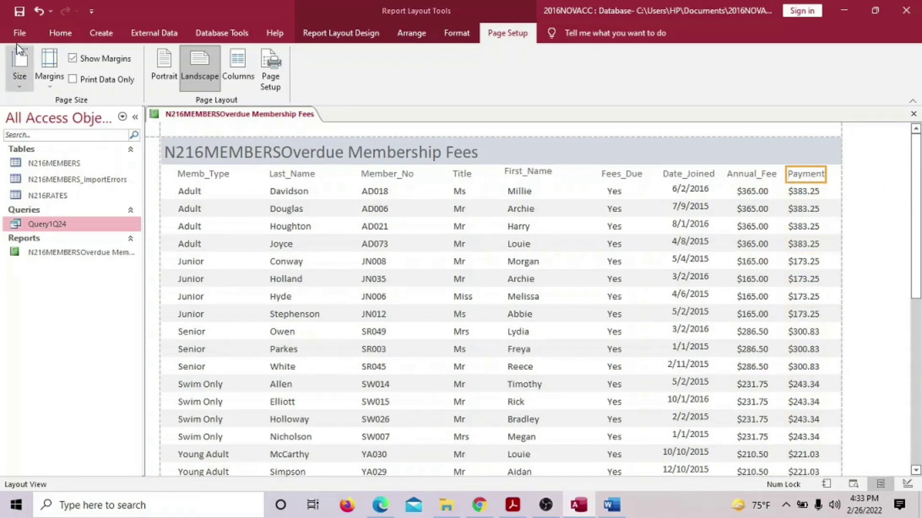
{"action": "left_click", "coordinate": [19, 12]}
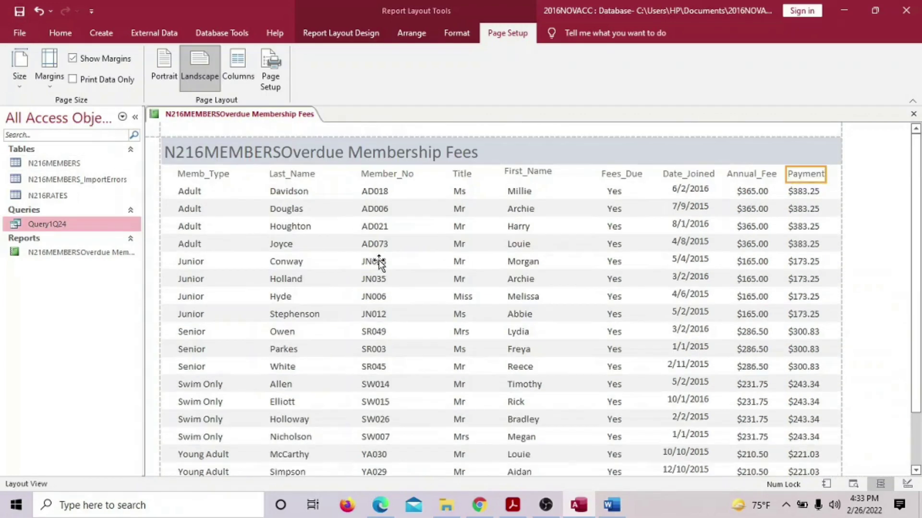
{"action": "scroll", "coordinate": [379, 262], "scroll_direction": "down", "scroll_amount": 2}
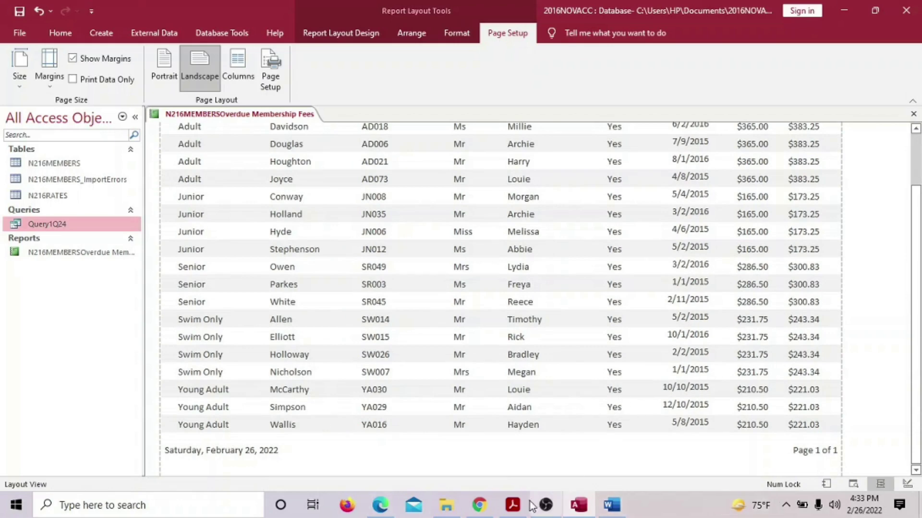
Step: Select the label text Total fees due in the question paper, and return to Access to open the report in Design View
{"action": "left_click", "coordinate": [510, 505]}
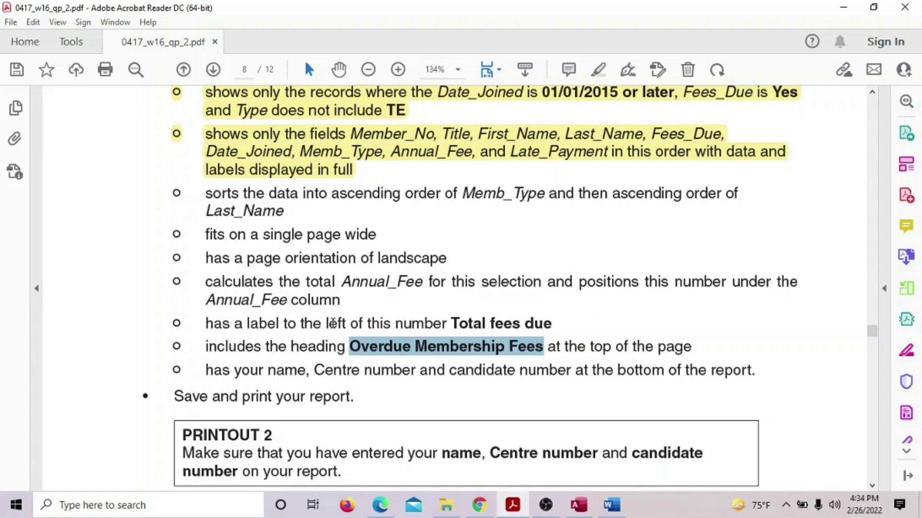
{"action": "left_click_drag", "start_coordinate": [451, 323], "coordinate": [551, 324]}
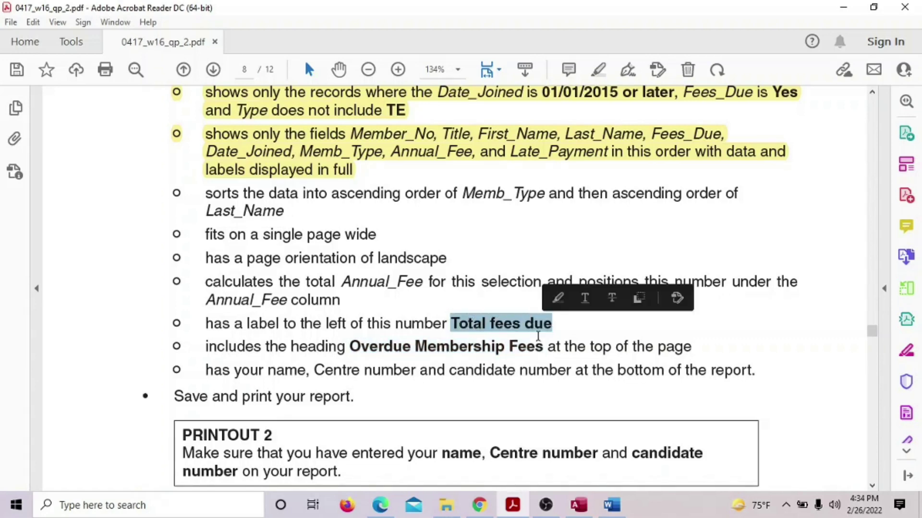
{"action": "left_click", "coordinate": [577, 503]}
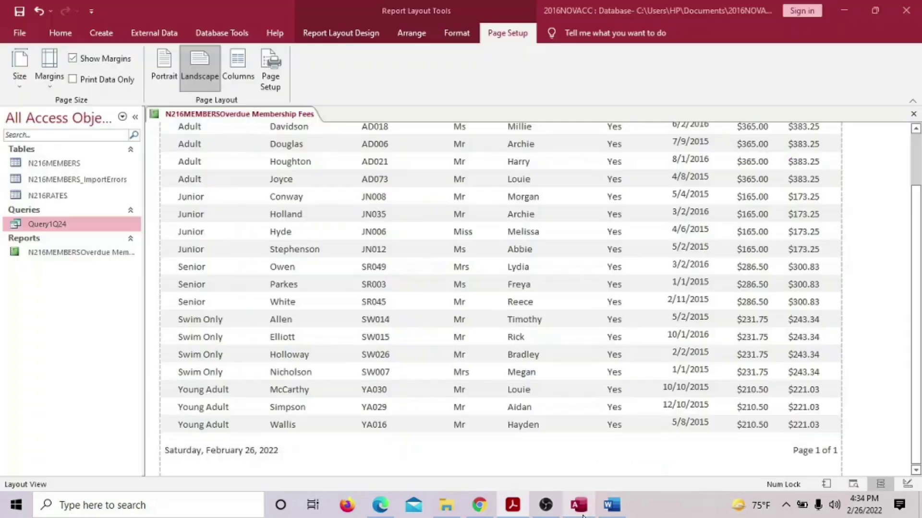
{"action": "left_click", "coordinate": [60, 34]}
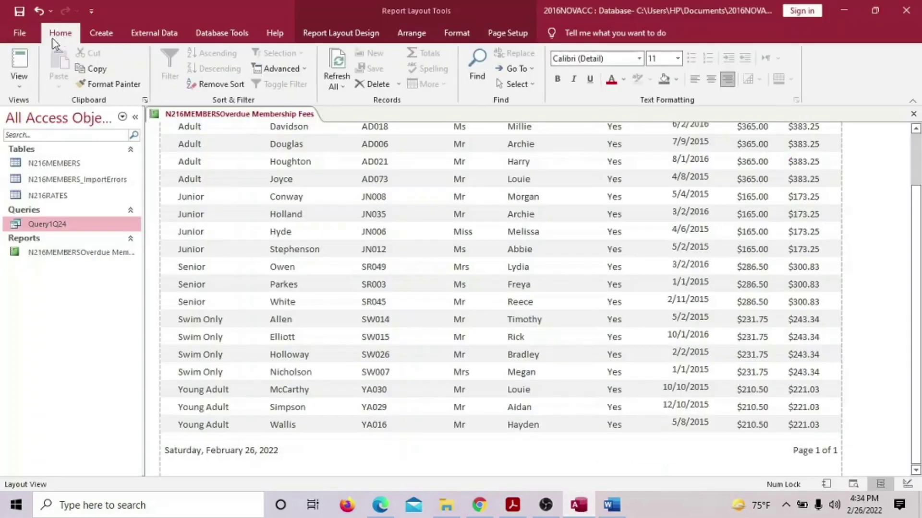
{"action": "left_click", "coordinate": [24, 88]}
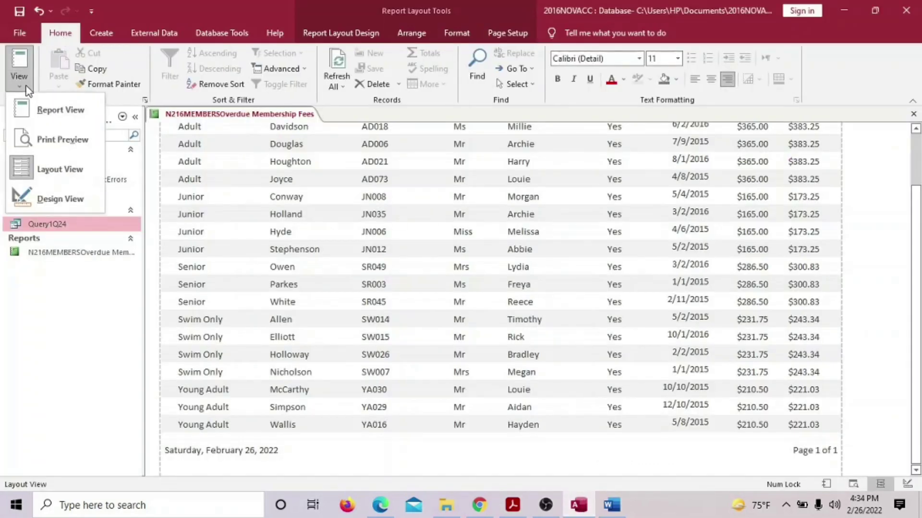
{"action": "left_click", "coordinate": [53, 198]}
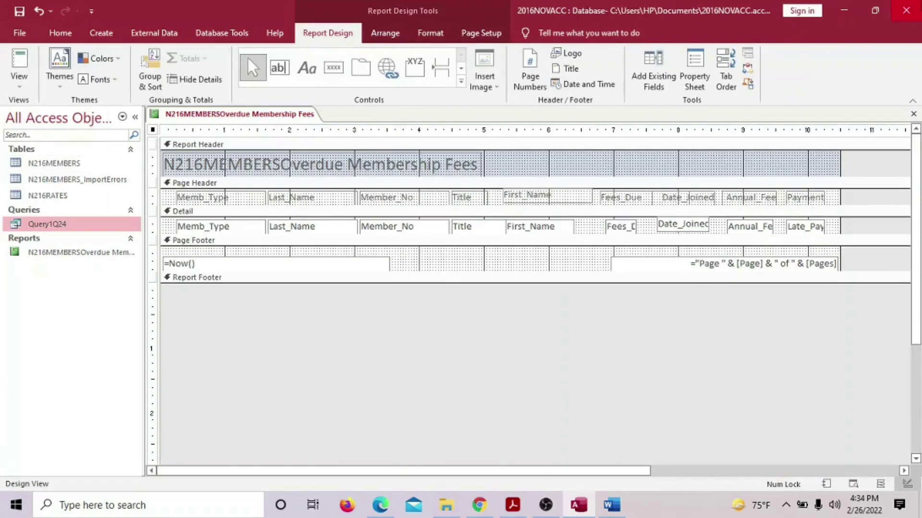
Step: Add a sum of Annual_Fee to the Report Footer, enlarge the footer section, and widen the total's box to fit its expression
{"action": "left_click", "coordinate": [755, 226]}
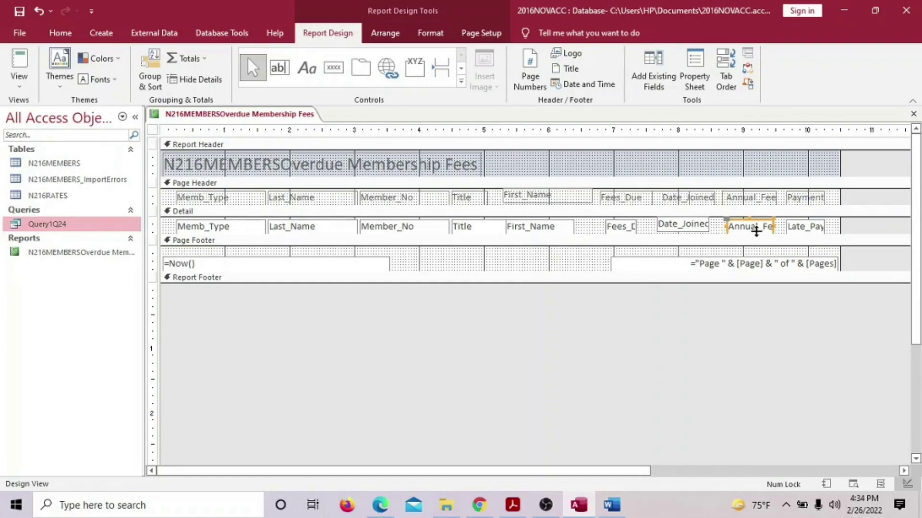
{"action": "left_click", "coordinate": [189, 58]}
{"action": "left_click", "coordinate": [195, 75]}
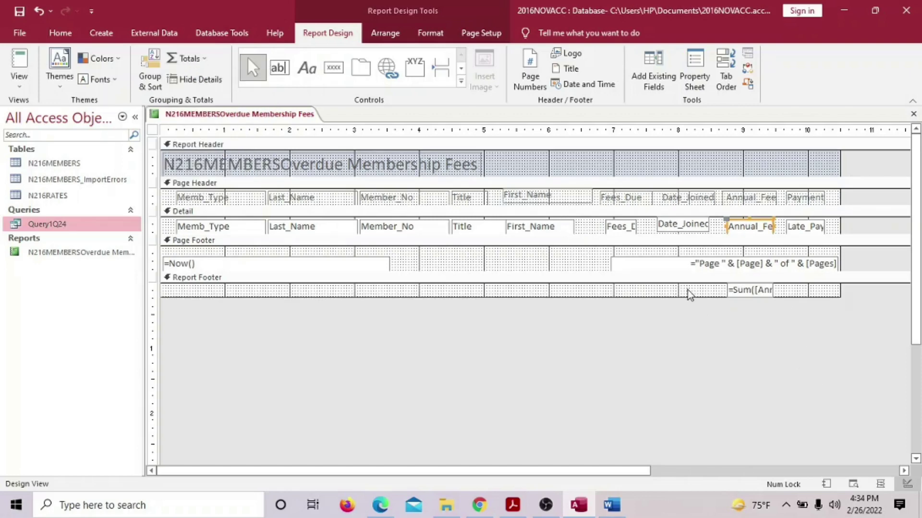
{"action": "left_click_drag", "start_coordinate": [686, 296], "coordinate": [690, 324]}
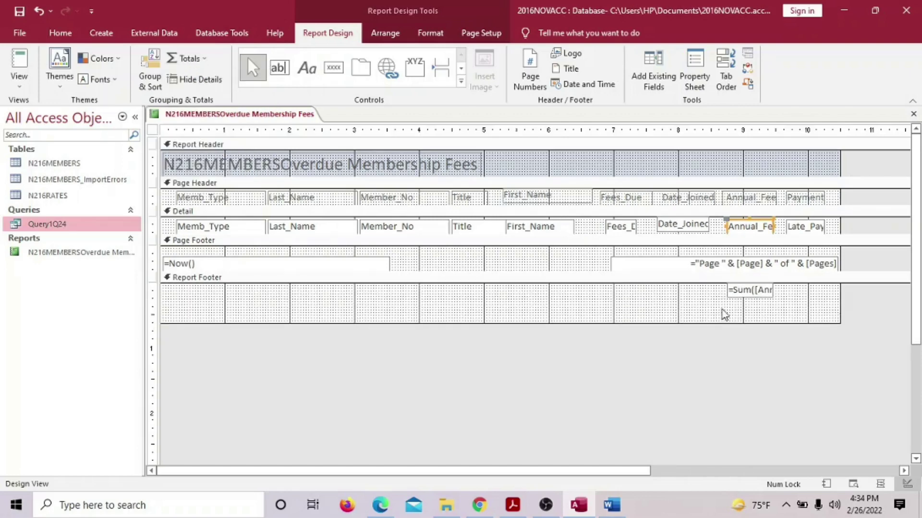
{"action": "left_click", "coordinate": [747, 295]}
{"action": "left_click_drag", "start_coordinate": [773, 290], "coordinate": [819, 290]}
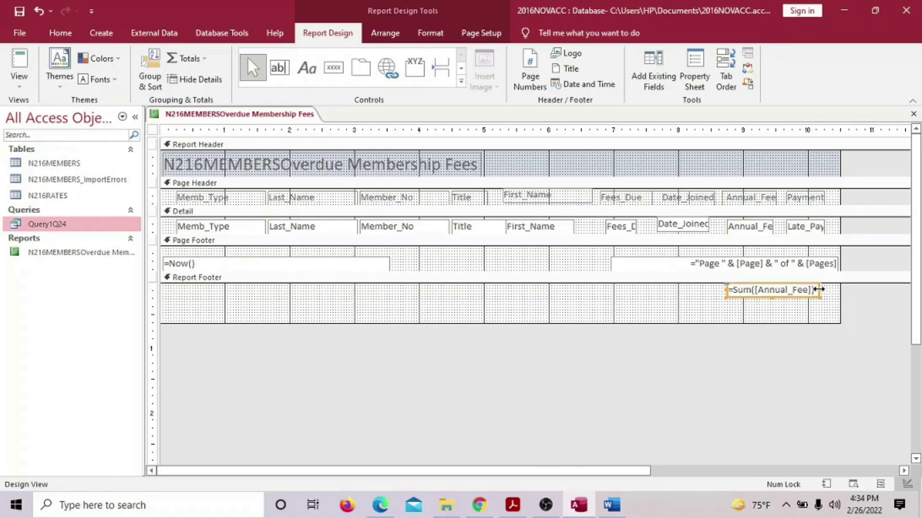
Step: Add a label reading Total fees due : beside the Annual_Fee sum in the Report Footer
{"action": "left_click", "coordinate": [307, 62]}
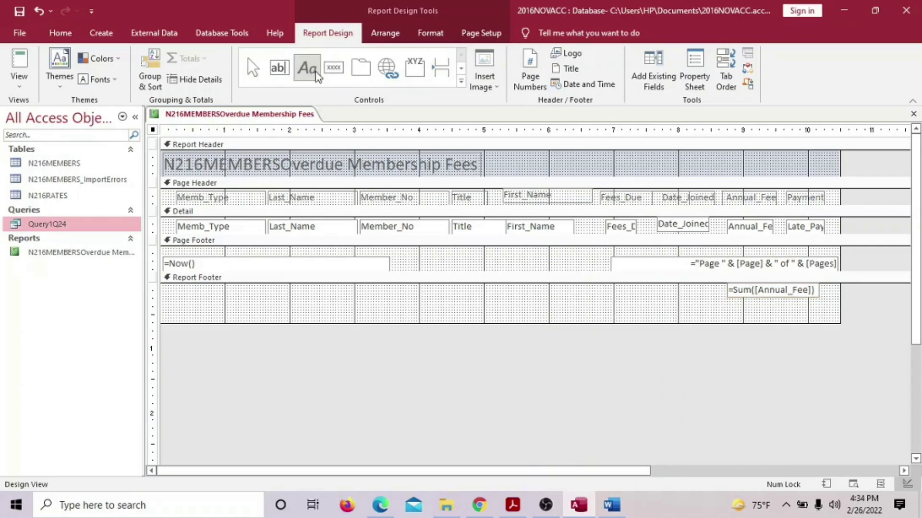
{"action": "left_click_drag", "start_coordinate": [641, 284], "coordinate": [721, 296]}
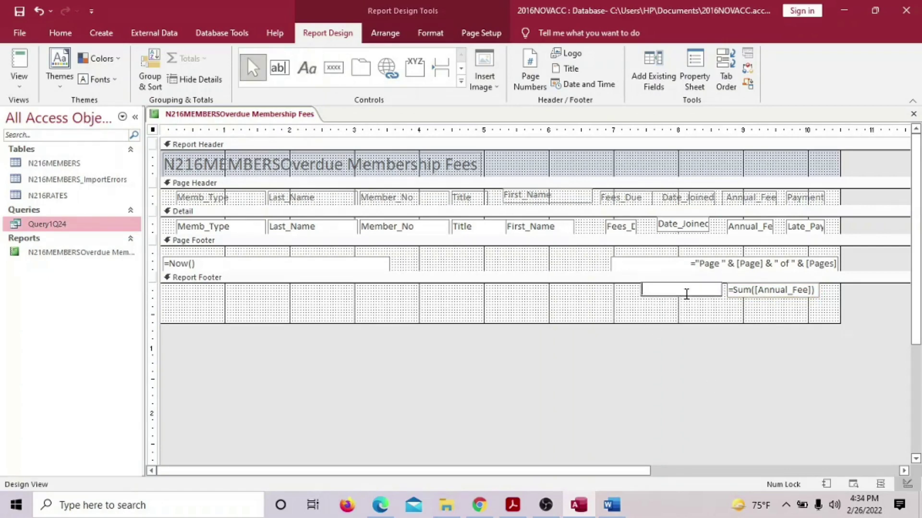
{"action": "type", "text": "Total fees due :"}
{"action": "left_click", "coordinate": [609, 311]}
Step: Format the Total fees due label as bold, font size 12
{"action": "left_click", "coordinate": [670, 291]}
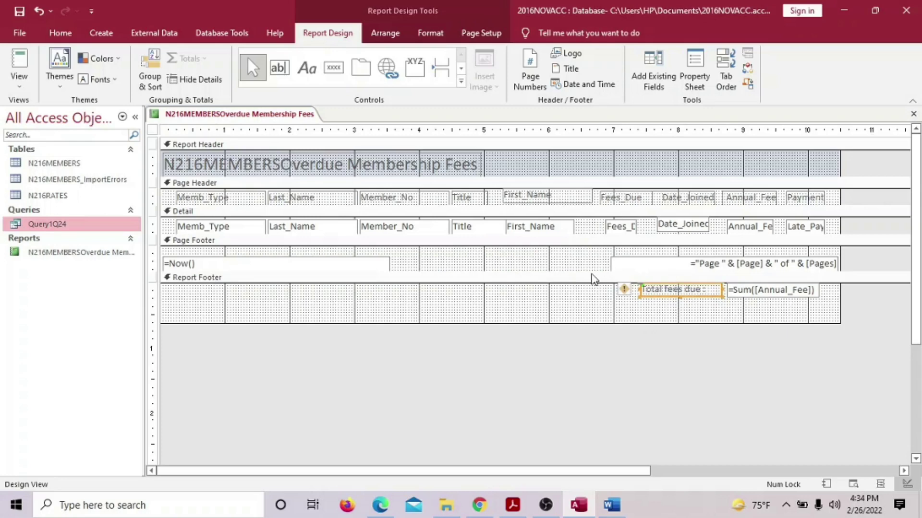
{"action": "left_click", "coordinate": [60, 33]}
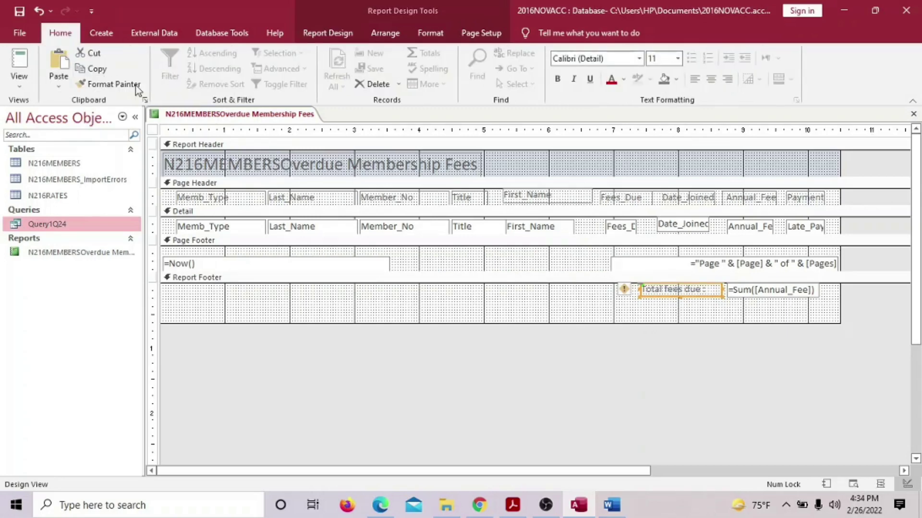
{"action": "left_click", "coordinate": [677, 58]}
{"action": "left_click", "coordinate": [654, 125]}
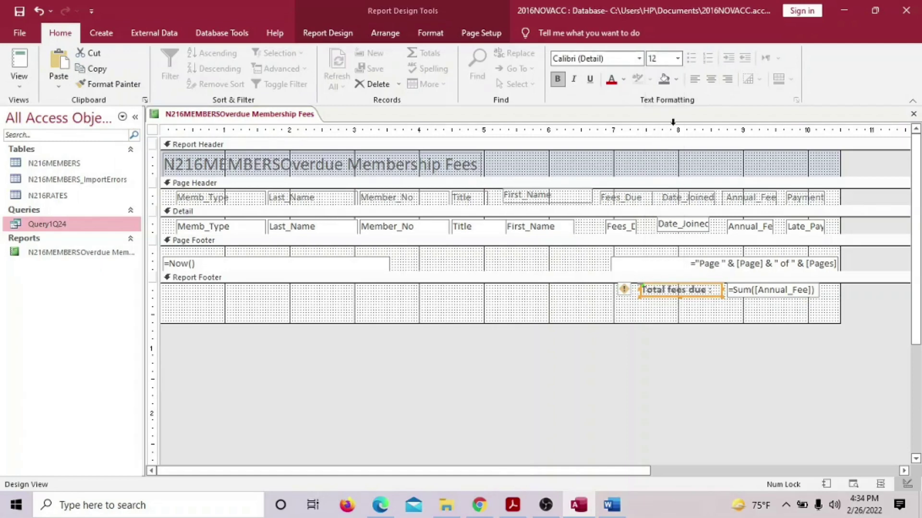
Step: Format the Annual_Fee sum in the Report Footer as bold, font size 12
{"action": "left_click", "coordinate": [723, 317]}
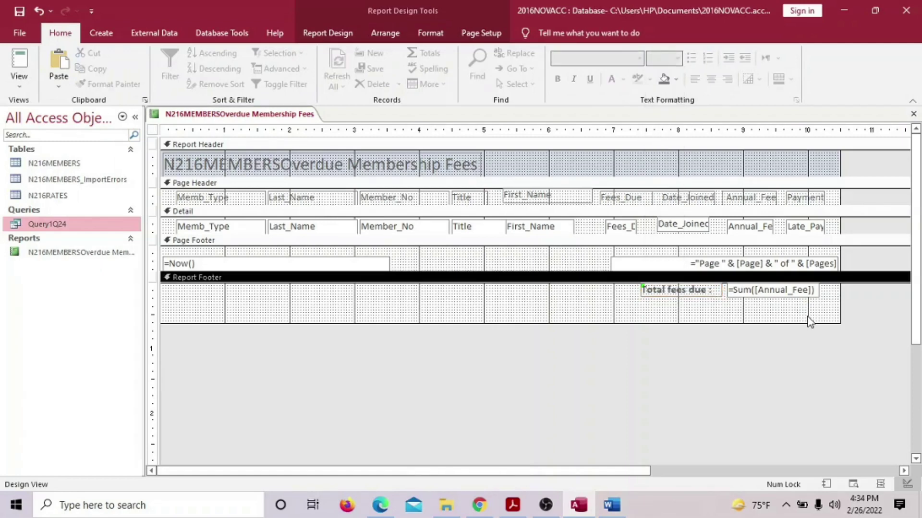
{"action": "left_click", "coordinate": [796, 293]}
{"action": "left_click", "coordinate": [678, 59]}
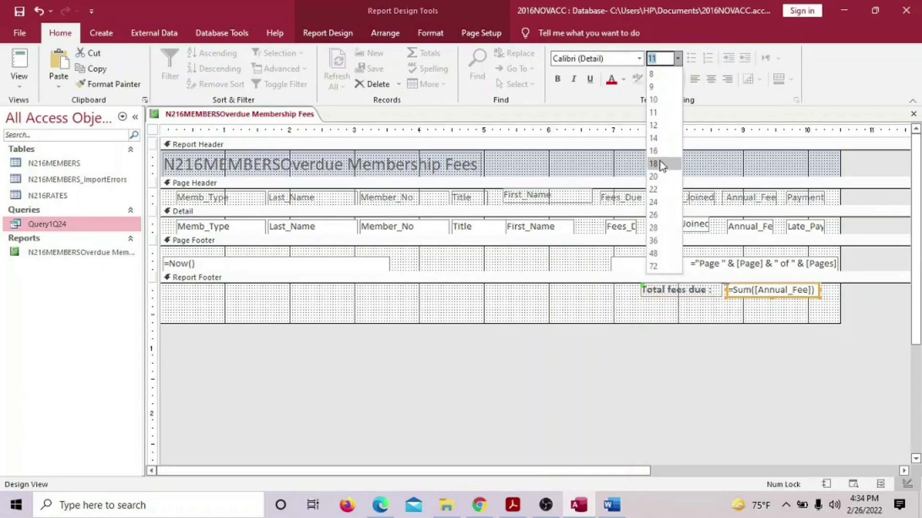
{"action": "left_click", "coordinate": [663, 128]}
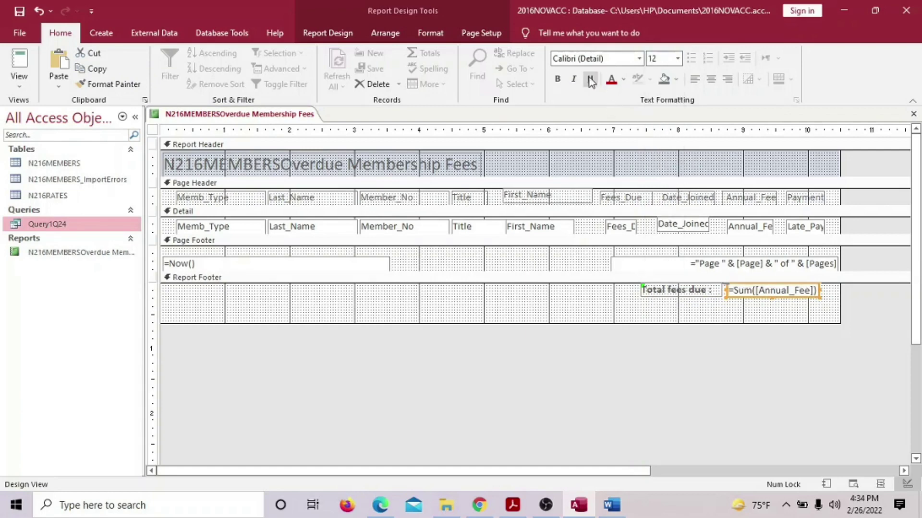
{"action": "left_click", "coordinate": [557, 79]}
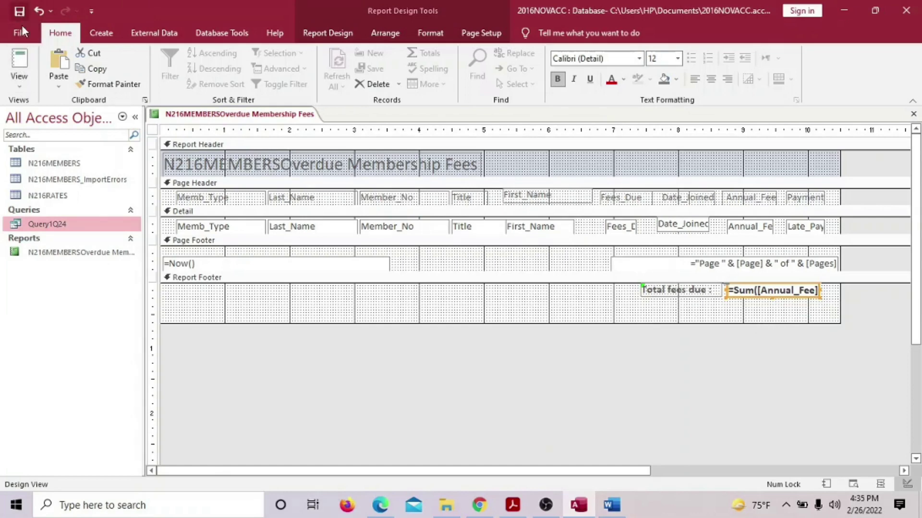
Step: Switch the report to Layout View and move the Total fees due label close beside the Annual_Fee total
{"action": "left_click", "coordinate": [18, 84]}
{"action": "left_click", "coordinate": [53, 166]}
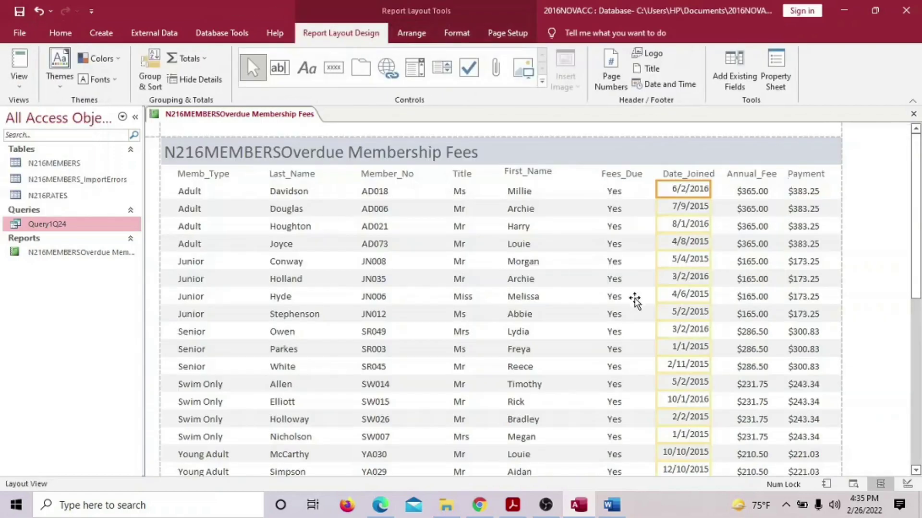
{"action": "scroll", "coordinate": [691, 304], "scroll_direction": "down", "scroll_amount": 5}
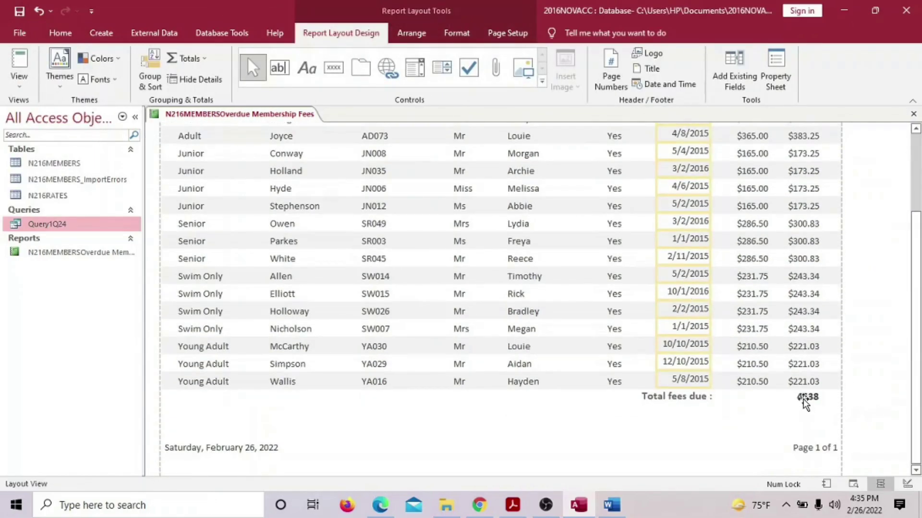
{"action": "left_click", "coordinate": [803, 398]}
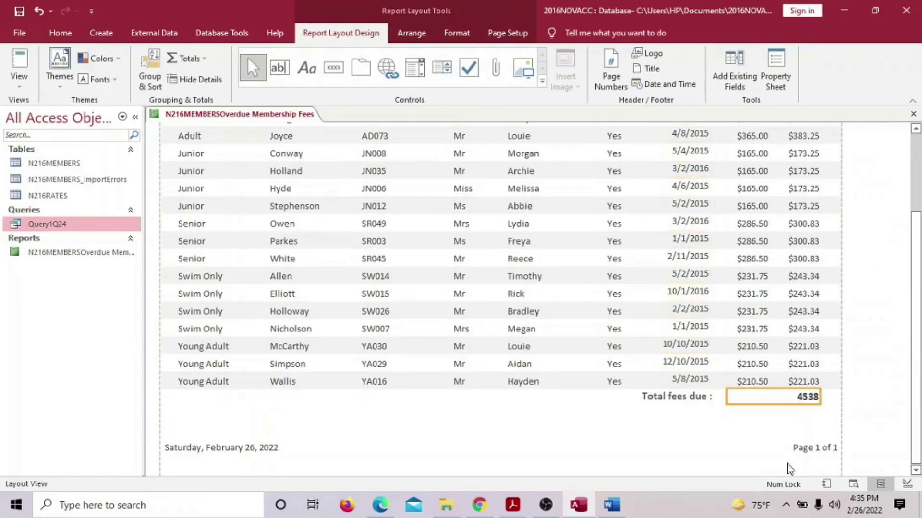
{"action": "left_click", "coordinate": [725, 444]}
{"action": "left_click", "coordinate": [681, 401]}
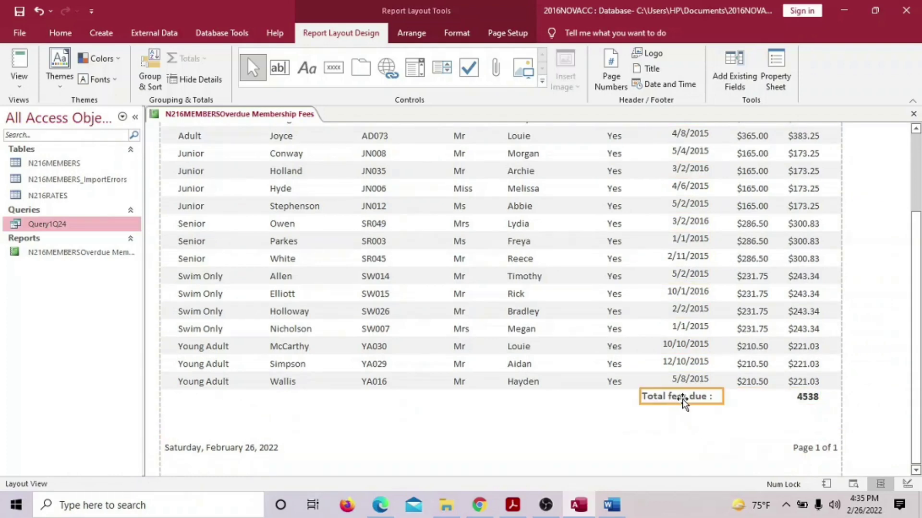
{"action": "left_click", "coordinate": [712, 423]}
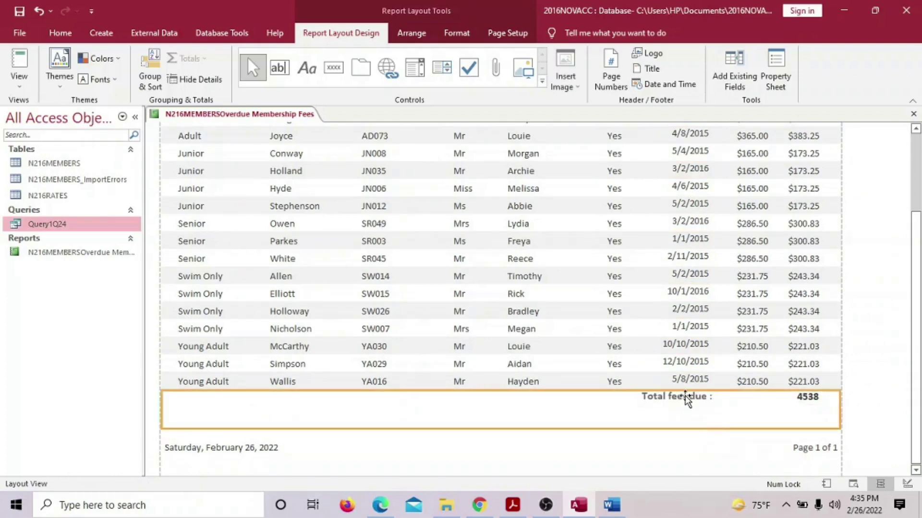
{"action": "left_click", "coordinate": [686, 401]}
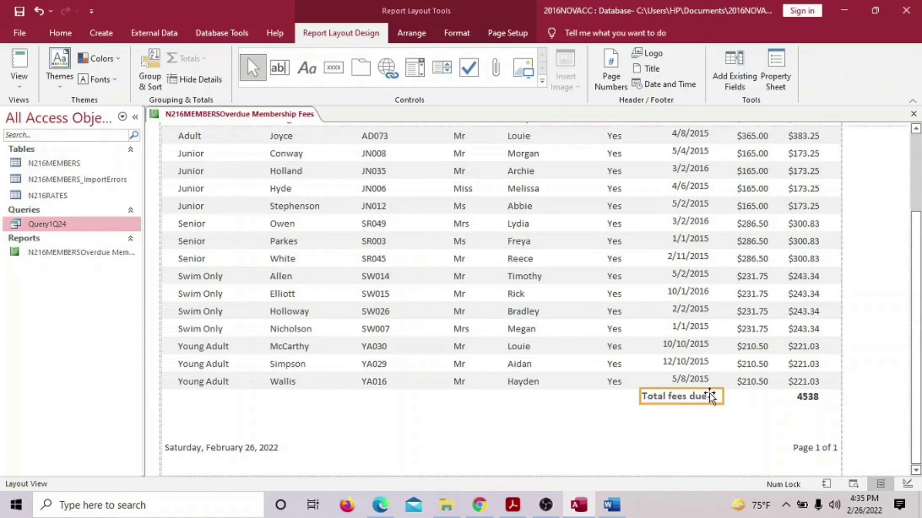
{"action": "left_click_drag", "start_coordinate": [729, 396], "coordinate": [739, 397]}
{"action": "left_click", "coordinate": [623, 432]}
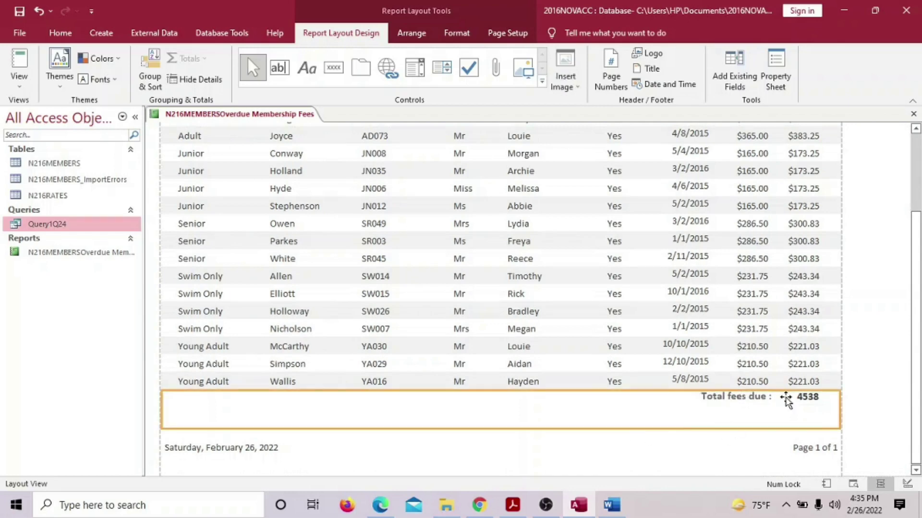
{"action": "left_click", "coordinate": [867, 335]}
{"action": "left_click", "coordinate": [765, 430]}
Step: Select the name, Centre number and candidate number requirement in the question paper, and return to Access to open the report in Design View
{"action": "left_click", "coordinate": [513, 505]}
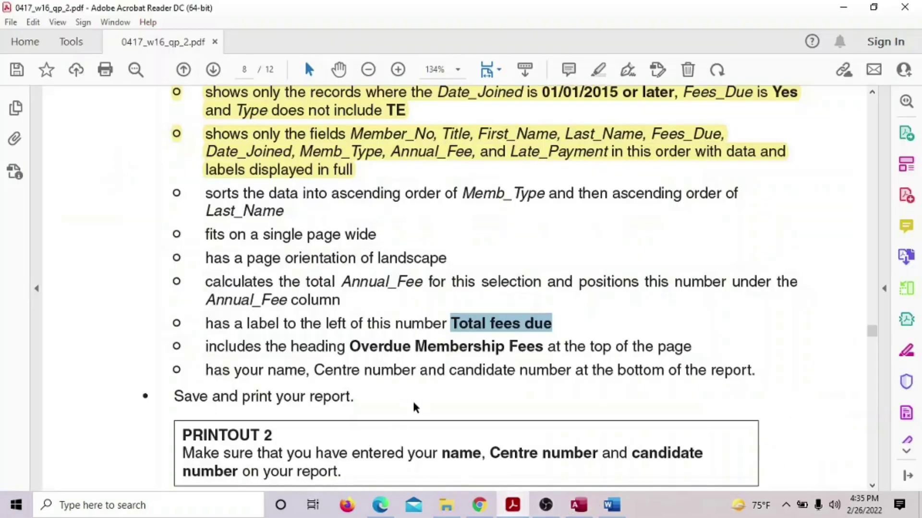
{"action": "scroll", "coordinate": [416, 407], "scroll_direction": "down", "scroll_amount": 3}
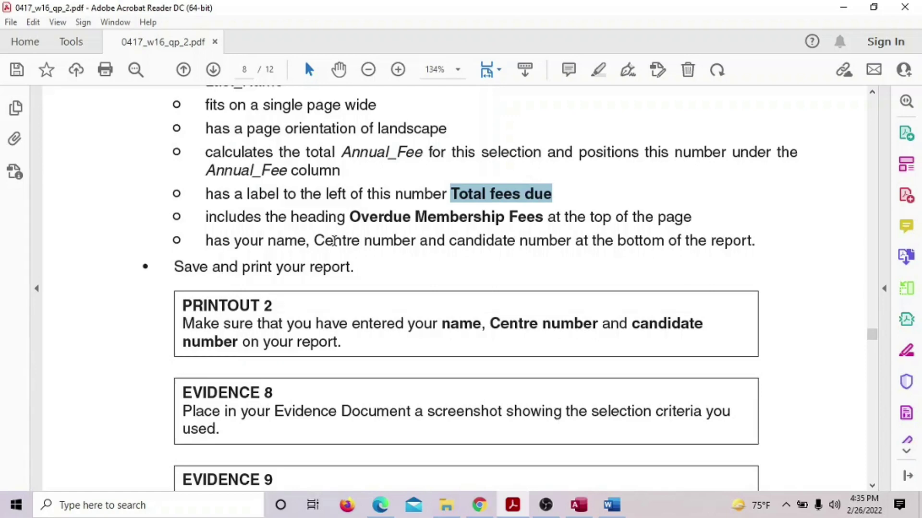
{"action": "left_click_drag", "start_coordinate": [222, 241], "coordinate": [707, 243]}
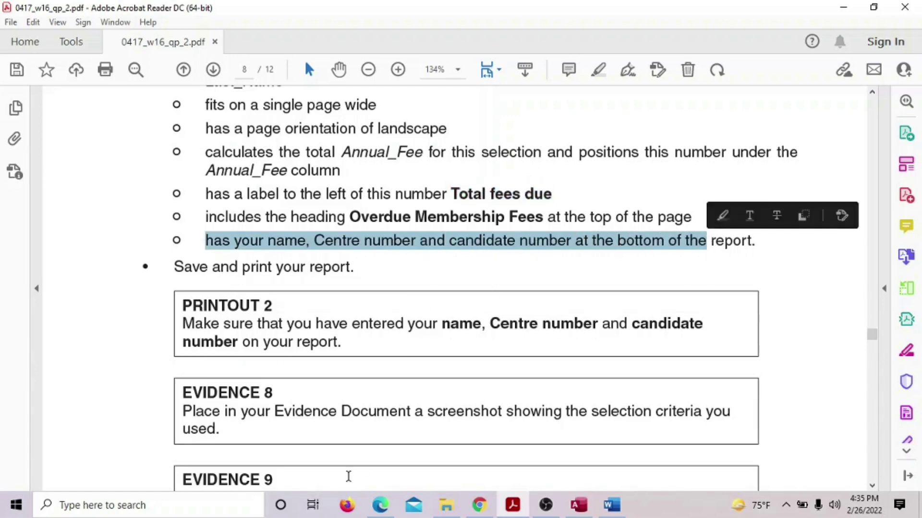
{"action": "left_click", "coordinate": [577, 506]}
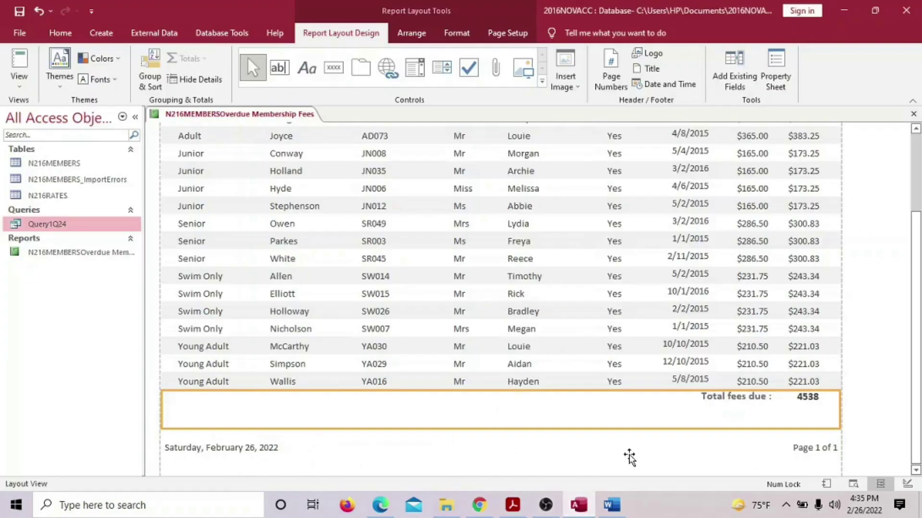
{"action": "left_click", "coordinate": [19, 91]}
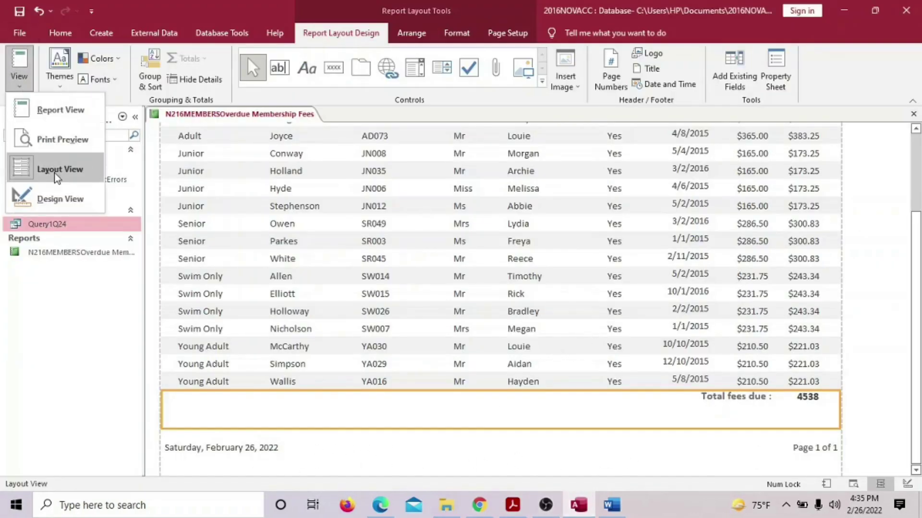
{"action": "left_click", "coordinate": [58, 197]}
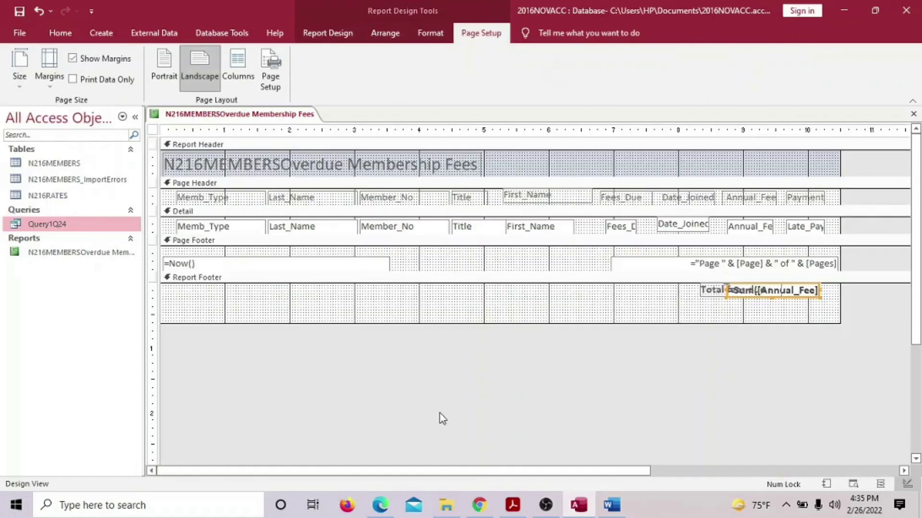
Step: Narrow the date box in the Page Footer to about 2.9 inches and make the Page Footer section slightly taller
{"action": "scroll", "coordinate": [444, 206], "scroll_direction": "down", "scroll_amount": 2}
{"action": "left_click", "coordinate": [431, 198]}
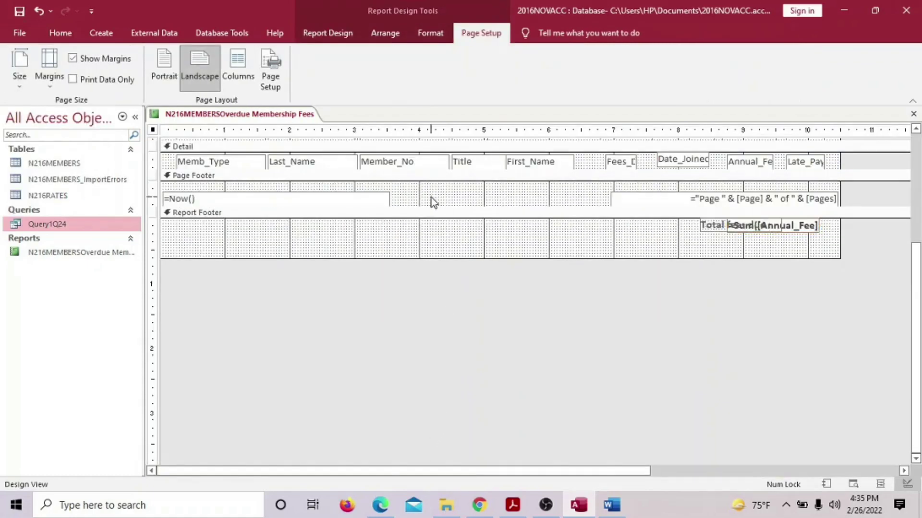
{"action": "left_click", "coordinate": [386, 199]}
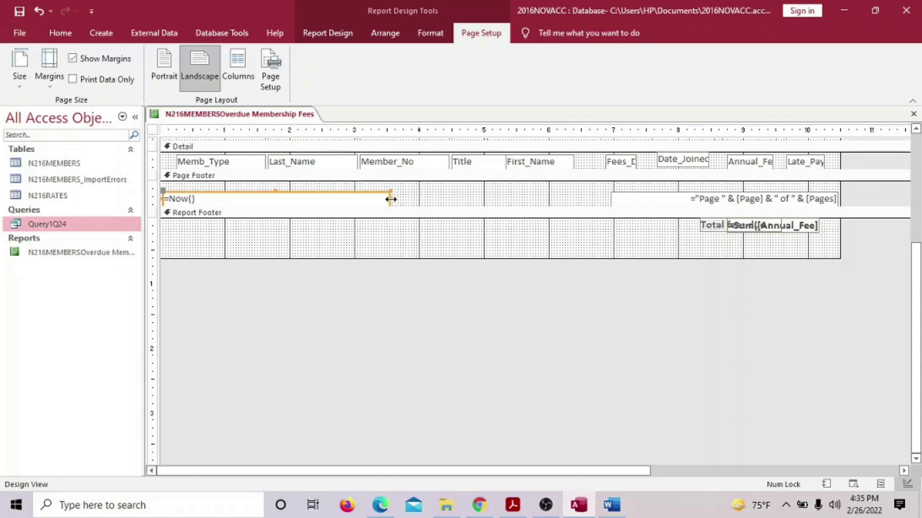
{"action": "left_click_drag", "start_coordinate": [389, 199], "coordinate": [351, 198]}
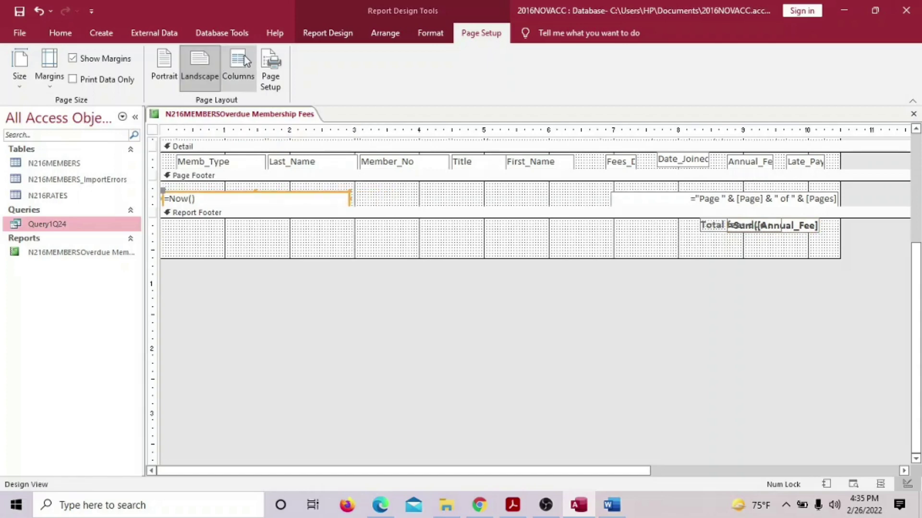
{"action": "left_click", "coordinate": [432, 207]}
{"action": "left_click_drag", "start_coordinate": [432, 206], "coordinate": [433, 208]}
{"action": "left_click", "coordinate": [372, 191]}
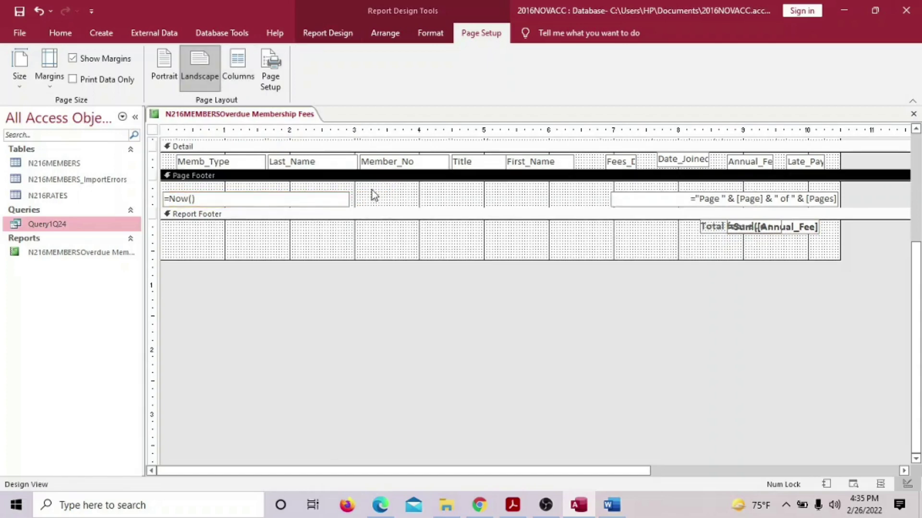
Step: Add a label with the candidate's name, Centre number and candidate number between the date and page number in the Page Footer
{"action": "left_click", "coordinate": [425, 26]}
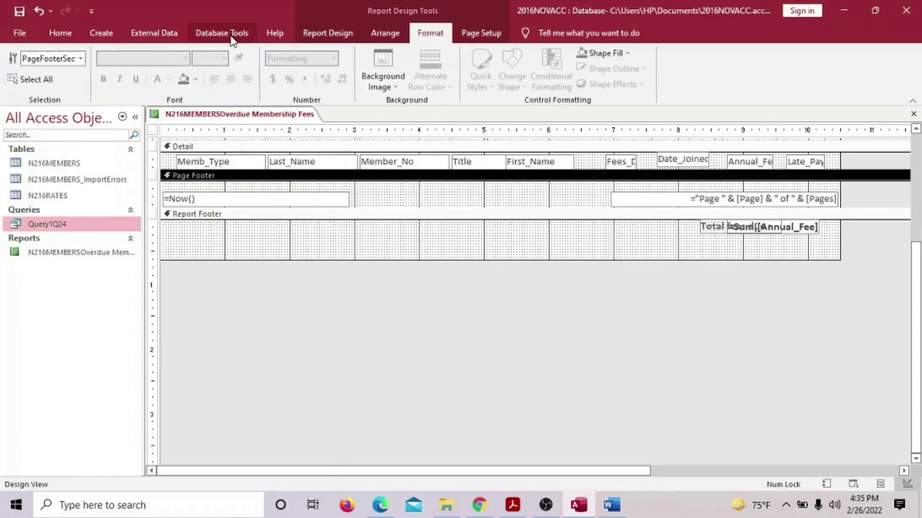
{"action": "left_click", "coordinate": [342, 35]}
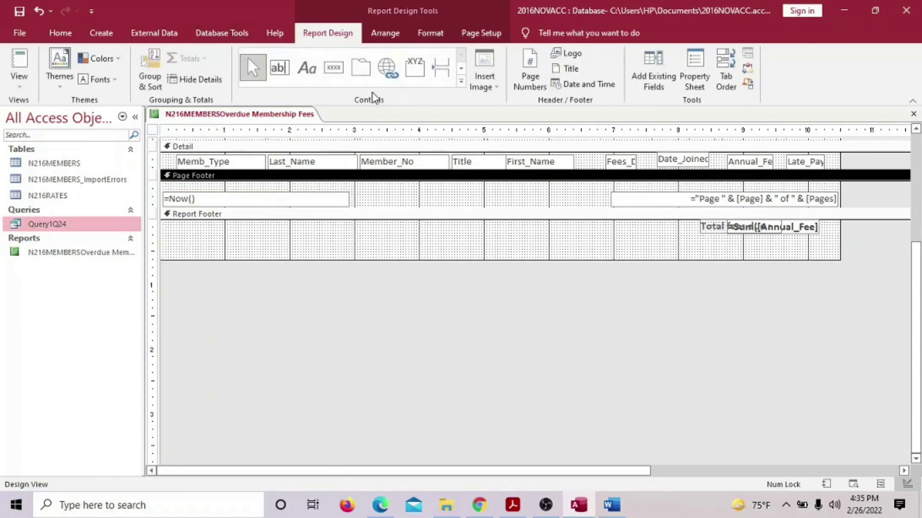
{"action": "left_click", "coordinate": [299, 64]}
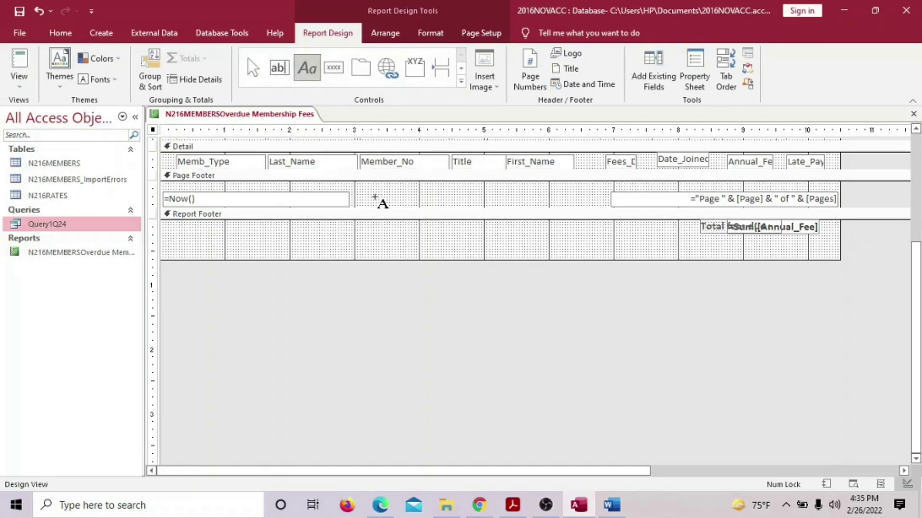
{"action": "left_click_drag", "start_coordinate": [376, 194], "coordinate": [544, 204]}
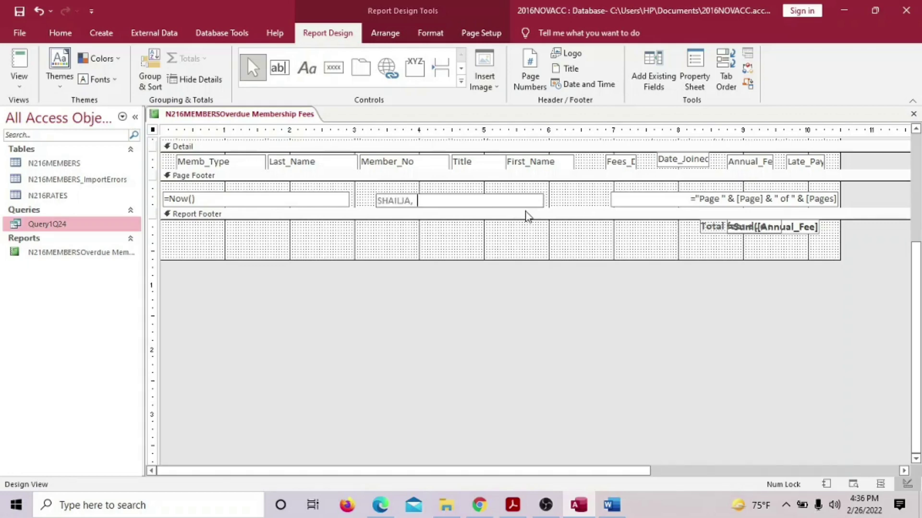
{"action": "type", "text": "SHAILJA, CENTRE123, SHAILJA123"}
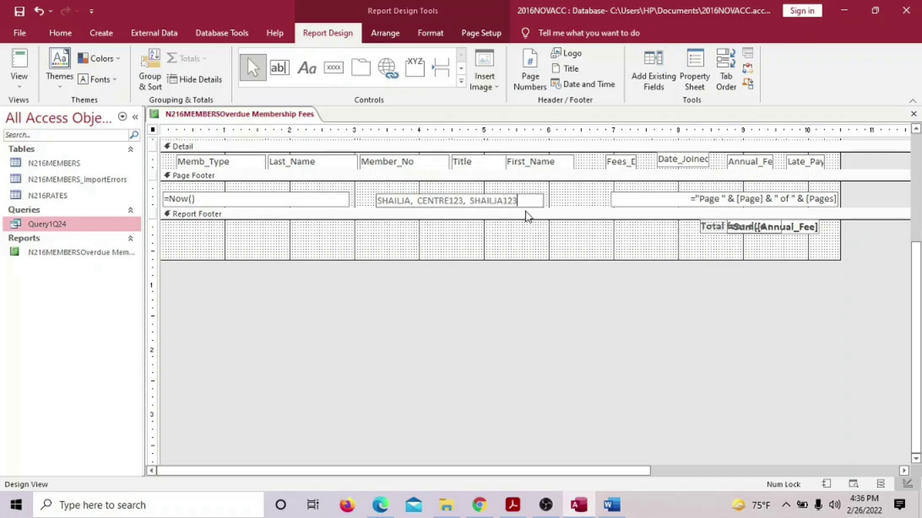
{"action": "left_click", "coordinate": [528, 214]}
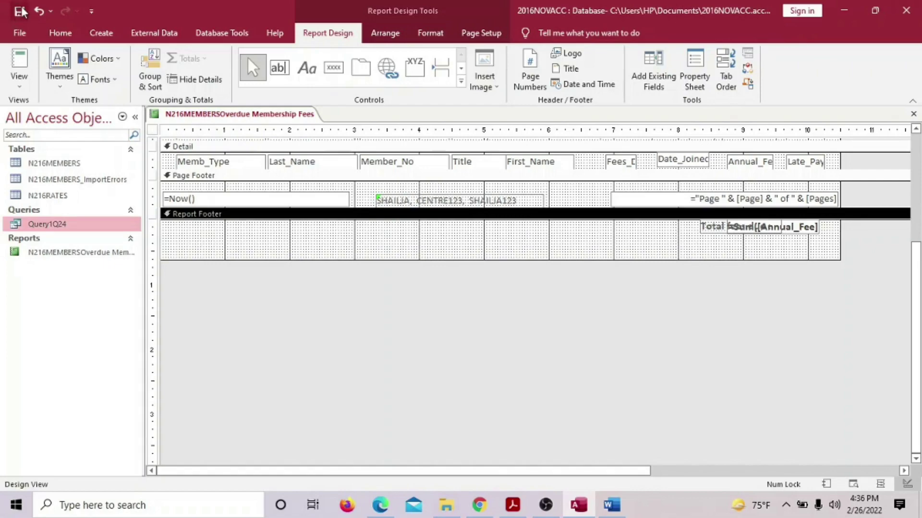
Step: Switch the report to Layout View and check the candidate details at the foot of the page
{"action": "left_click", "coordinate": [19, 80]}
{"action": "left_click", "coordinate": [55, 171]}
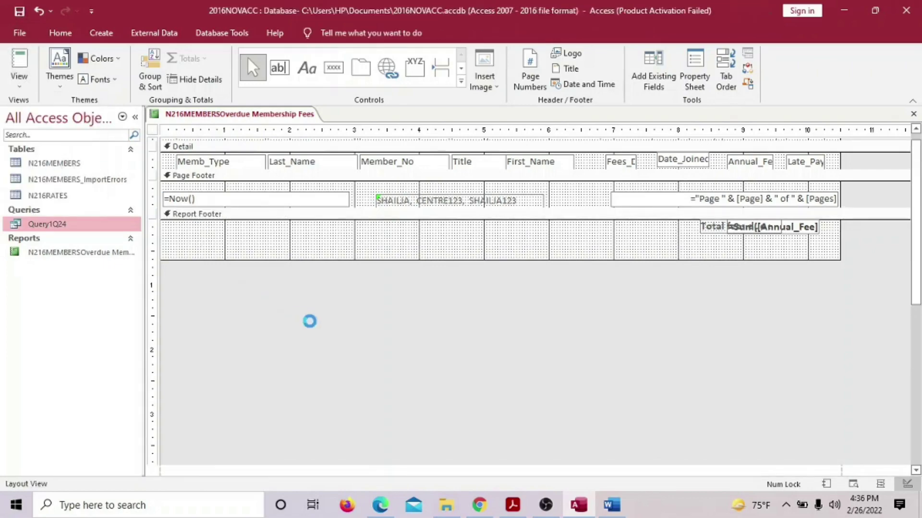
{"action": "scroll", "coordinate": [480, 336], "scroll_direction": "down", "scroll_amount": 3}
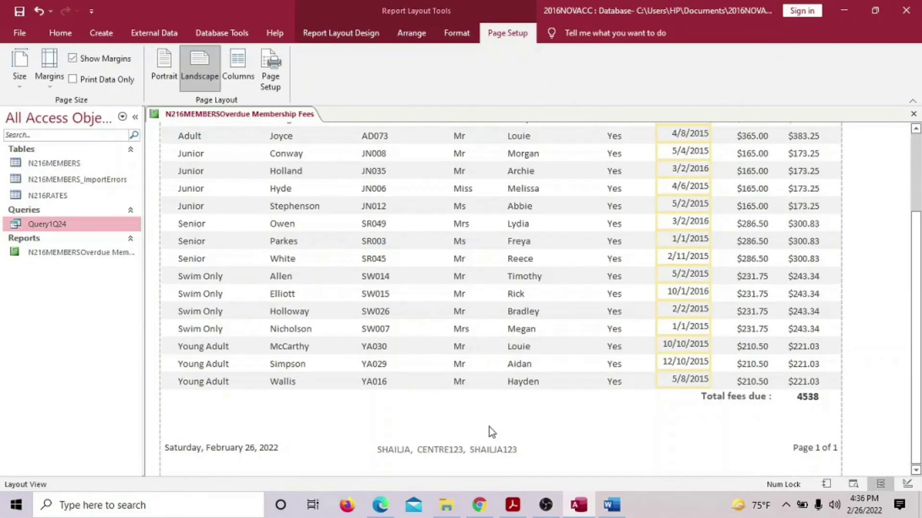
{"action": "left_click", "coordinate": [477, 450]}
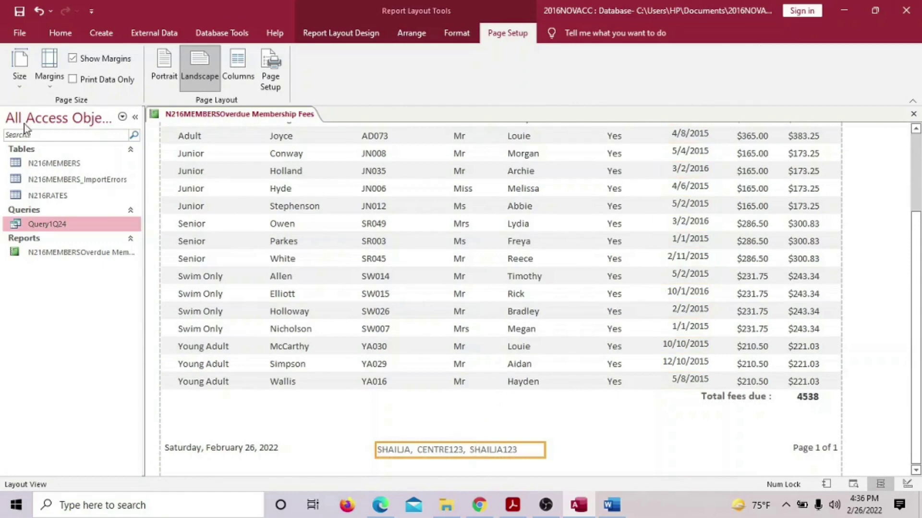
Step: In the report's Design View, narrow the page number box to about 2.8 inches and shift the candidate details label about 0.3 inches right
{"action": "left_click", "coordinate": [57, 34]}
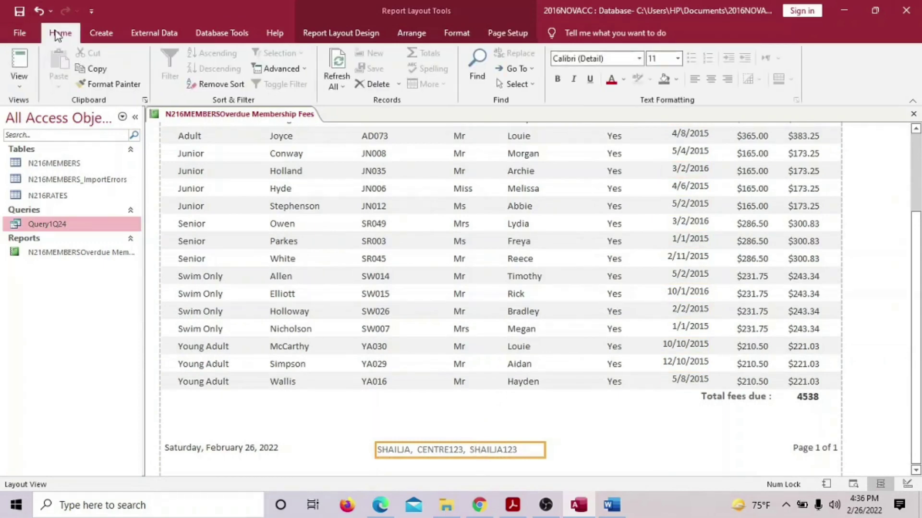
{"action": "left_click", "coordinate": [19, 81]}
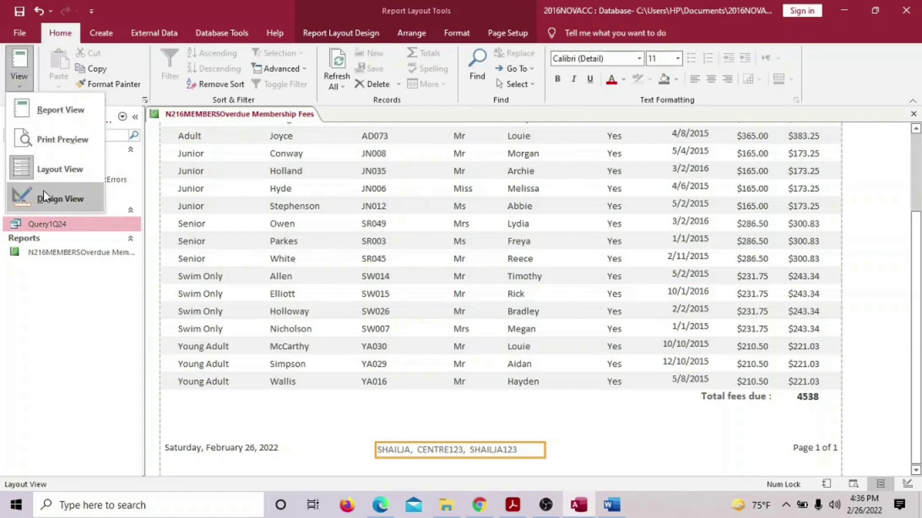
{"action": "left_click", "coordinate": [44, 196]}
{"action": "left_click", "coordinate": [468, 265]}
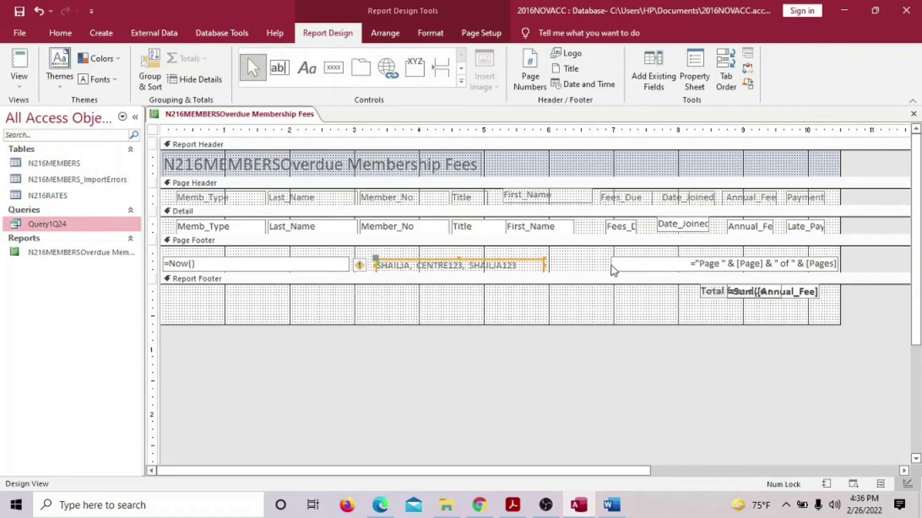
{"action": "left_click", "coordinate": [627, 264]}
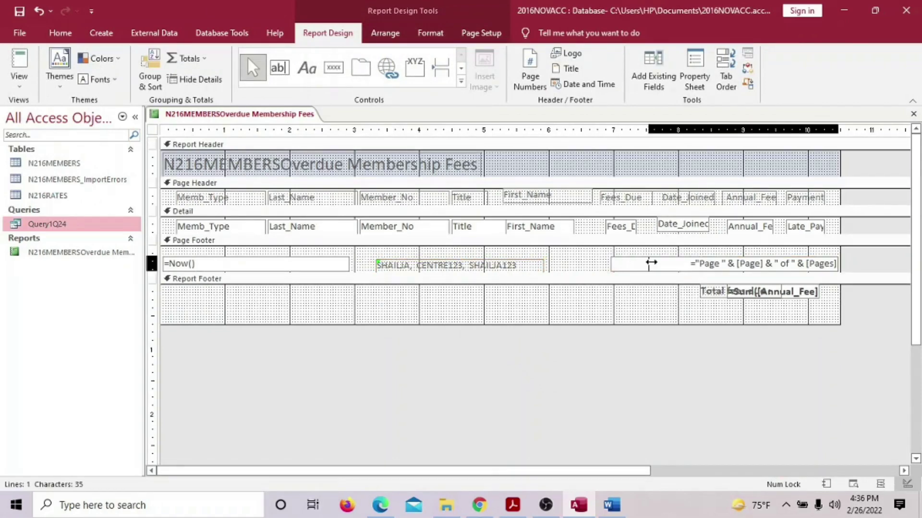
{"action": "left_click_drag", "start_coordinate": [651, 262], "coordinate": [658, 262]}
{"action": "left_click_drag", "start_coordinate": [451, 268], "coordinate": [472, 263]}
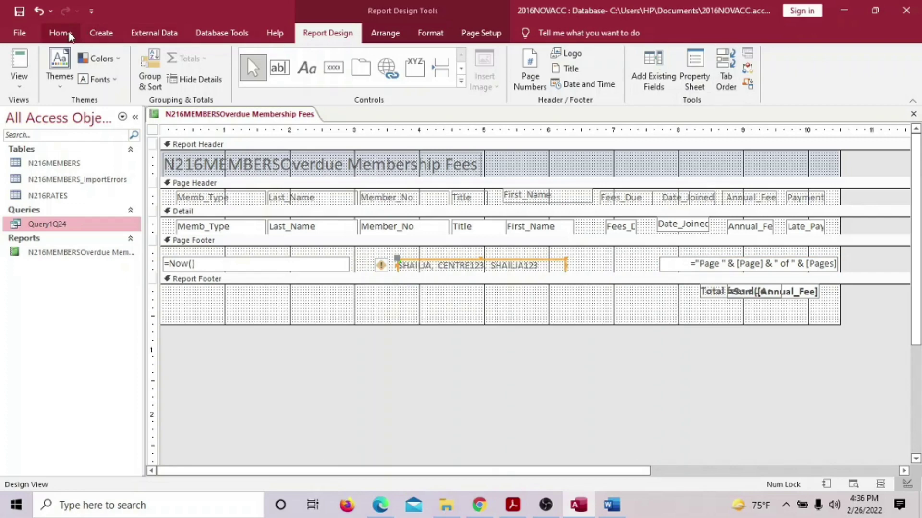
Step: Set the candidate details label to 12 pt bold and check the page footer in Layout View
{"action": "left_click", "coordinate": [66, 31]}
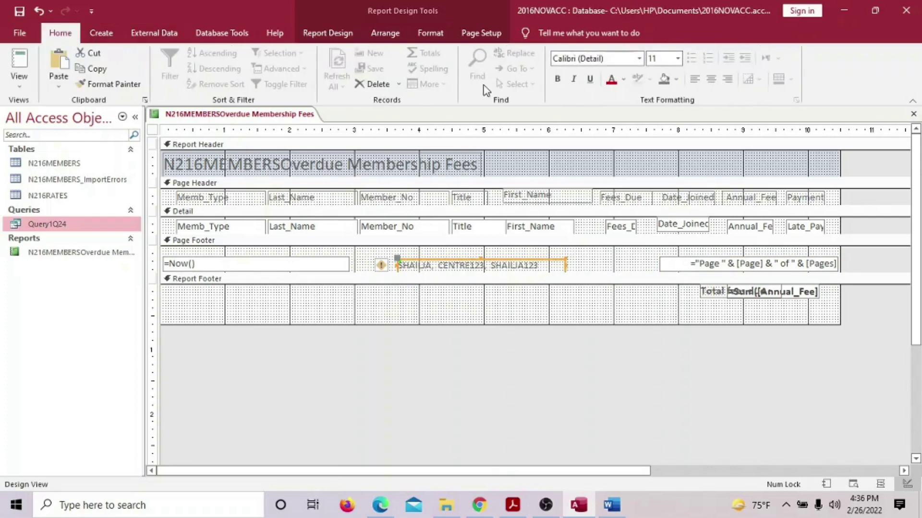
{"action": "left_click", "coordinate": [676, 59]}
{"action": "left_click", "coordinate": [656, 128]}
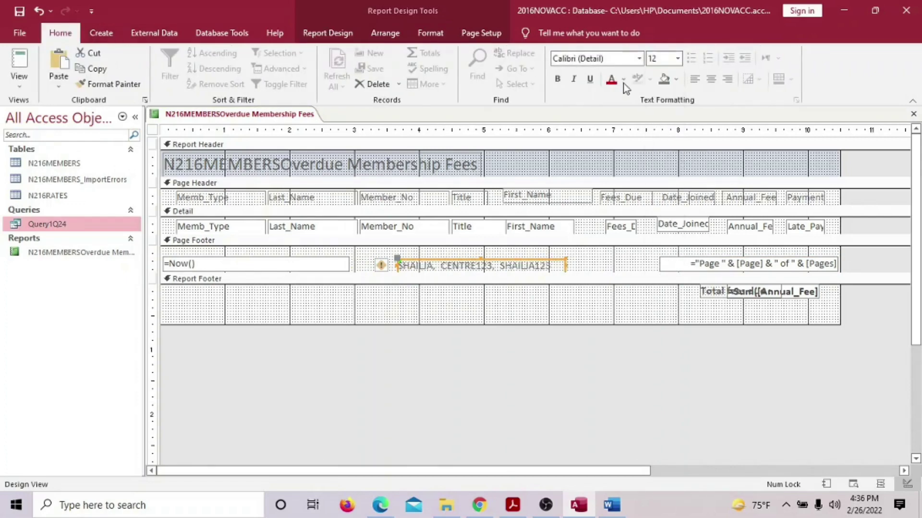
{"action": "left_click", "coordinate": [557, 80]}
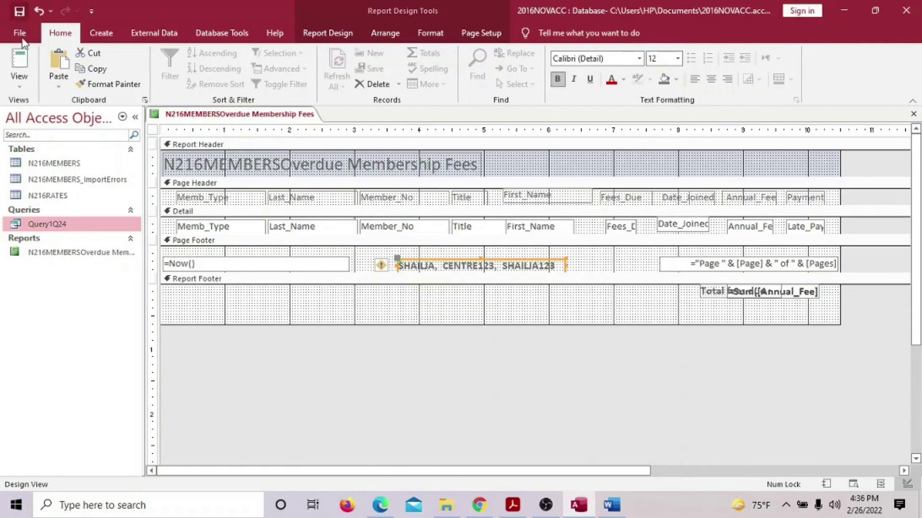
{"action": "left_click", "coordinate": [19, 85]}
{"action": "left_click", "coordinate": [46, 166]}
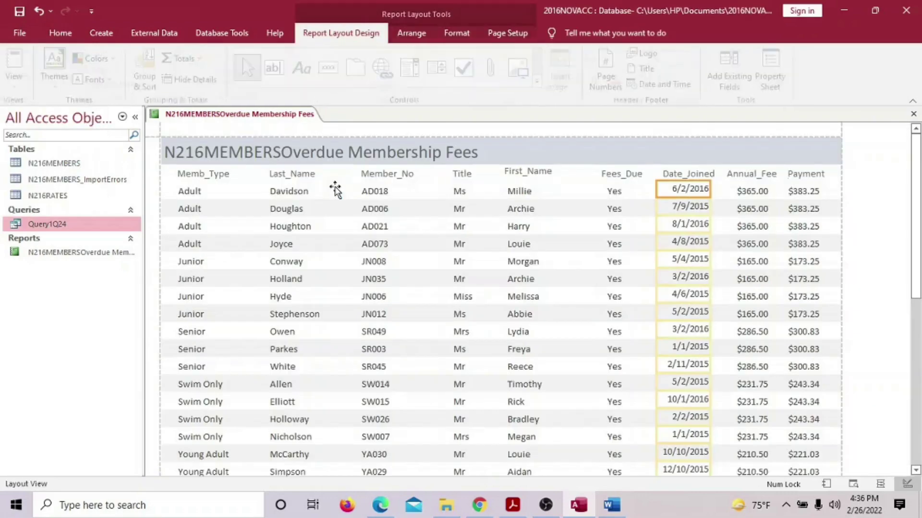
{"action": "scroll", "coordinate": [449, 287], "scroll_direction": "down", "scroll_amount": 3}
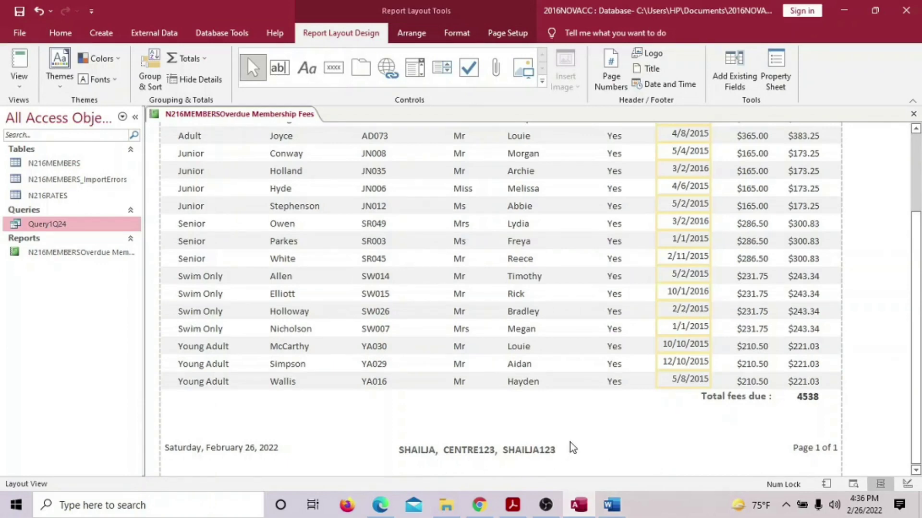
Step: Read the Printout 2, Evidence 8 and Evidence 9 requirements in the question paper PDF
{"action": "left_click", "coordinate": [512, 505]}
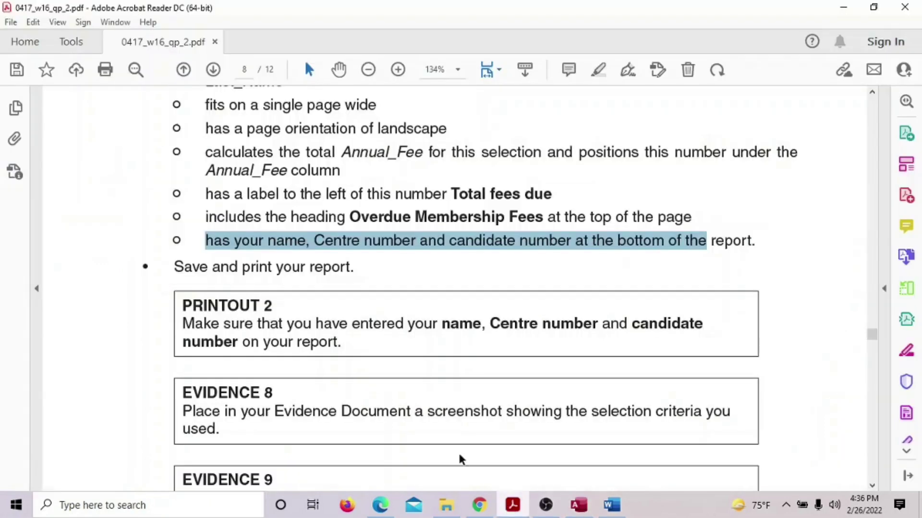
{"action": "scroll", "coordinate": [443, 389], "scroll_direction": "down", "scroll_amount": 1}
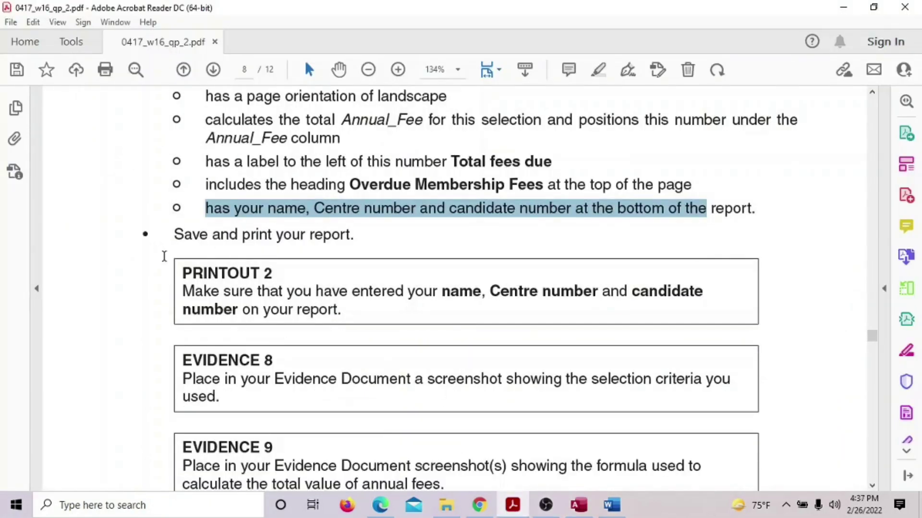
{"action": "left_click_drag", "start_coordinate": [199, 269], "coordinate": [336, 312]}
{"action": "scroll", "coordinate": [341, 315], "scroll_direction": "down", "scroll_amount": 3}
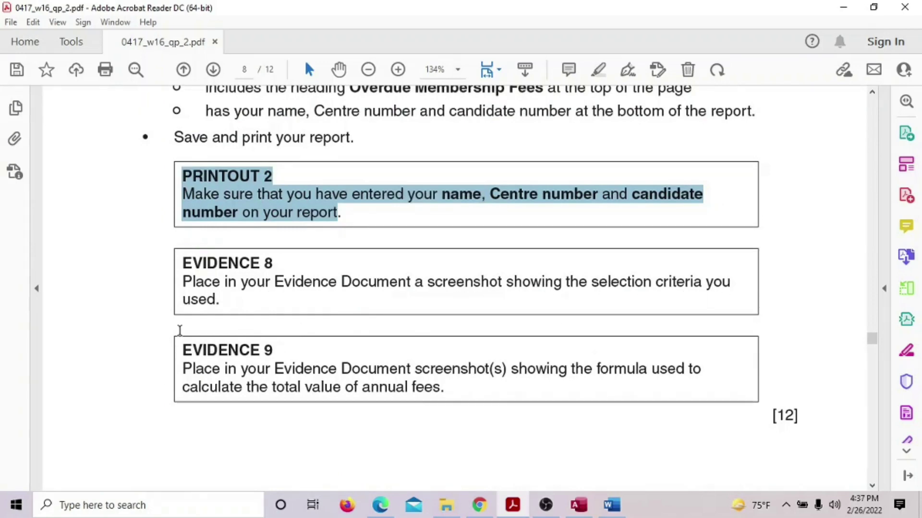
{"action": "scroll", "coordinate": [466, 327], "scroll_direction": "up", "scroll_amount": 1}
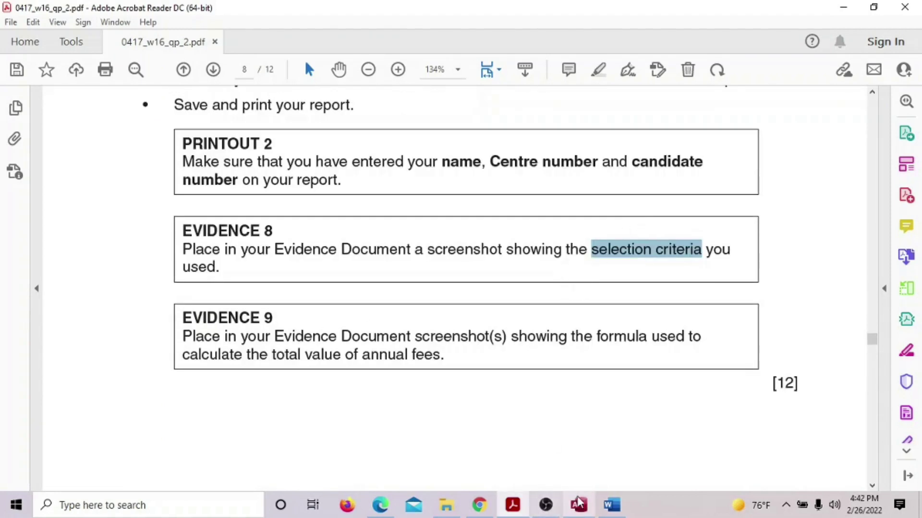
Step: Open Query1Q24 in Access in Design View and copy a screenshot of the Fees_Due to Type columns with their selection criteria
{"action": "left_click", "coordinate": [579, 504]}
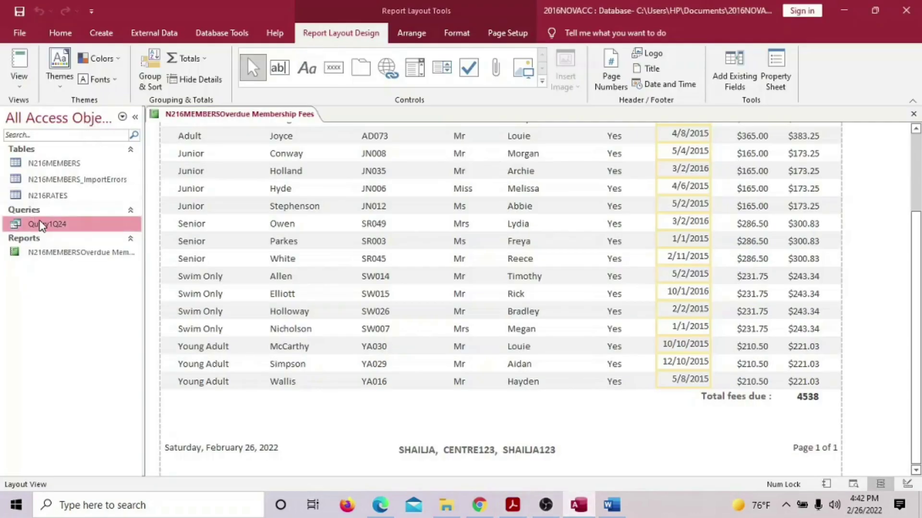
{"action": "double_click", "coordinate": [42, 224]}
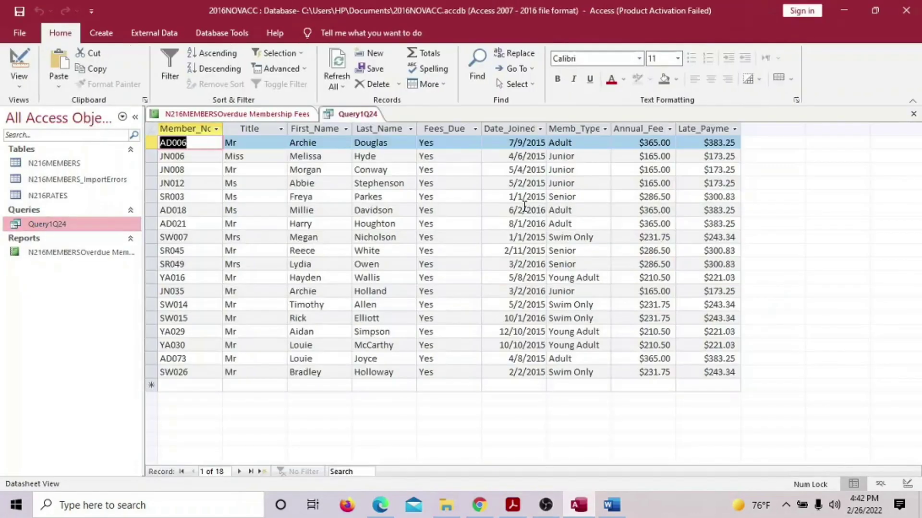
{"action": "left_click", "coordinate": [19, 79]}
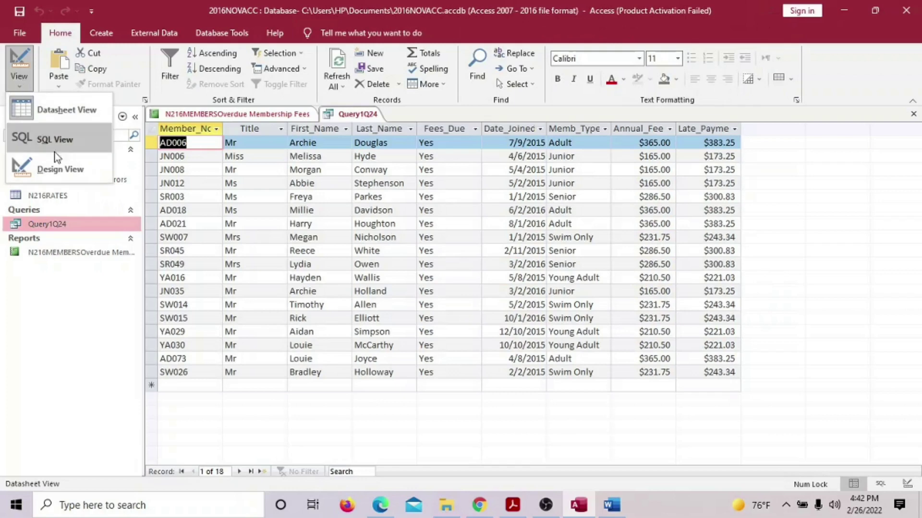
{"action": "left_click", "coordinate": [61, 169]}
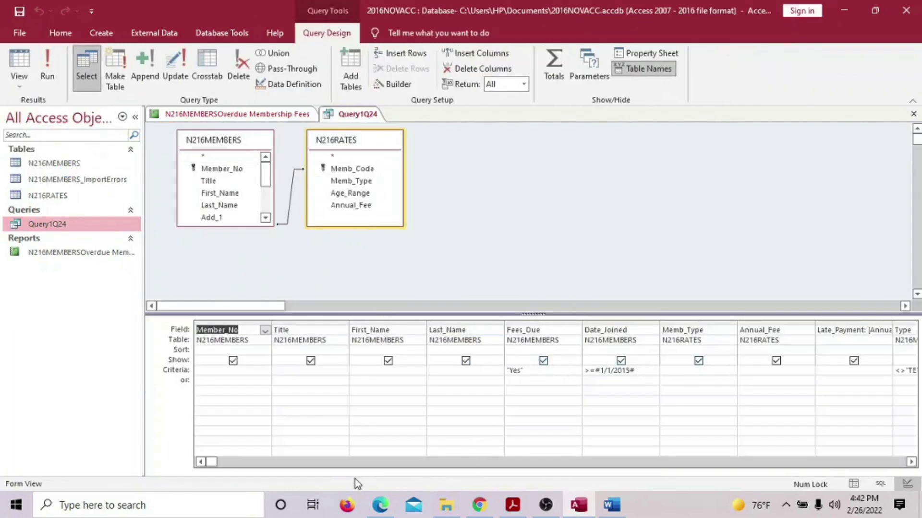
{"action": "left_click", "coordinate": [911, 462]}
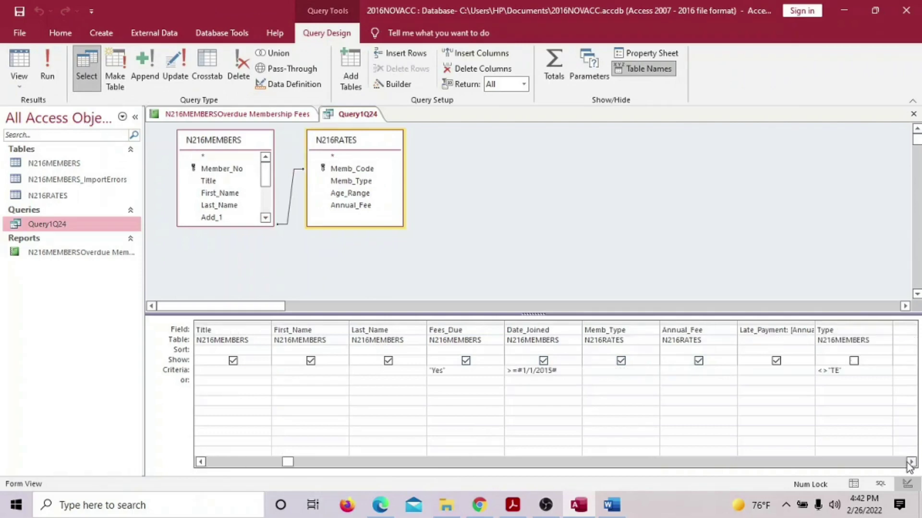
{"action": "left_click", "coordinate": [911, 462]}
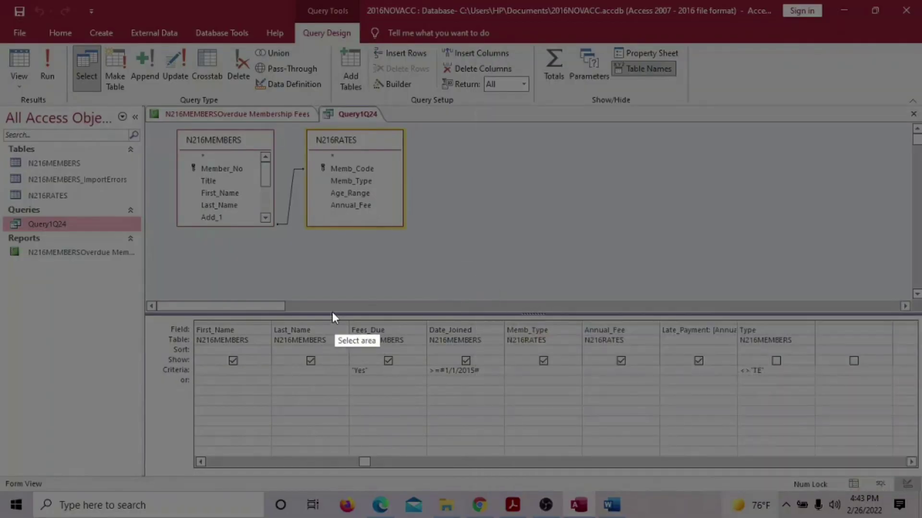
{"action": "mouse_move", "coordinate": [323, 289]}
{"action": "left_mouse_down"}
{"action": "mouse_move", "coordinate": [611, 403]}
{"action": "mouse_move", "coordinate": [821, 404]}
{"action": "mouse_move", "coordinate": [799, 401]}
{"action": "left_mouse_up"}
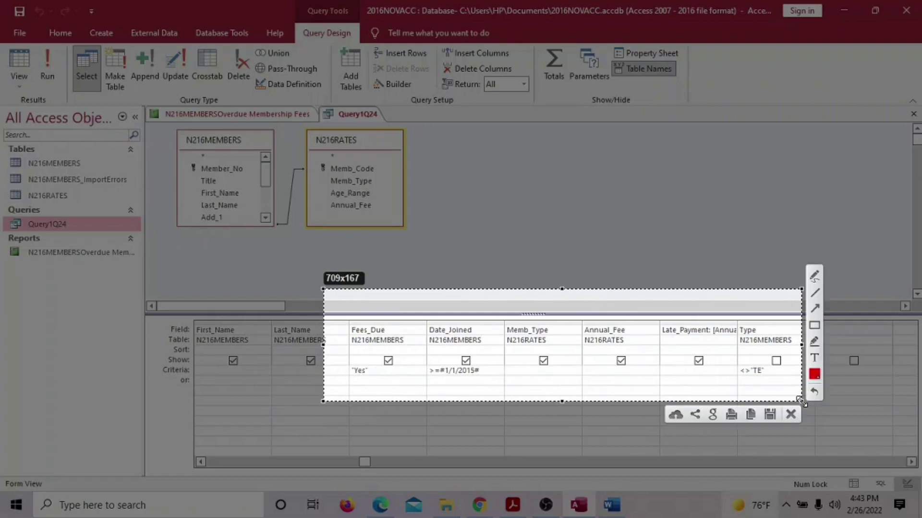
{"action": "left_click", "coordinate": [751, 416]}
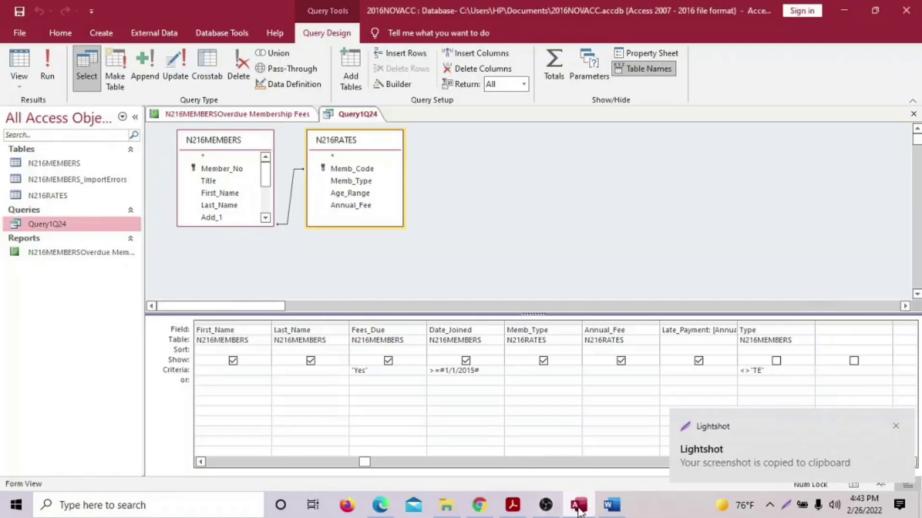
Step: Paste the selection criteria screenshot under the Step 24 EVIDENCE 8 heading in the Word evidence document
{"action": "left_click", "coordinate": [612, 505]}
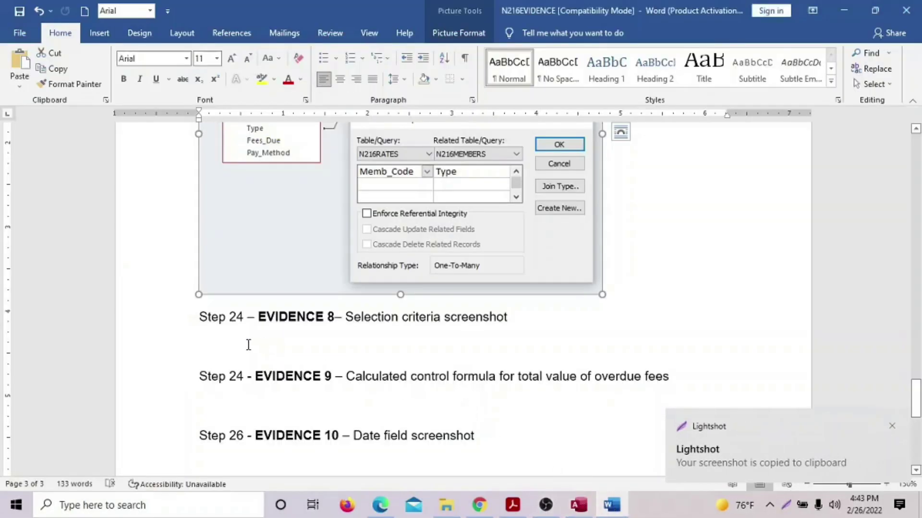
{"action": "left_click", "coordinate": [209, 348]}
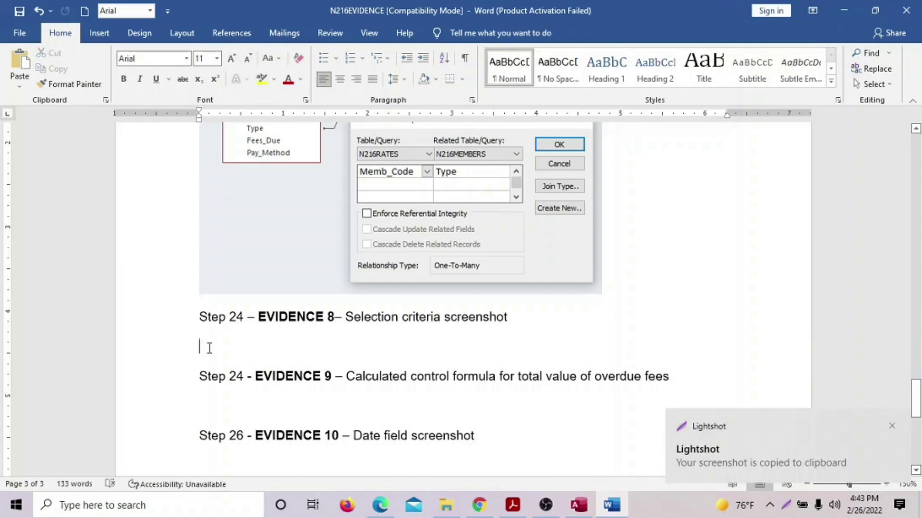
{"action": "key", "text": "ctrl+v"}
{"action": "scroll", "coordinate": [624, 365], "scroll_direction": "down", "scroll_amount": 5}
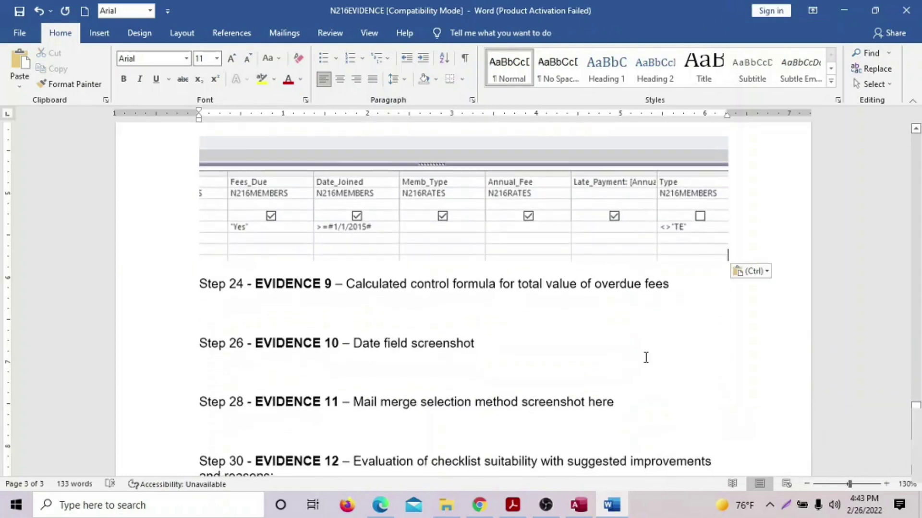
{"action": "scroll", "coordinate": [630, 262], "scroll_direction": "up", "scroll_amount": 2}
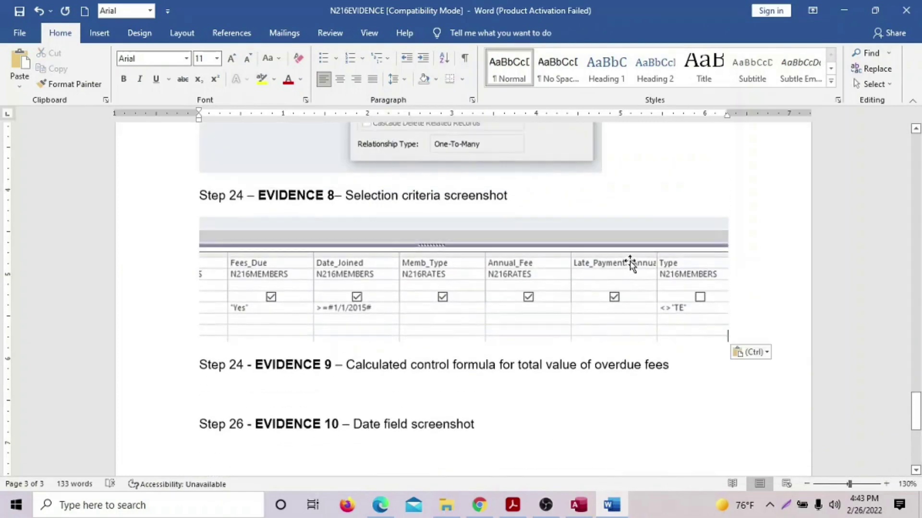
Step: Check the Evidence 9 requirement, then in the Access report's Design View move the Total fees due label left, clear of the Sum formula box
{"action": "left_click", "coordinate": [512, 505]}
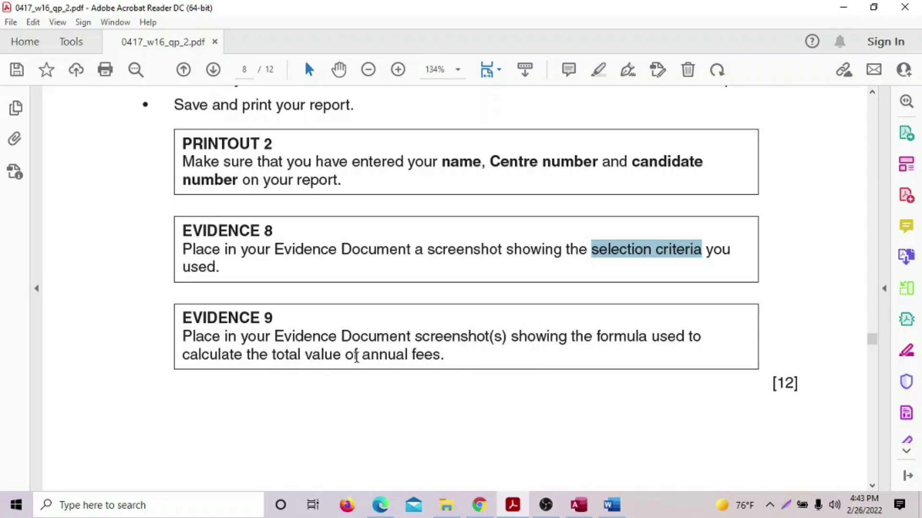
{"action": "left_click", "coordinate": [578, 505]}
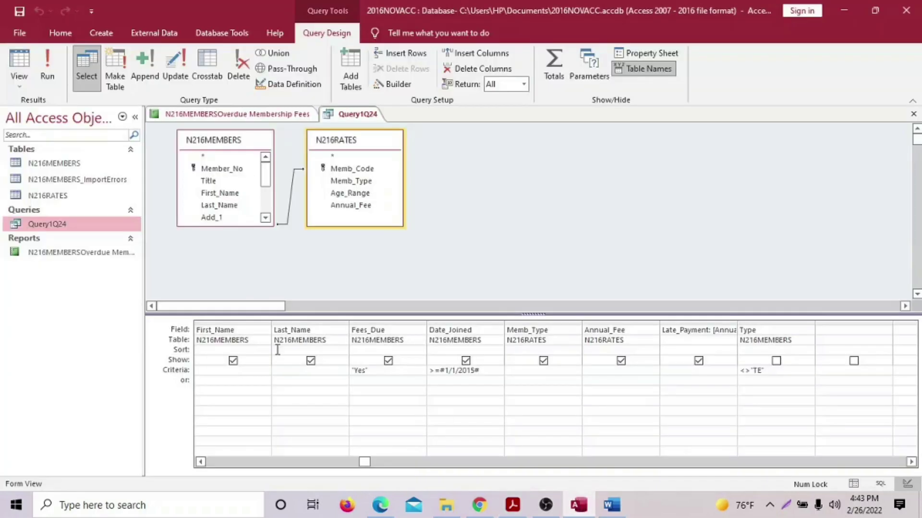
{"action": "left_click", "coordinate": [80, 257]}
{"action": "double_click", "coordinate": [79, 253]}
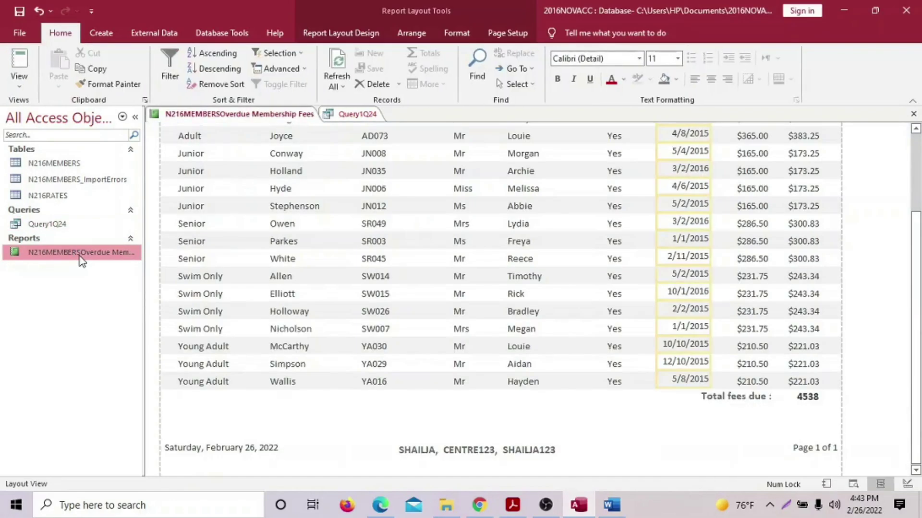
{"action": "left_click", "coordinate": [19, 81]}
{"action": "left_click", "coordinate": [73, 205]}
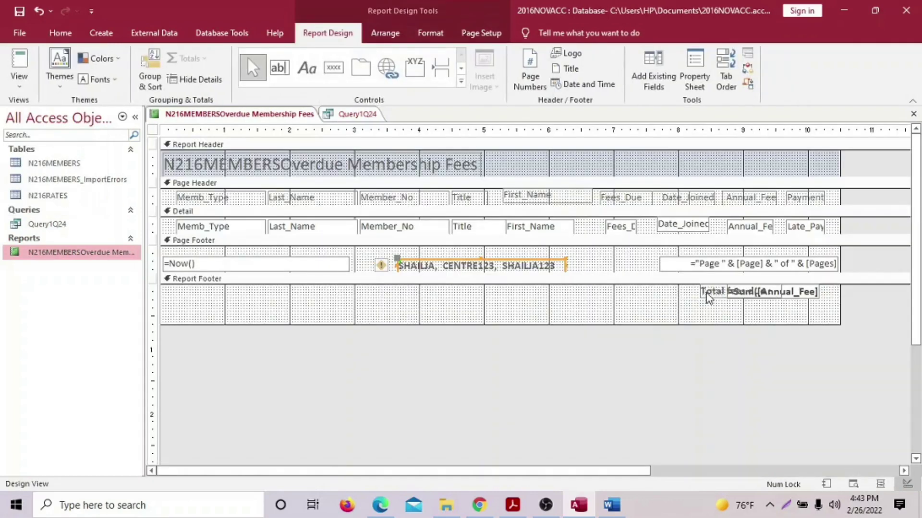
{"action": "left_click_drag", "start_coordinate": [709, 295], "coordinate": [642, 293]}
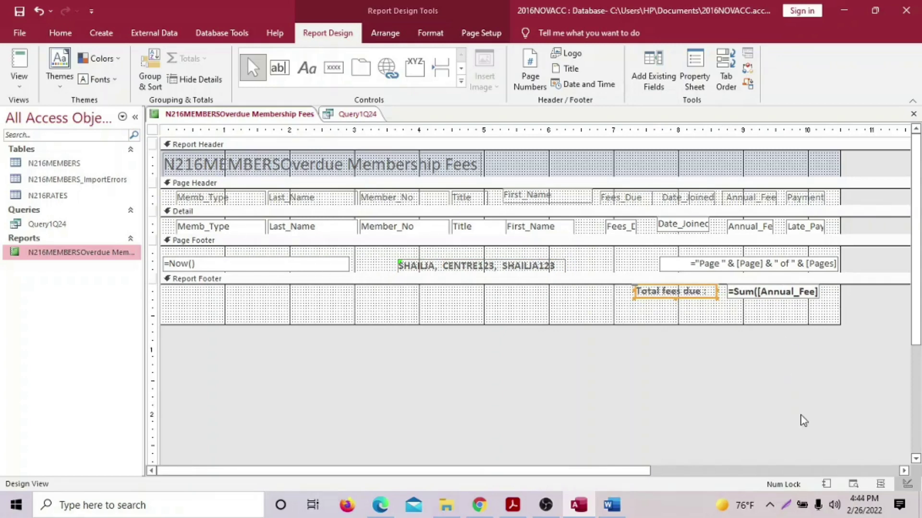
Step: Copy a screenshot of the report design with a red rectangle around the Annual_Fee total formula, and return to the Word evidence document
{"action": "key", "text": "Print"}
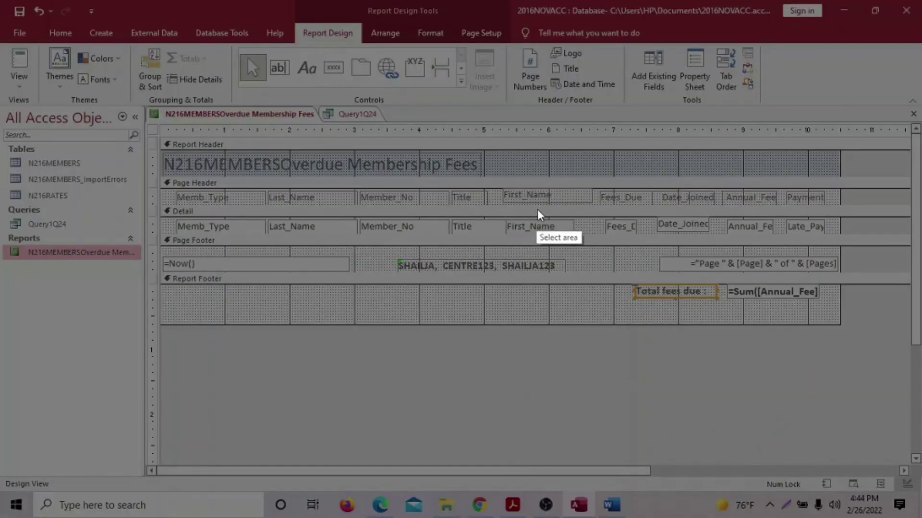
{"action": "left_click_drag", "start_coordinate": [590, 161], "coordinate": [852, 331]}
{"action": "left_click", "coordinate": [866, 257]}
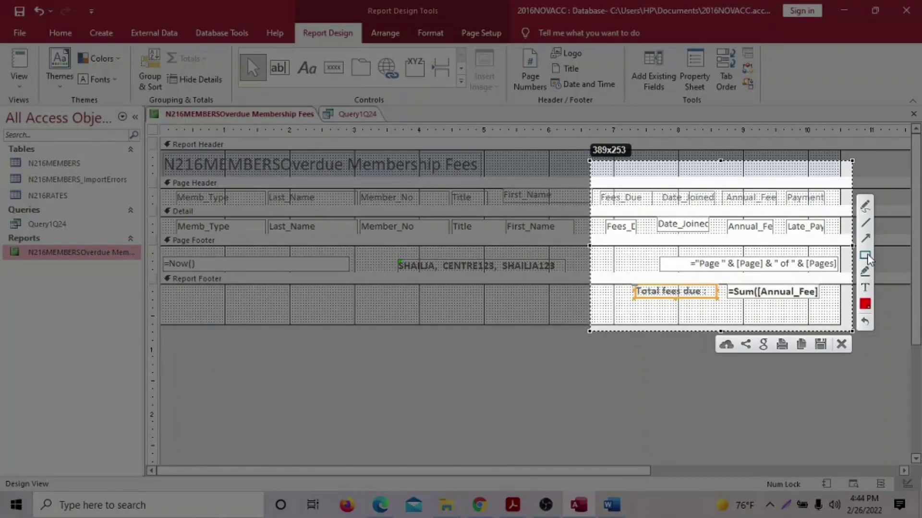
{"action": "mouse_move", "coordinate": [621, 267]}
{"action": "left_mouse_down"}
{"action": "mouse_move", "coordinate": [830, 324]}
{"action": "mouse_move", "coordinate": [830, 312]}
{"action": "left_mouse_up"}
{"action": "left_click", "coordinate": [800, 345]}
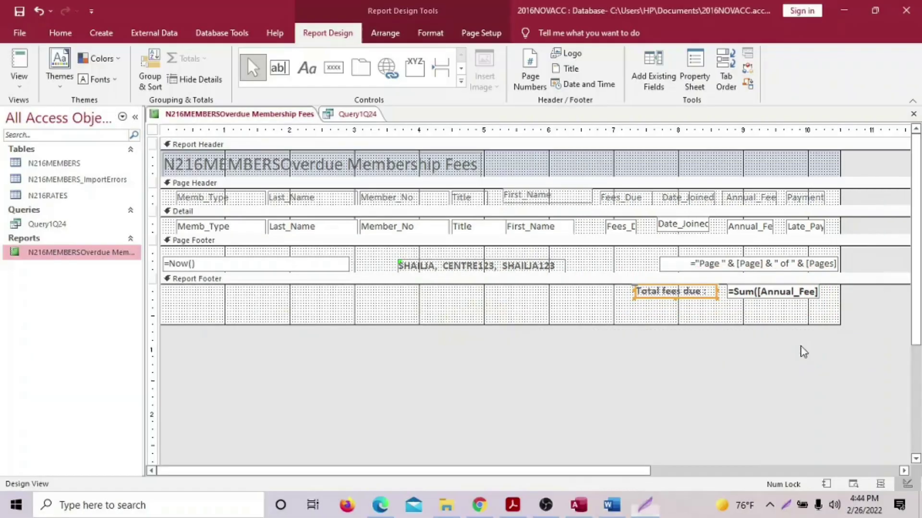
{"action": "left_click", "coordinate": [611, 509]}
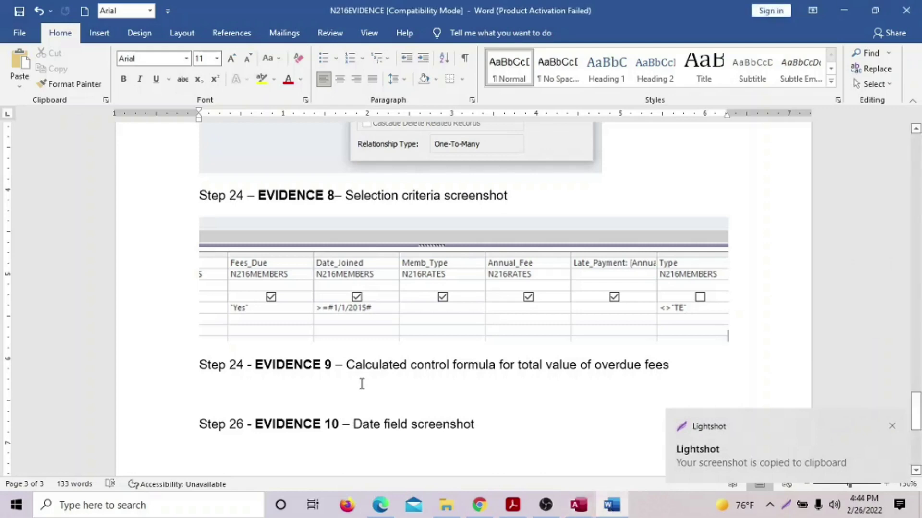
Step: Paste the report design screenshot under the Step 24 EVIDENCE 9 heading and dismiss the screenshot notification
{"action": "left_click", "coordinate": [201, 396]}
{"action": "key", "text": "ctrl+v"}
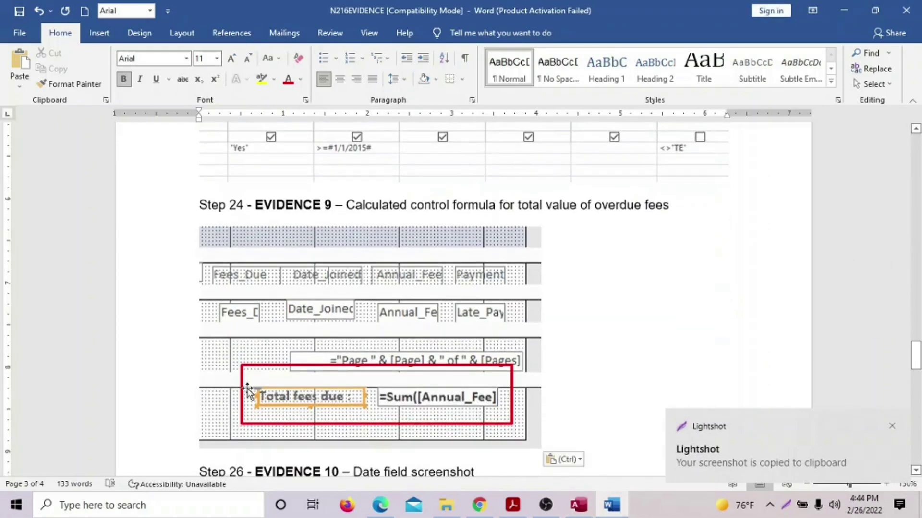
{"action": "left_click", "coordinate": [891, 426]}
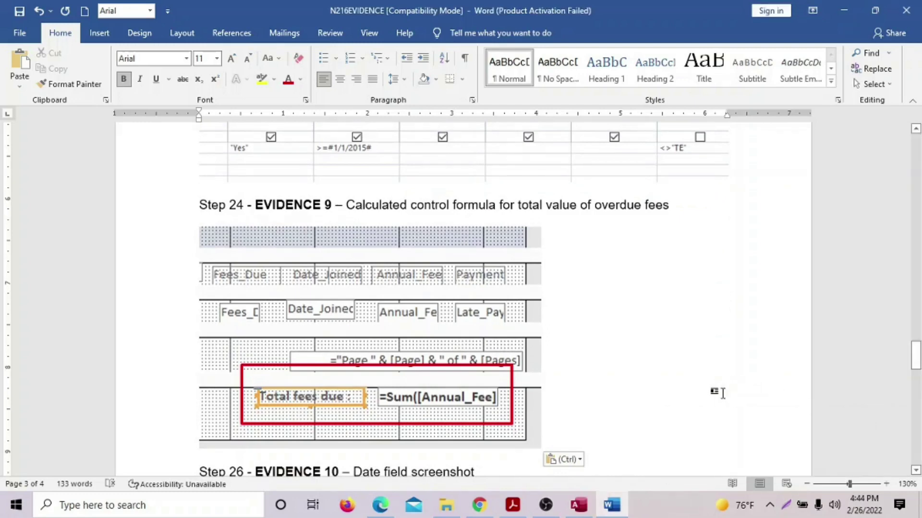
Step: In the Acrobat question paper, highlight task 24's final part in yellow, from the save and print instruction through EVIDENCE 9
{"action": "left_click", "coordinate": [516, 507]}
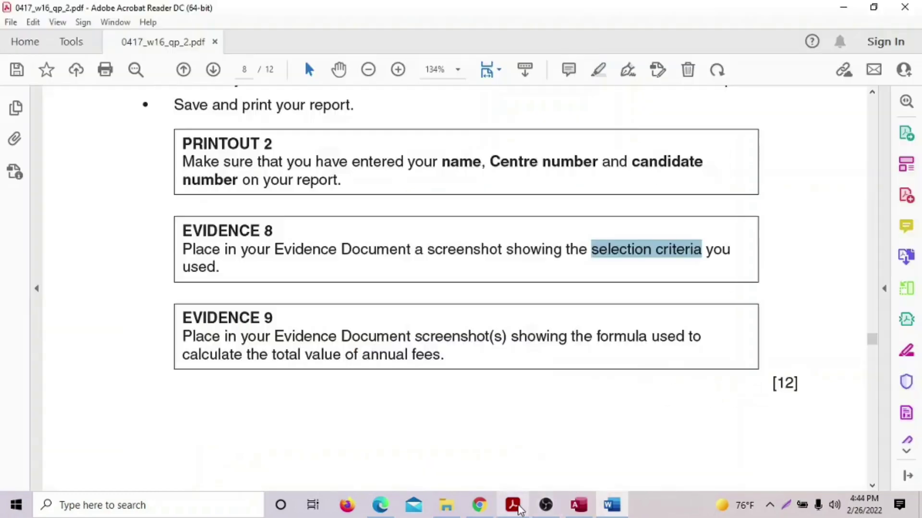
{"action": "scroll", "coordinate": [241, 295], "scroll_direction": "up", "scroll_amount": 3}
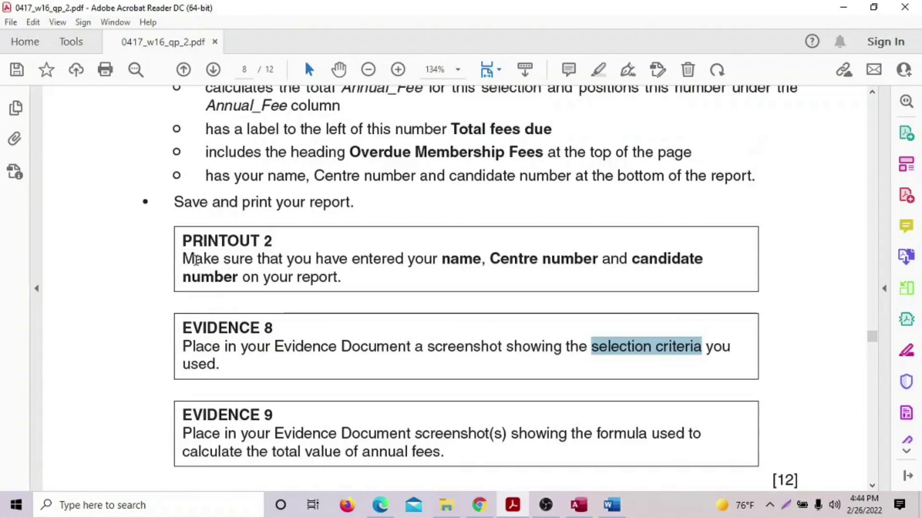
{"action": "left_click_drag", "start_coordinate": [163, 193], "coordinate": [451, 446]}
{"action": "left_click", "coordinate": [464, 474]}
{"action": "scroll", "coordinate": [461, 379], "scroll_direction": "down", "scroll_amount": 15}
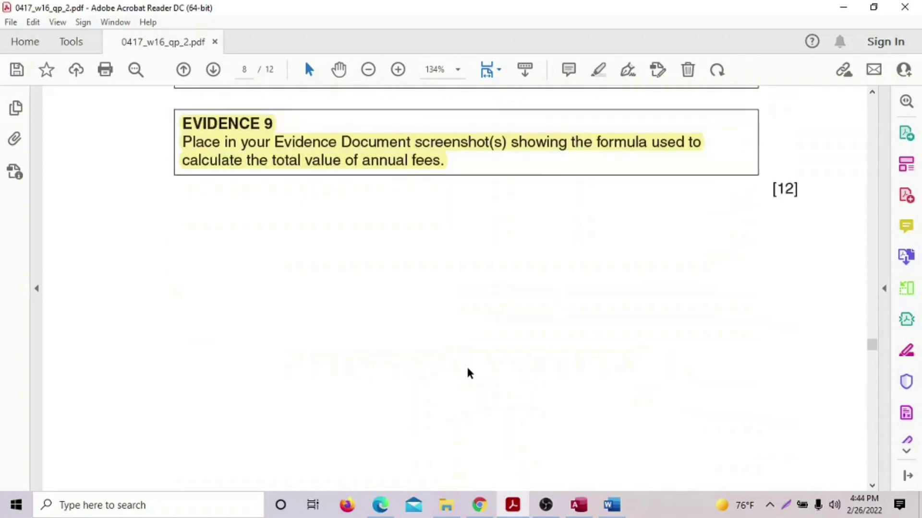
Step: Read task 25's requirements on page 9 of the question paper, especially the record selection and the list of fields
{"action": "scroll", "coordinate": [469, 364], "scroll_direction": "down", "scroll_amount": 5}
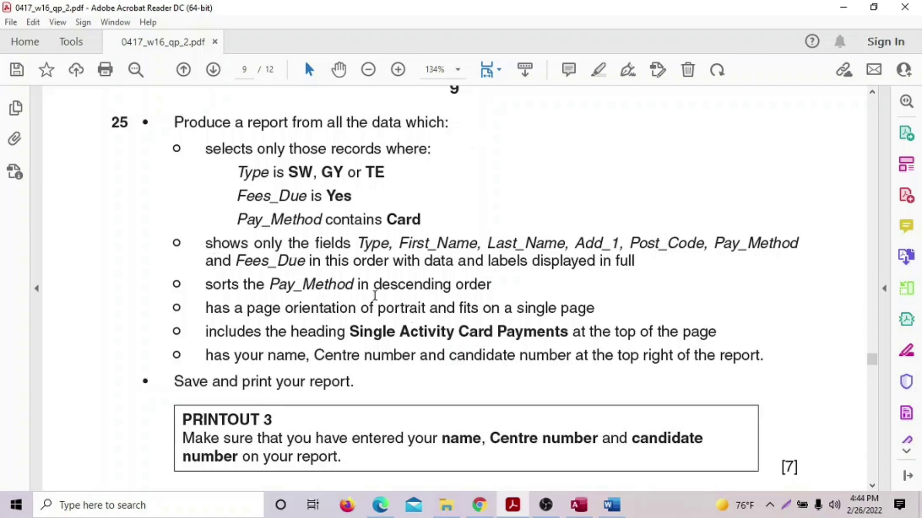
{"action": "left_click_drag", "start_coordinate": [400, 244], "coordinate": [477, 245]}
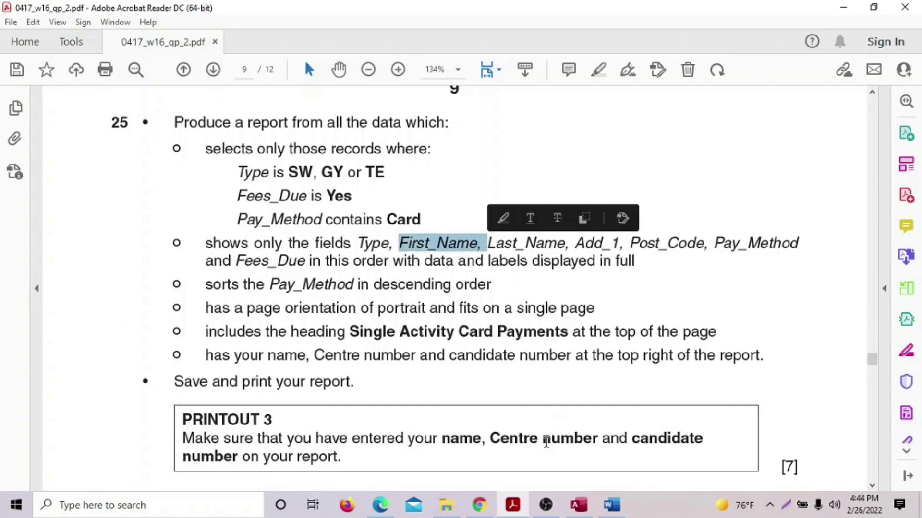
{"action": "left_click", "coordinate": [596, 272]}
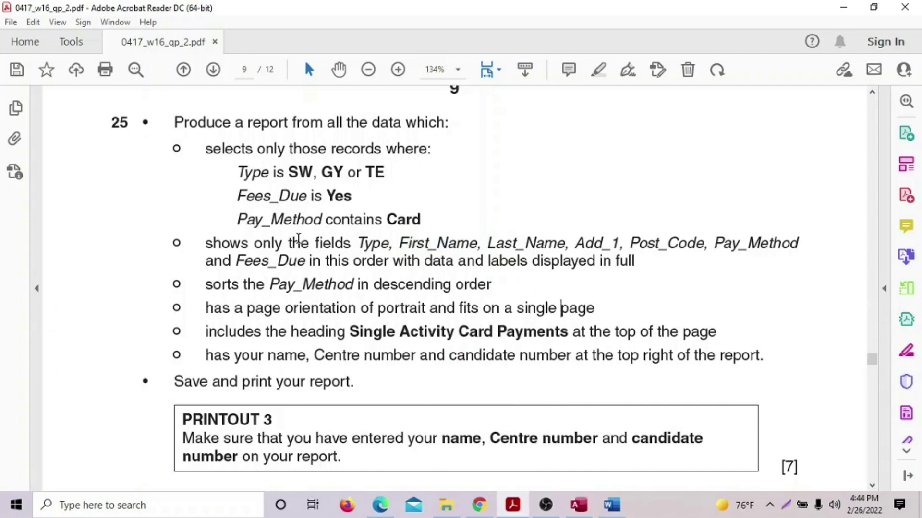
{"action": "left_click_drag", "start_coordinate": [298, 240], "coordinate": [350, 245]}
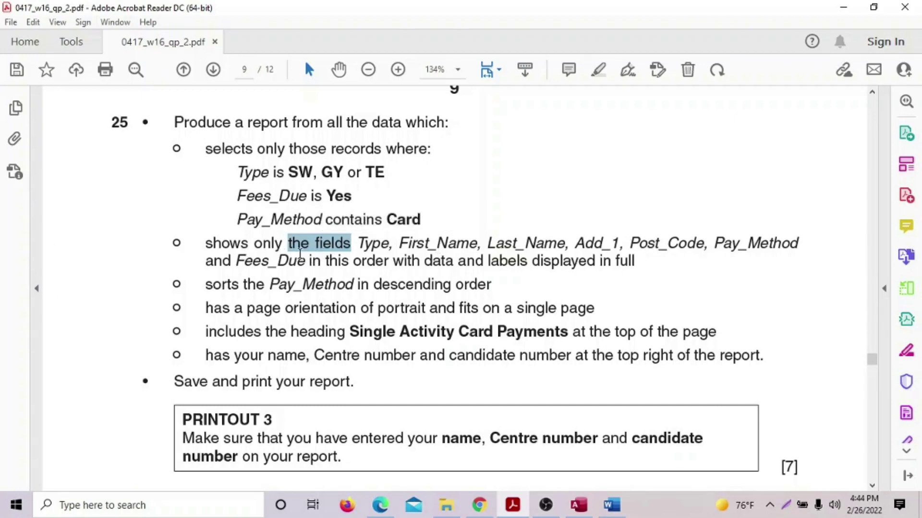
Step: Switch to Access, save the Overdue Membership Fees report, and close both the report and Query1Q24
{"action": "left_click", "coordinate": [579, 505]}
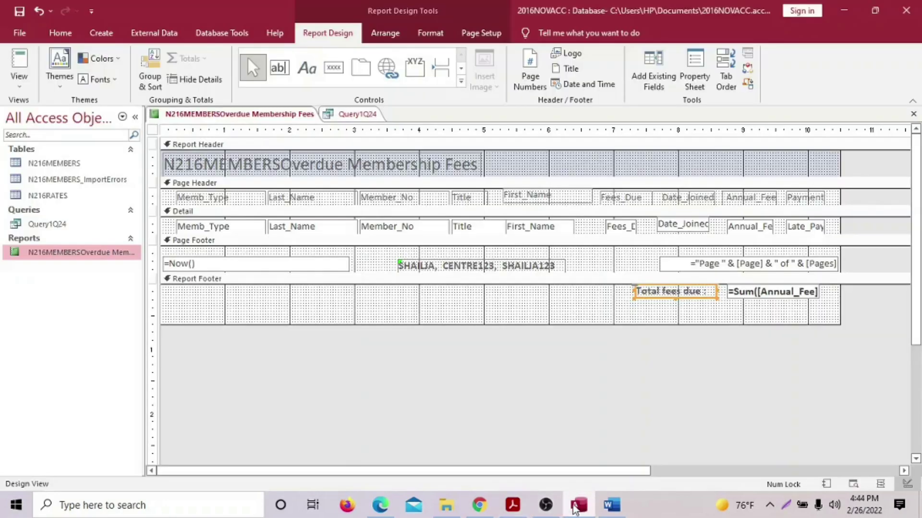
{"action": "left_click", "coordinate": [21, 14]}
{"action": "left_click", "coordinate": [912, 114]}
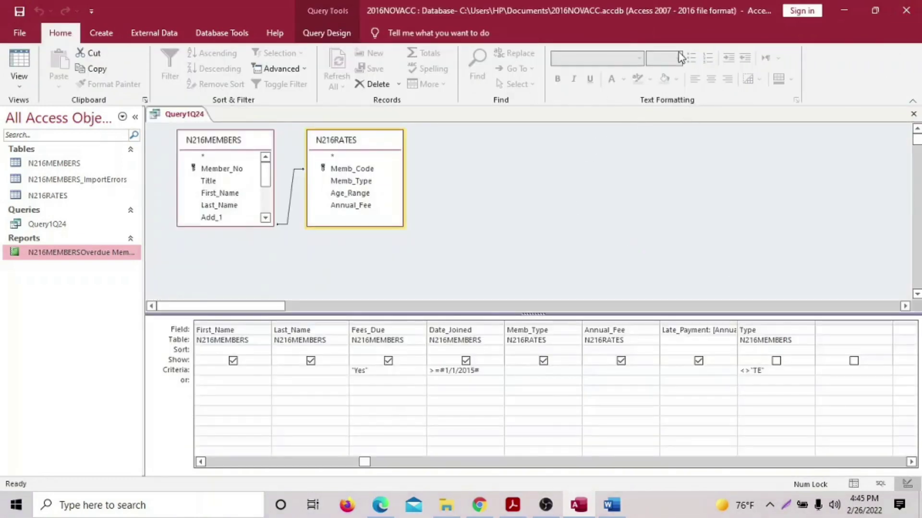
{"action": "left_click", "coordinate": [914, 114]}
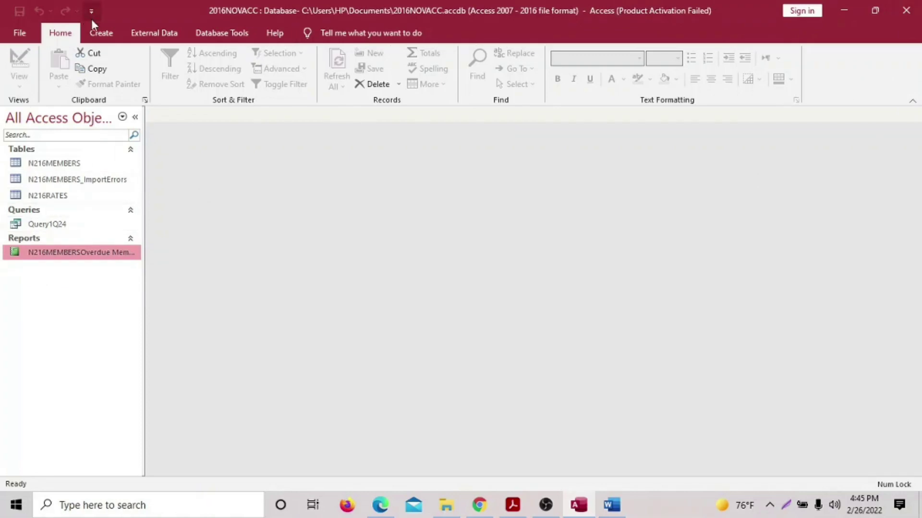
Step: Create a new query in Design View containing the N216MEMBERS and N216RATES tables
{"action": "left_click", "coordinate": [100, 32]}
{"action": "left_click", "coordinate": [219, 75]}
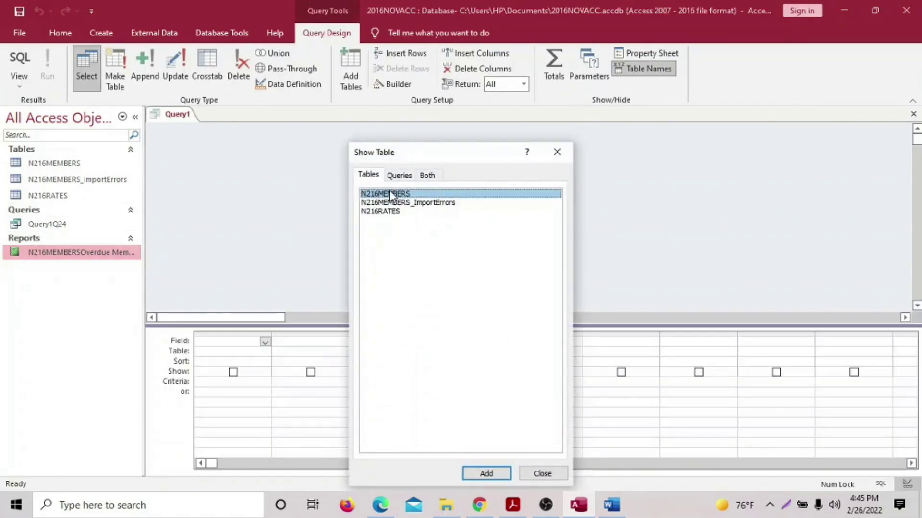
{"action": "left_click", "coordinate": [494, 473]}
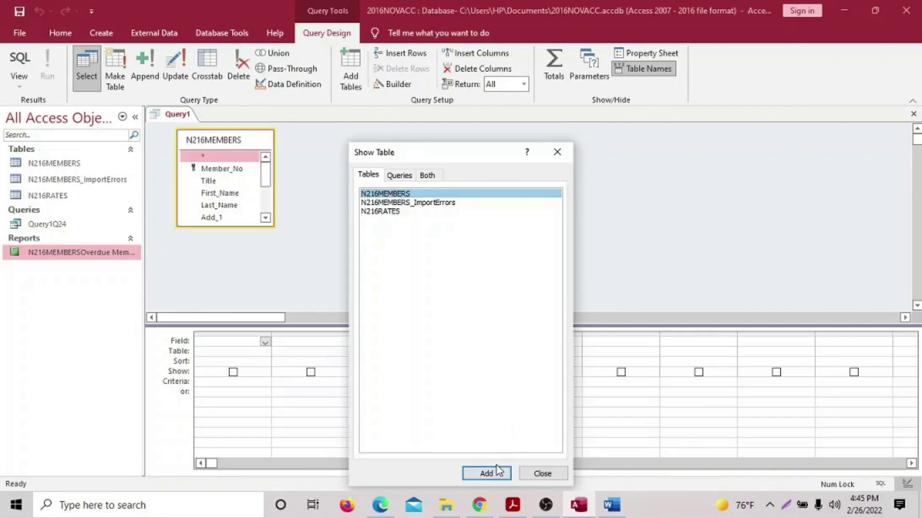
{"action": "left_click", "coordinate": [393, 213]}
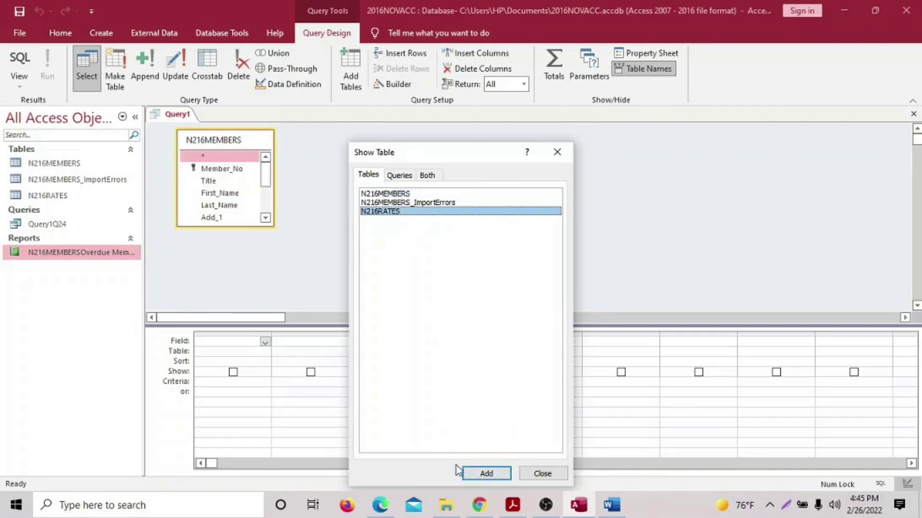
{"action": "left_click", "coordinate": [485, 473]}
{"action": "left_click", "coordinate": [544, 474]}
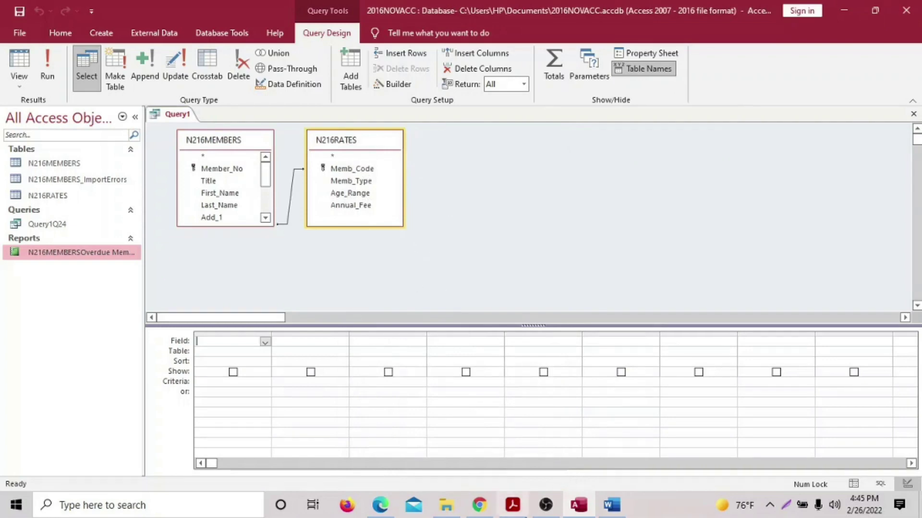
Step: Check task 25's field order in the question paper, and add Type, First_Name and Last_Name from N216MEMBERS to the query
{"action": "left_click", "coordinate": [523, 514]}
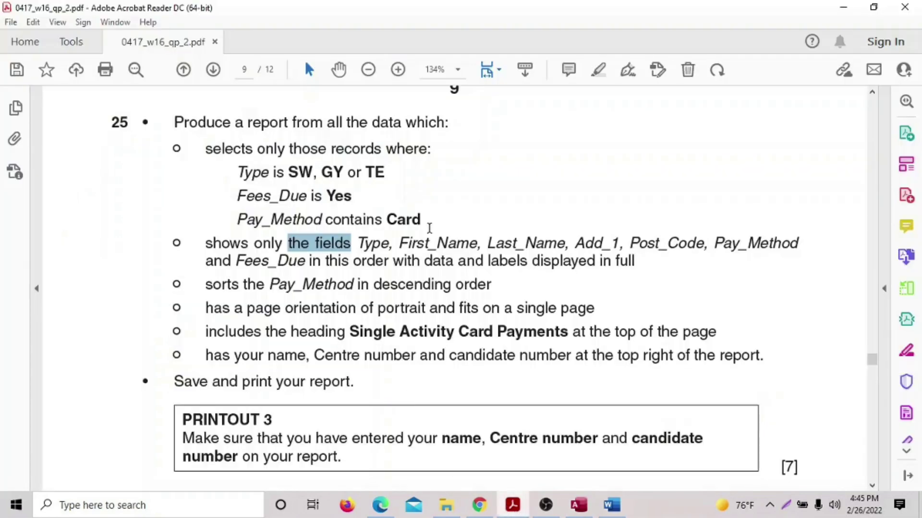
{"action": "double_click", "coordinate": [368, 242]}
{"action": "left_click", "coordinate": [424, 243]}
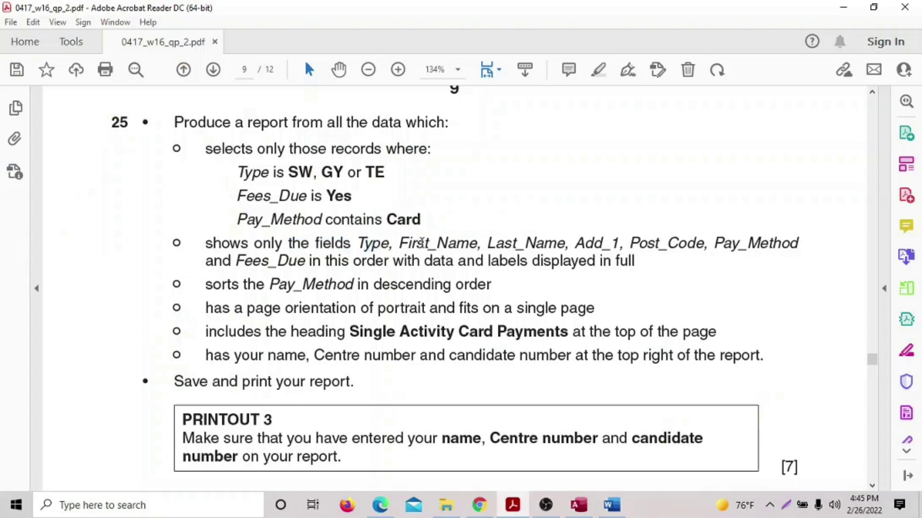
{"action": "left_click", "coordinate": [579, 505]}
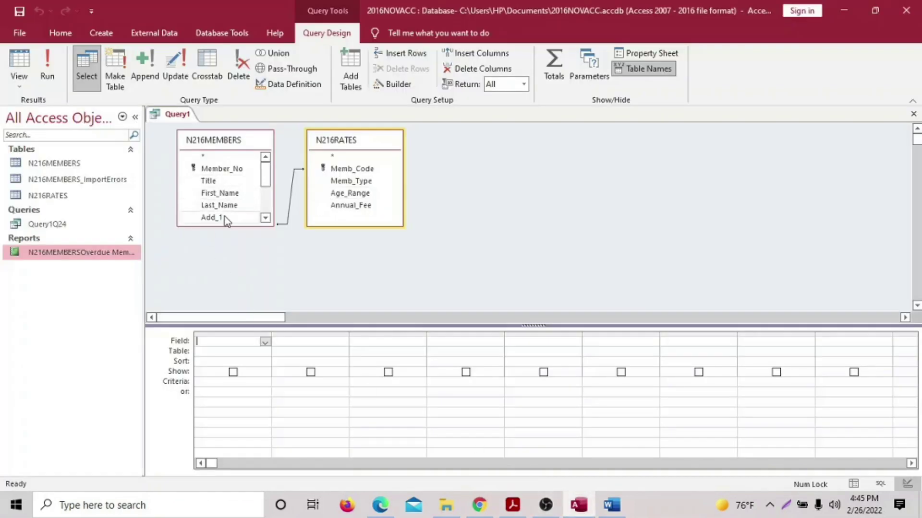
{"action": "scroll", "coordinate": [232, 209], "scroll_direction": "down", "scroll_amount": 2}
{"action": "double_click", "coordinate": [231, 204]}
{"action": "scroll", "coordinate": [231, 192], "scroll_direction": "up", "scroll_amount": 3}
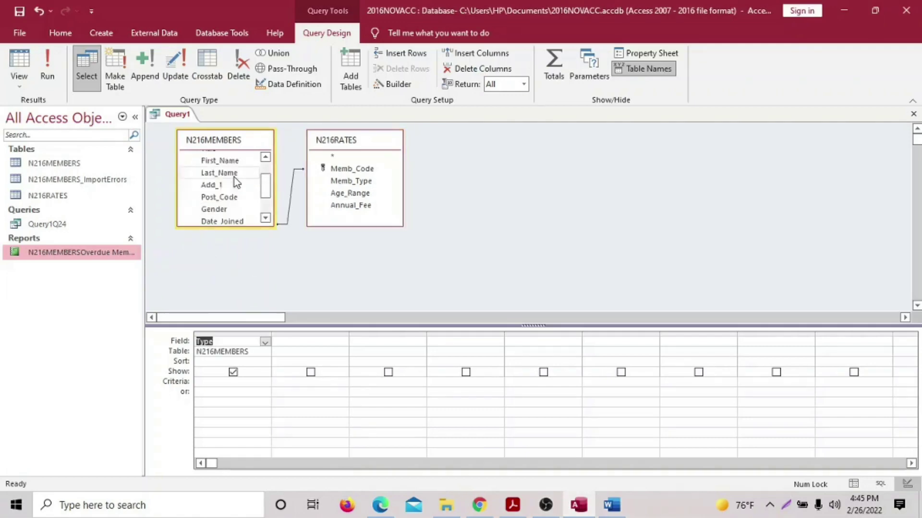
{"action": "double_click", "coordinate": [234, 193]}
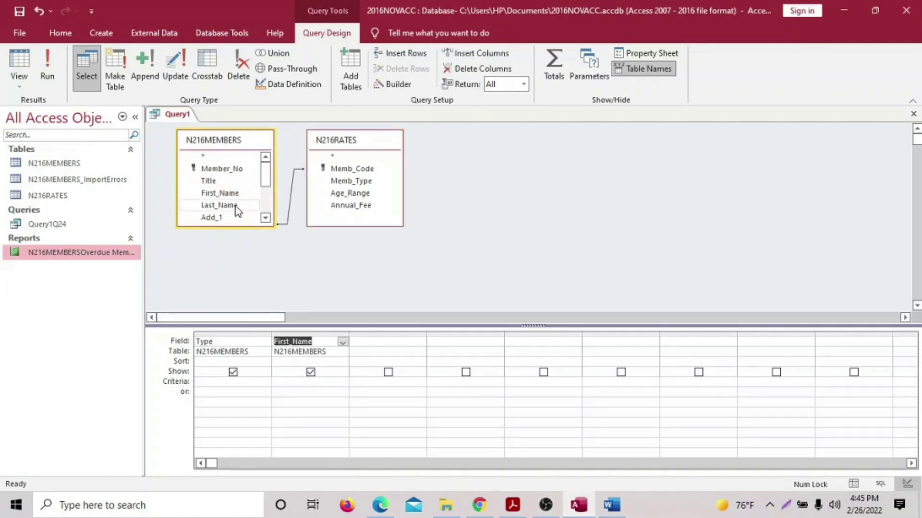
{"action": "double_click", "coordinate": [234, 205]}
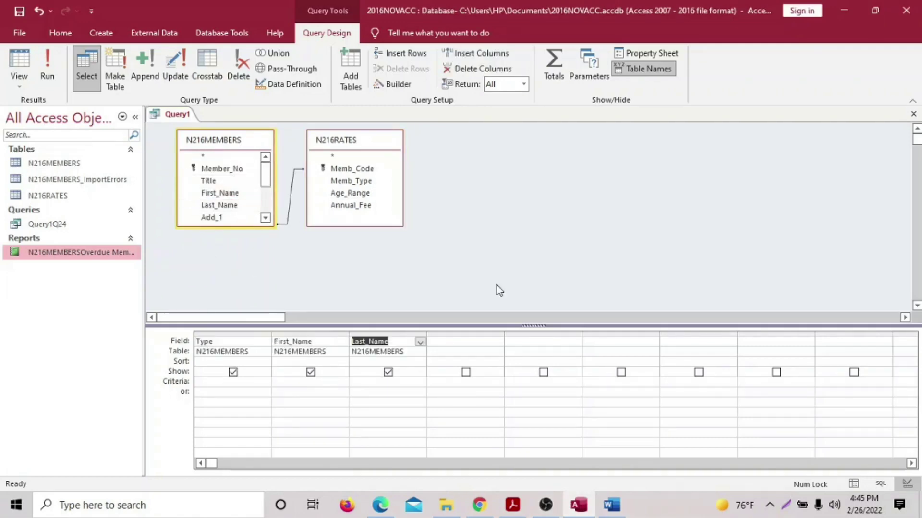
Step: Recheck the required field order and add Add_1 and Post_Code from N216MEMBERS to the query
{"action": "left_click", "coordinate": [578, 506]}
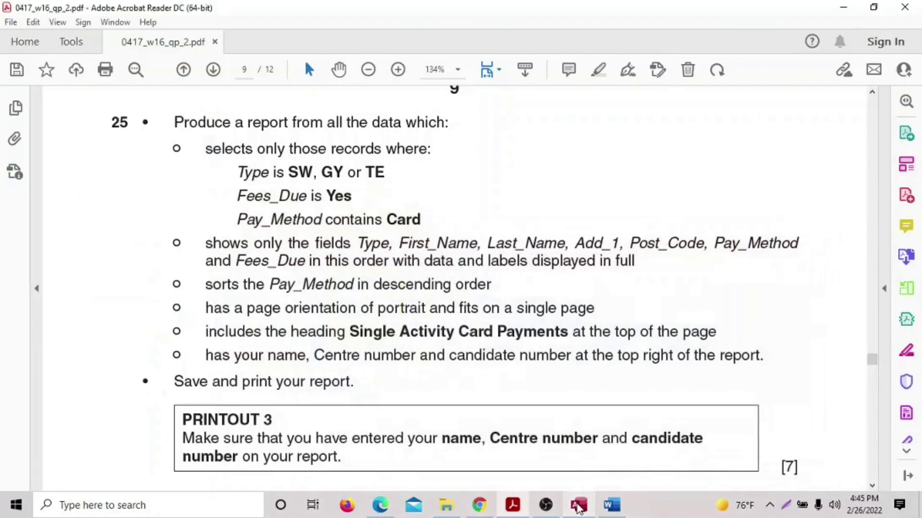
{"action": "left_click", "coordinate": [579, 505]}
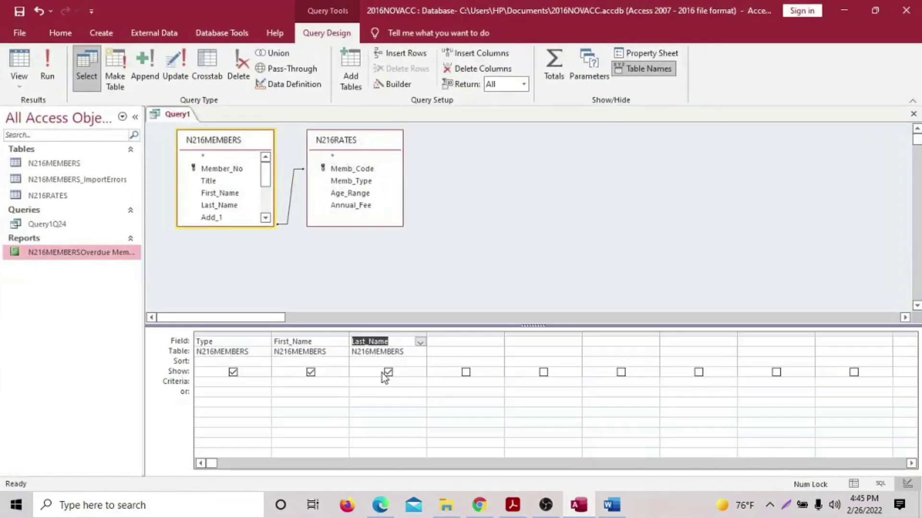
{"action": "double_click", "coordinate": [232, 217]}
{"action": "scroll", "coordinate": [266, 221], "scroll_direction": "down", "scroll_amount": 2}
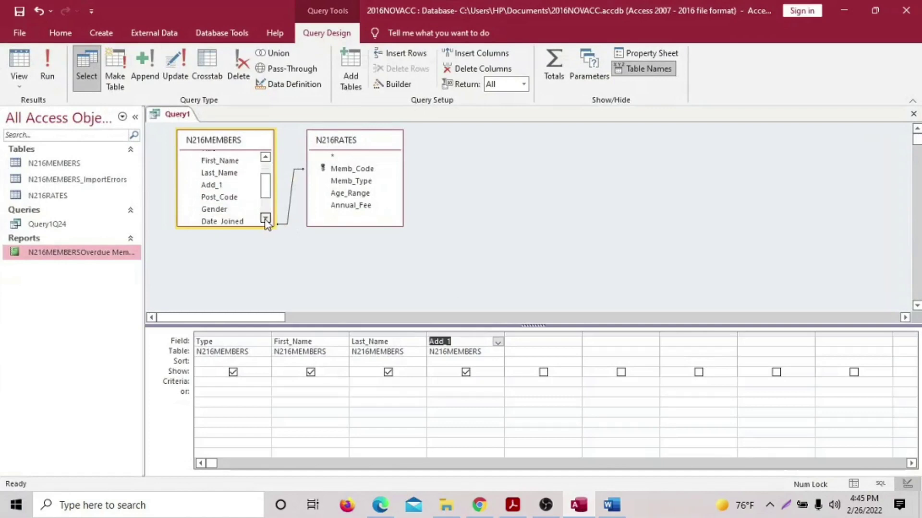
{"action": "double_click", "coordinate": [228, 189]}
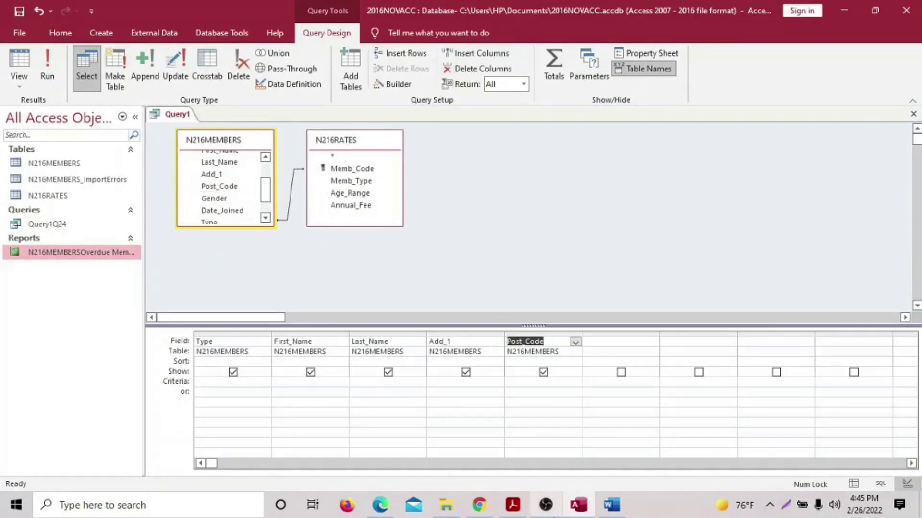
Step: Check the remaining required fields and add Pay_Method and Fees_Due from N216MEMBERS to the query
{"action": "left_click", "coordinate": [519, 506]}
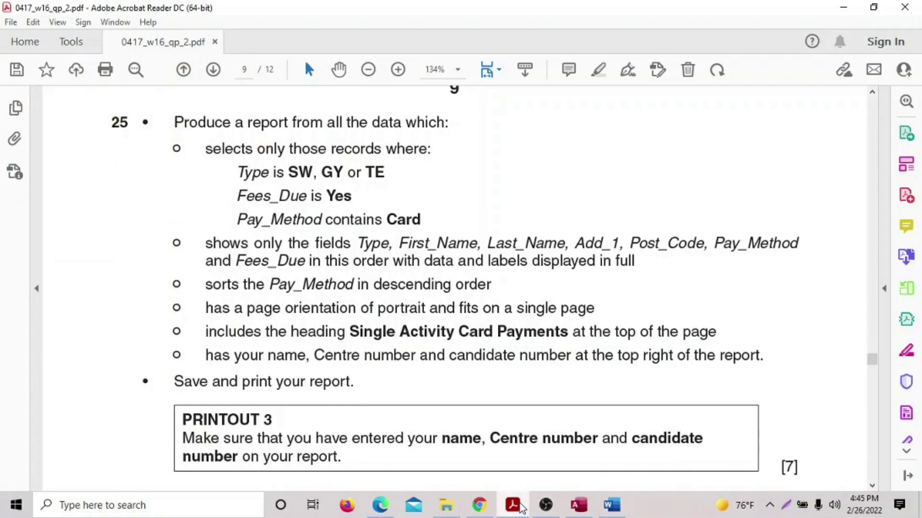
{"action": "left_click", "coordinate": [520, 506]}
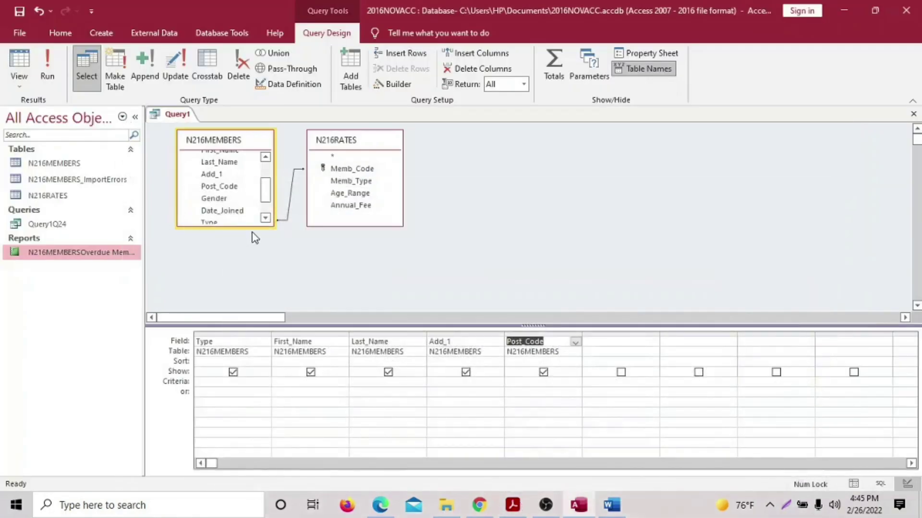
{"action": "scroll", "coordinate": [264, 217], "scroll_direction": "down", "scroll_amount": 3}
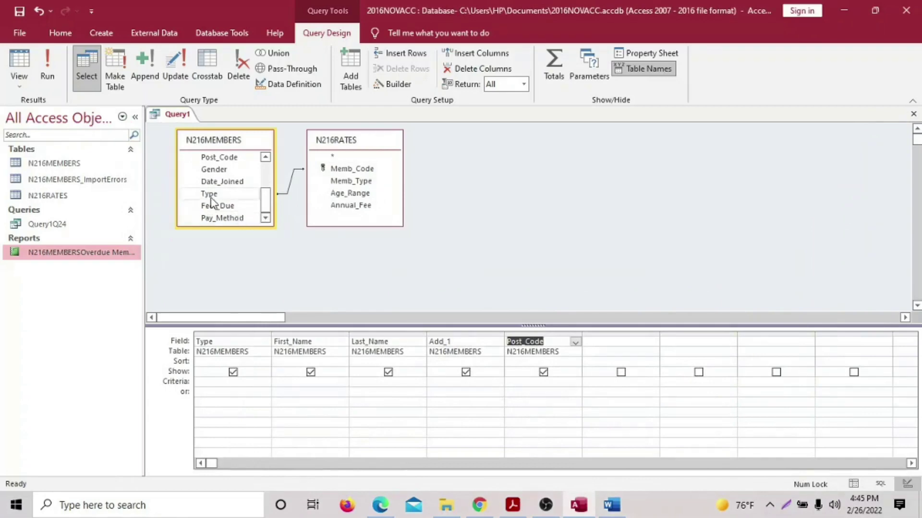
{"action": "double_click", "coordinate": [245, 219]}
{"action": "double_click", "coordinate": [223, 206]}
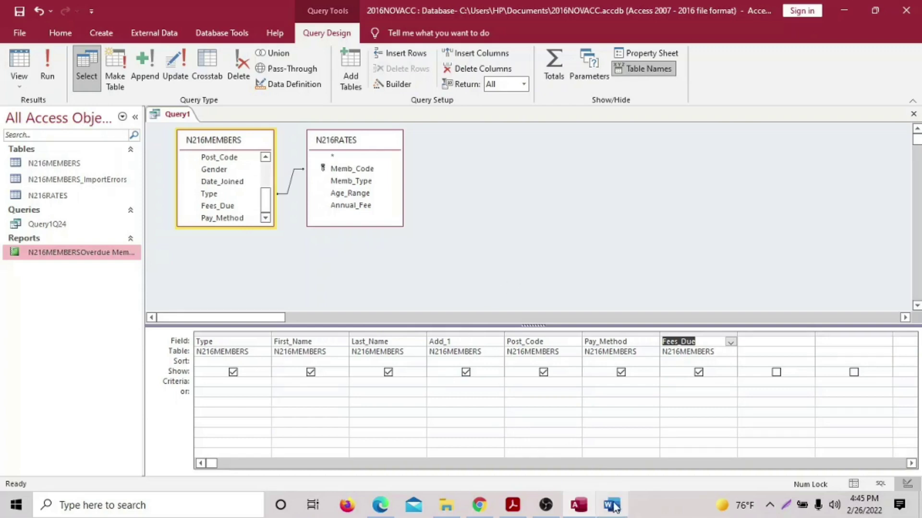
Step: In the Acrobat question paper, highlight task 25's requirement listing the fields to show in yellow
{"action": "left_click", "coordinate": [512, 505]}
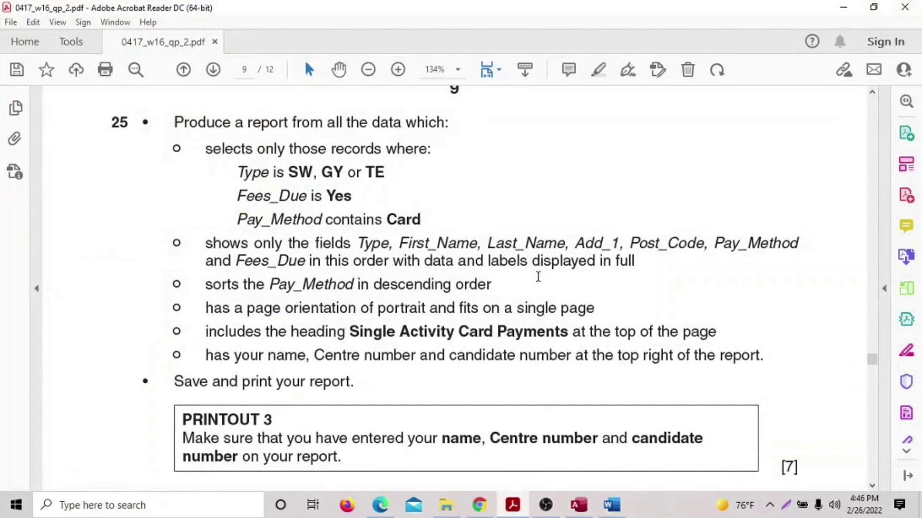
{"action": "left_click_drag", "start_coordinate": [181, 243], "coordinate": [639, 258]}
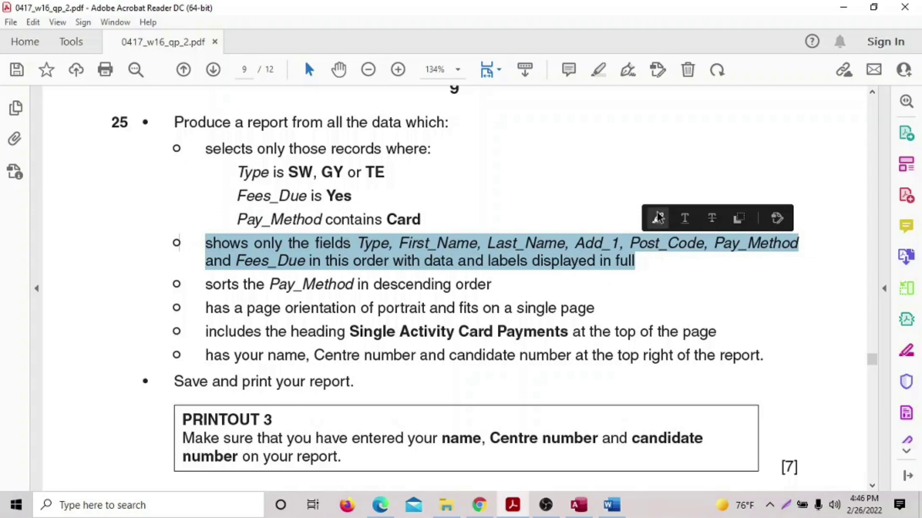
{"action": "left_click", "coordinate": [654, 216]}
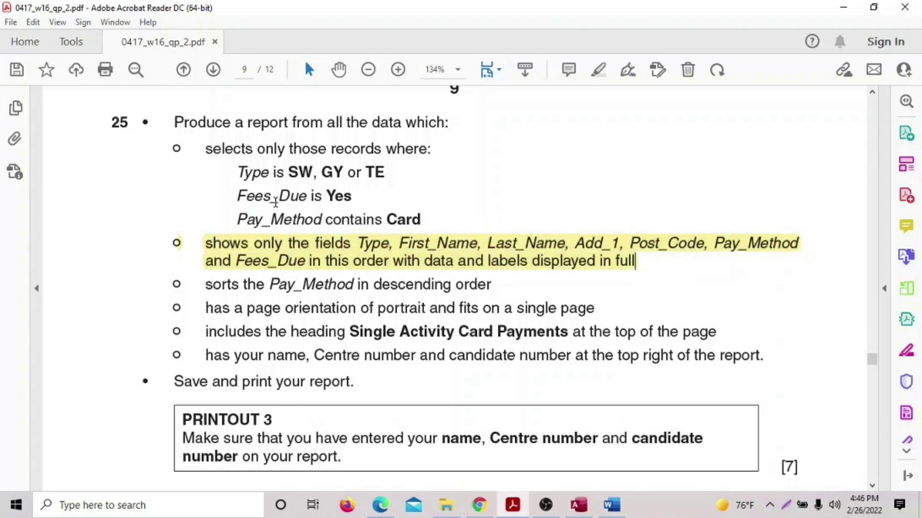
Step: Check the Type values required by task 25's record selection, selecting that text in the question paper
{"action": "left_click_drag", "start_coordinate": [287, 171], "coordinate": [393, 170]}
{"action": "left_click", "coordinate": [327, 171]}
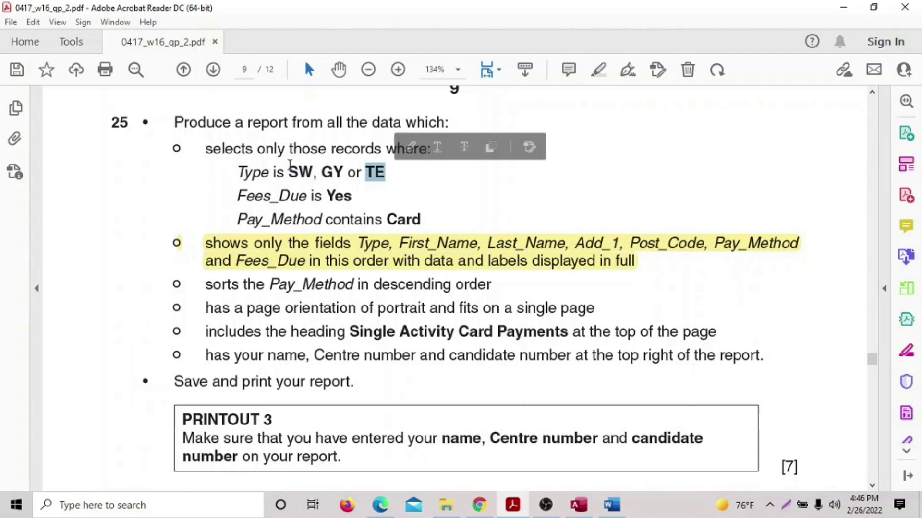
{"action": "left_click_drag", "start_coordinate": [288, 172], "coordinate": [377, 175]}
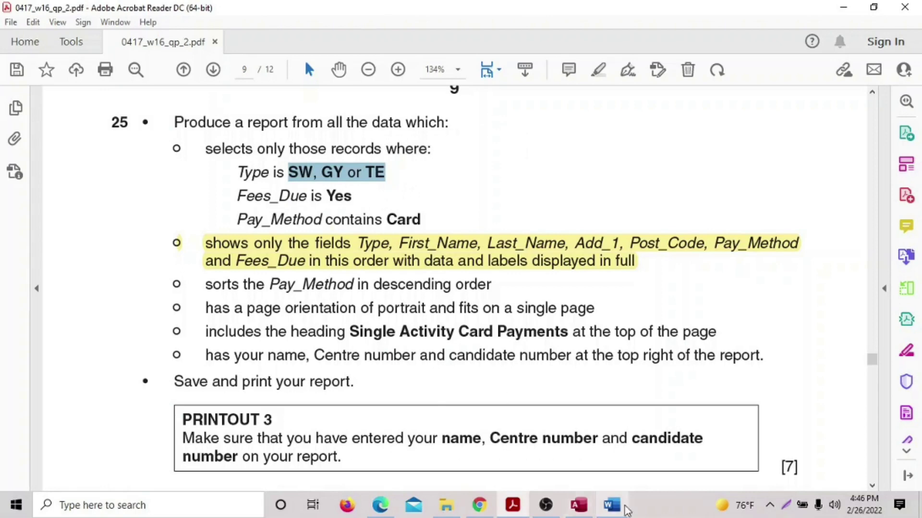
Step: Switch to Access and set the query's Type criteria to "SW" Or "GY" Or "TE"
{"action": "left_click", "coordinate": [571, 507]}
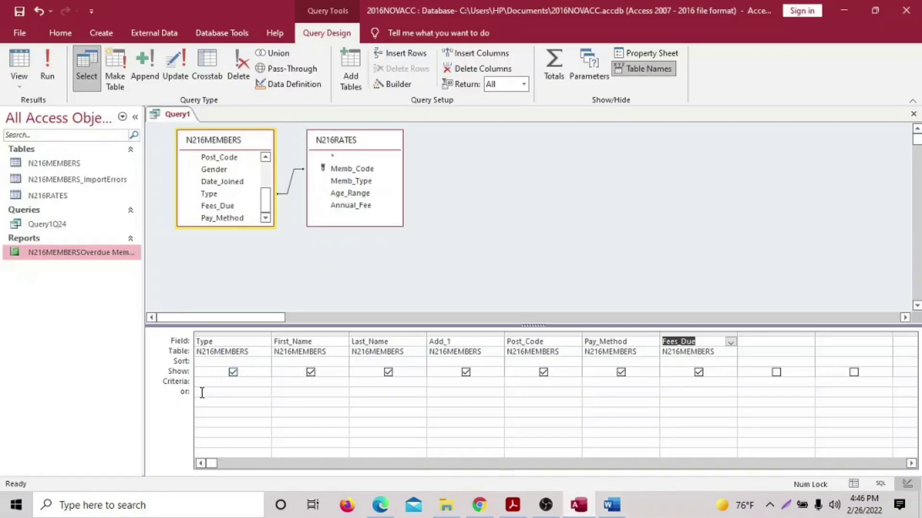
{"action": "left_click", "coordinate": [218, 386]}
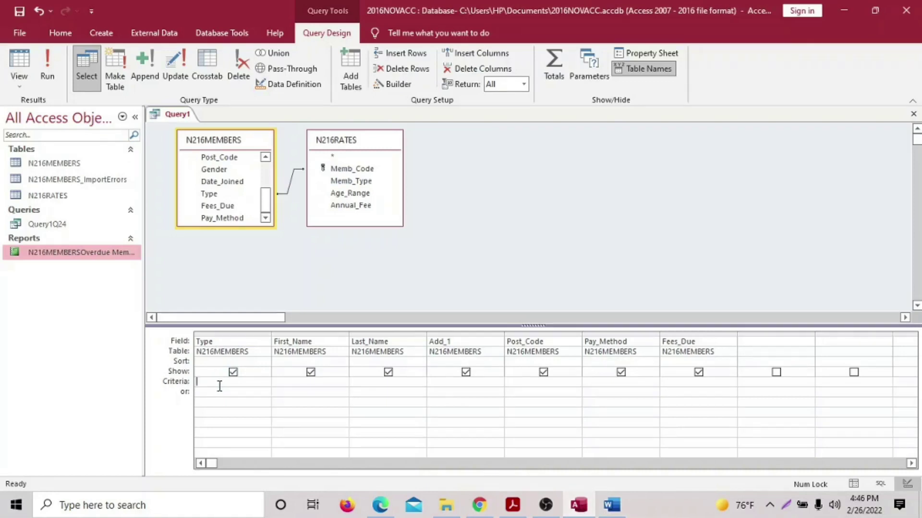
{"action": "type", "text": "SW, GY or TE"}
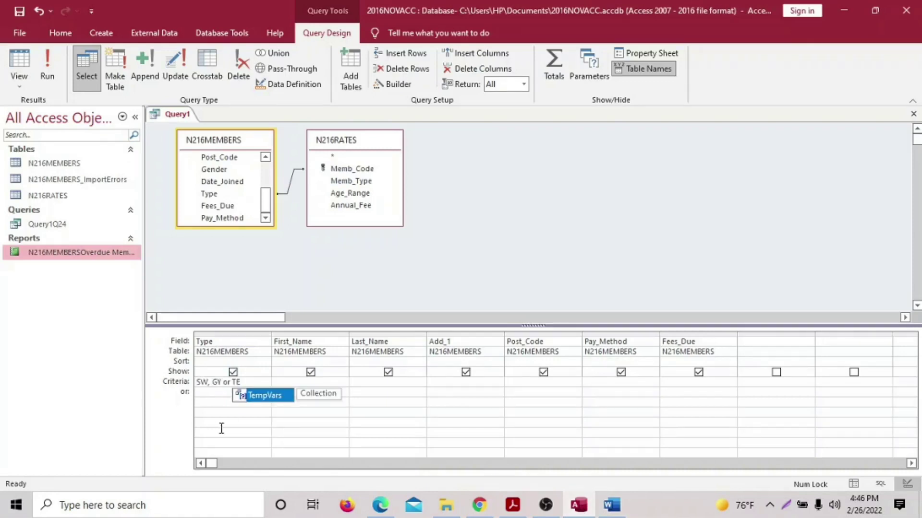
{"action": "left_click", "coordinate": [212, 382]}
{"action": "key", "text": "BackSpace"}
{"action": "key", "text": "BackSpace"}
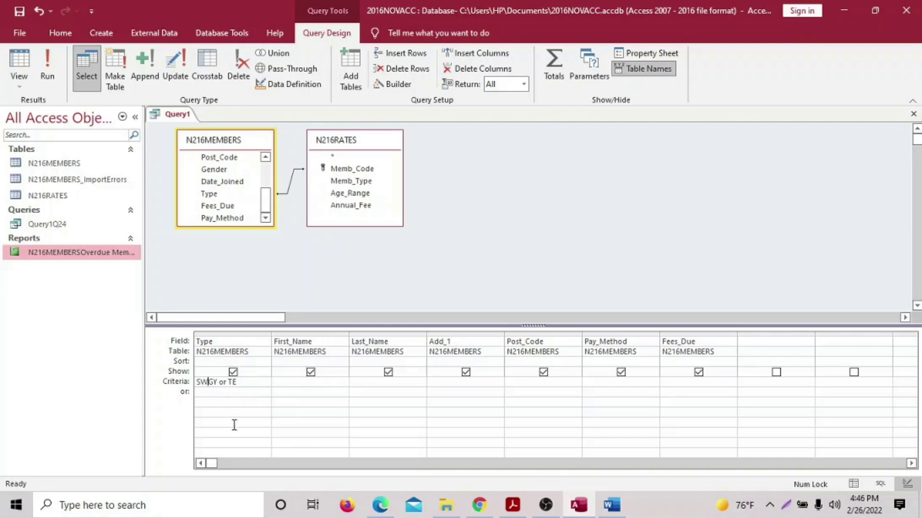
{"action": "type", "text": "or"}
{"action": "key", "text": "Escape"}
{"action": "key", "text": "Tab"}
Step: Save the query under the name Query1Q25
{"action": "left_click", "coordinate": [19, 11]}
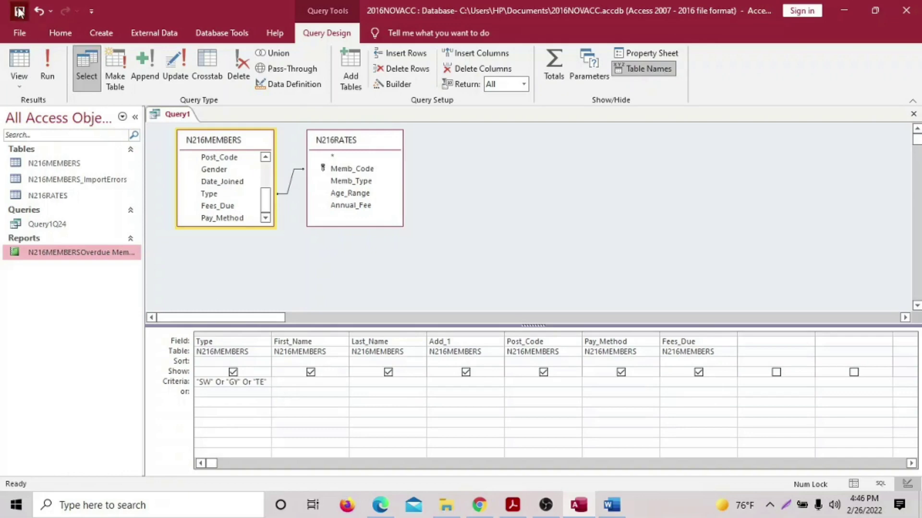
{"action": "left_click", "coordinate": [416, 182]}
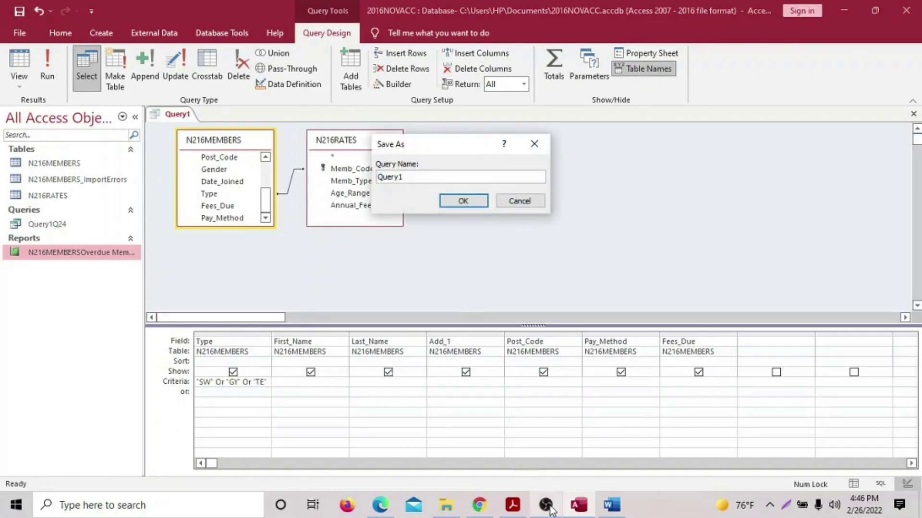
{"action": "left_click", "coordinate": [516, 506]}
{"action": "left_click", "coordinate": [512, 506]}
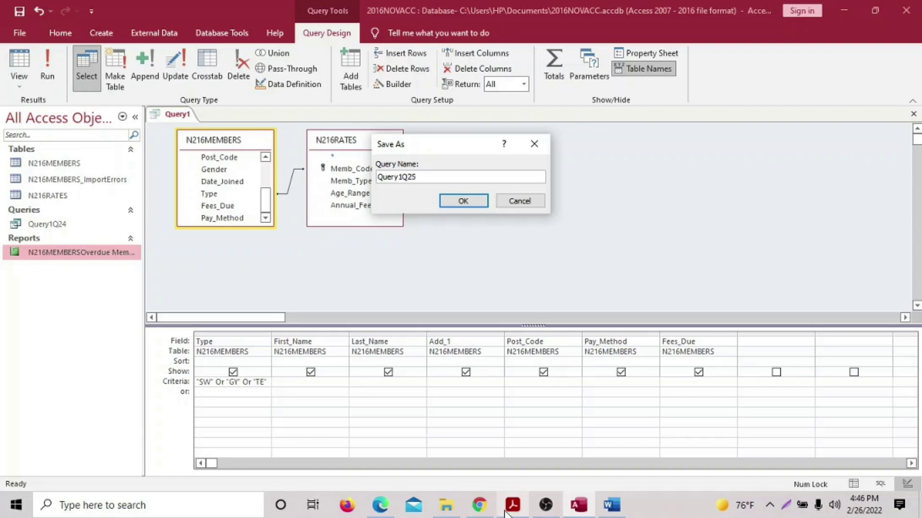
{"action": "key", "text": "Return"}
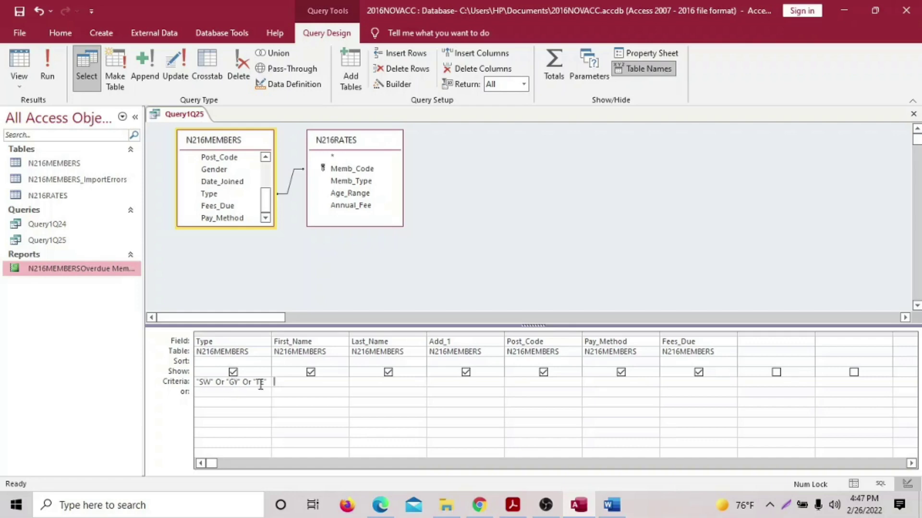
Step: Run Query1Q25, review the Type values across its records, and return to the query design
{"action": "left_click", "coordinate": [48, 81]}
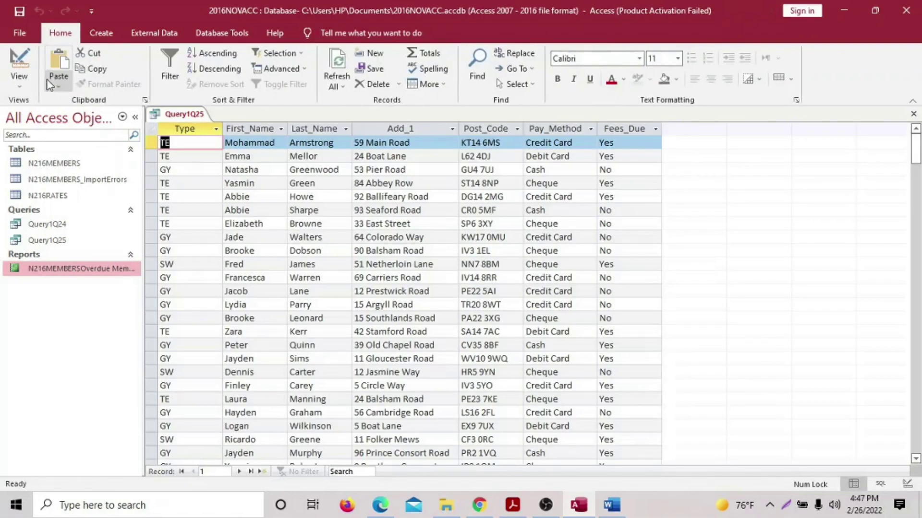
{"action": "scroll", "coordinate": [193, 219], "scroll_direction": "down", "scroll_amount": 2}
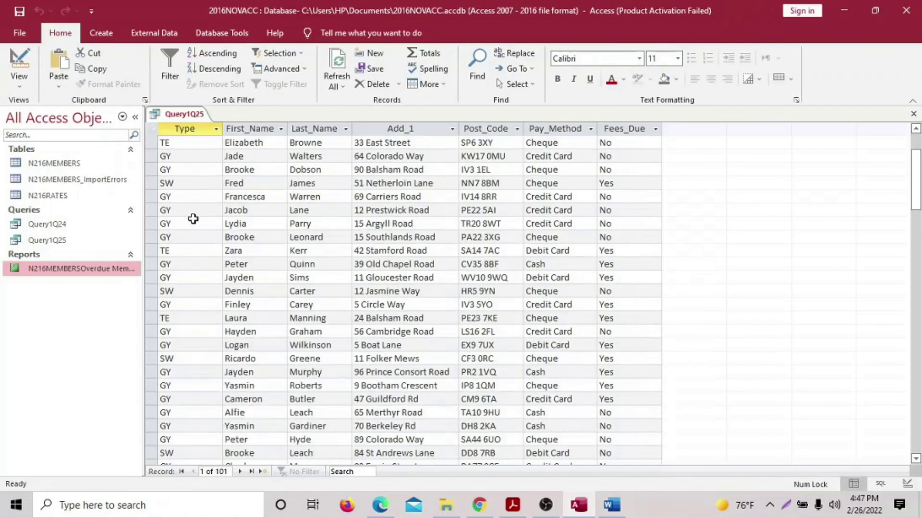
{"action": "scroll", "coordinate": [193, 219], "scroll_direction": "down", "scroll_amount": 15}
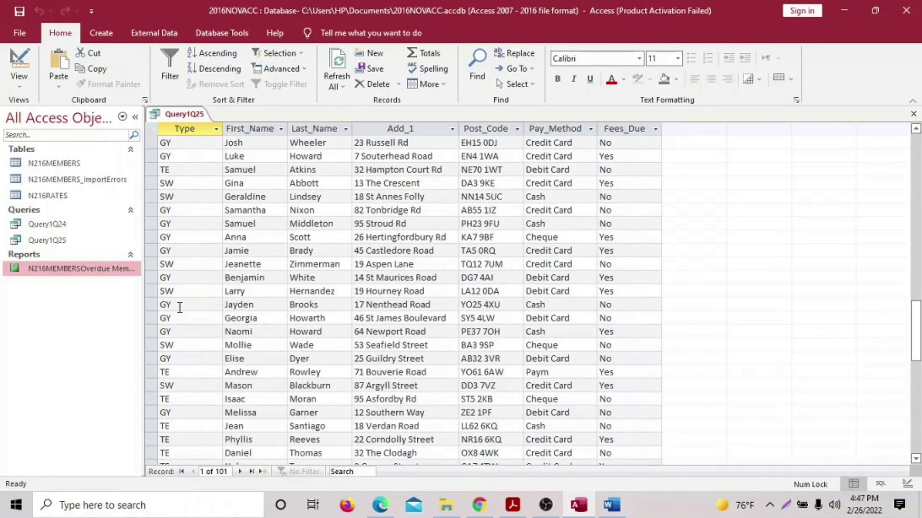
{"action": "scroll", "coordinate": [180, 307], "scroll_direction": "down", "scroll_amount": 9}
{"action": "scroll", "coordinate": [178, 309], "scroll_direction": "up", "scroll_amount": 8}
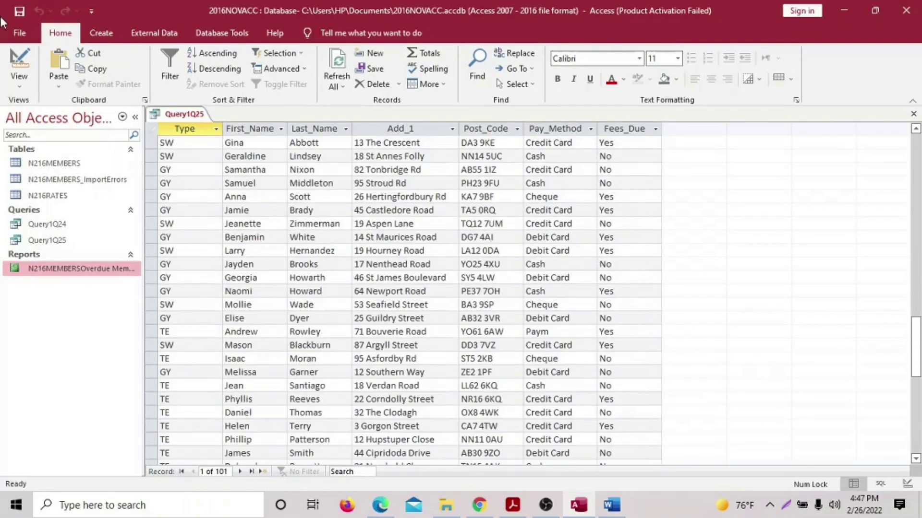
{"action": "left_click", "coordinate": [20, 82]}
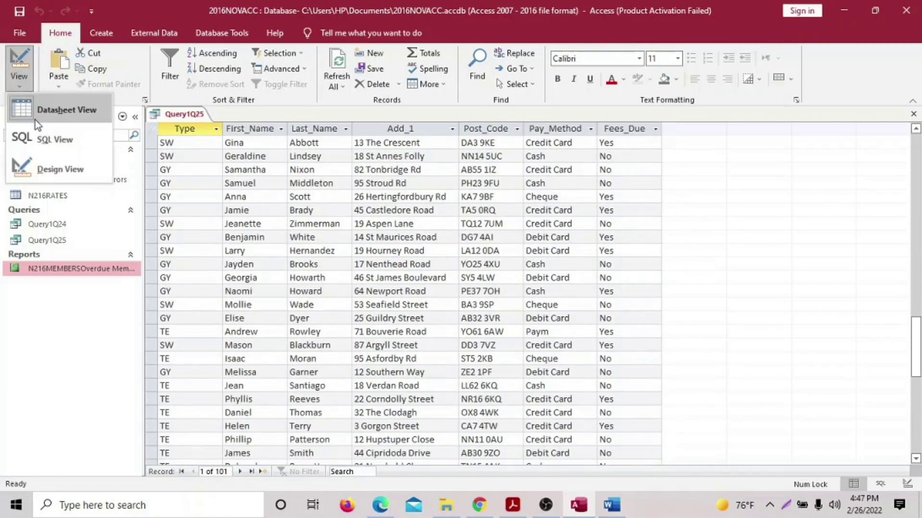
{"action": "left_click", "coordinate": [48, 158]}
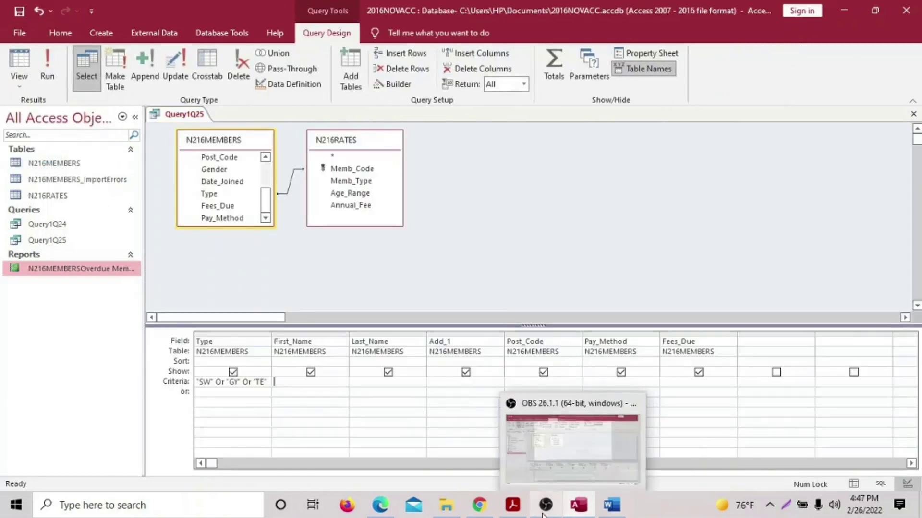
Step: Check task 25's other selection conditions in Acrobat, and in Access set the criteria Fees_Due "Yes" and Pay_Method Like "*Card*"
{"action": "left_click", "coordinate": [513, 505]}
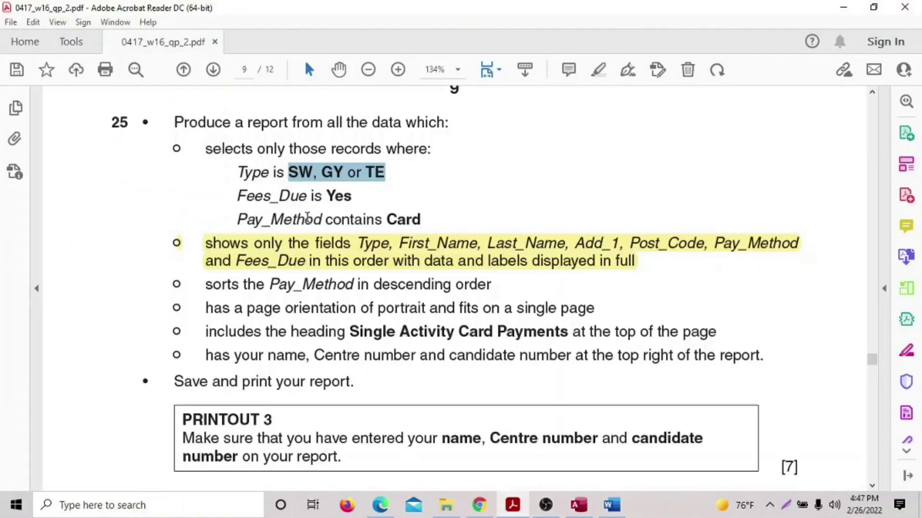
{"action": "left_click_drag", "start_coordinate": [327, 197], "coordinate": [426, 226]}
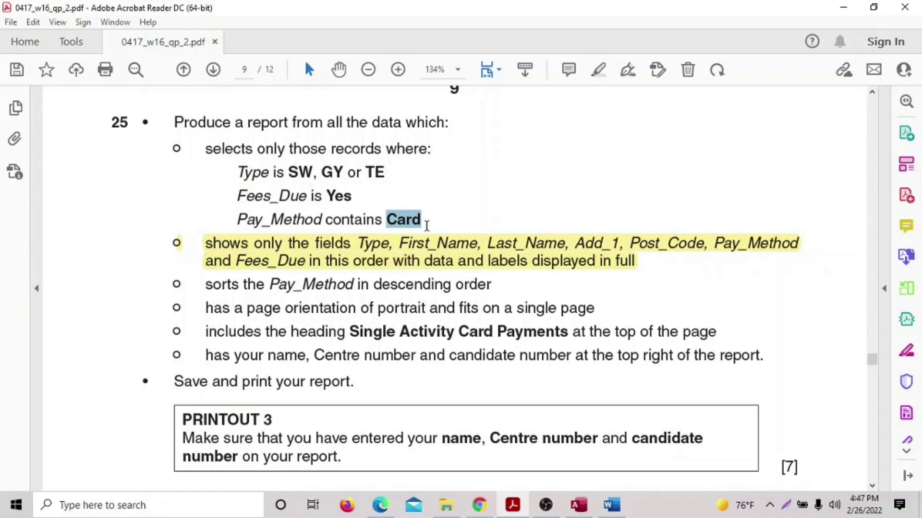
{"action": "left_click", "coordinate": [579, 507]}
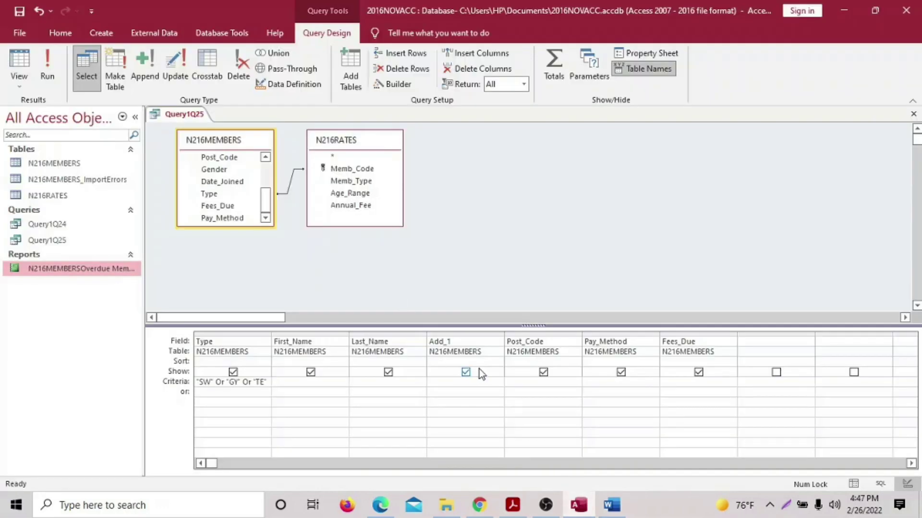
{"action": "left_click", "coordinate": [674, 390]}
{"action": "type", "text": "Yes"}
{"action": "key", "text": "Return"}
{"action": "left_click", "coordinate": [592, 382]}
{"action": "key", "text": "Tab"}
{"action": "left_click", "coordinate": [615, 394]}
Step: Run the query and review the Pay_Method and Fees_Due values in its records
{"action": "left_click", "coordinate": [50, 76]}
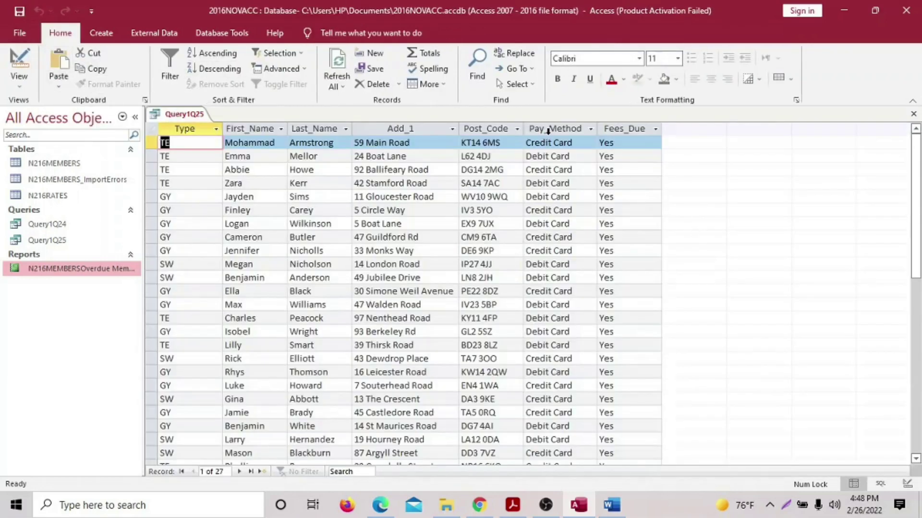
{"action": "scroll", "coordinate": [546, 230], "scroll_direction": "down", "scroll_amount": 3}
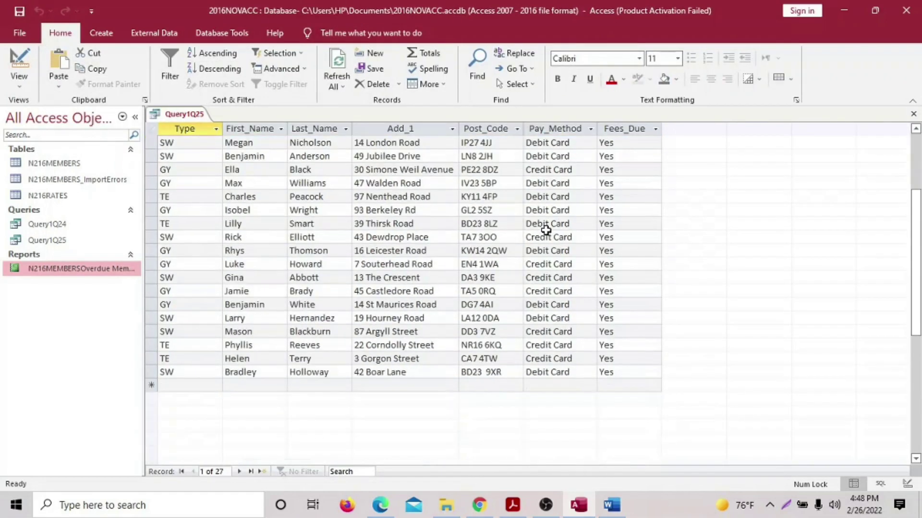
{"action": "scroll", "coordinate": [546, 230], "scroll_direction": "up", "scroll_amount": 2}
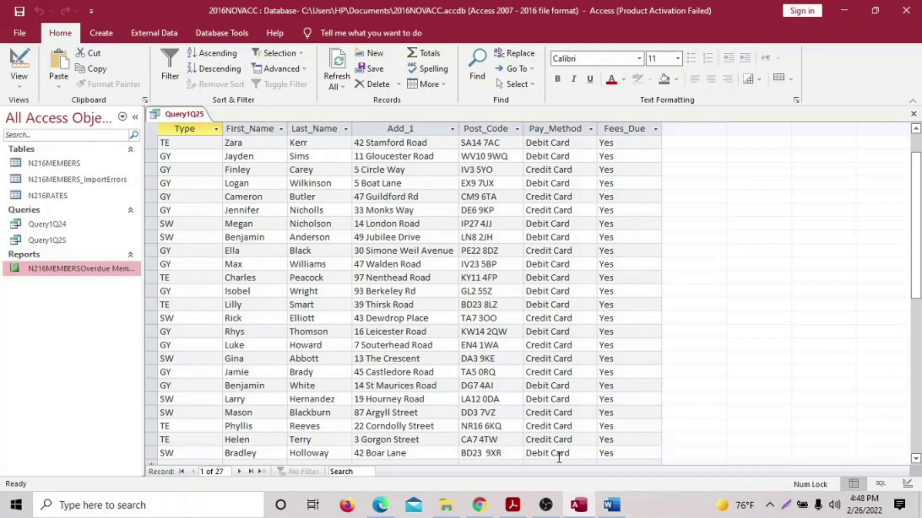
Step: Check the required sort order in the Acrobat question paper, sort Pay_Method in Descending order in the Access query, and run it
{"action": "left_click", "coordinate": [512, 505]}
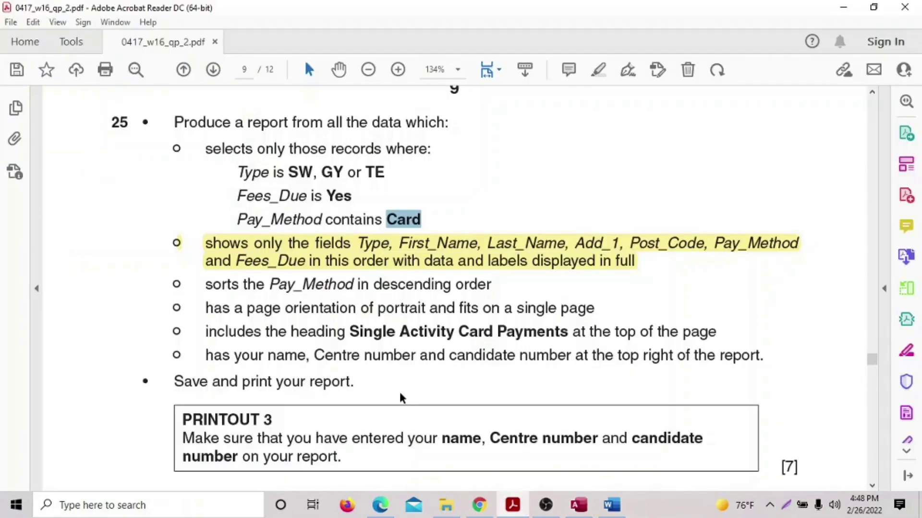
{"action": "scroll", "coordinate": [404, 391], "scroll_direction": "down", "scroll_amount": 1}
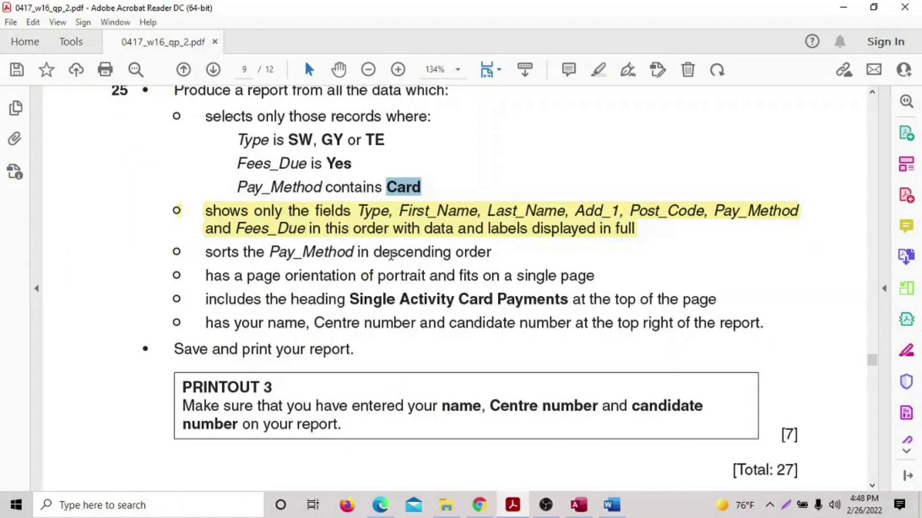
{"action": "left_click_drag", "start_coordinate": [391, 255], "coordinate": [435, 255]}
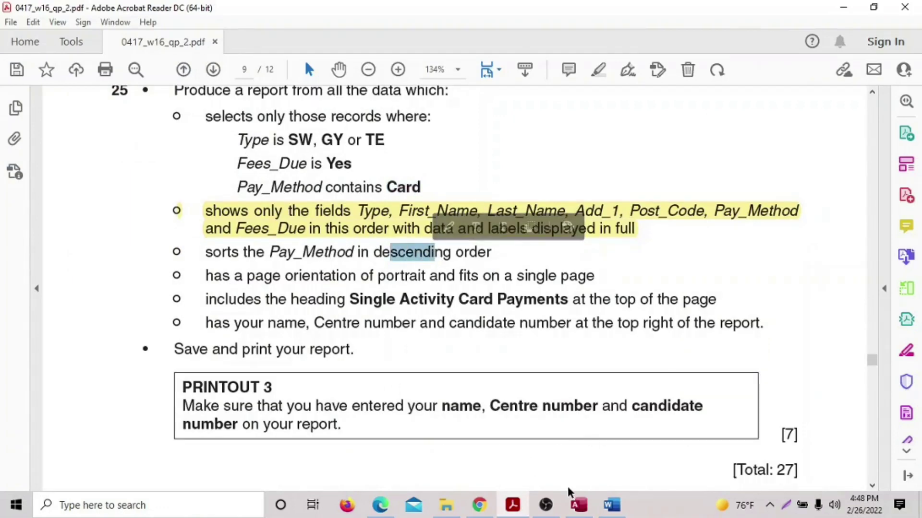
{"action": "left_click", "coordinate": [578, 505]}
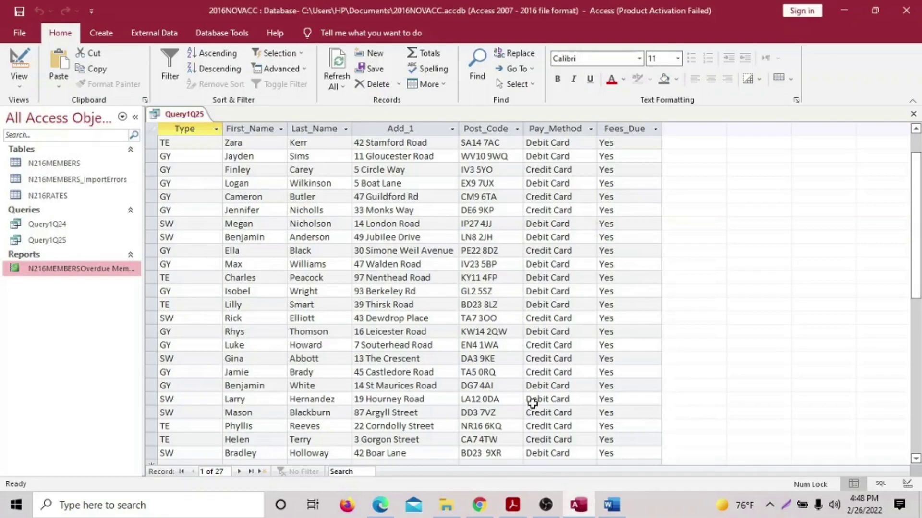
{"action": "left_click", "coordinate": [15, 89]}
{"action": "left_click", "coordinate": [30, 168]}
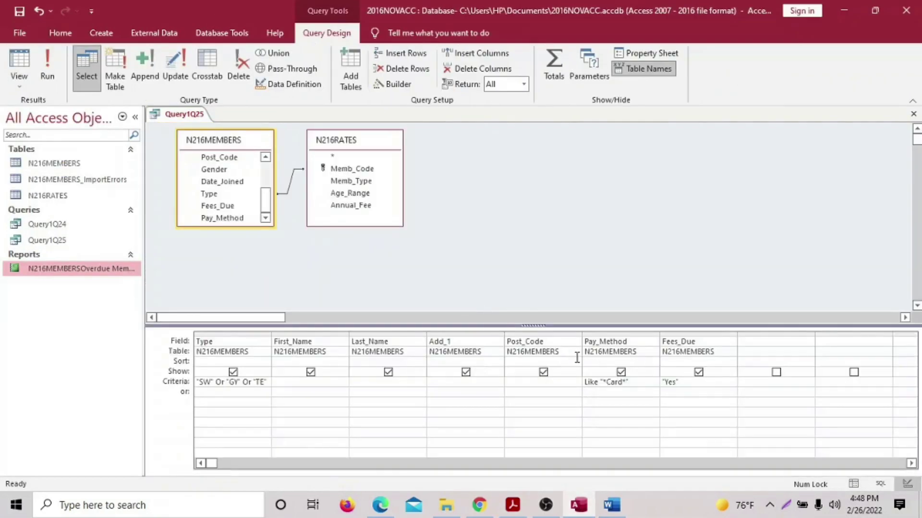
{"action": "left_click", "coordinate": [638, 342]}
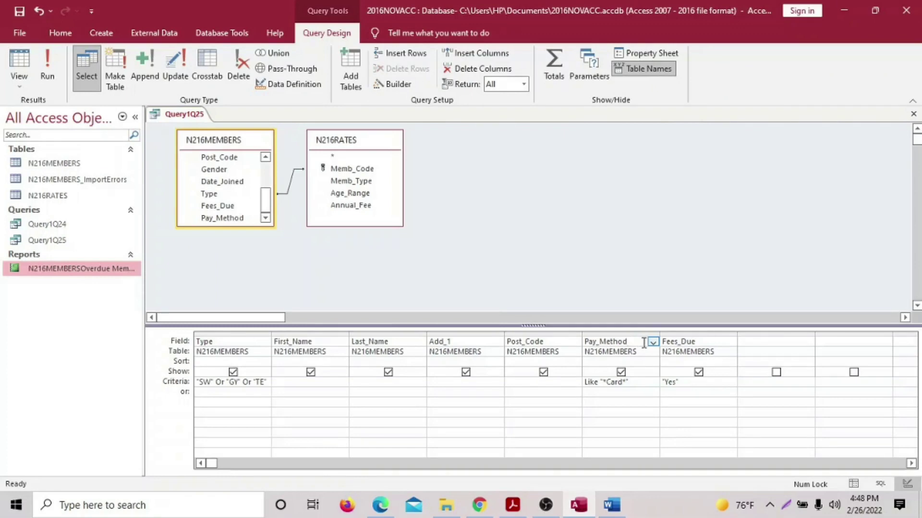
{"action": "left_click", "coordinate": [649, 363]}
{"action": "left_click", "coordinate": [652, 363]}
{"action": "left_click", "coordinate": [638, 382]}
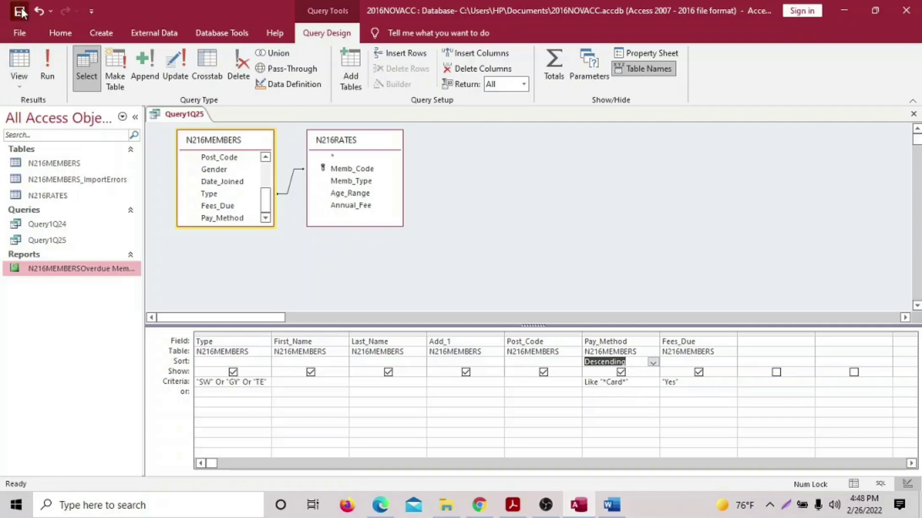
{"action": "left_click", "coordinate": [46, 61]}
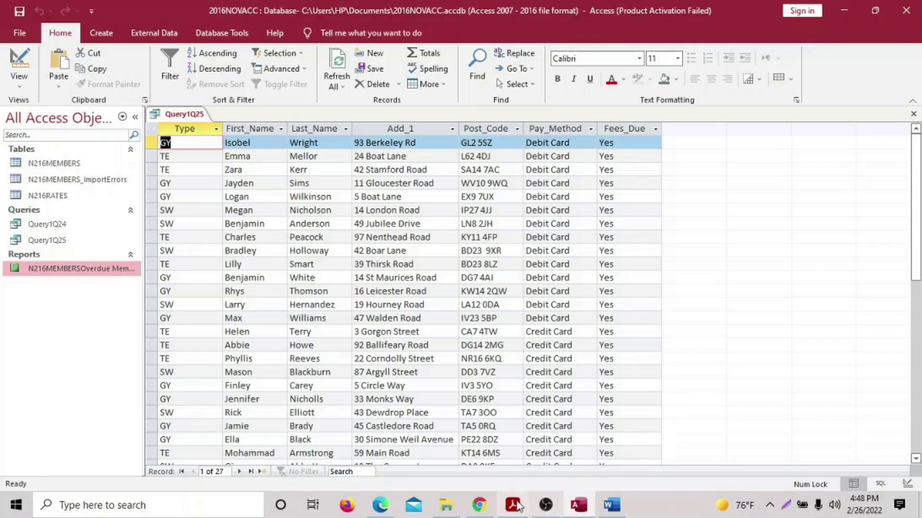
Step: Check task 25's remaining report requirements in Acrobat, and close Query1Q25 in Access
{"action": "left_click", "coordinate": [513, 505]}
{"action": "scroll", "coordinate": [470, 365], "scroll_direction": "down", "scroll_amount": 1}
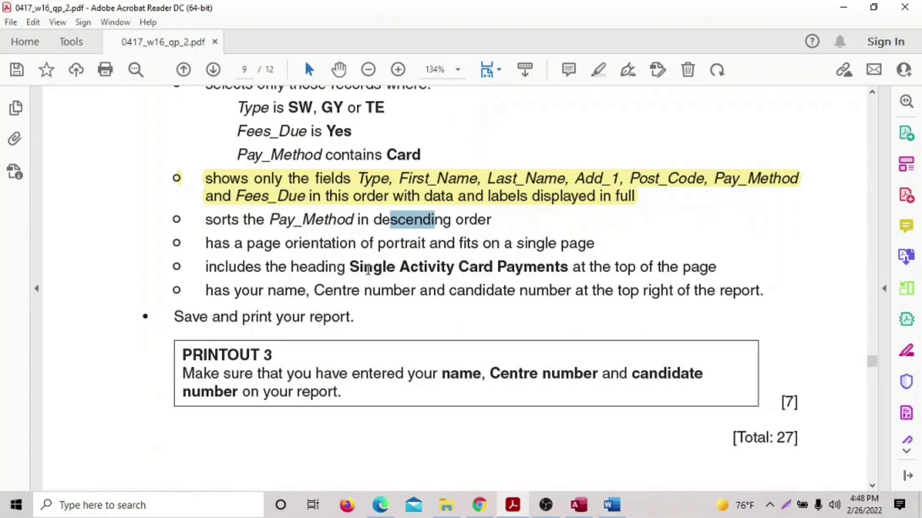
{"action": "left_click", "coordinate": [579, 505]}
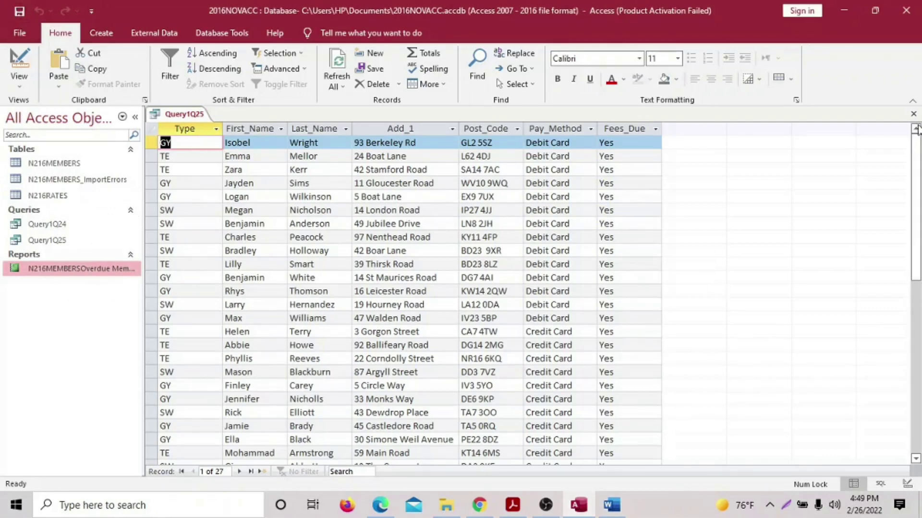
{"action": "left_click", "coordinate": [914, 116]}
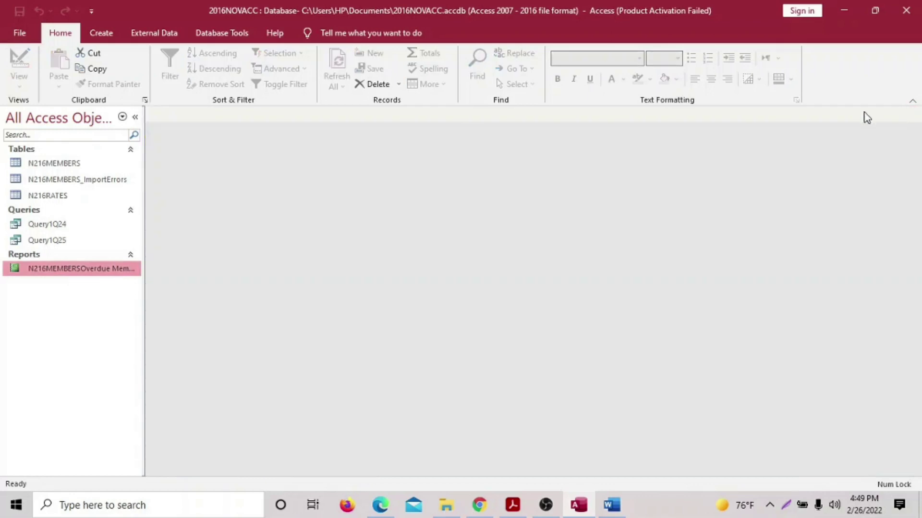
Step: Start a report with the Report Wizard from Query1Q25, including all its fields and adding no grouping levels
{"action": "left_click", "coordinate": [98, 32]}
{"action": "left_click", "coordinate": [516, 58]}
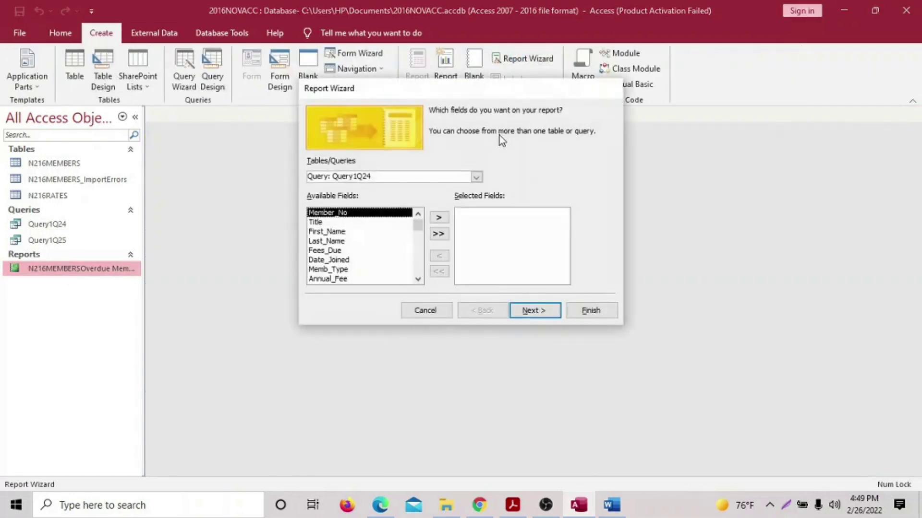
{"action": "left_click", "coordinate": [480, 177]}
{"action": "left_click", "coordinate": [397, 224]}
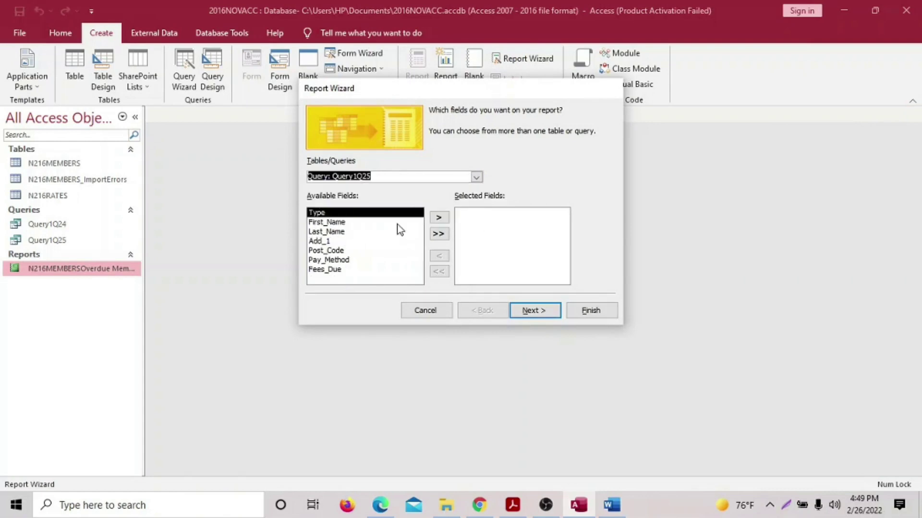
{"action": "left_click", "coordinate": [438, 234]}
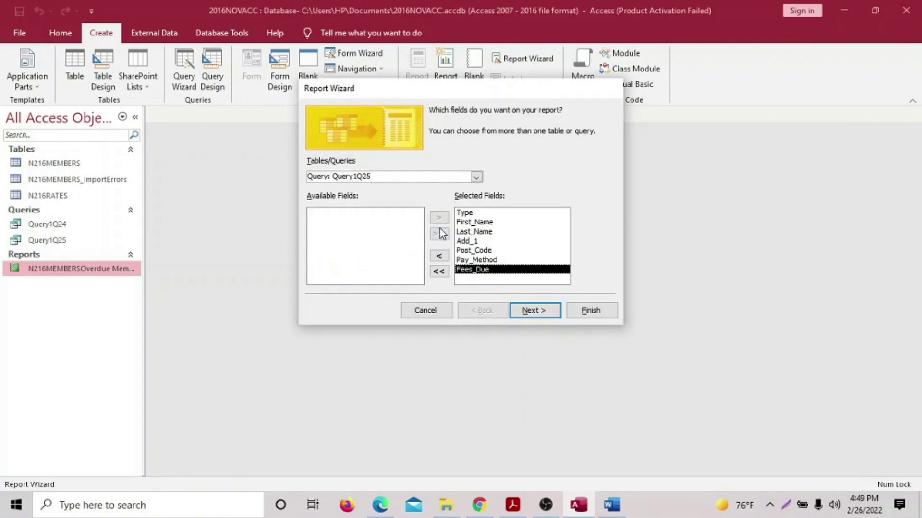
{"action": "left_click", "coordinate": [538, 310]}
{"action": "left_click", "coordinate": [537, 312]}
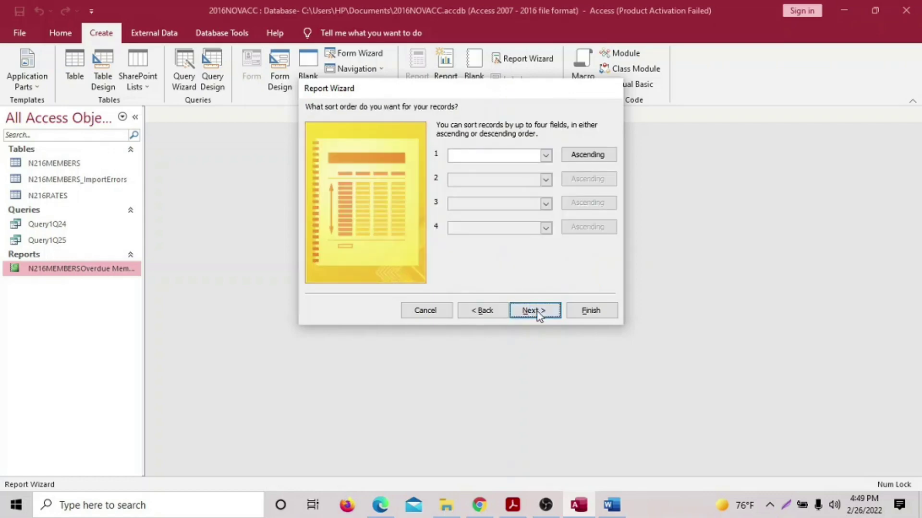
Step: Leave the report's sort order blank and, checking the Acrobat question paper, accept the Tabular layout in Portrait orientation in the Access wizard
{"action": "left_click", "coordinate": [537, 312]}
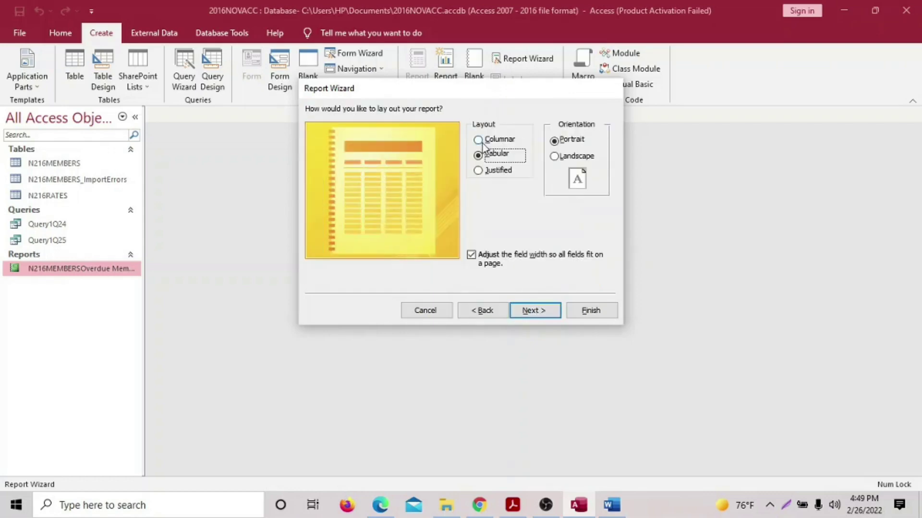
{"action": "left_click", "coordinate": [509, 512]}
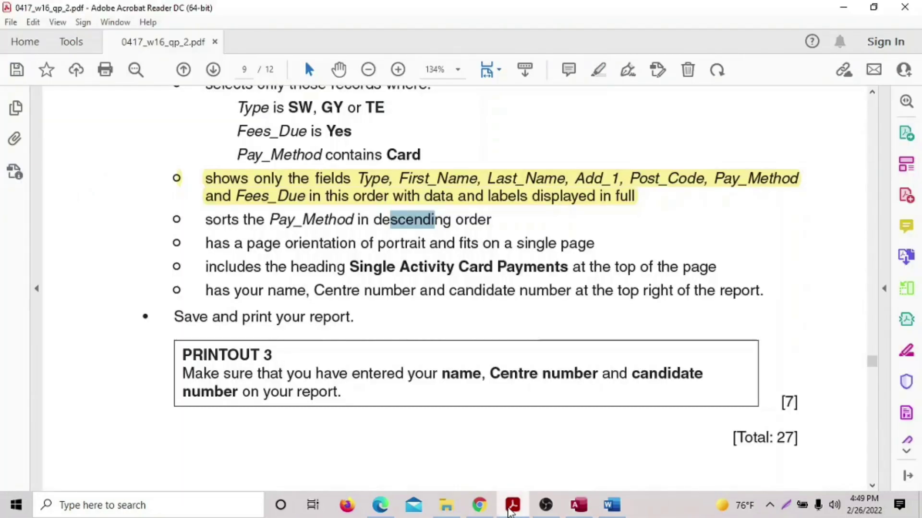
{"action": "left_click", "coordinate": [511, 512]}
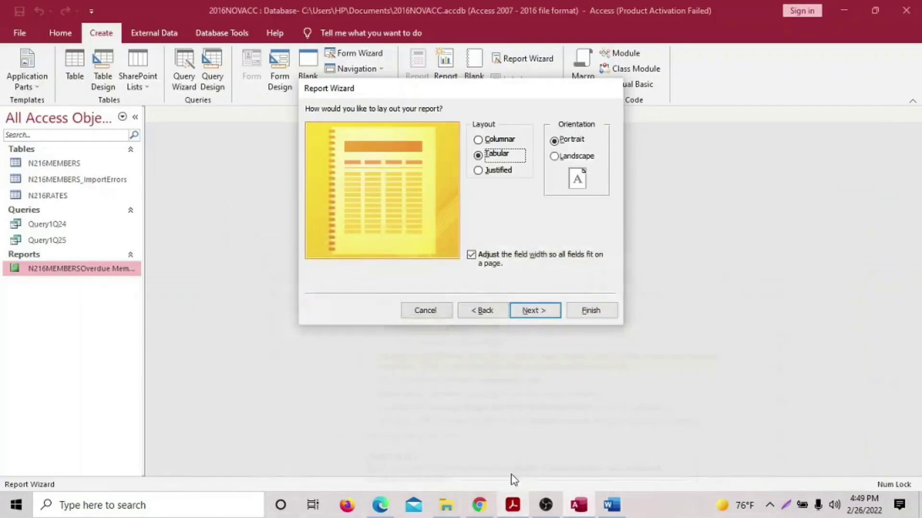
{"action": "left_click", "coordinate": [543, 310]}
Step: Copy the heading Single Activity Card Payments from the question paper in Acrobat
{"action": "left_click", "coordinate": [511, 508]}
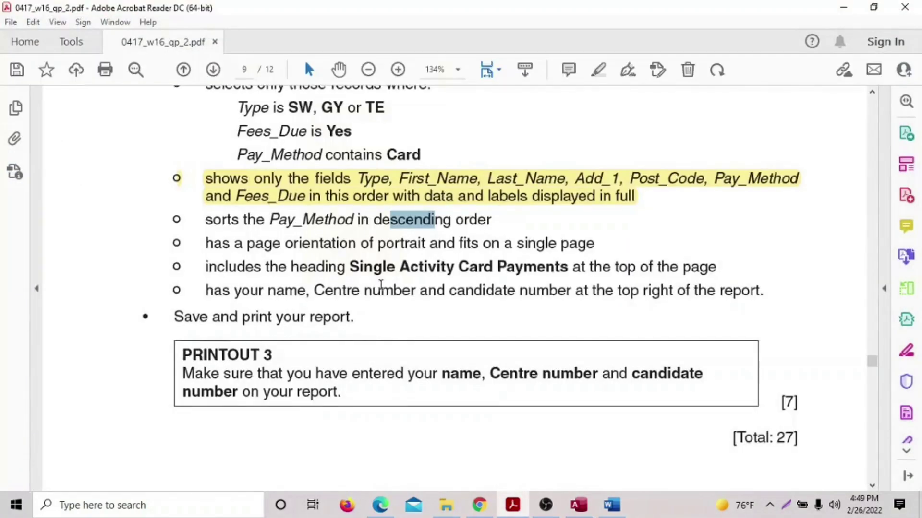
{"action": "left_click_drag", "start_coordinate": [352, 270], "coordinate": [540, 274]}
{"action": "key", "text": "ctrl+c"}
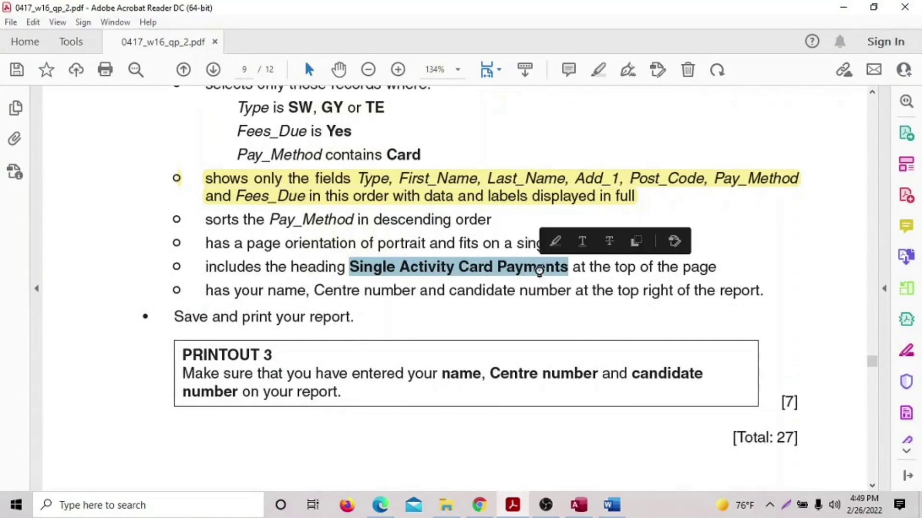
Step: Replace the report title in the Access wizard with Single Activity Card Payments and finish by opening the report's design for modification
{"action": "left_click", "coordinate": [578, 505]}
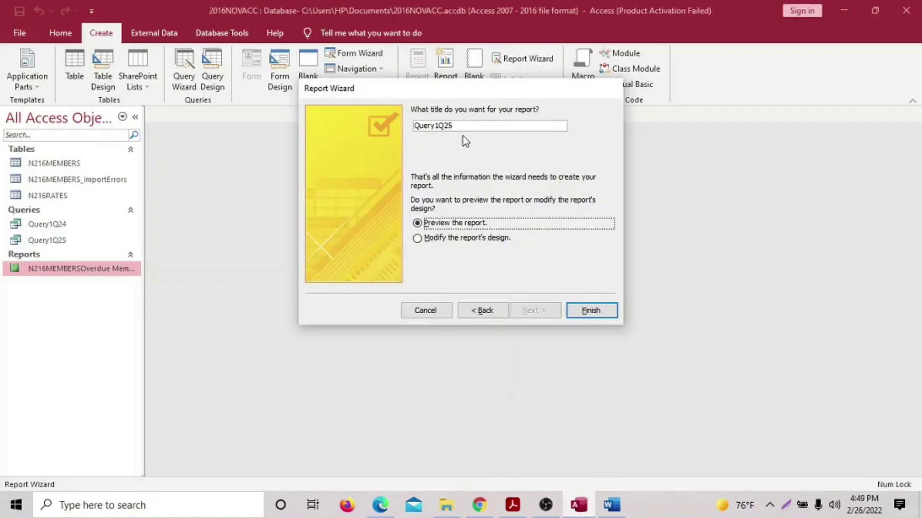
{"action": "left_click", "coordinate": [415, 126]}
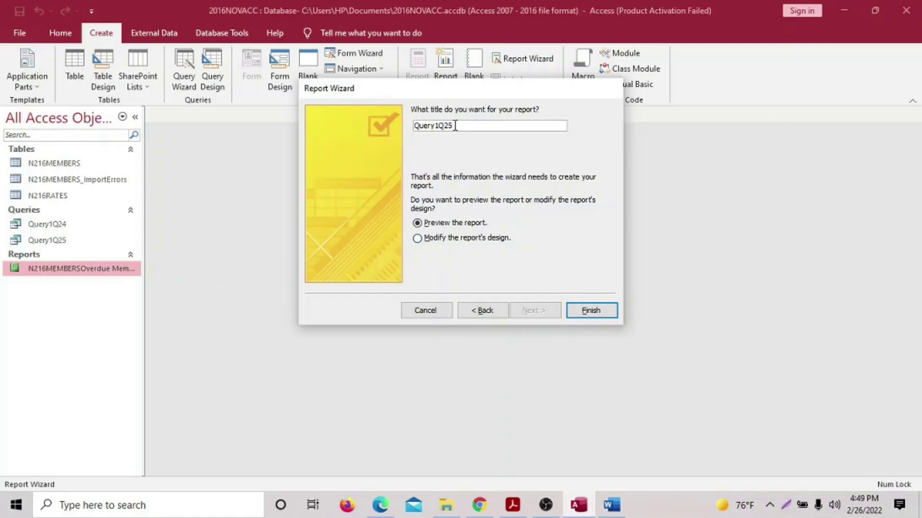
{"action": "left_click_drag", "start_coordinate": [456, 125], "coordinate": [412, 124]}
{"action": "key", "text": "ctrl+v"}
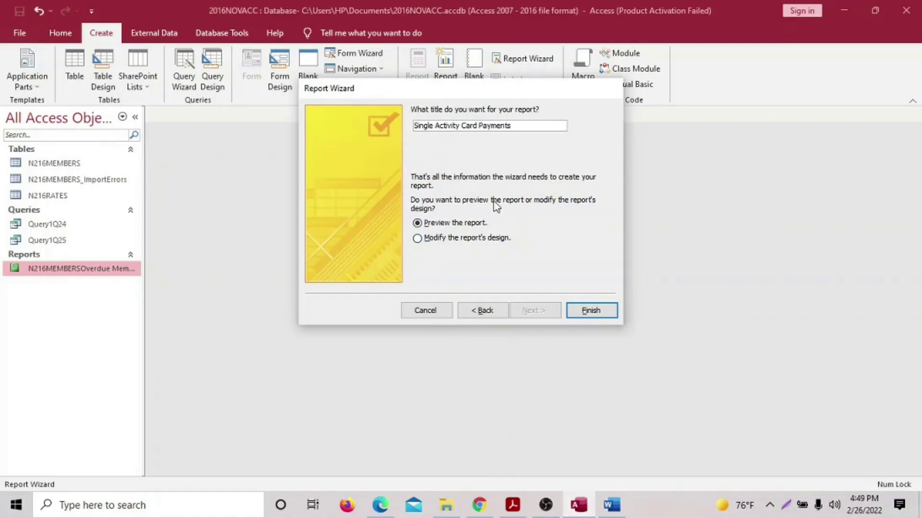
{"action": "left_click", "coordinate": [418, 239]}
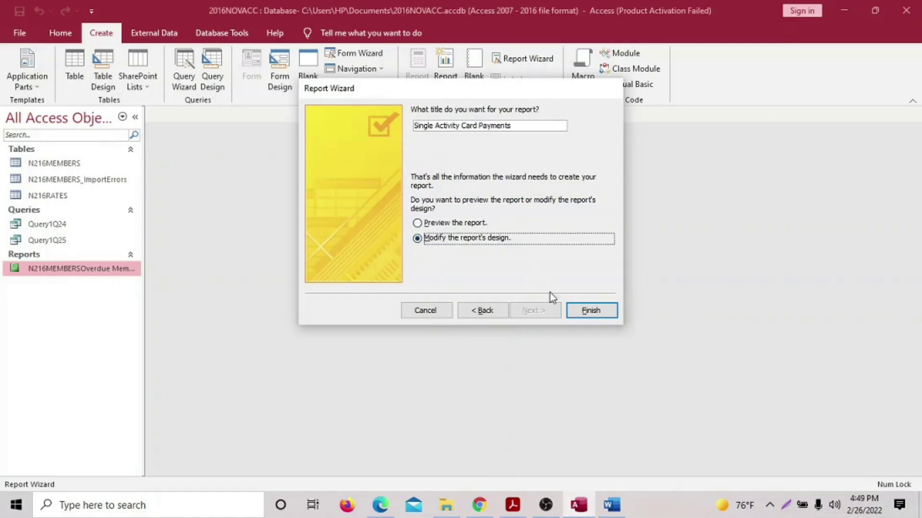
{"action": "left_click", "coordinate": [576, 310]}
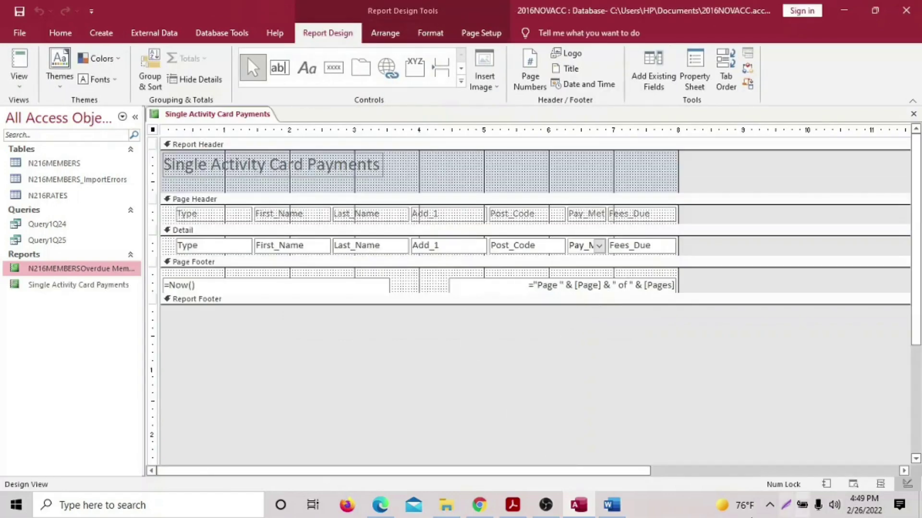
Step: Check the remaining report requirements in the Acrobat question paper, and show the Access report in Layout View
{"action": "left_click", "coordinate": [512, 505]}
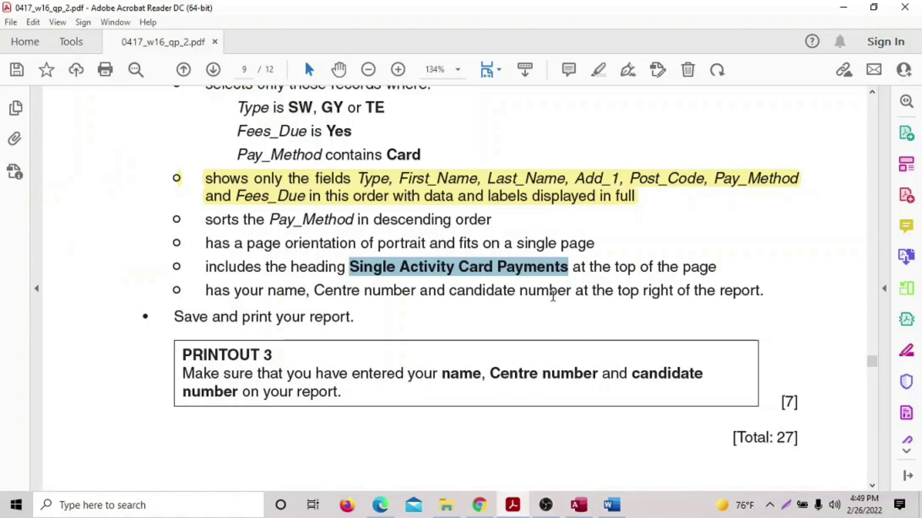
{"action": "left_click", "coordinate": [377, 329]}
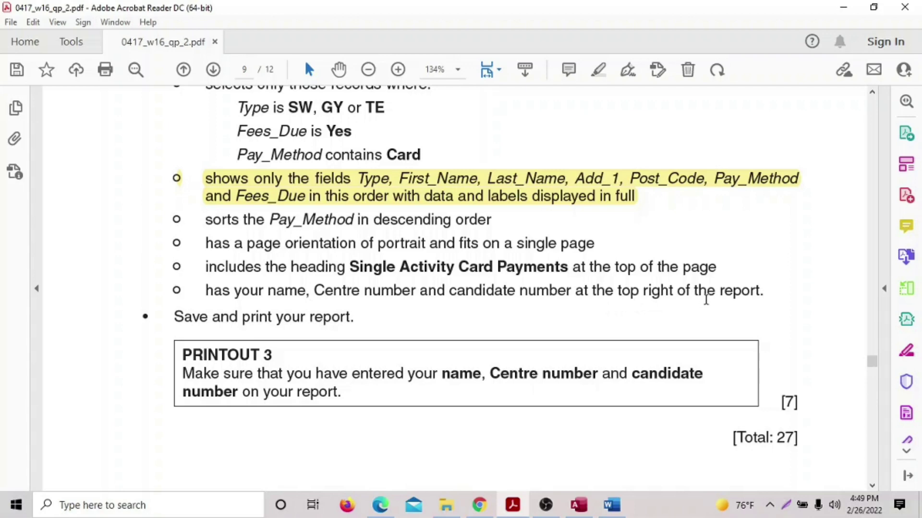
{"action": "left_click", "coordinate": [578, 495]}
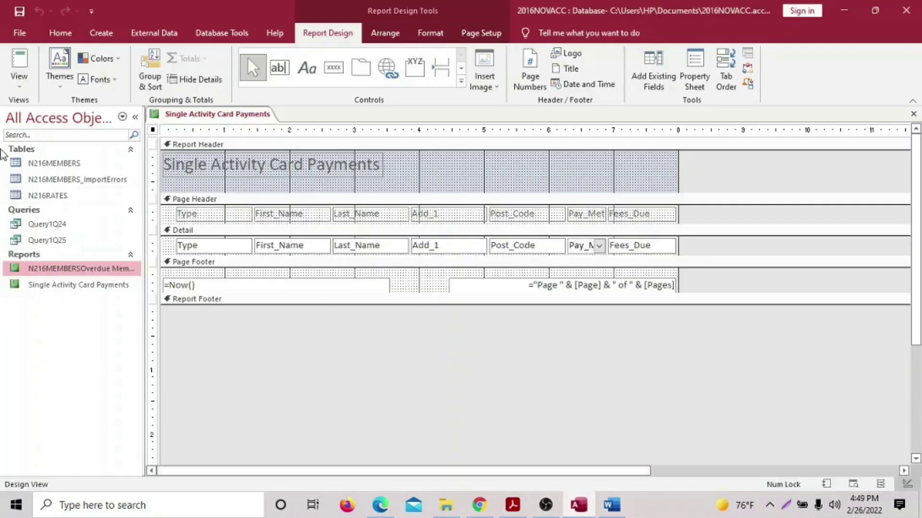
{"action": "left_click", "coordinate": [20, 87]}
{"action": "left_click", "coordinate": [57, 168]}
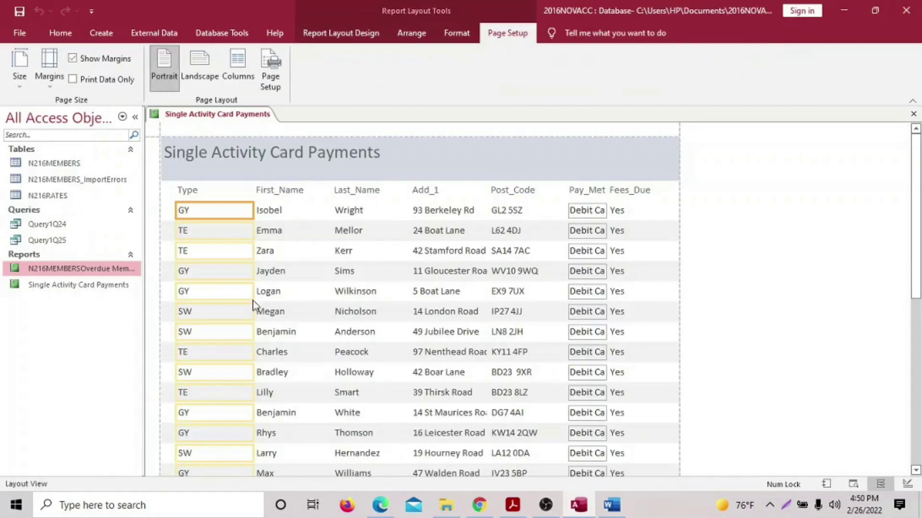
Step: Narrow the Type data column and move the First_Name and Last_Name headings and data closer to it
{"action": "left_click_drag", "start_coordinate": [252, 211], "coordinate": [204, 213]}
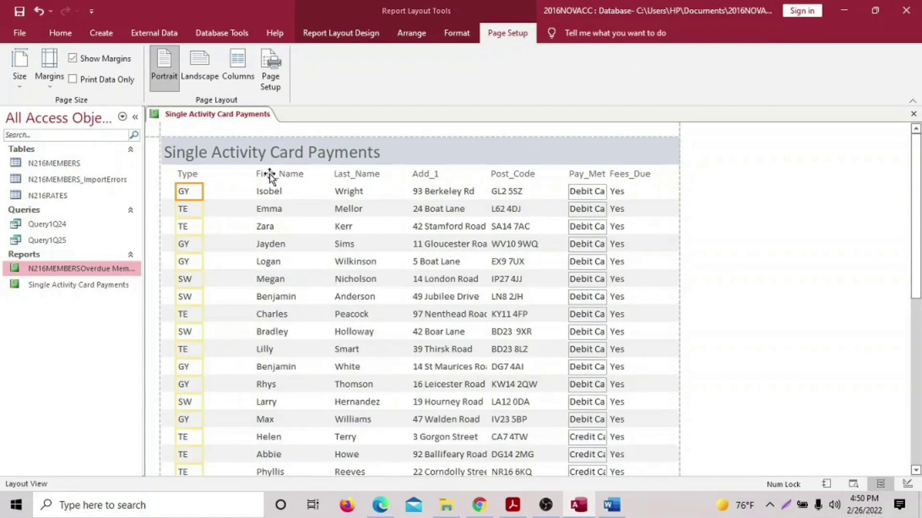
{"action": "left_click_drag", "start_coordinate": [270, 178], "coordinate": [232, 173]}
{"action": "left_click", "coordinate": [266, 196]}
{"action": "left_click", "coordinate": [244, 174]}
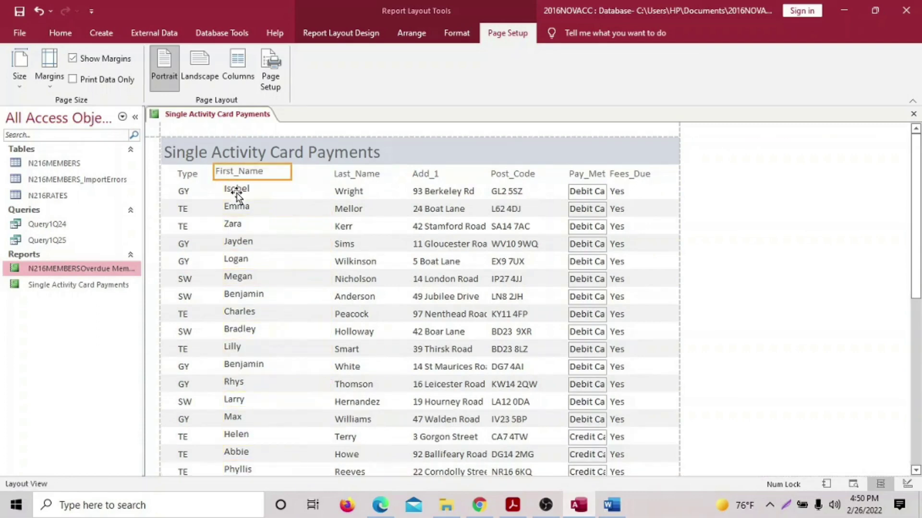
{"action": "left_click", "coordinate": [290, 172]}
{"action": "left_click_drag", "start_coordinate": [274, 174], "coordinate": [274, 174]}
{"action": "left_click_drag", "start_coordinate": [349, 180], "coordinate": [301, 192]}
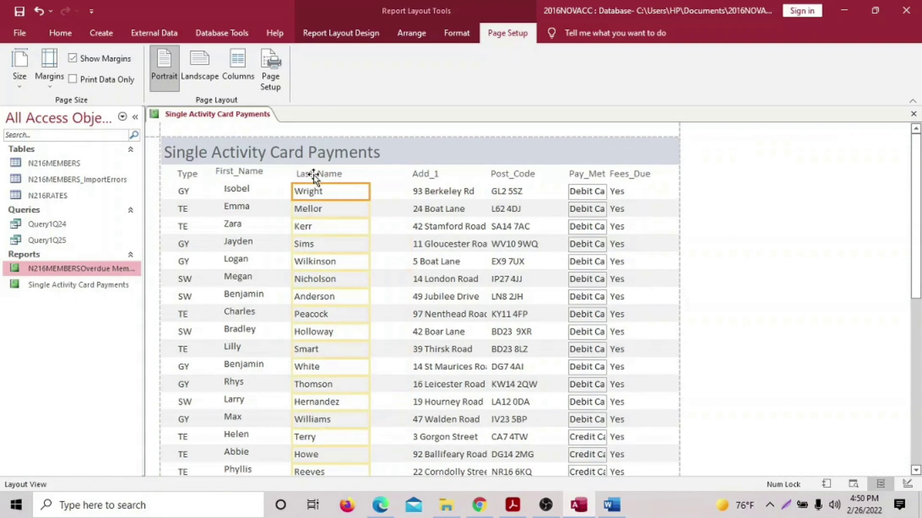
{"action": "left_click", "coordinate": [307, 176]}
Step: Move the Add_1 heading and data beside the Last_Name column, and widen the Add_1 data to fit the addresses
{"action": "left_click", "coordinate": [420, 174]}
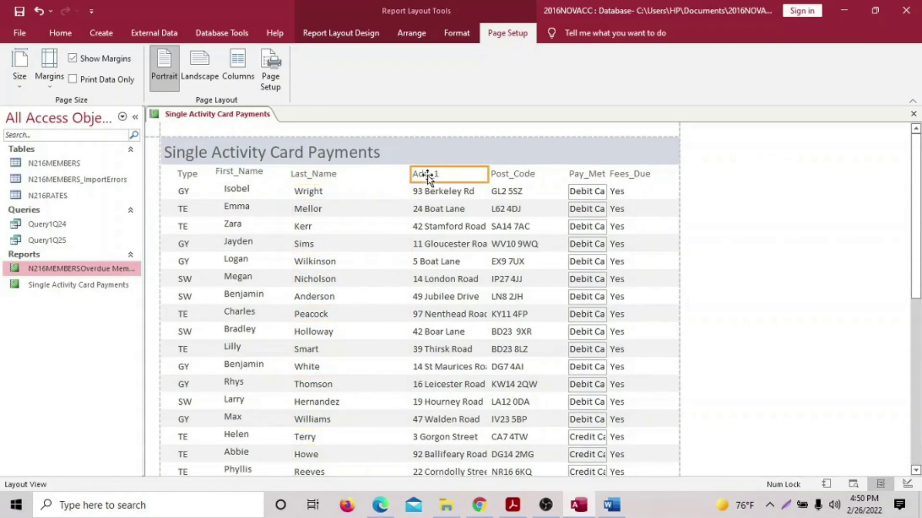
{"action": "left_click_drag", "start_coordinate": [403, 175], "coordinate": [384, 176]}
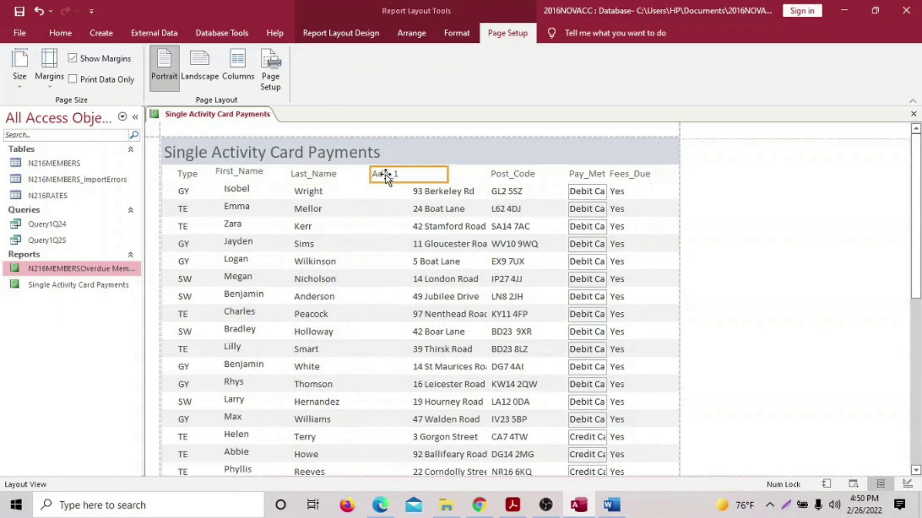
{"action": "left_click", "coordinate": [435, 198]}
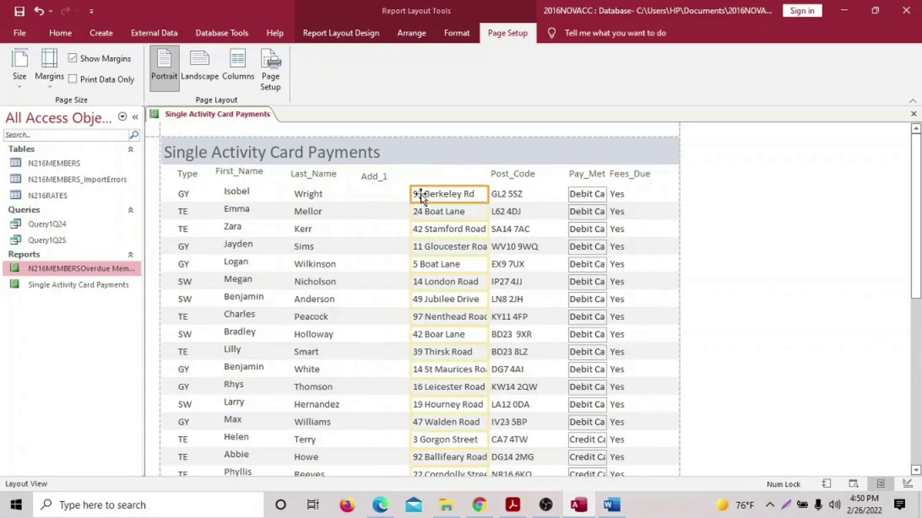
{"action": "left_click_drag", "start_coordinate": [410, 194], "coordinate": [373, 193]}
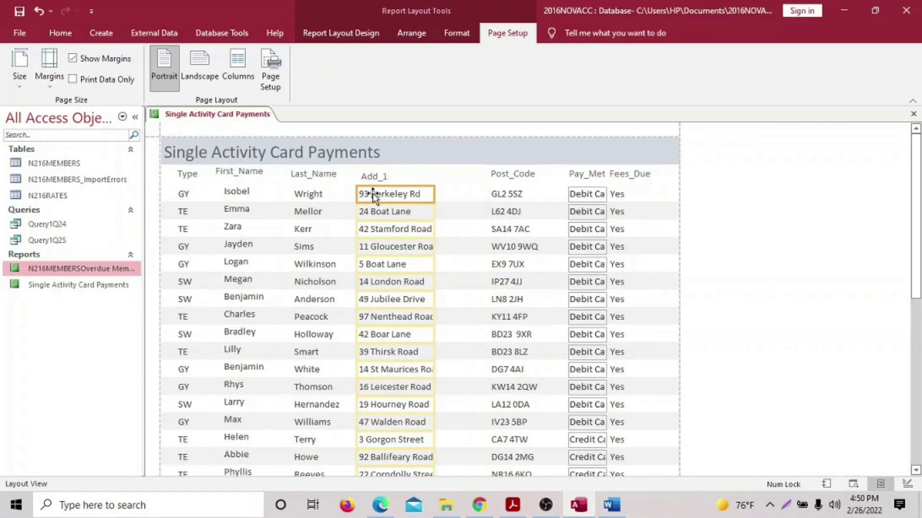
{"action": "left_click_drag", "start_coordinate": [433, 196], "coordinate": [475, 198]}
{"action": "scroll", "coordinate": [397, 267], "scroll_direction": "down", "scroll_amount": 4}
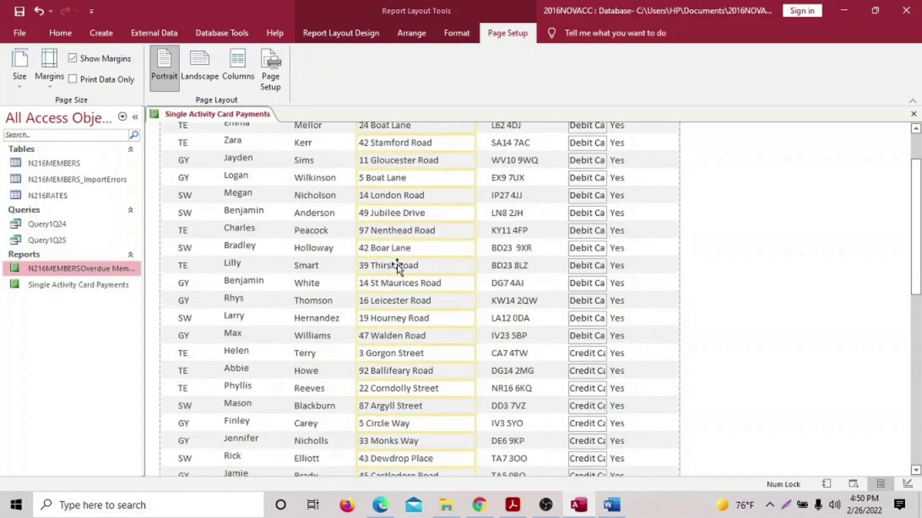
{"action": "scroll", "coordinate": [397, 262], "scroll_direction": "up", "scroll_amount": 4}
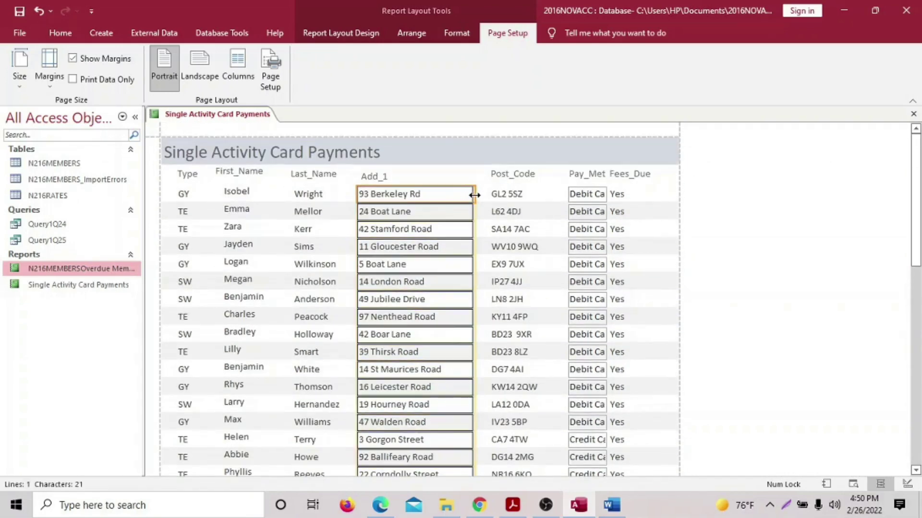
Step: Move the Post_Code heading and data closer to the Add_1 column and align them with each other
{"action": "left_click", "coordinate": [510, 175]}
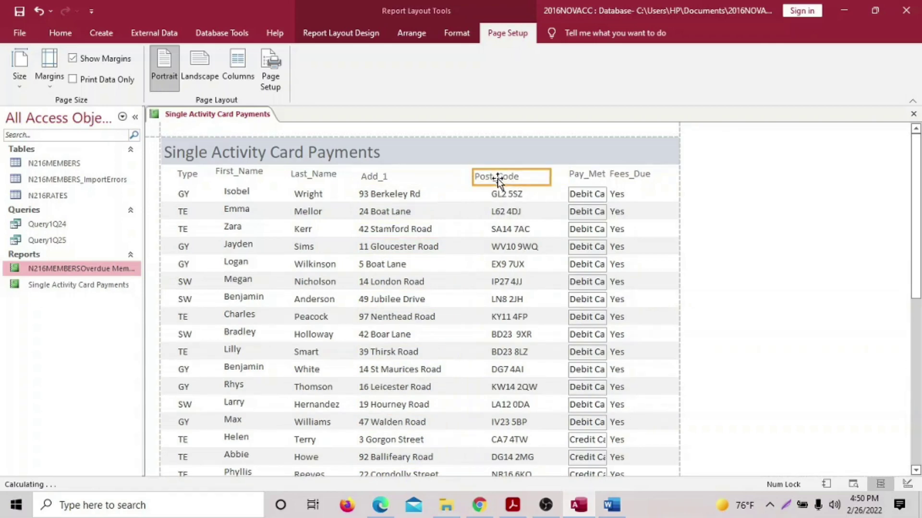
{"action": "left_click", "coordinate": [505, 194]}
{"action": "left_click_drag", "start_coordinate": [491, 200], "coordinate": [478, 178]}
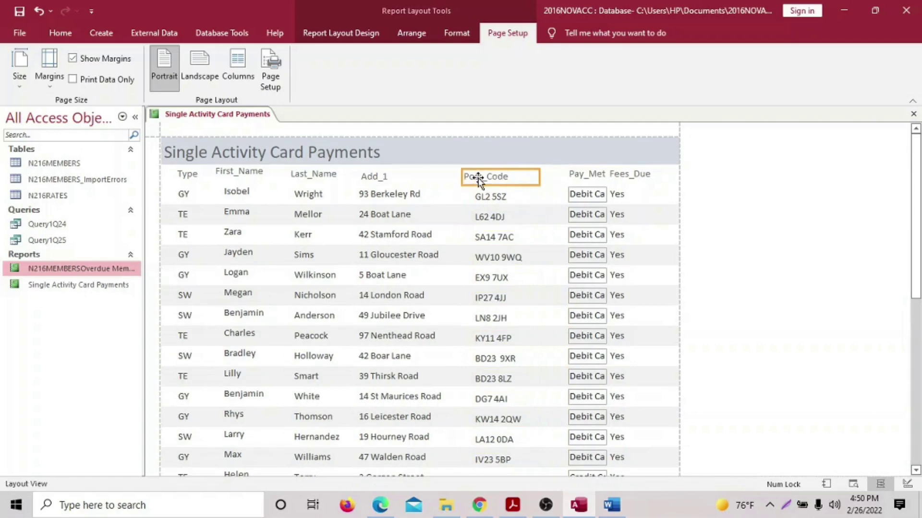
{"action": "left_click", "coordinate": [493, 202]}
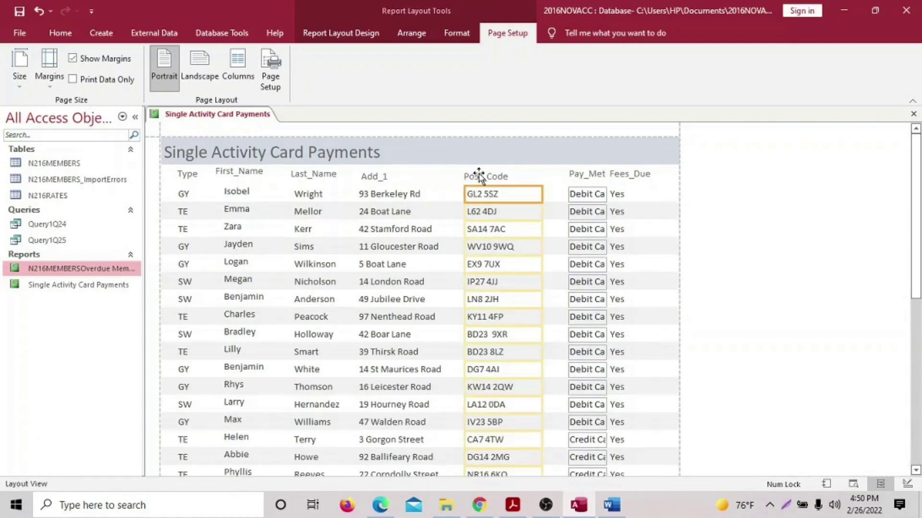
{"action": "left_click", "coordinate": [478, 176]}
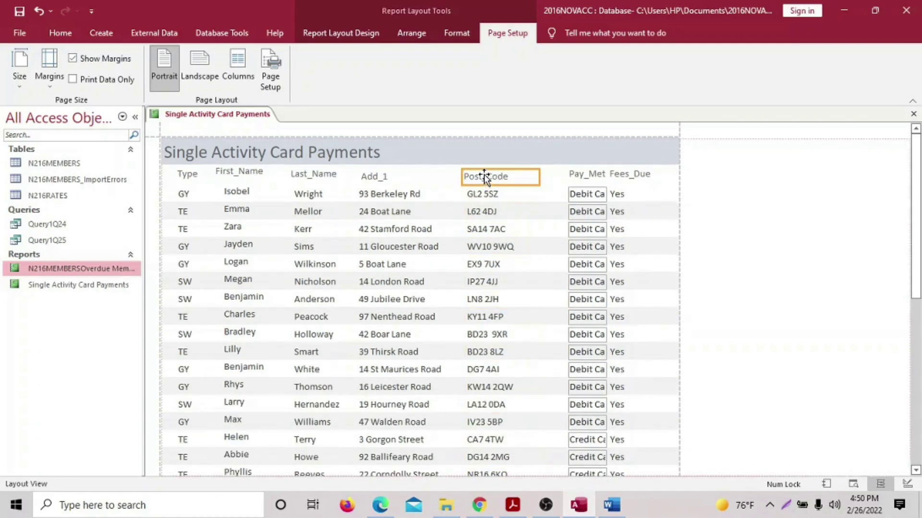
{"action": "left_click_drag", "start_coordinate": [484, 174], "coordinate": [484, 196]}
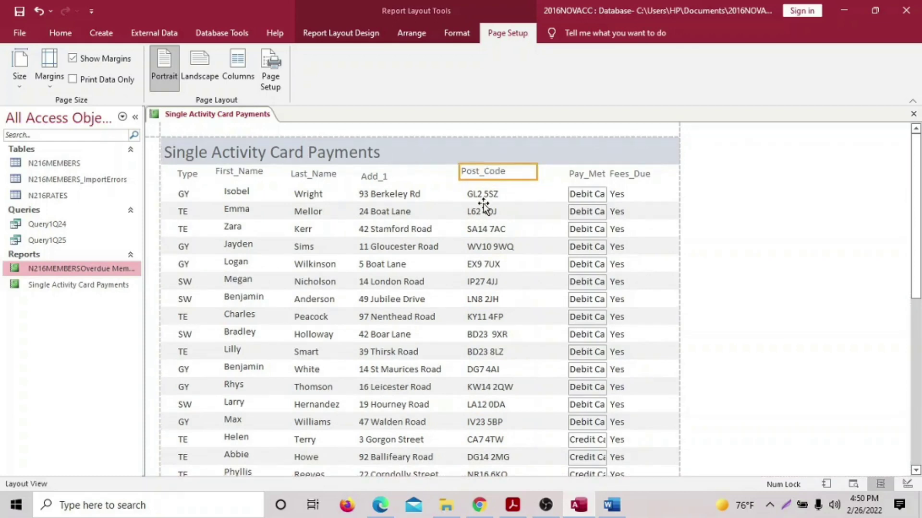
Step: Move the Pay_Method heading and data beside Post_Code, widen them to fit their text, and adjust the Fees_Due data under its heading
{"action": "left_click", "coordinate": [584, 174]}
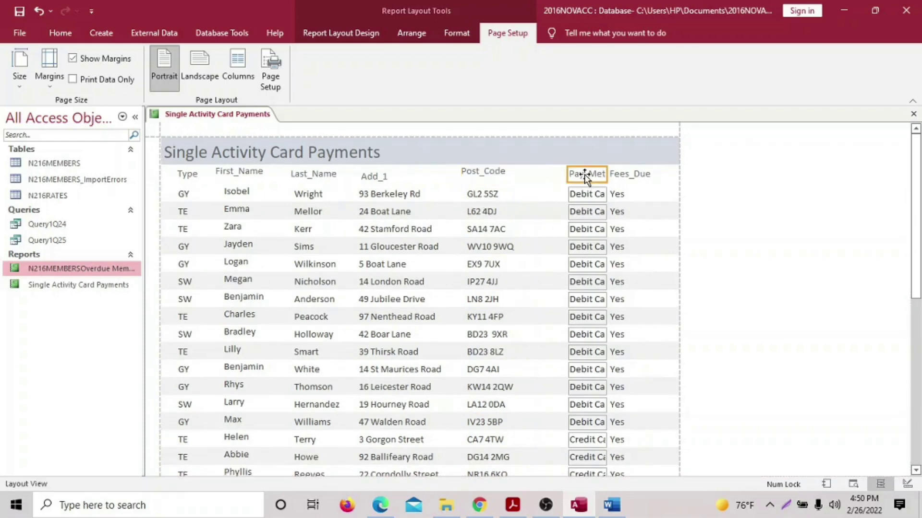
{"action": "left_click_drag", "start_coordinate": [570, 176], "coordinate": [594, 191]}
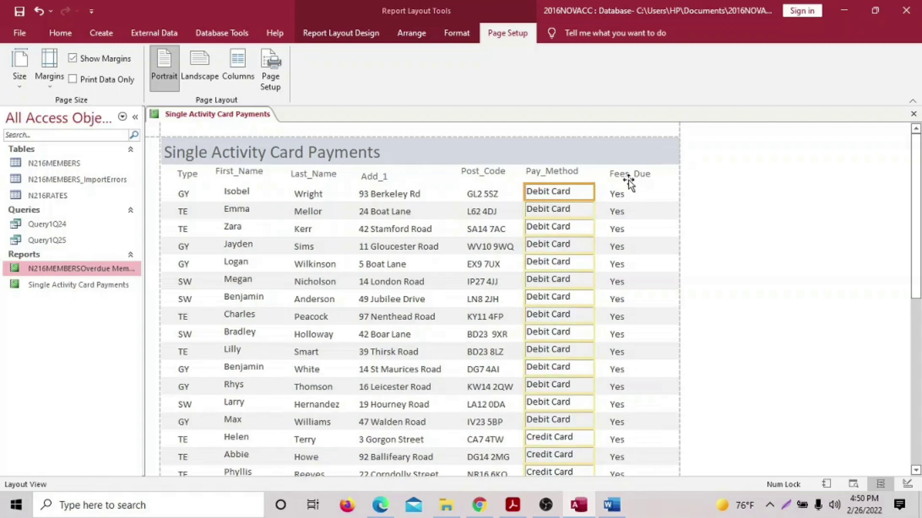
{"action": "left_click", "coordinate": [619, 194]}
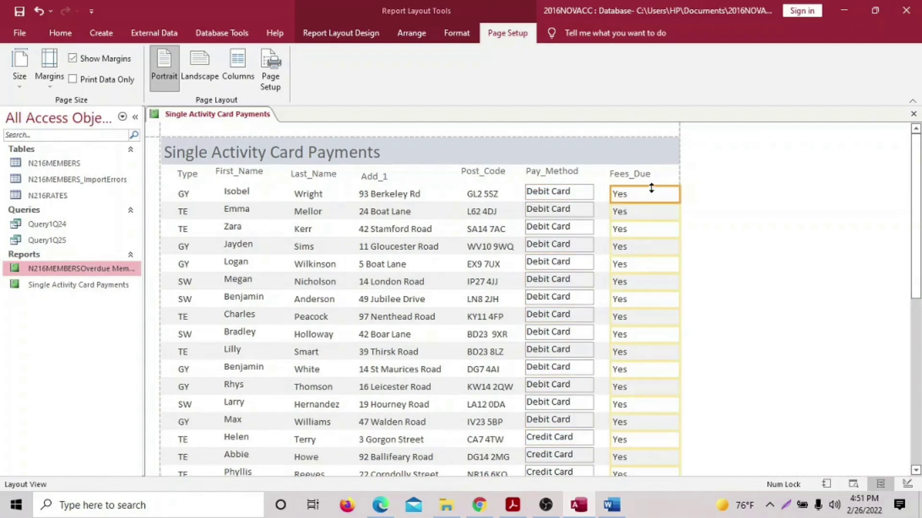
{"action": "left_click", "coordinate": [660, 169]}
Step: Check the Single Activity Card Payments report down to its page footer and switch it to Design View
{"action": "scroll", "coordinate": [591, 312], "scroll_direction": "down", "scroll_amount": 5}
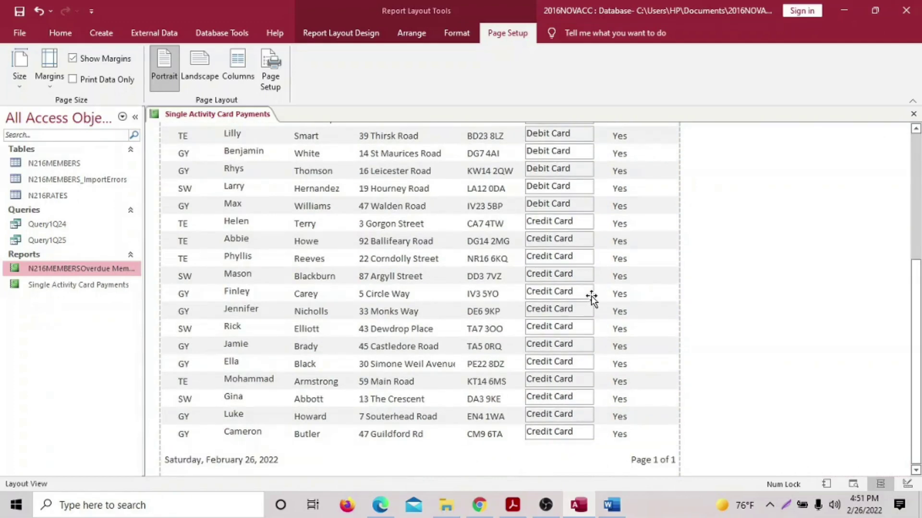
{"action": "scroll", "coordinate": [593, 300], "scroll_direction": "up", "scroll_amount": 3}
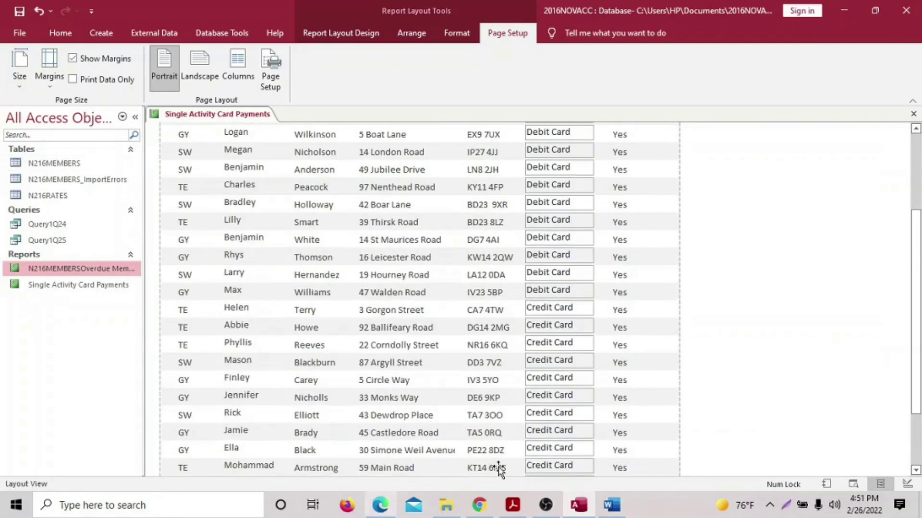
{"action": "scroll", "coordinate": [567, 466], "scroll_direction": "up", "scroll_amount": 3}
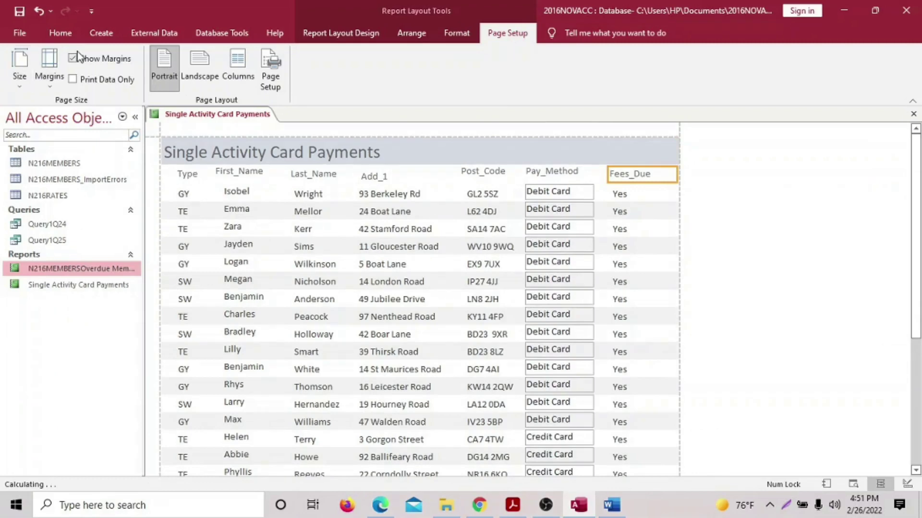
{"action": "left_click", "coordinate": [60, 33]}
{"action": "left_click", "coordinate": [20, 83]}
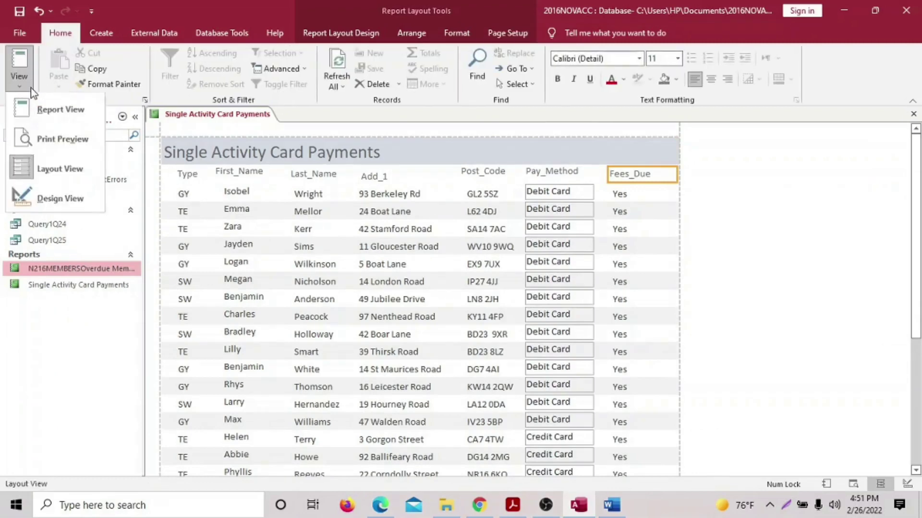
{"action": "left_click", "coordinate": [68, 197]}
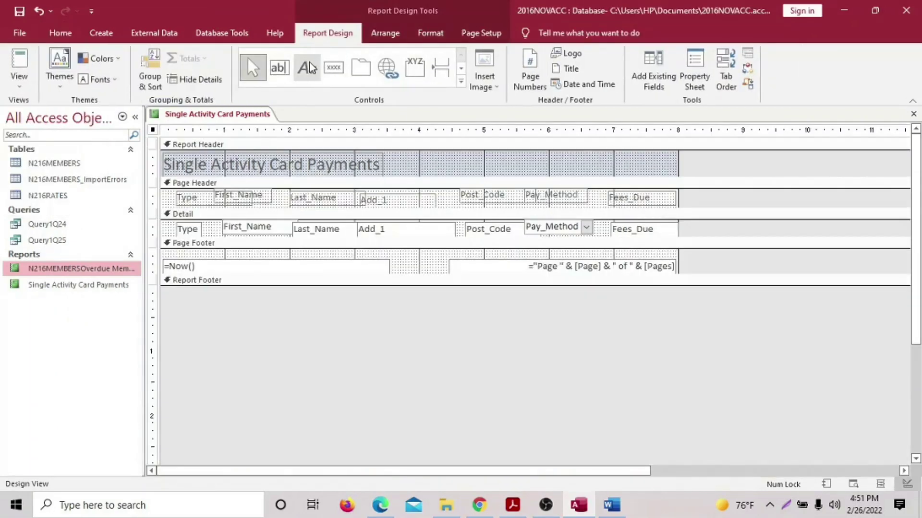
Step: Add a label at the right end of the Report Header containing the candidate's name, Centre number and candidate number
{"action": "left_click", "coordinate": [309, 68]}
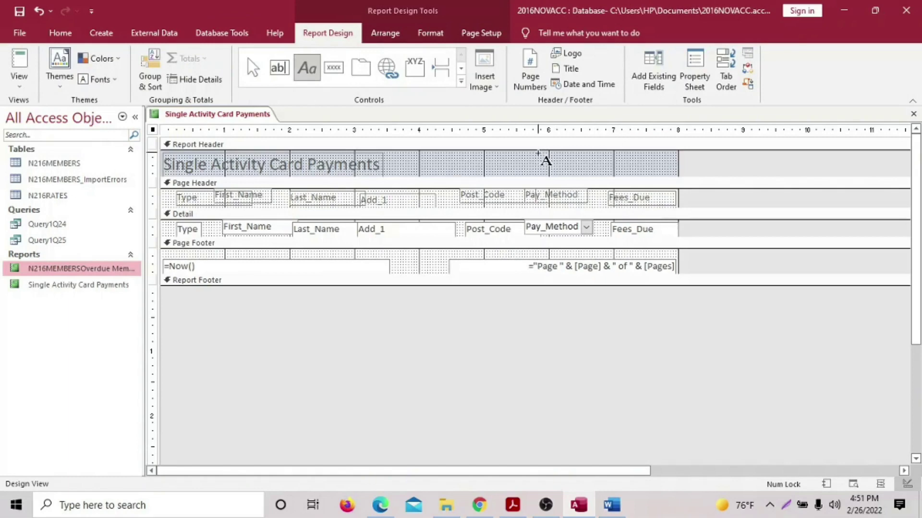
{"action": "left_click_drag", "start_coordinate": [538, 153], "coordinate": [676, 165]}
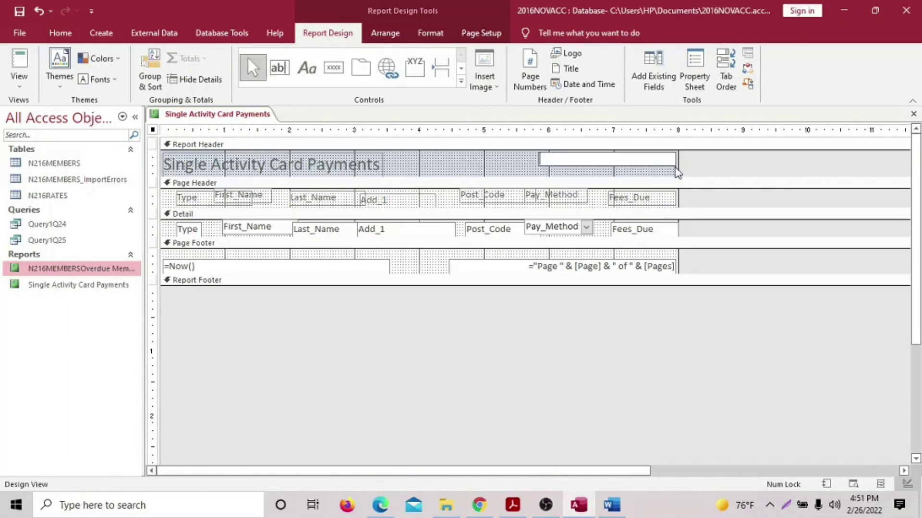
{"action": "type", "text": "A"}
{"action": "key", "text": "Caps_Lock"}
{"action": "type", "text": "h"}
{"action": "key", "text": "BackSpace"}
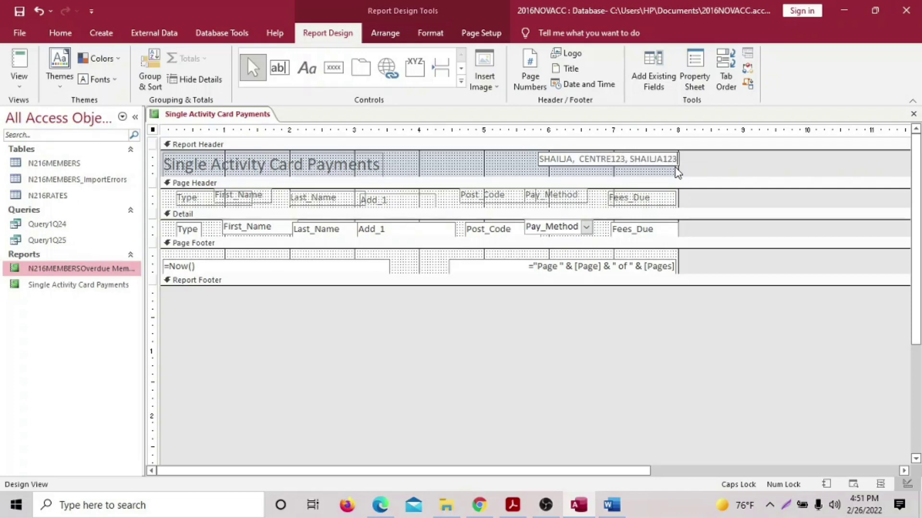
{"action": "left_click", "coordinate": [677, 172]}
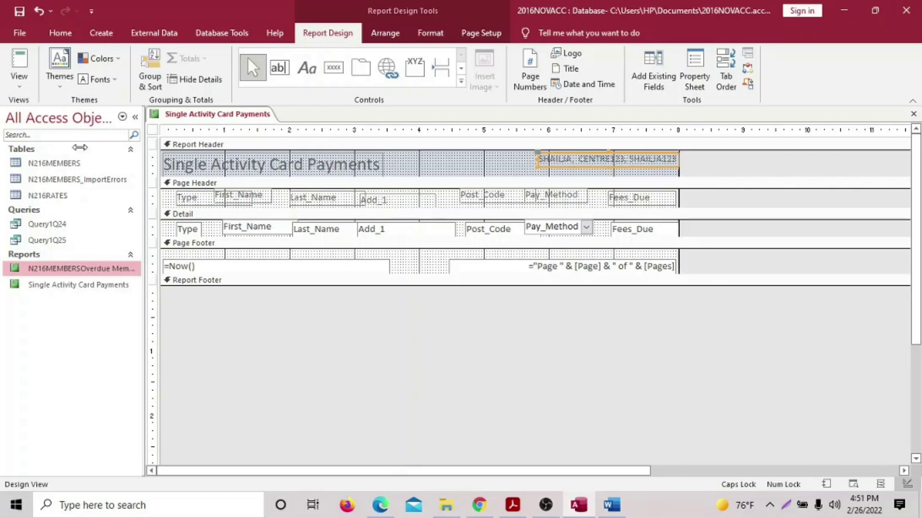
Step: Show the report in Layout View and check the header label and the rows down to the page footer
{"action": "left_click", "coordinate": [19, 80]}
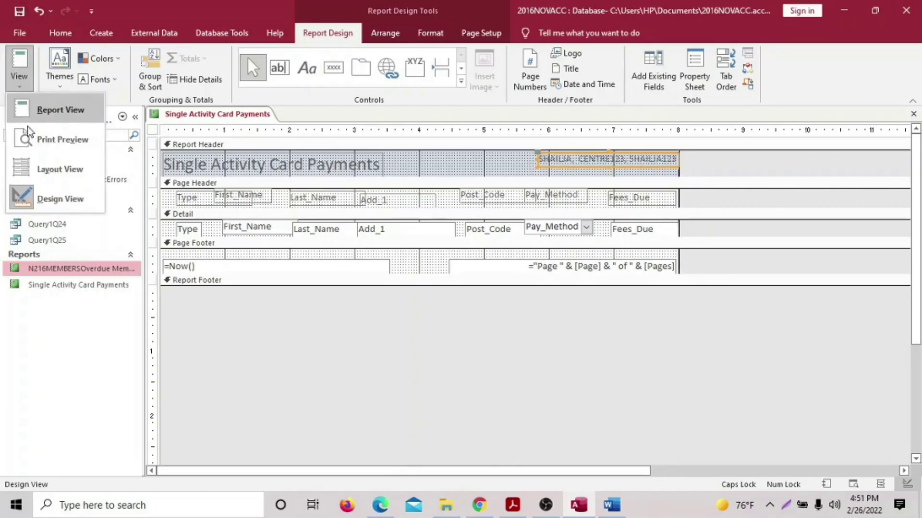
{"action": "left_click", "coordinate": [38, 168]}
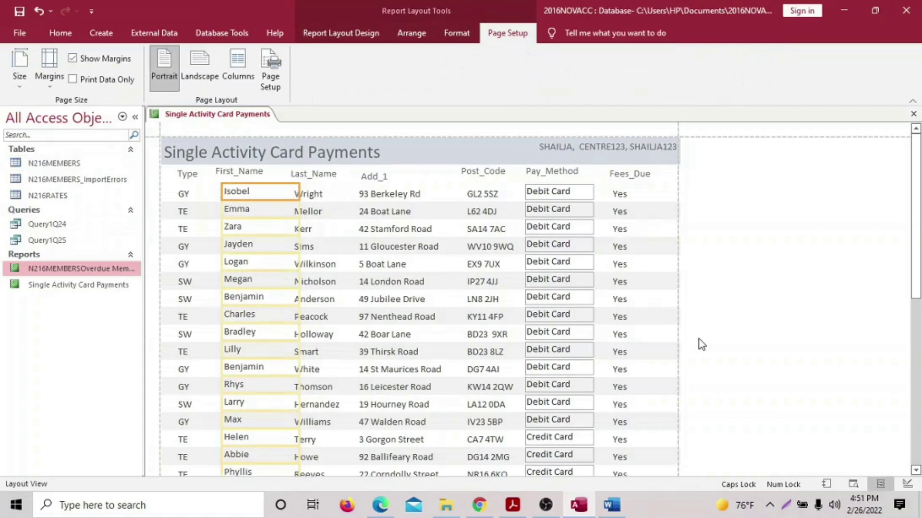
{"action": "left_click", "coordinate": [737, 325]}
{"action": "scroll", "coordinate": [737, 324], "scroll_direction": "down", "scroll_amount": 5}
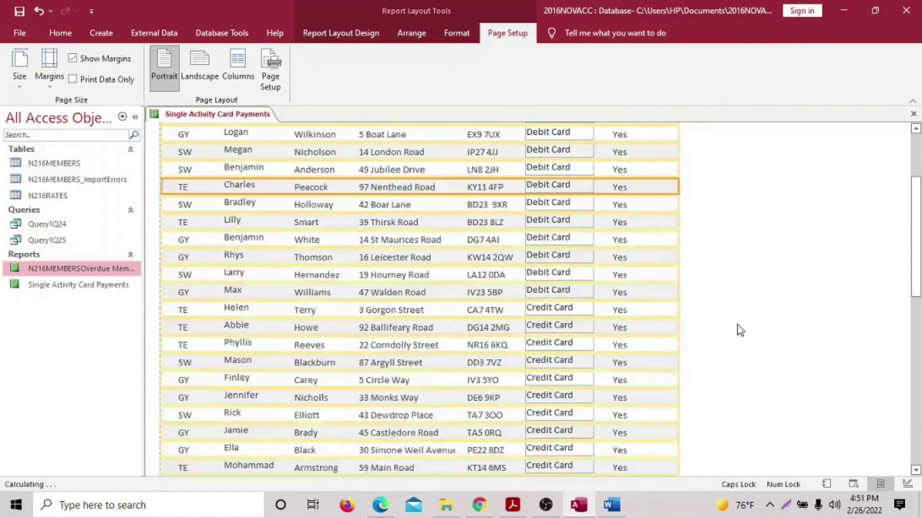
{"action": "scroll", "coordinate": [737, 325], "scroll_direction": "down", "scroll_amount": 1}
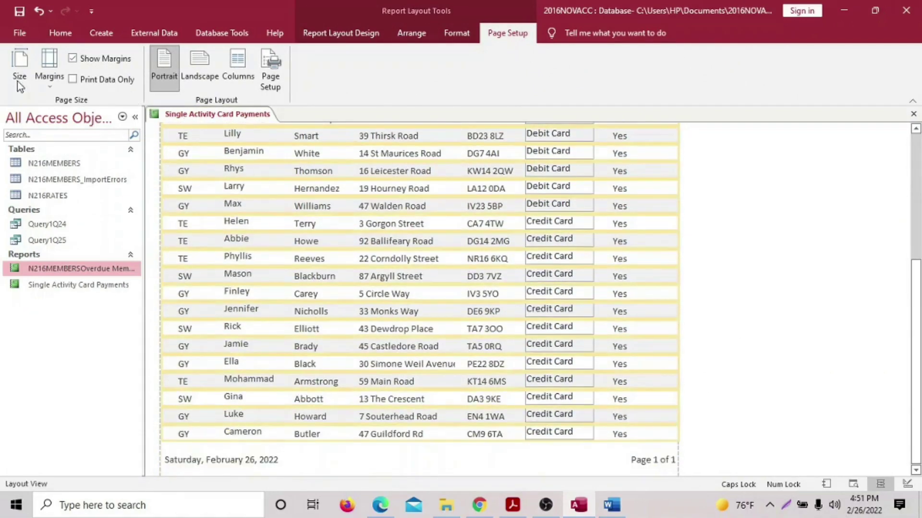
Step: Show the report in Report View and review its header, column headings and all records
{"action": "left_click", "coordinate": [61, 34]}
{"action": "left_click", "coordinate": [19, 76]}
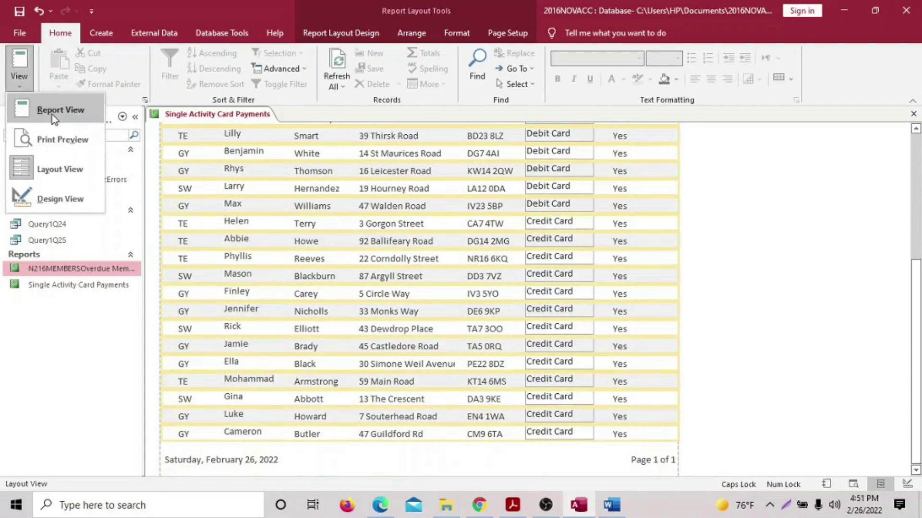
{"action": "left_click", "coordinate": [61, 112]}
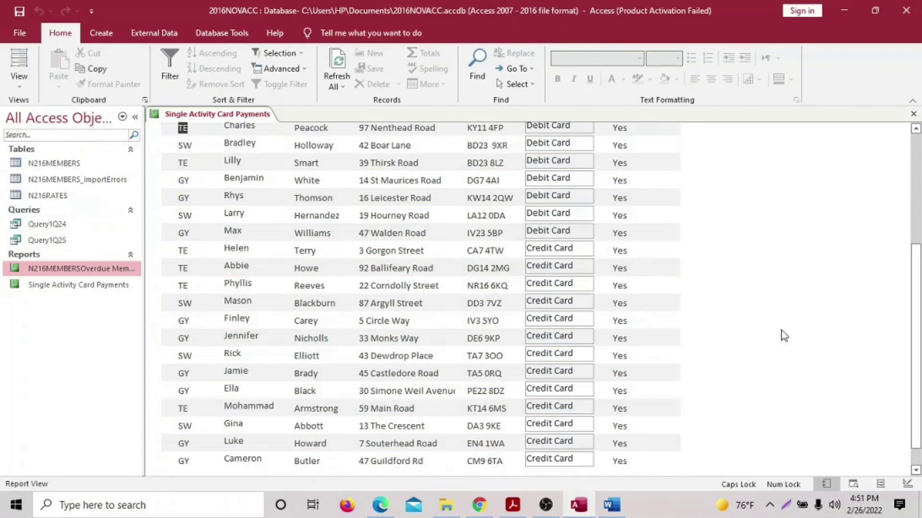
{"action": "scroll", "coordinate": [784, 342], "scroll_direction": "up", "scroll_amount": 1}
{"action": "scroll", "coordinate": [784, 338], "scroll_direction": "up", "scroll_amount": 5}
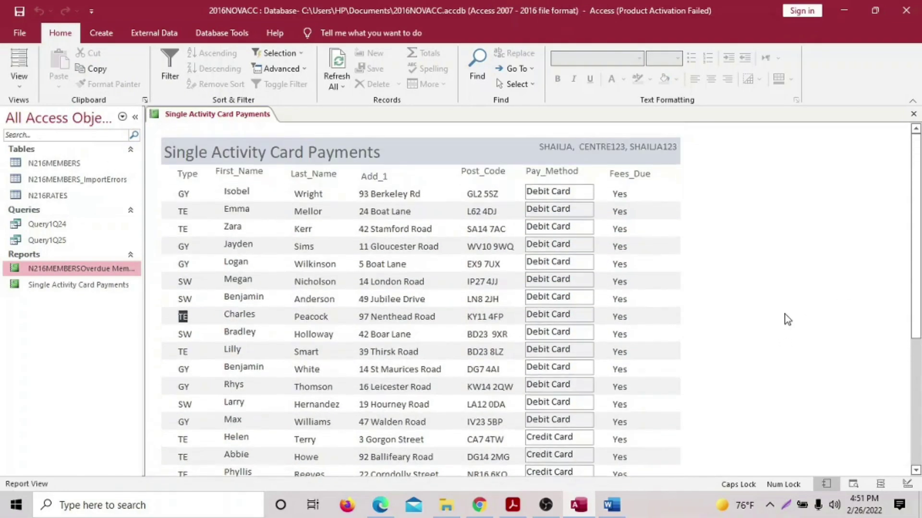
{"action": "scroll", "coordinate": [789, 310], "scroll_direction": "down", "scroll_amount": 5}
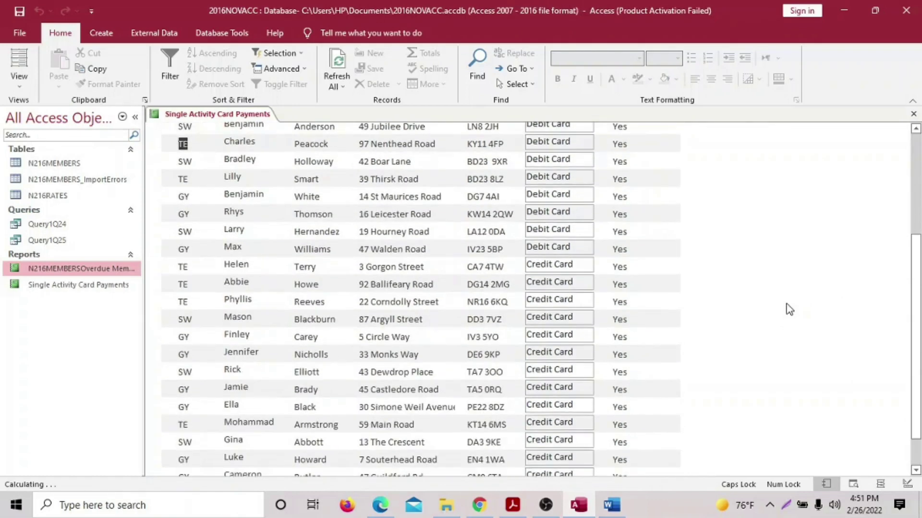
{"action": "scroll", "coordinate": [789, 311], "scroll_direction": "up", "scroll_amount": 5}
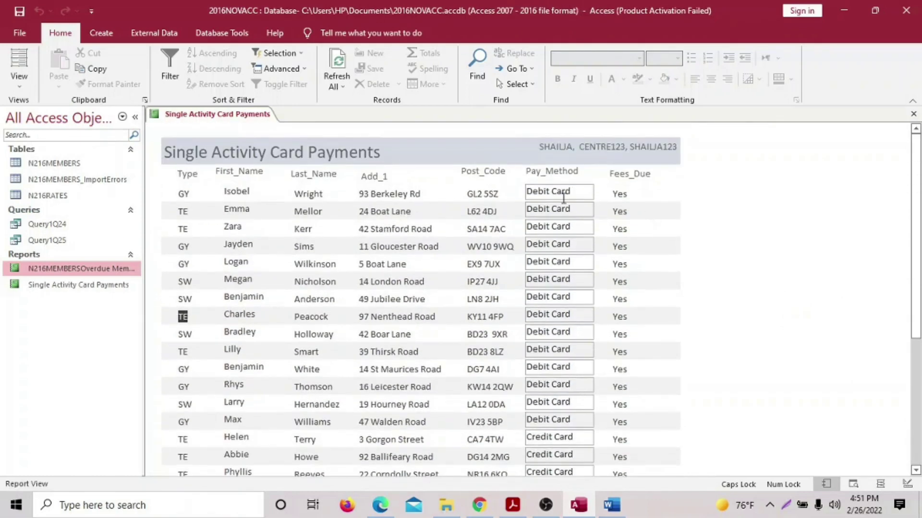
{"action": "left_click", "coordinate": [561, 191]}
{"action": "left_click", "coordinate": [492, 191]}
{"action": "left_click", "coordinate": [692, 271]}
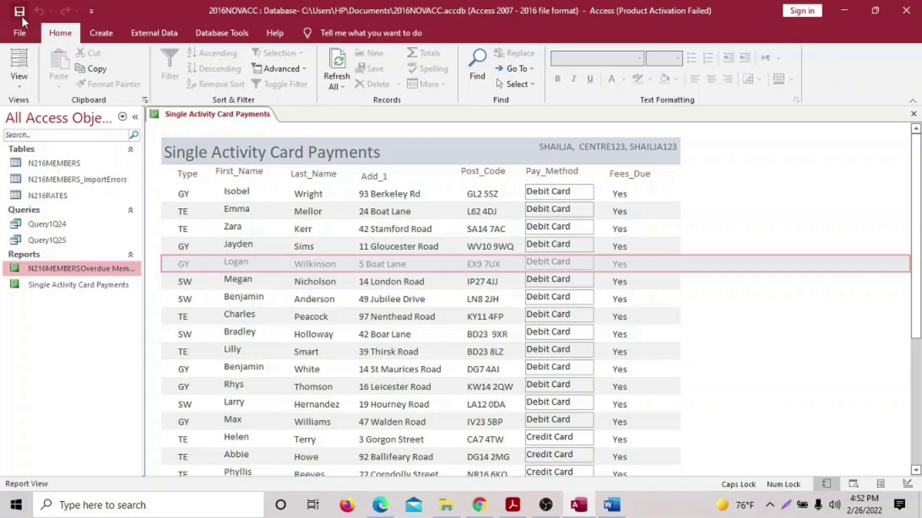
Step: Switch to the exam paper in Acrobat Reader and highlight task 25's requirements from the Pay_Method sorting through the PRINTOUT 3 note
{"action": "left_click", "coordinate": [512, 505]}
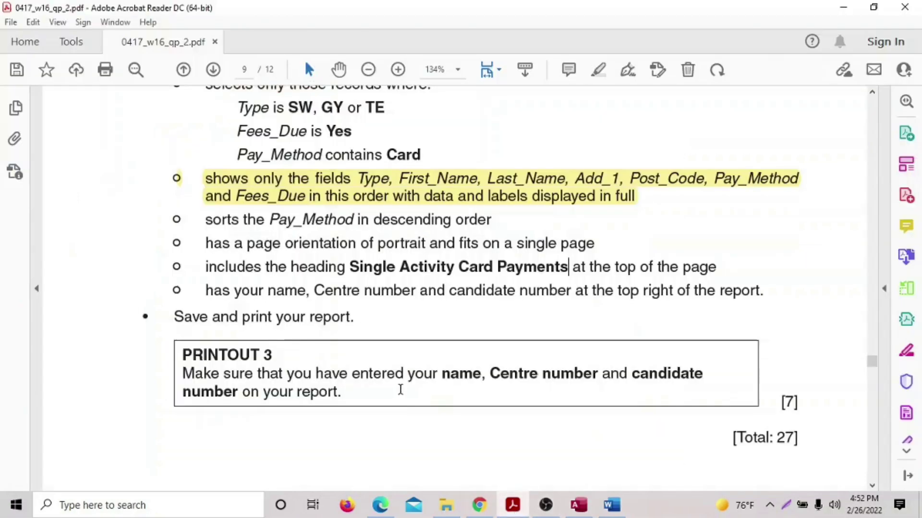
{"action": "scroll", "coordinate": [363, 374], "scroll_direction": "down", "scroll_amount": 1}
{"action": "mouse_move", "coordinate": [167, 202]}
{"action": "left_mouse_down"}
{"action": "mouse_move", "coordinate": [263, 255]}
{"action": "mouse_move", "coordinate": [338, 361]}
{"action": "left_mouse_up"}
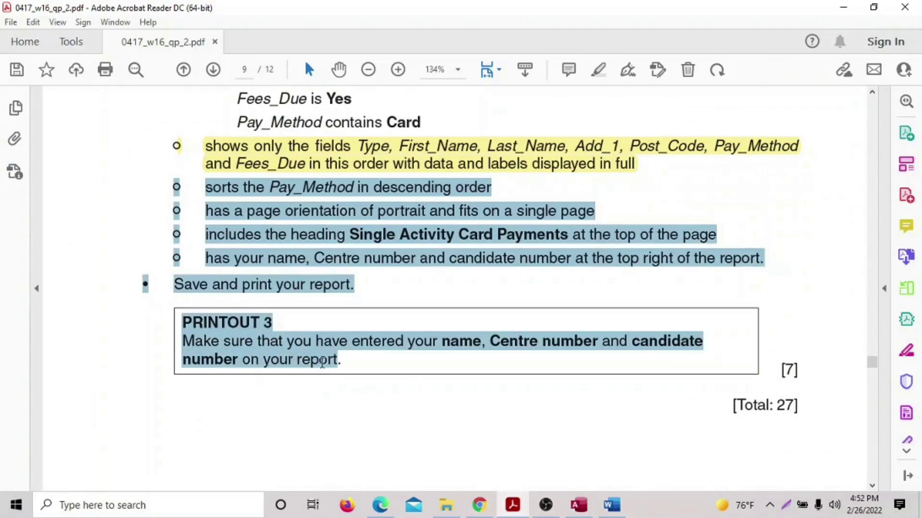
{"action": "left_click", "coordinate": [341, 341]}
Step: Look ahead to Task 4 – Mail merge document in the exam paper and switch back to Access
{"action": "scroll", "coordinate": [341, 343], "scroll_direction": "down", "scroll_amount": 10}
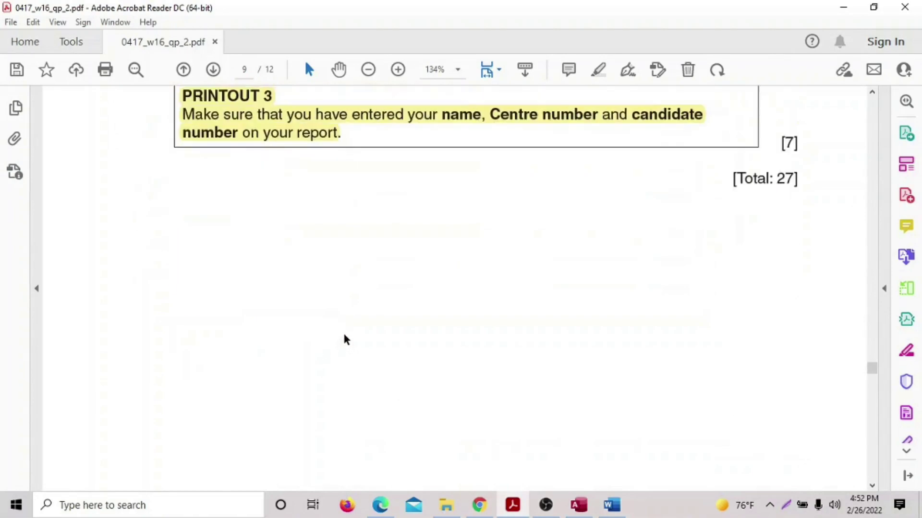
{"action": "scroll", "coordinate": [349, 331], "scroll_direction": "down", "scroll_amount": 3}
{"action": "scroll", "coordinate": [349, 332], "scroll_direction": "up", "scroll_amount": 10}
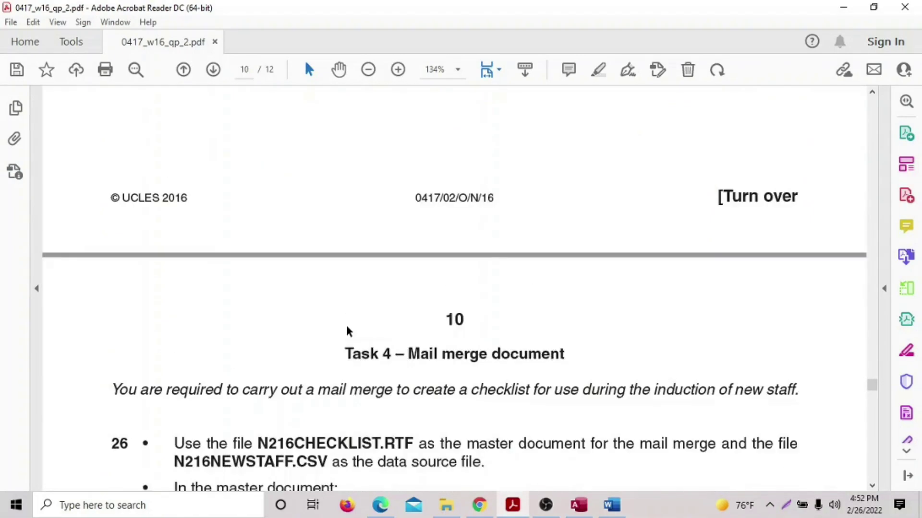
{"action": "left_click", "coordinate": [579, 505]}
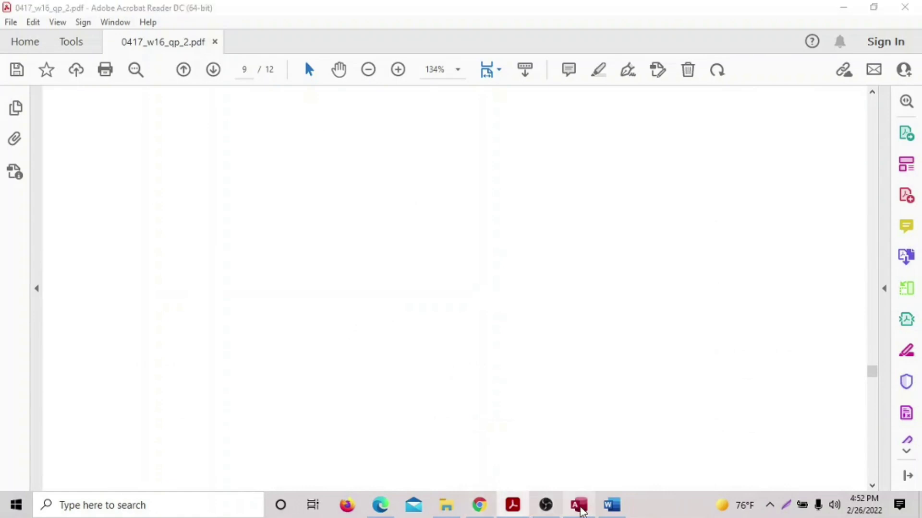